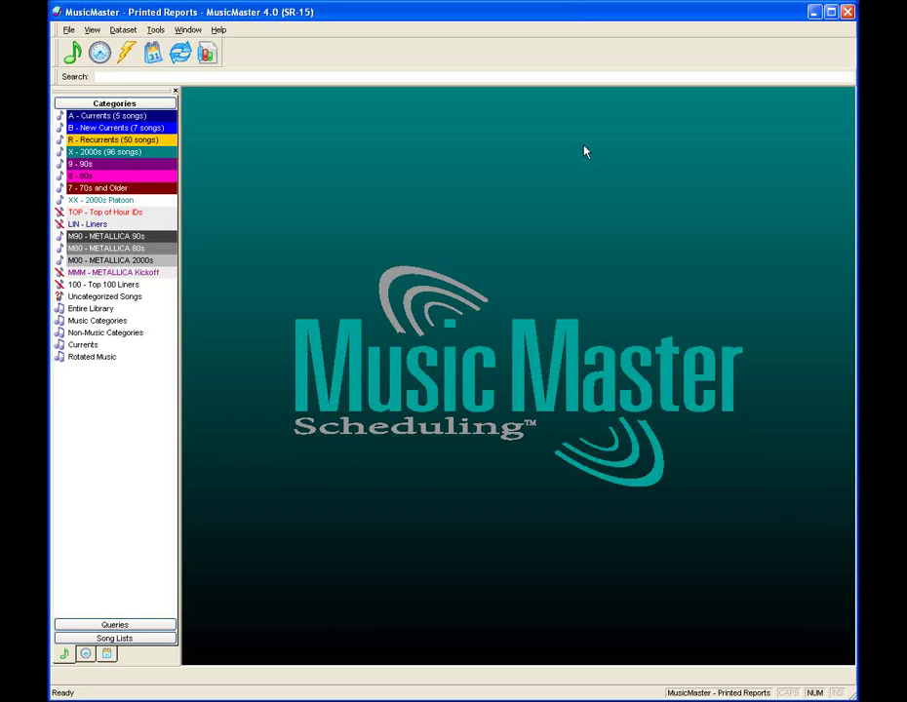
{"action": "left_click", "coordinate": [133, 32]}
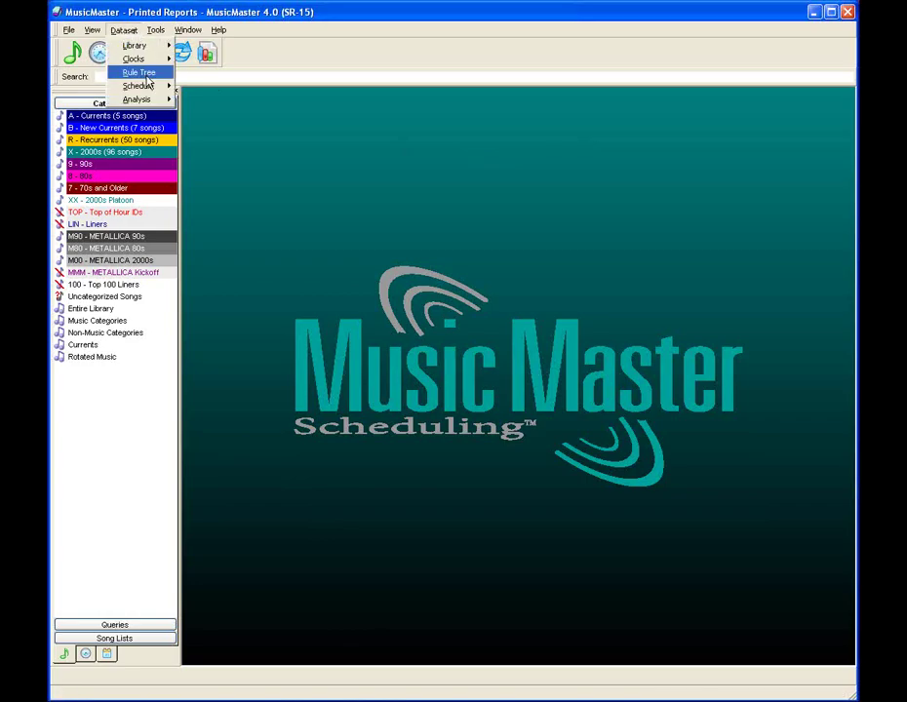
{"action": "mouse_move", "coordinate": [147, 86]}
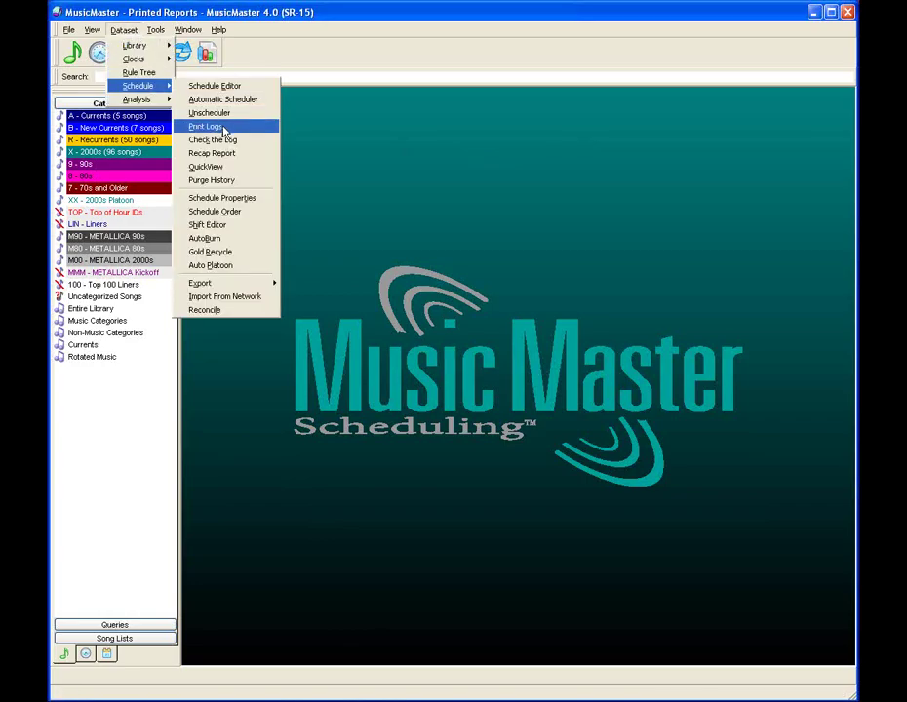
{"action": "left_click", "coordinate": [207, 125]}
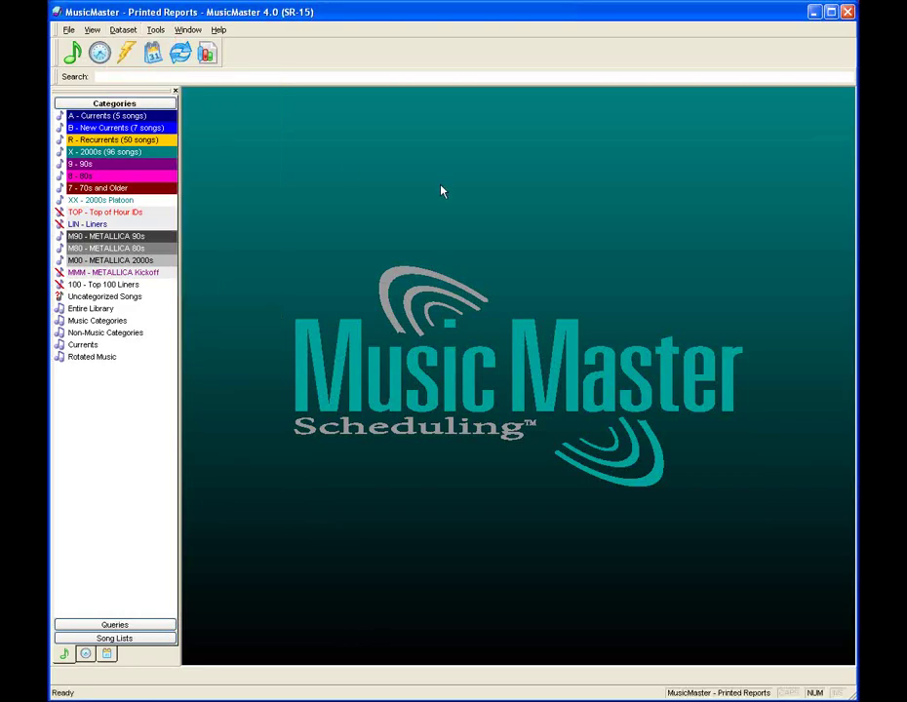
Open the March 4, 2009 log in the Schedule Editor and quick-print it using the HP LaserJet 4P, Letter paper and portrait orientation
{"action": "left_click", "coordinate": [156, 60]}
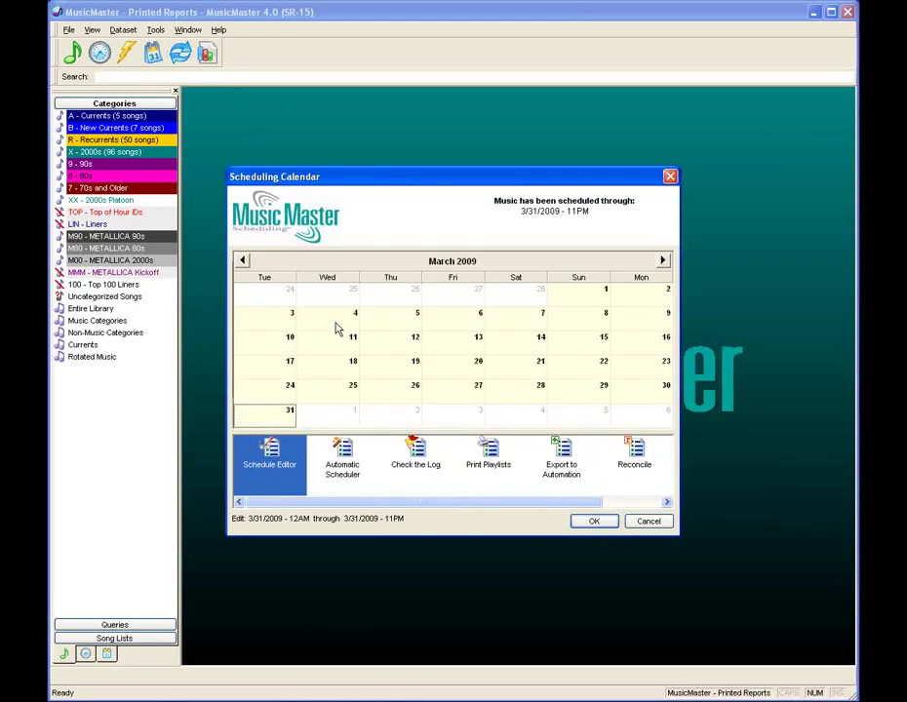
{"action": "key", "text": "Escape"}
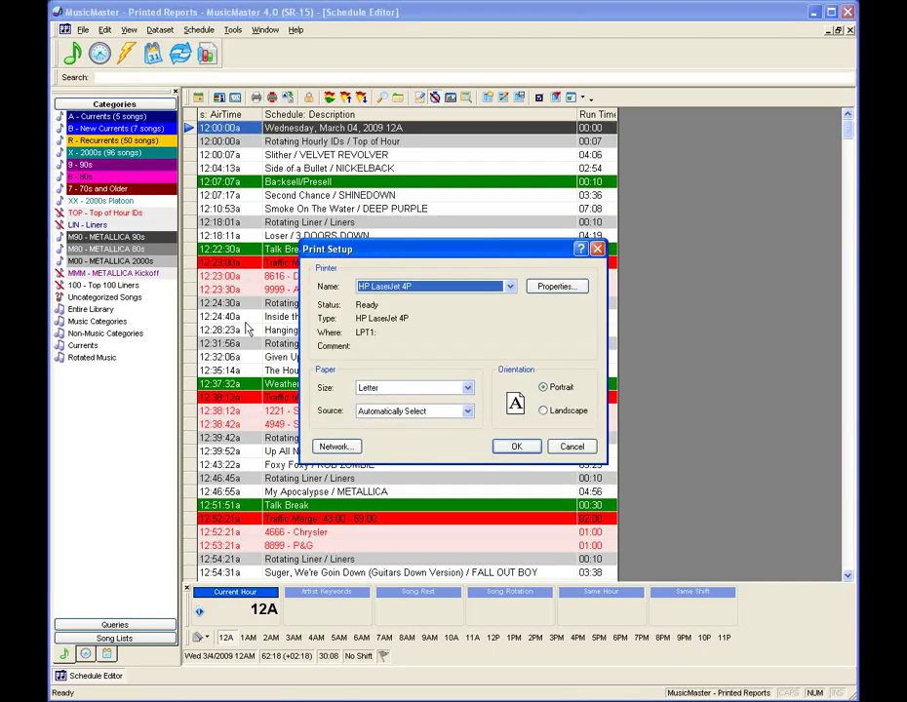
{"action": "left_click", "coordinate": [503, 448]}
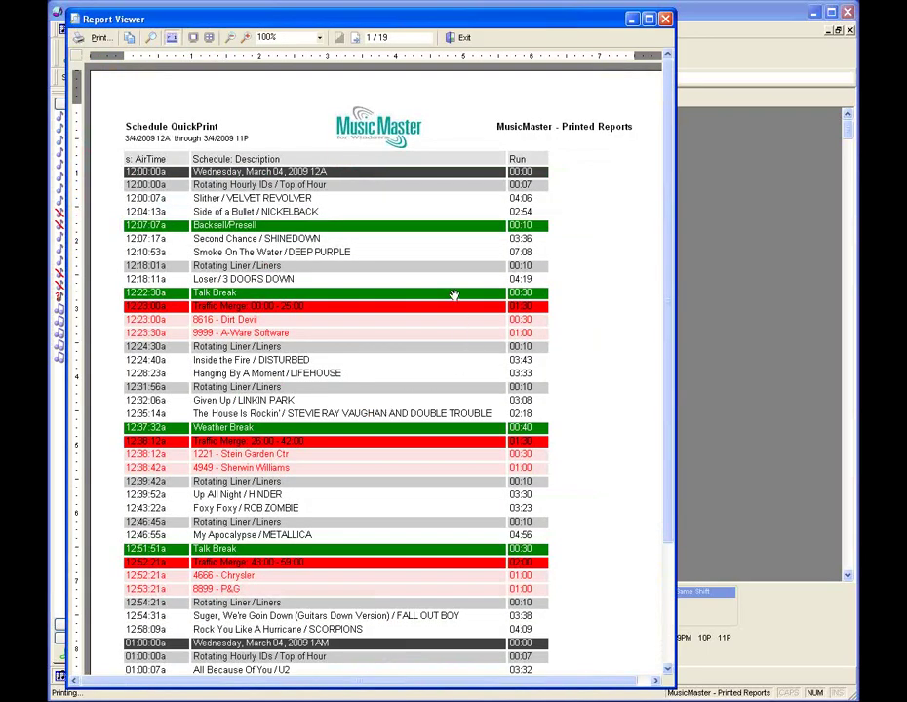
Review the first page of the Schedule QuickPrint report down to its footer and close the report preview
{"action": "scroll", "coordinate": [454, 295], "scroll_direction": "down", "scroll_amount": 1}
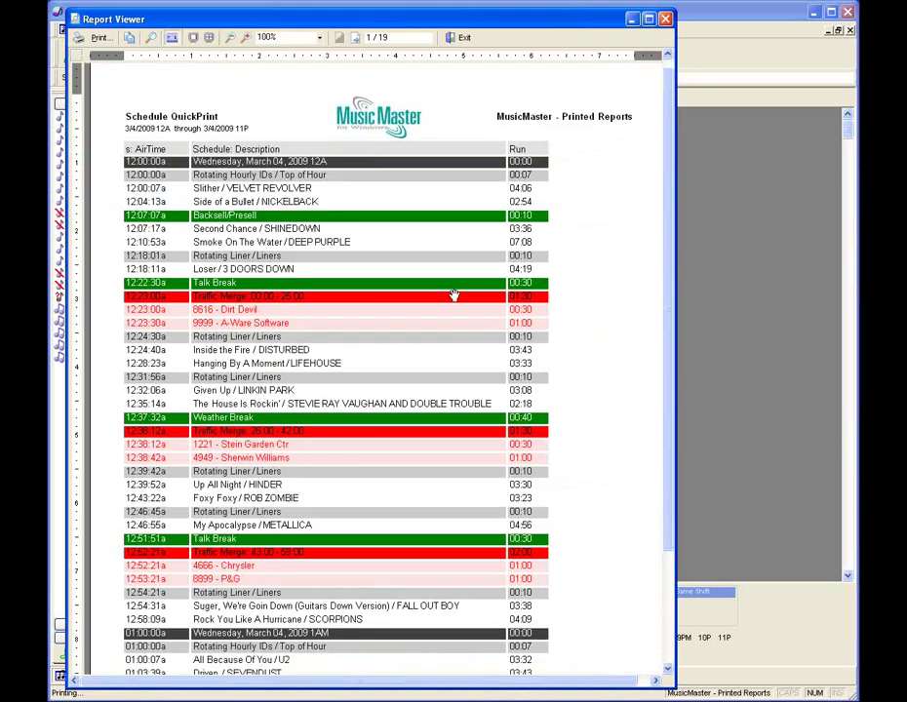
{"action": "scroll", "coordinate": [453, 295], "scroll_direction": "down", "scroll_amount": 3}
{"action": "scroll", "coordinate": [452, 297], "scroll_direction": "down", "scroll_amount": 3}
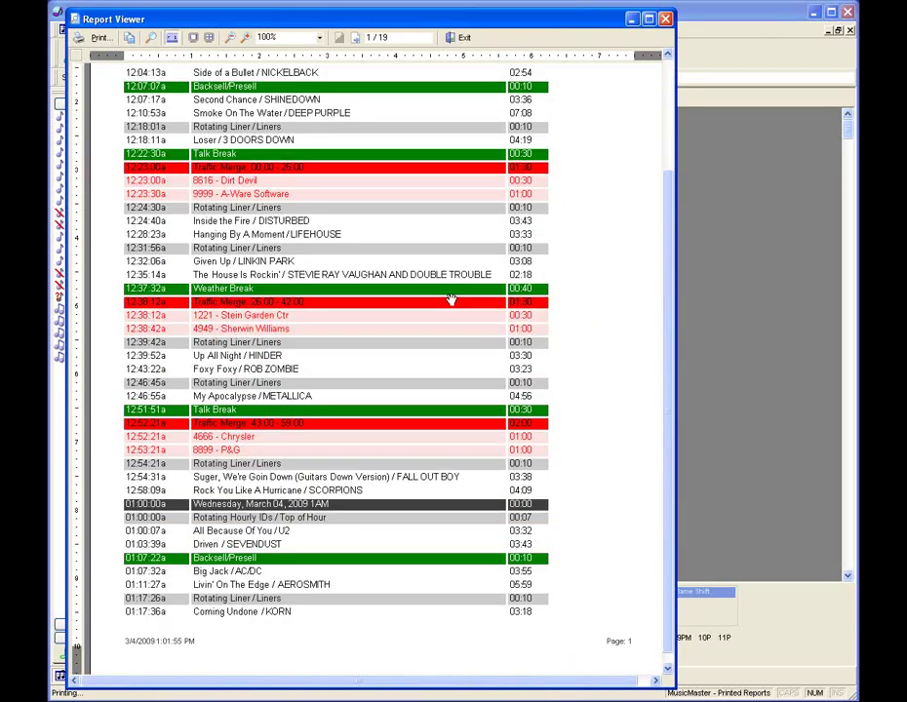
{"action": "scroll", "coordinate": [451, 299], "scroll_direction": "down", "scroll_amount": 1}
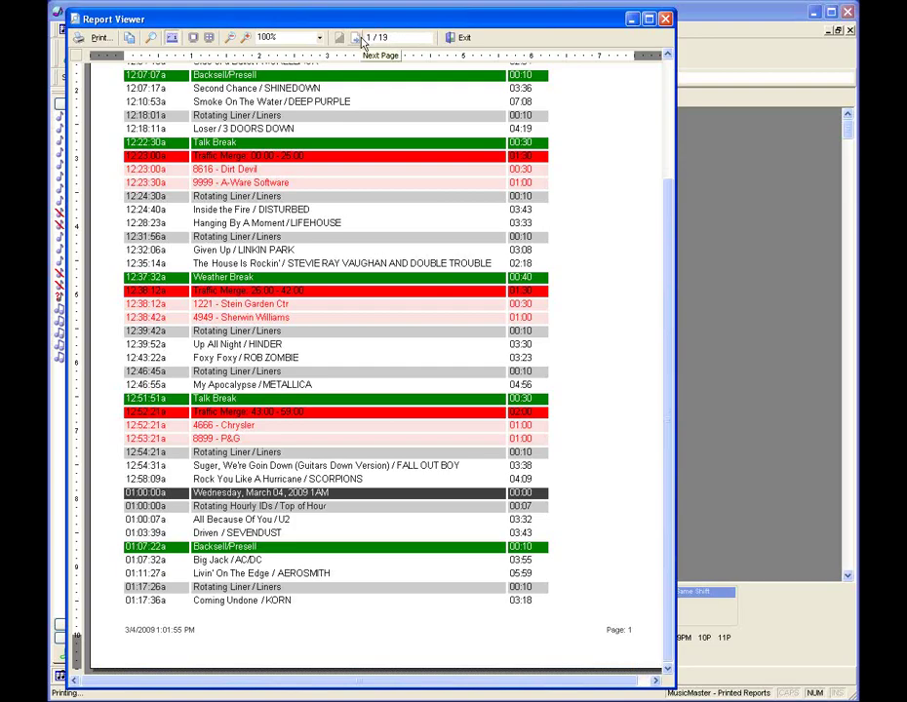
{"action": "left_click", "coordinate": [452, 39]}
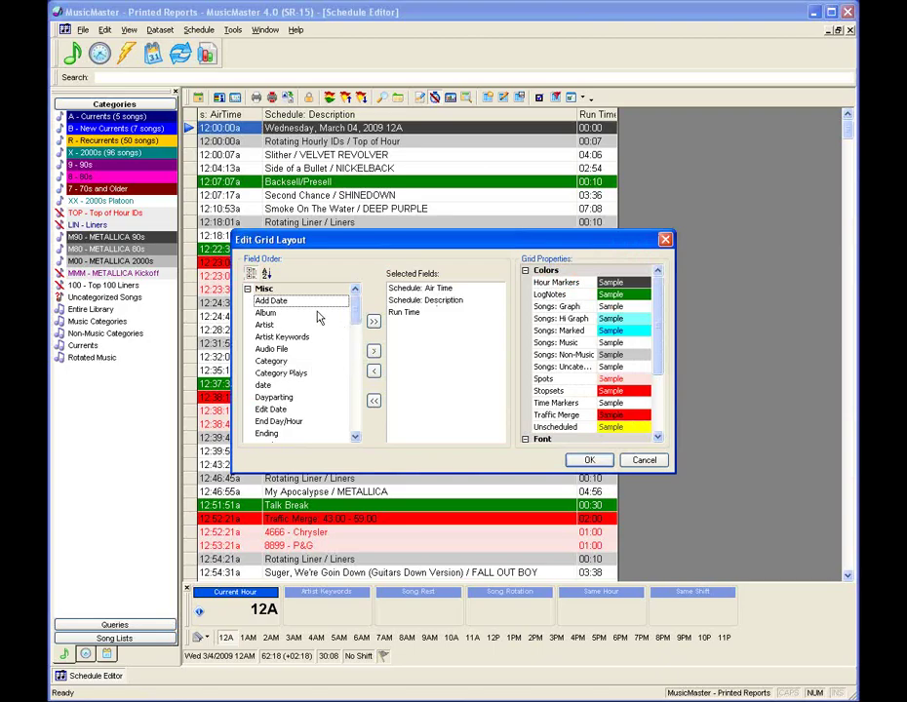
Dismiss the grid layout settings without applying changes and close the Schedule Editor
{"action": "left_click", "coordinate": [644, 461]}
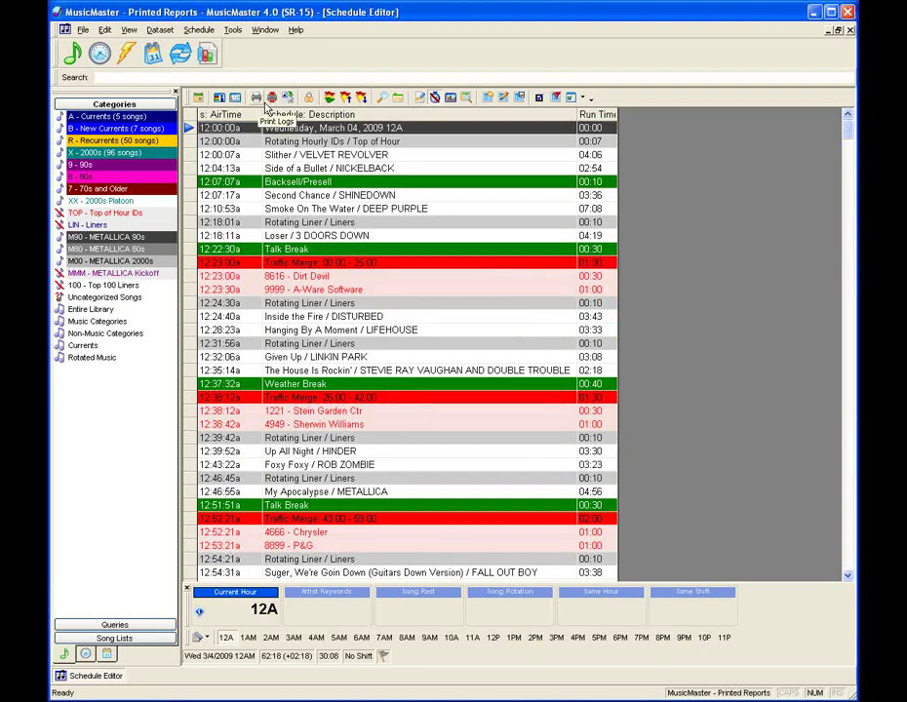
{"action": "left_click", "coordinate": [851, 35]}
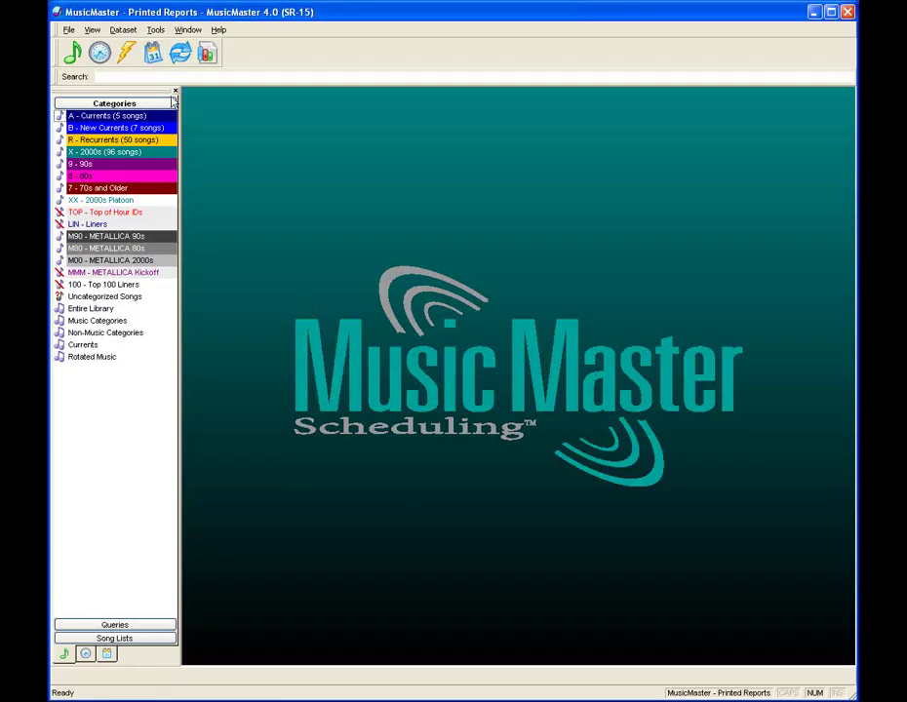
Open playlist printing for March 4, 2009 from the scheduling calendar and select the MusicMaster Log Design 1 report design
{"action": "left_click", "coordinate": [491, 458]}
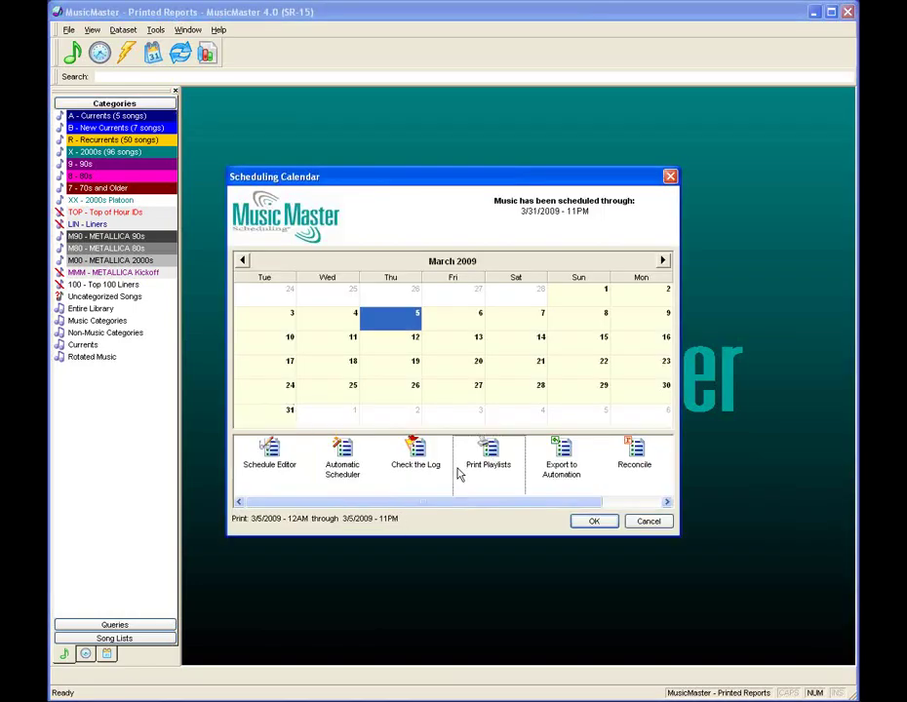
{"action": "left_click", "coordinate": [334, 322]}
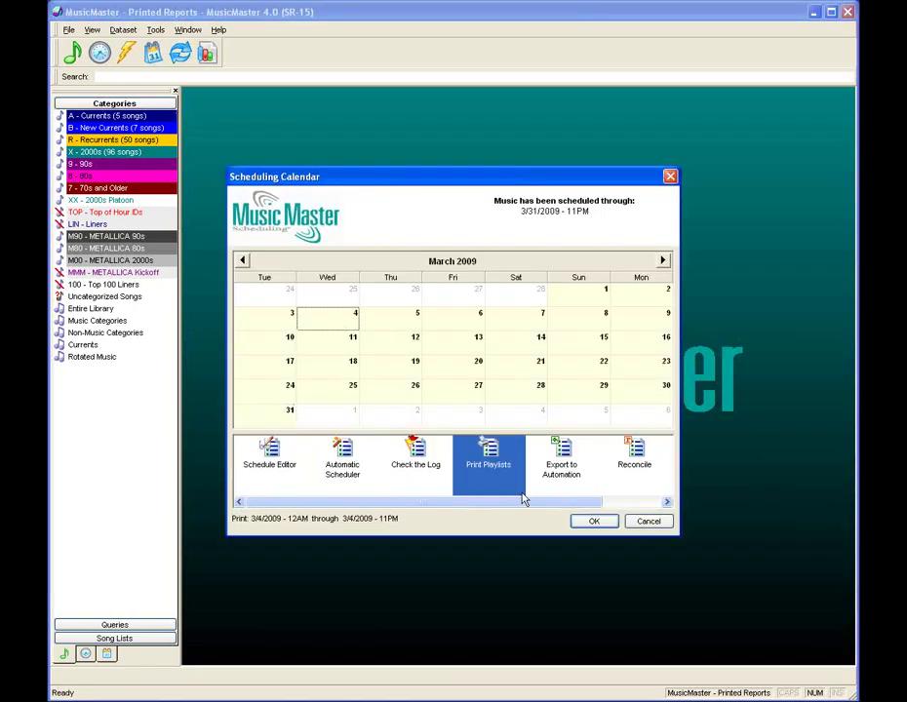
{"action": "left_click", "coordinate": [594, 522]}
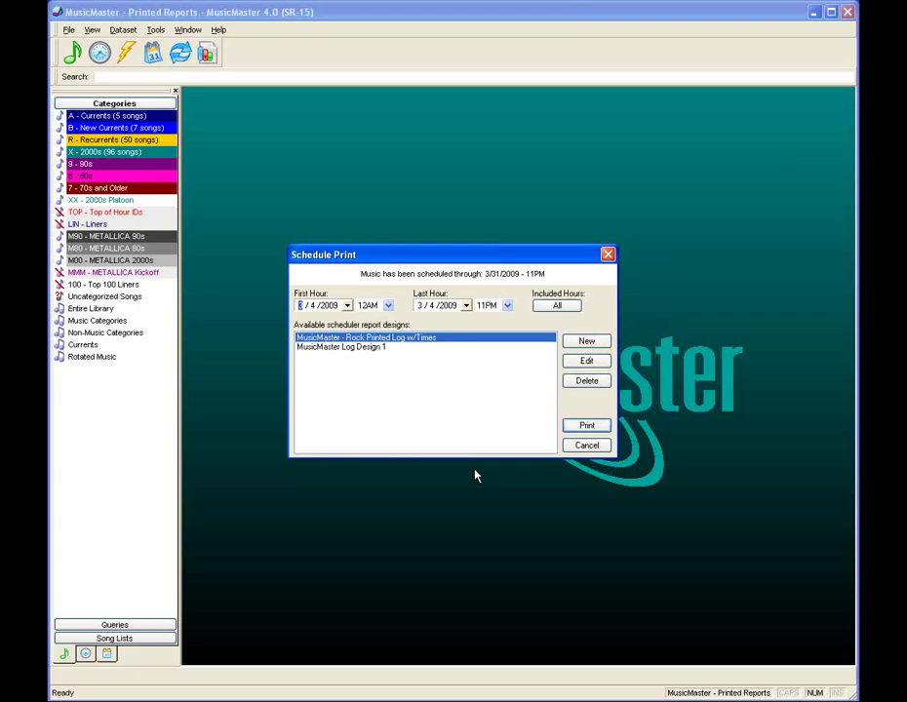
{"action": "left_click", "coordinate": [374, 348]}
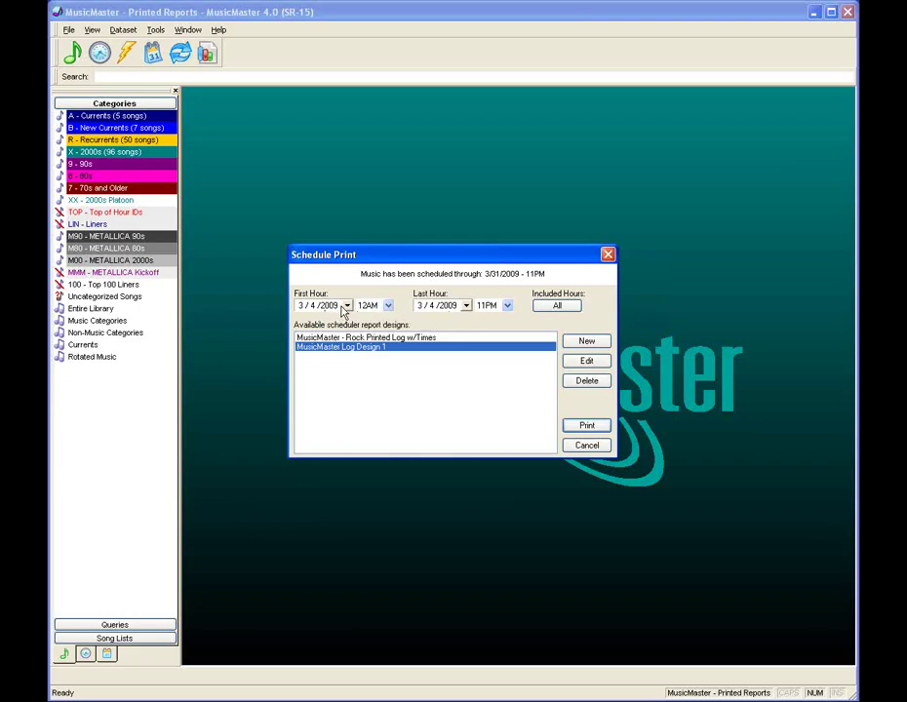
Set the print range to end on 3/10/2009 and its first hour to 6AM
{"action": "left_click", "coordinate": [467, 305]}
{"action": "left_click", "coordinate": [426, 377]}
{"action": "left_click", "coordinate": [389, 307]}
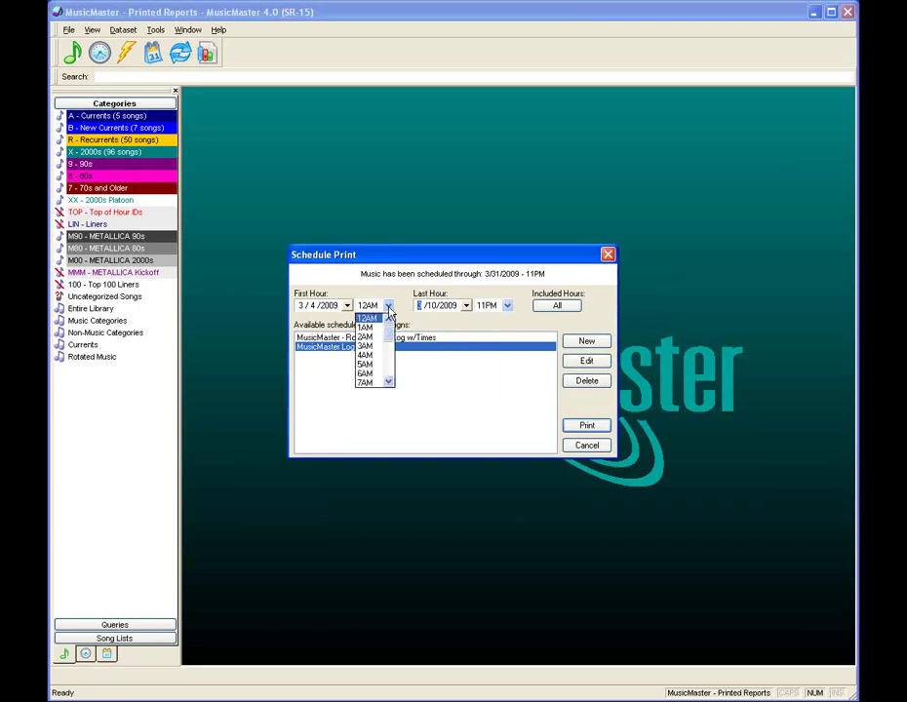
{"action": "left_click", "coordinate": [379, 376]}
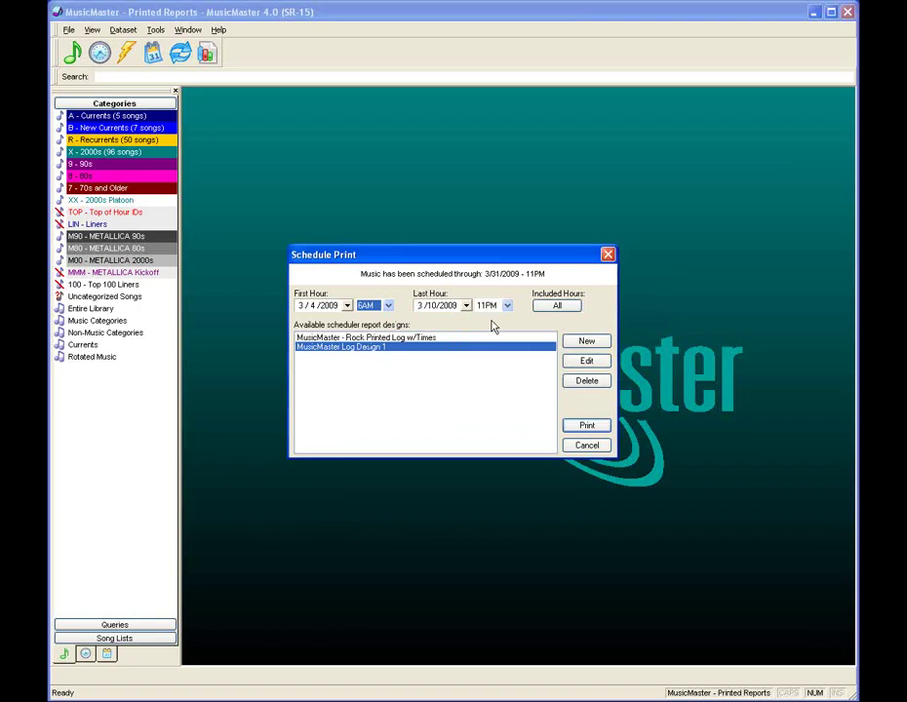
Return the print range's first hour to 12AM and its last date to 3/4/2009
{"action": "left_click", "coordinate": [389, 305]}
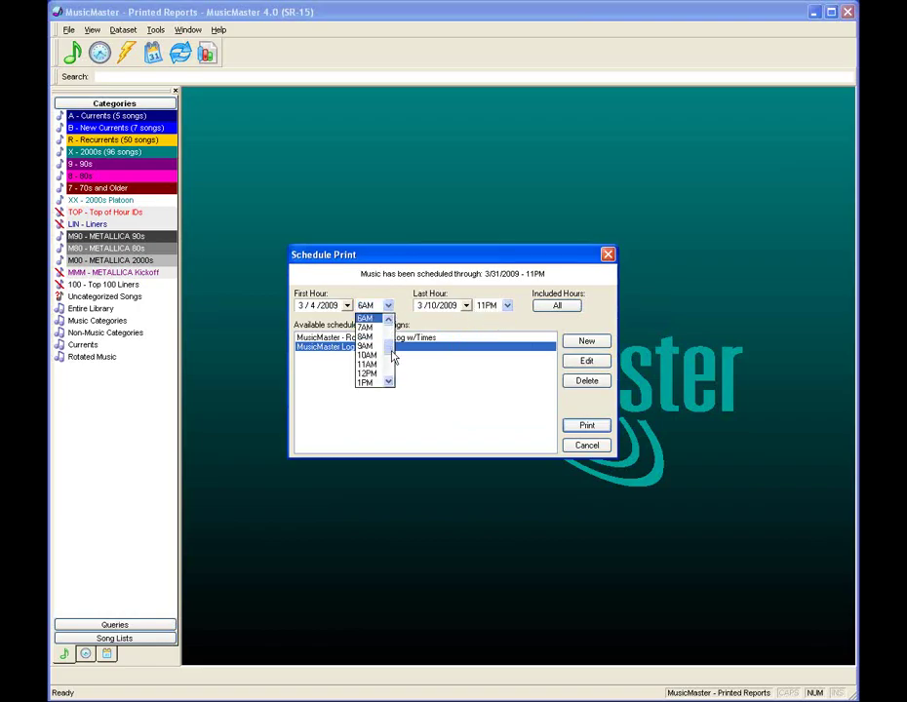
{"action": "left_click_drag", "start_coordinate": [392, 356], "coordinate": [390, 325]}
{"action": "left_click", "coordinate": [366, 319]}
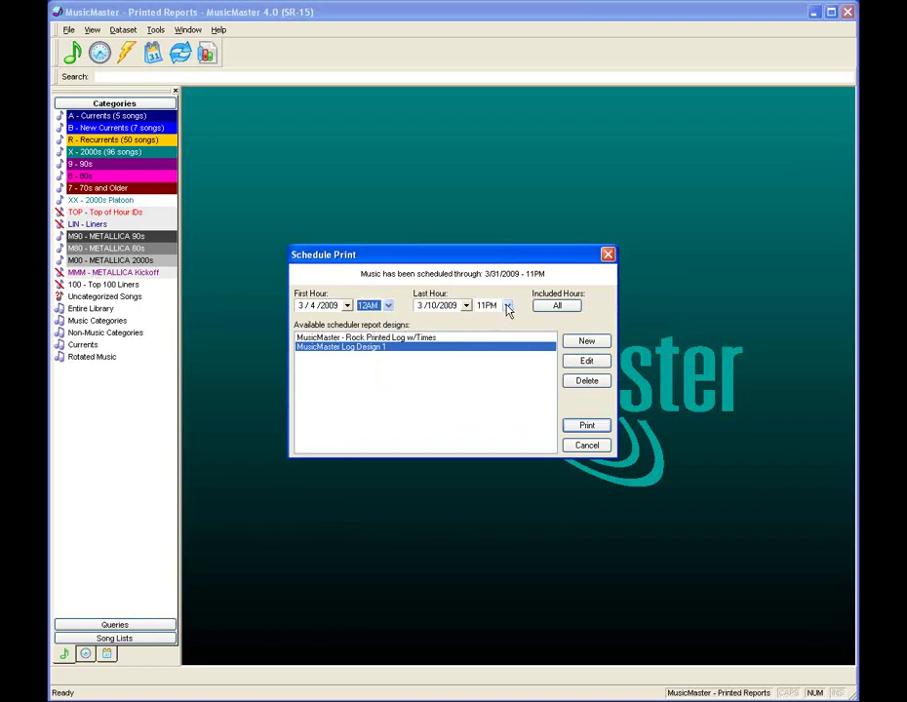
{"action": "left_click", "coordinate": [466, 305]}
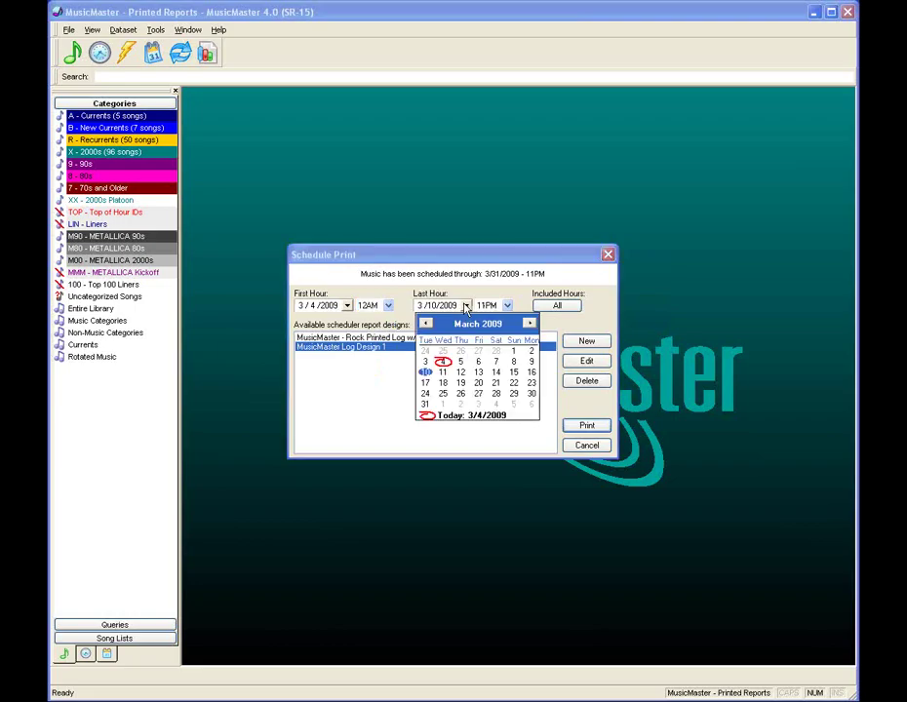
{"action": "left_click", "coordinate": [442, 361]}
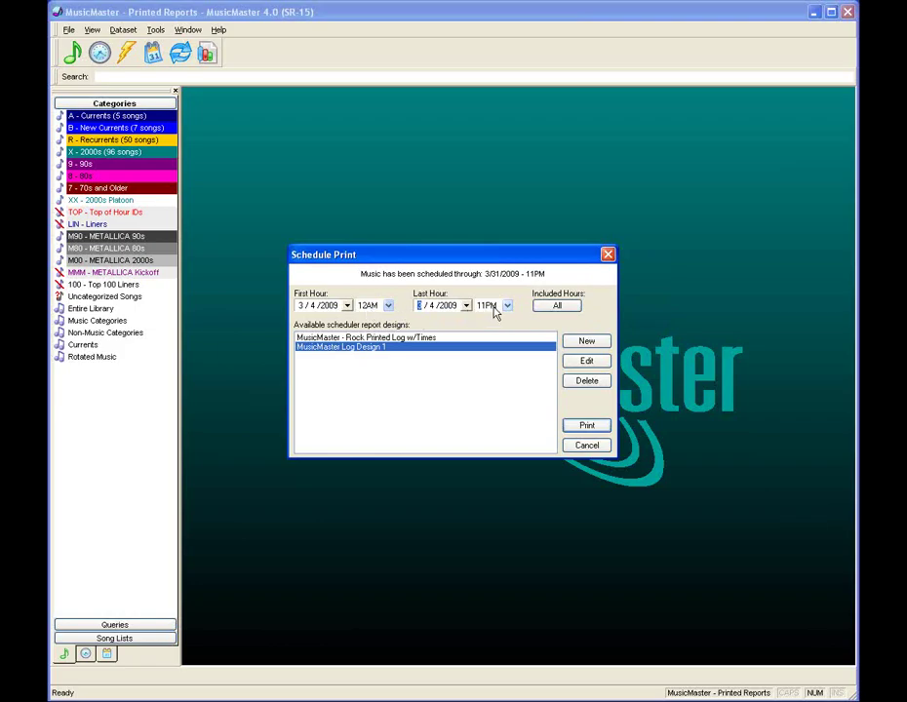
Open the included hours selection and exclude the hours 12A through 4AM from the printout
{"action": "left_click", "coordinate": [559, 309]}
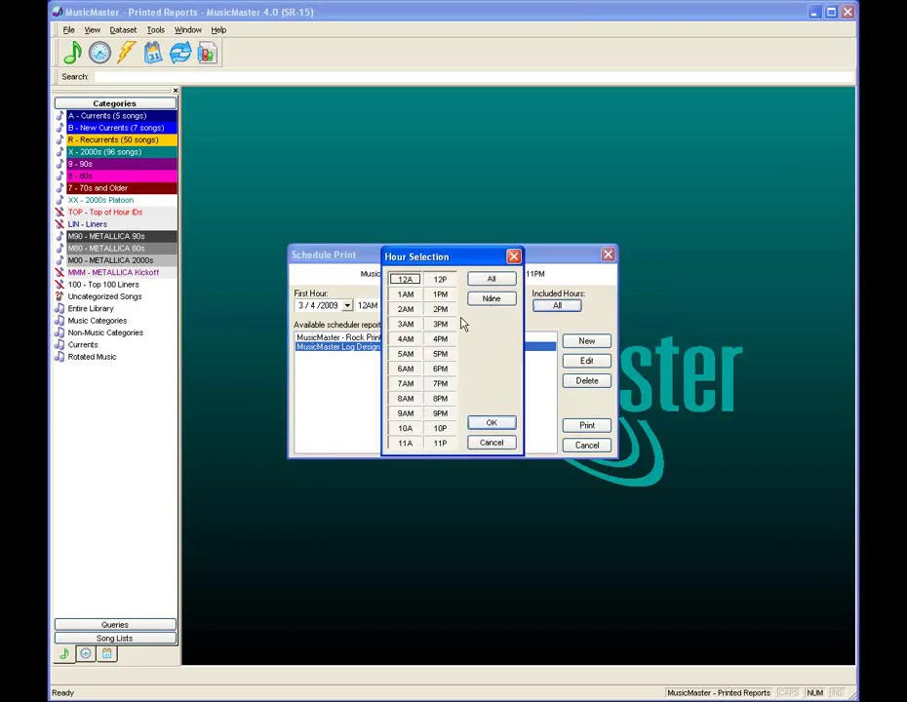
{"action": "left_click", "coordinate": [407, 292]}
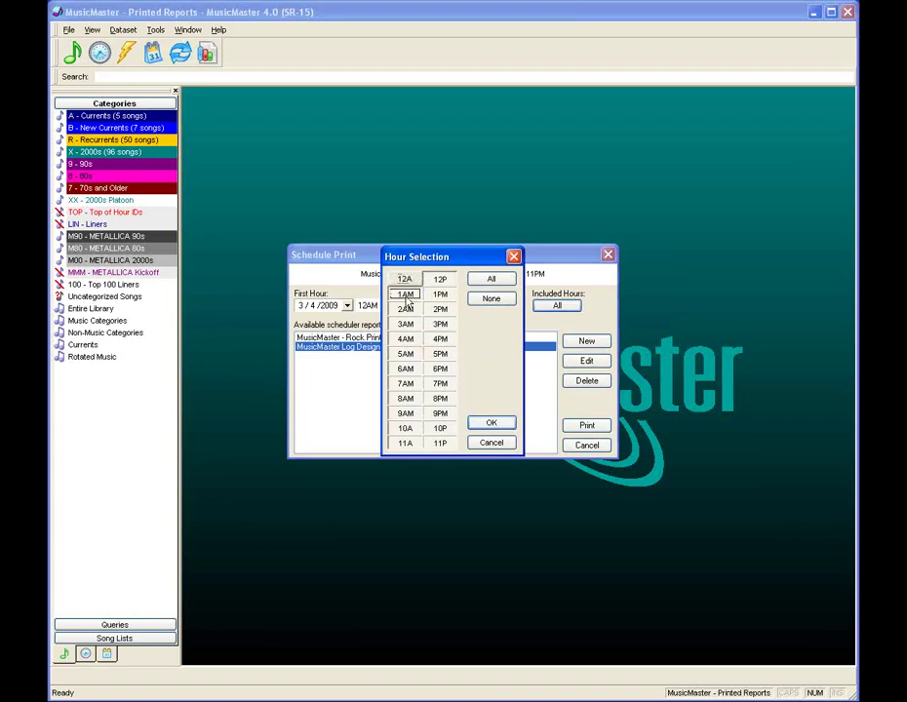
{"action": "left_click", "coordinate": [407, 309]}
{"action": "left_click", "coordinate": [407, 324]}
{"action": "left_click", "coordinate": [406, 338]}
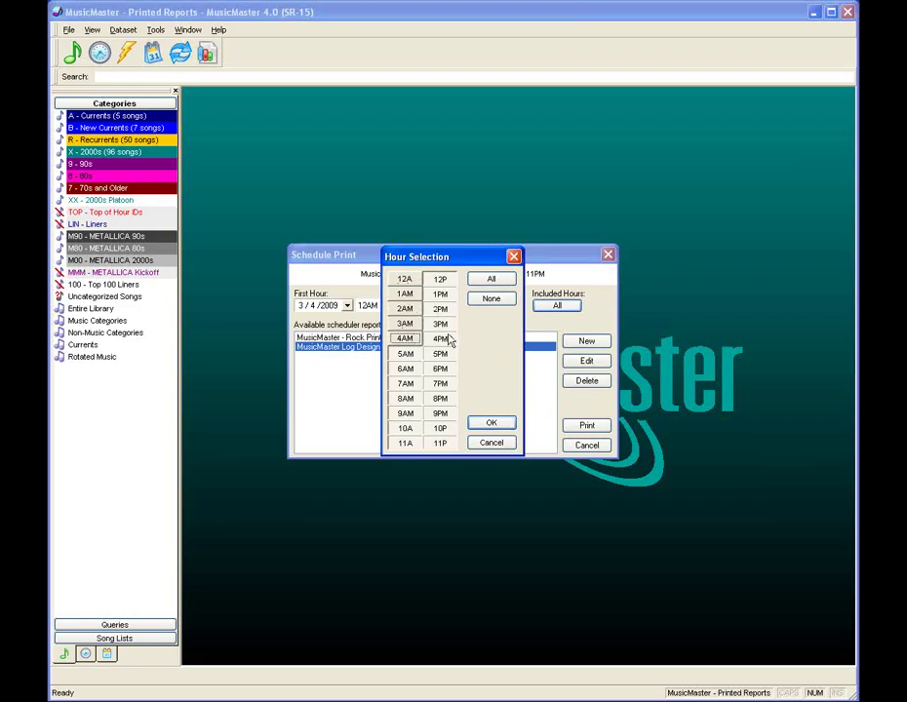
Clear all included hours, select only 12A, 1AM, 2AM, 3AM and 4AM, and accept the hour selection
{"action": "left_click", "coordinate": [479, 302]}
{"action": "left_click", "coordinate": [405, 280]}
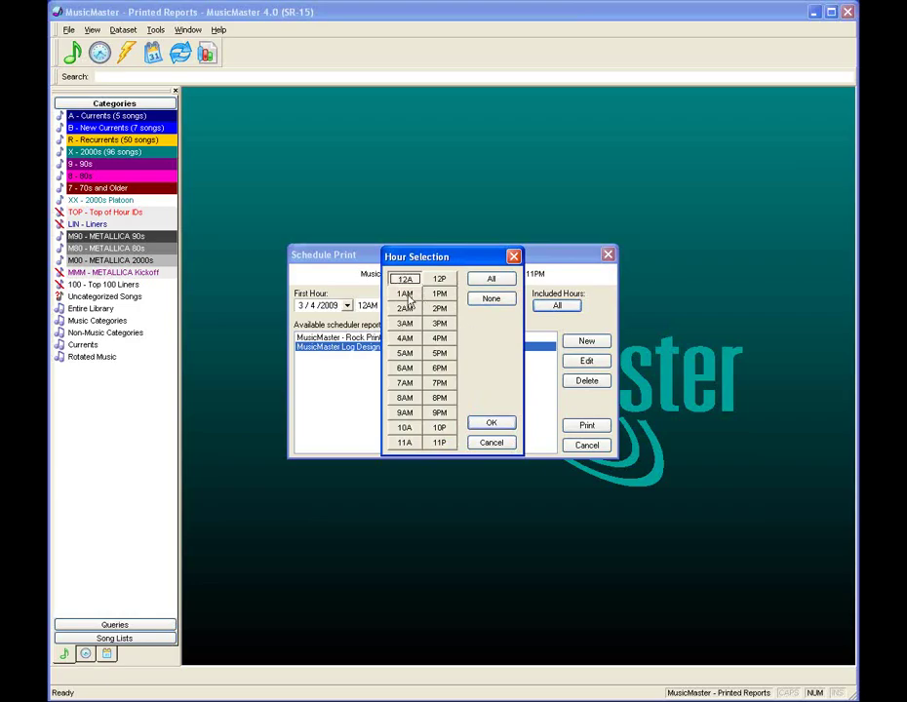
{"action": "left_click", "coordinate": [407, 294]}
{"action": "left_click", "coordinate": [407, 309]}
{"action": "left_click", "coordinate": [407, 324]}
{"action": "left_click", "coordinate": [407, 338]}
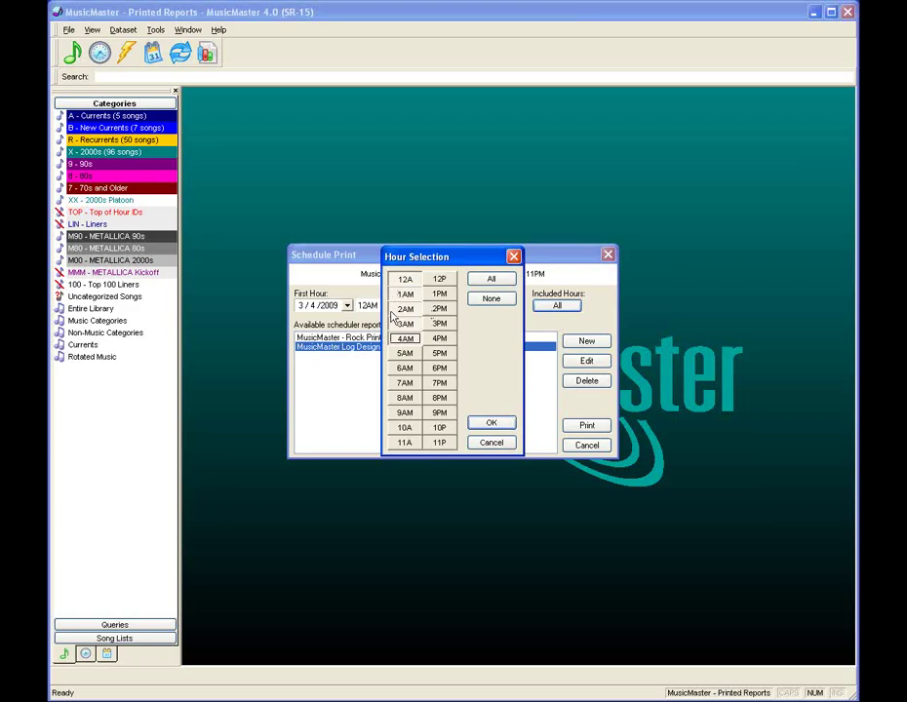
{"action": "left_click", "coordinate": [491, 422]}
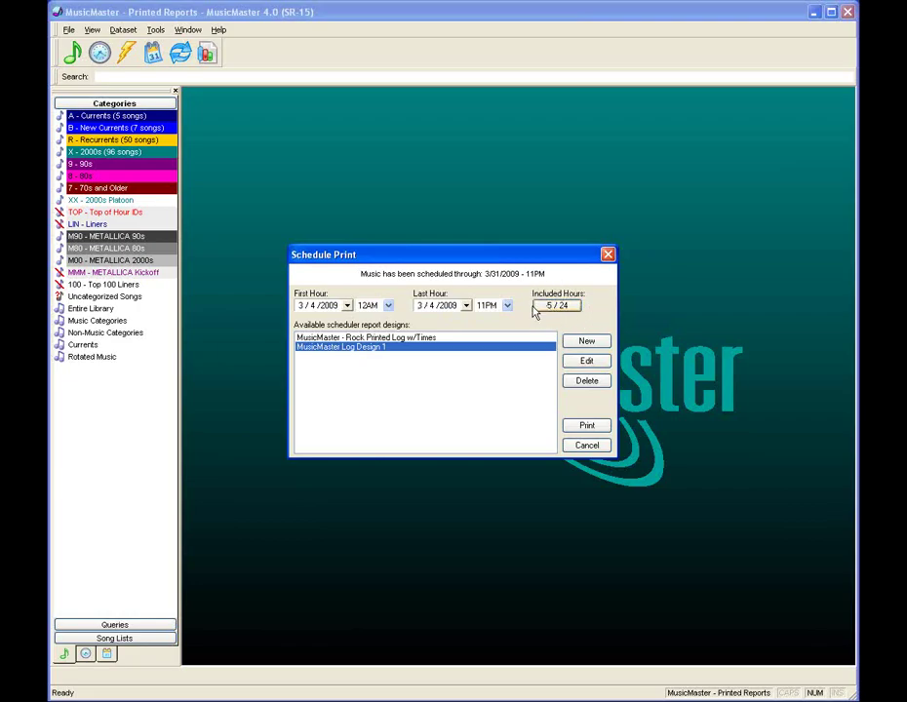
Try 5AM as the first hour of the print range, and restore it to 12AM
{"action": "left_click", "coordinate": [387, 306]}
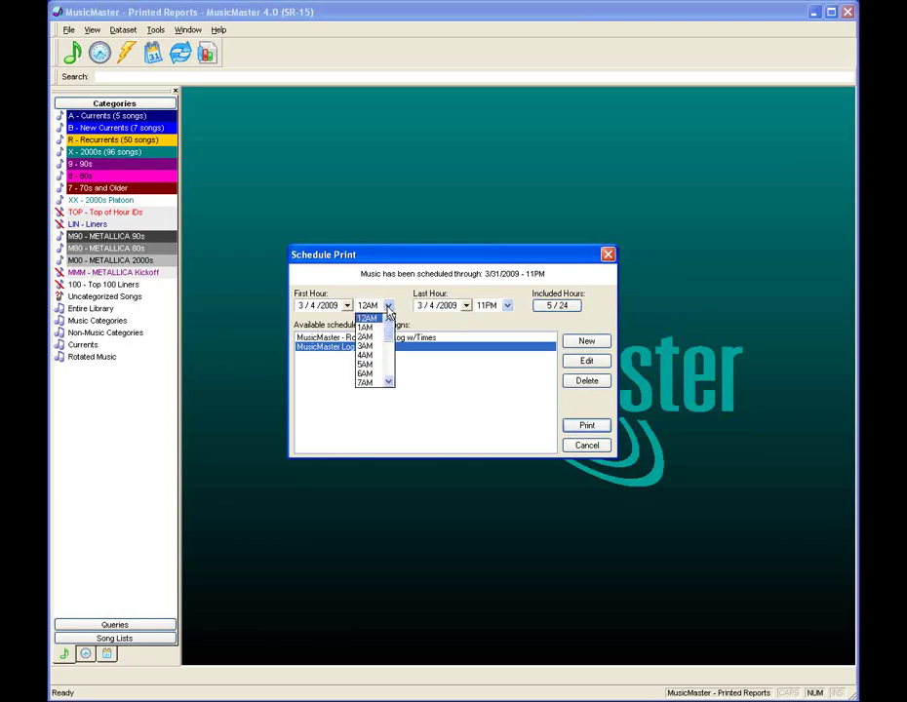
{"action": "left_click", "coordinate": [376, 366]}
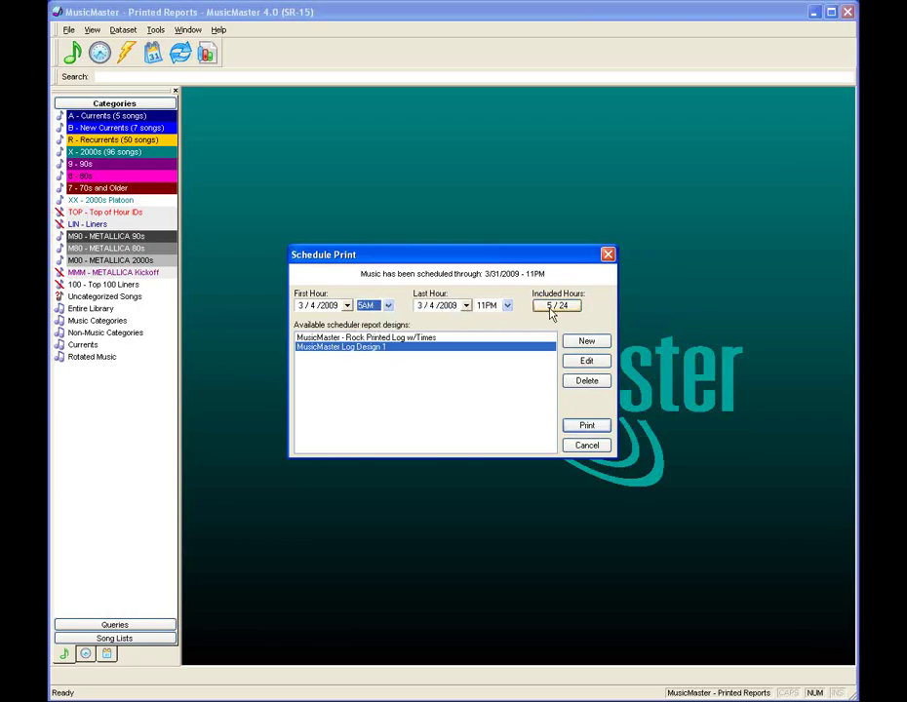
{"action": "left_click", "coordinate": [390, 306]}
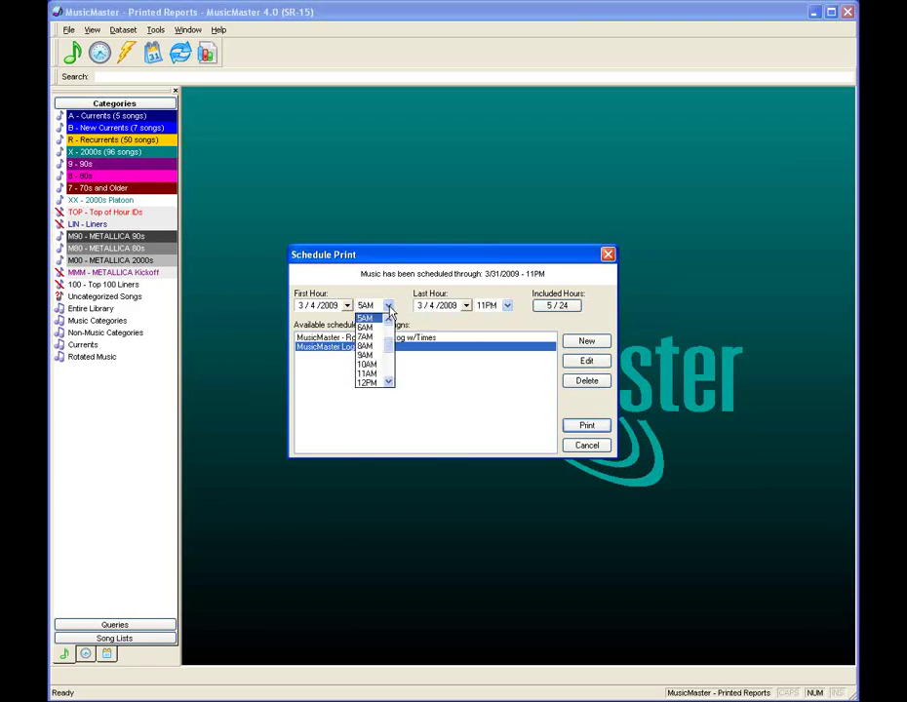
{"action": "scroll", "coordinate": [387, 318], "scroll_direction": "up", "scroll_amount": 5}
{"action": "left_click", "coordinate": [378, 320]}
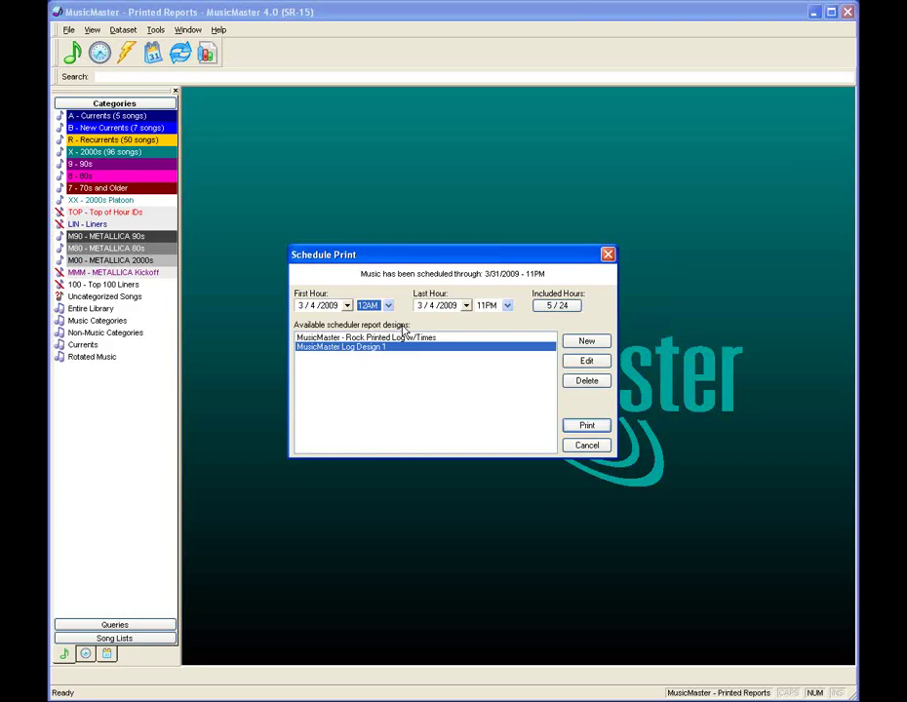
Open MusicMaster Log Design 1 for editing in the Log Designer, and hide and redisplay its list of fields
{"action": "left_click", "coordinate": [578, 363]}
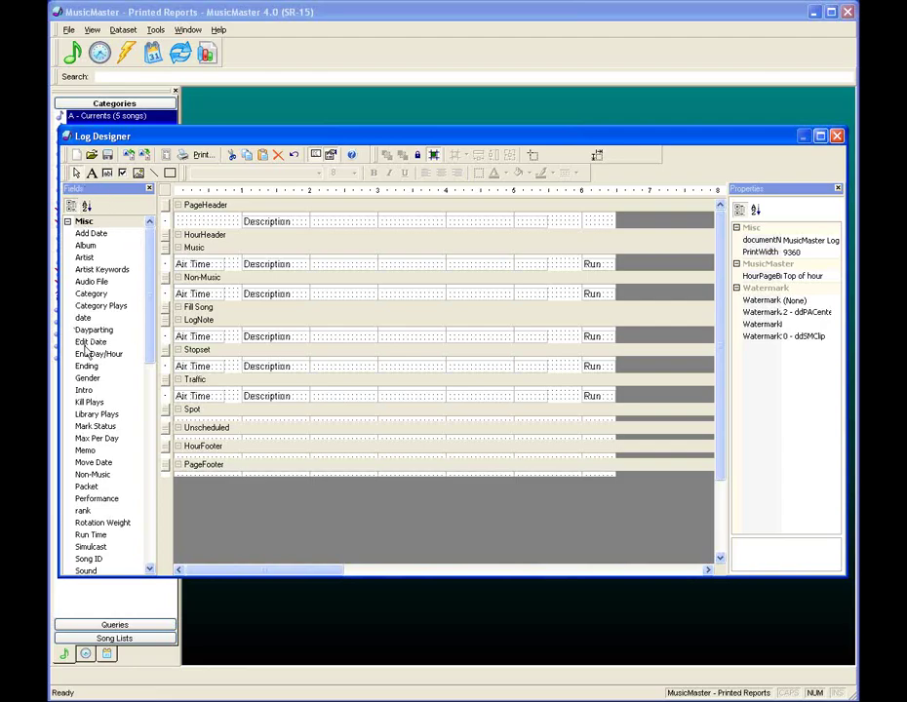
{"action": "left_click", "coordinate": [315, 159]}
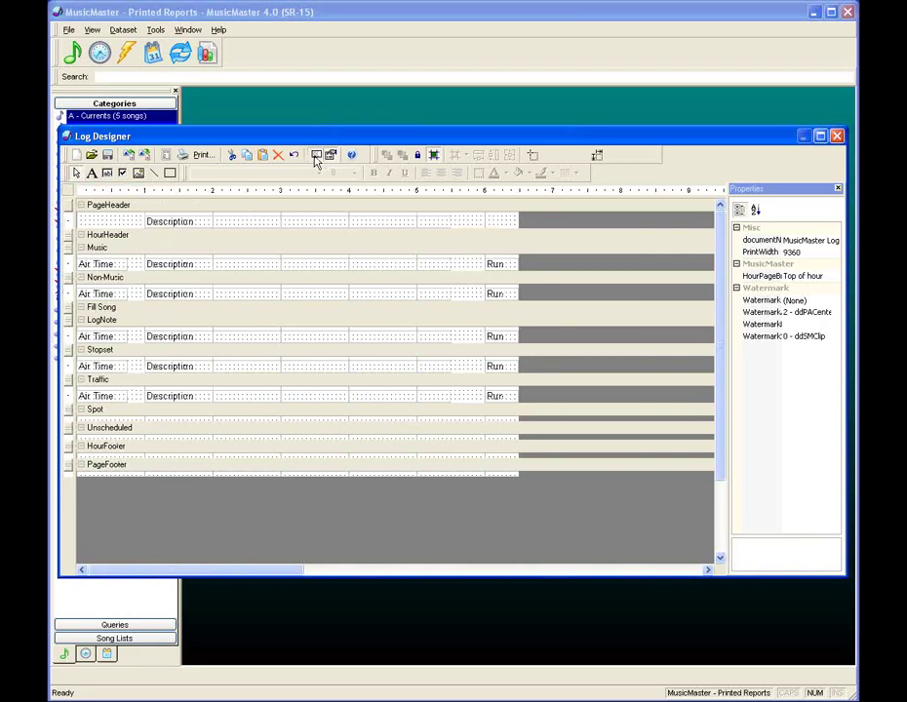
{"action": "left_click", "coordinate": [316, 160]}
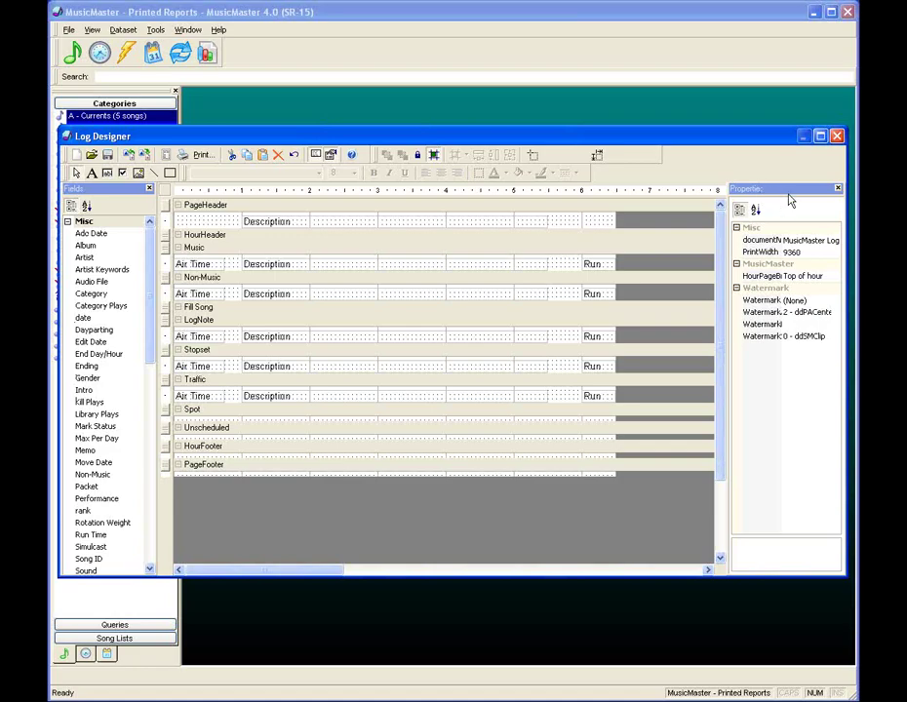
Hide and redisplay the design's properties, and widen the Log Designer window so more of the layout is visible
{"action": "left_click", "coordinate": [332, 157]}
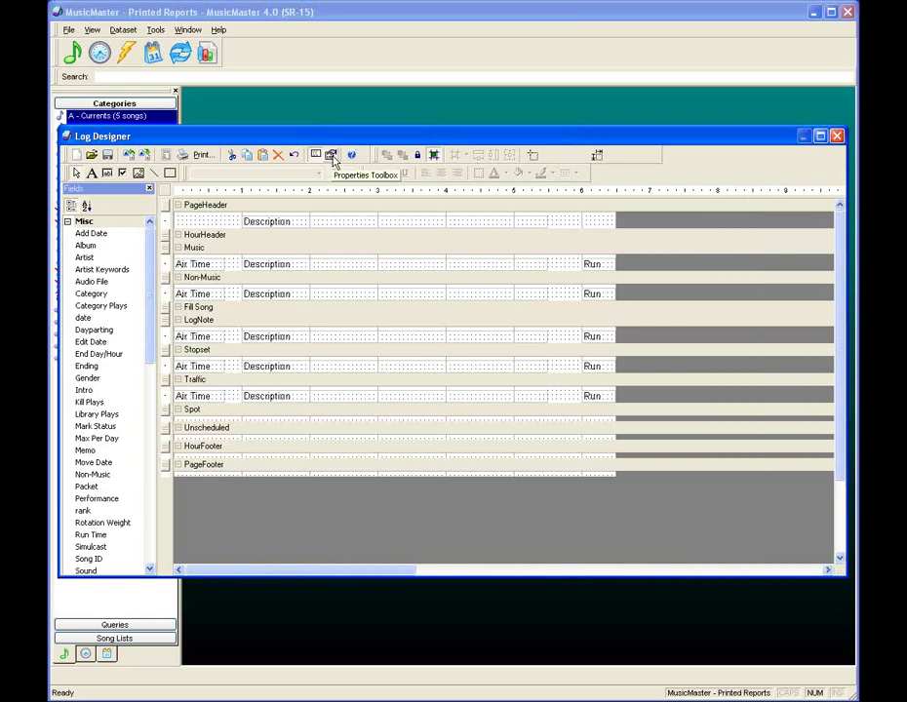
{"action": "left_click", "coordinate": [332, 158]}
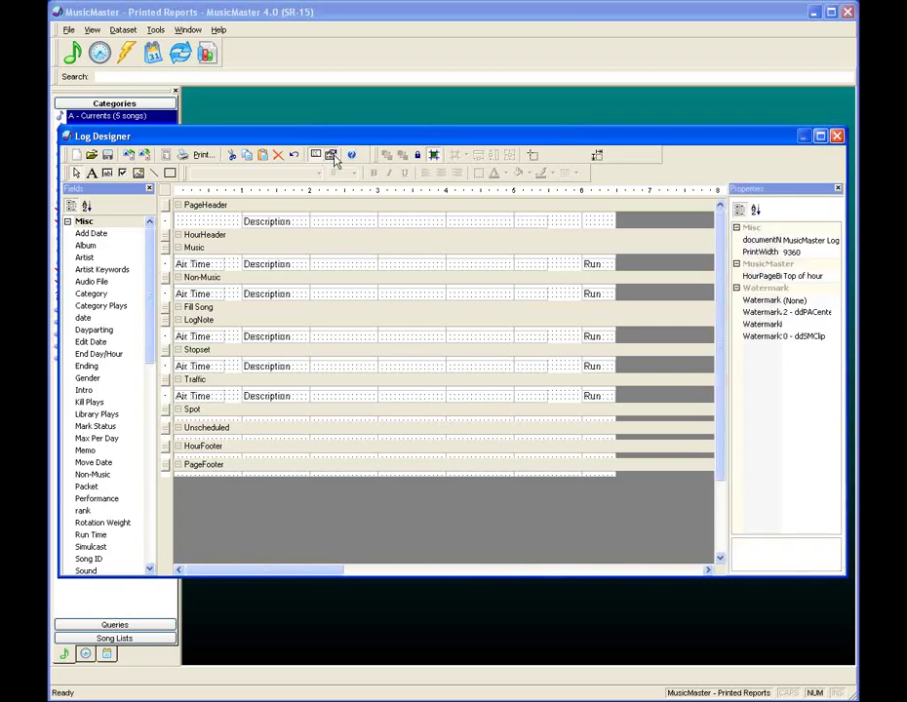
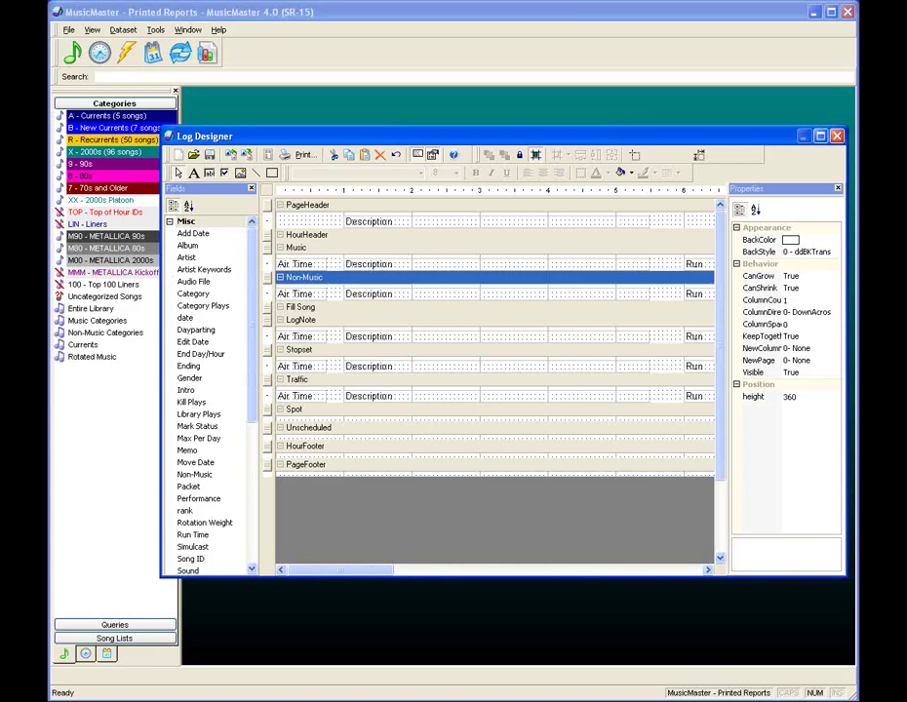
{"action": "left_click_drag", "start_coordinate": [156, 269], "coordinate": [62, 267]}
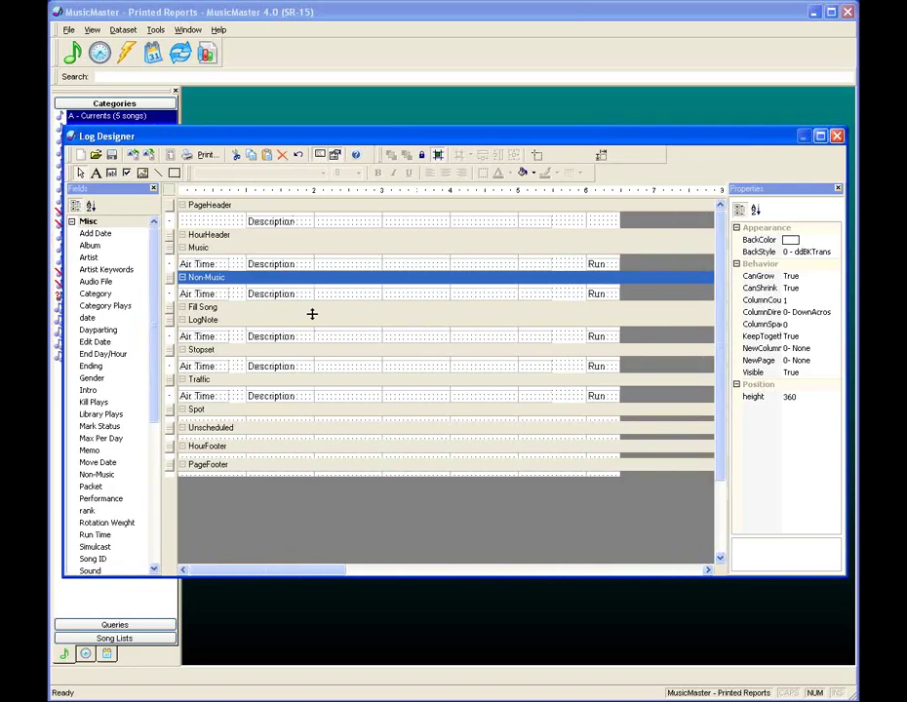
Examine the fields available for the Fill Song, LogNote, Stopset, Traffic, Spot, Unscheduled, HourFooter and PageFooter sections
{"action": "left_click", "coordinate": [233, 311]}
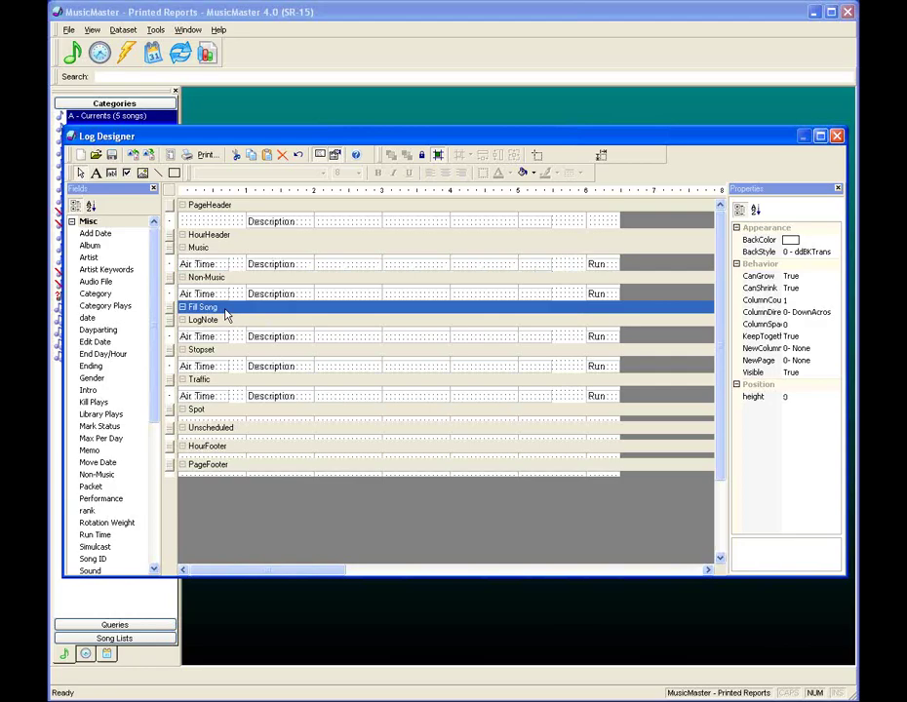
{"action": "left_click", "coordinate": [225, 321]}
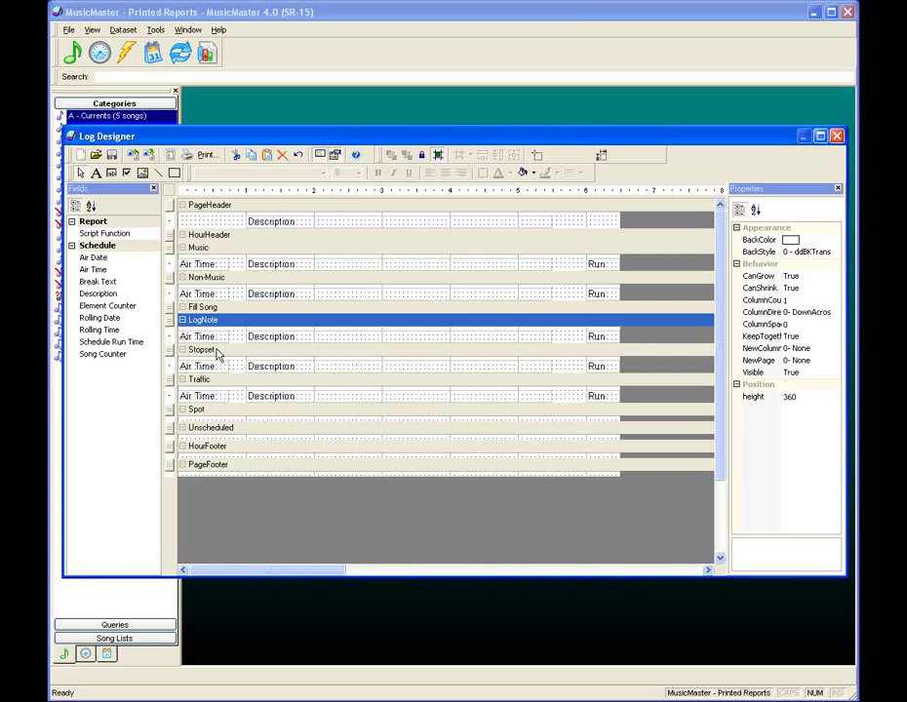
{"action": "left_click", "coordinate": [219, 351]}
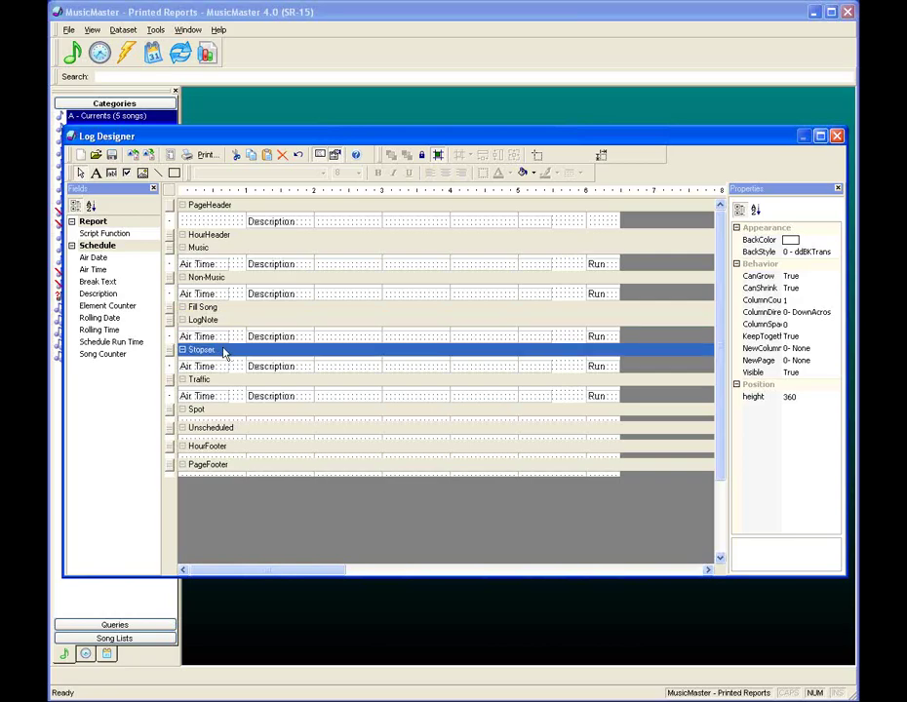
{"action": "left_click", "coordinate": [223, 322]}
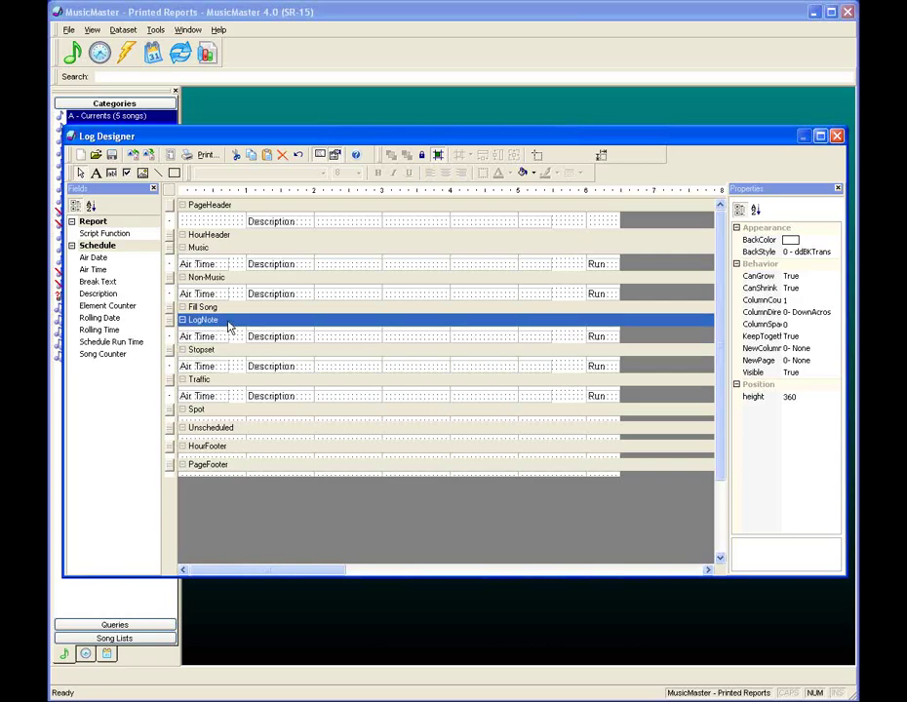
{"action": "left_click", "coordinate": [218, 384]}
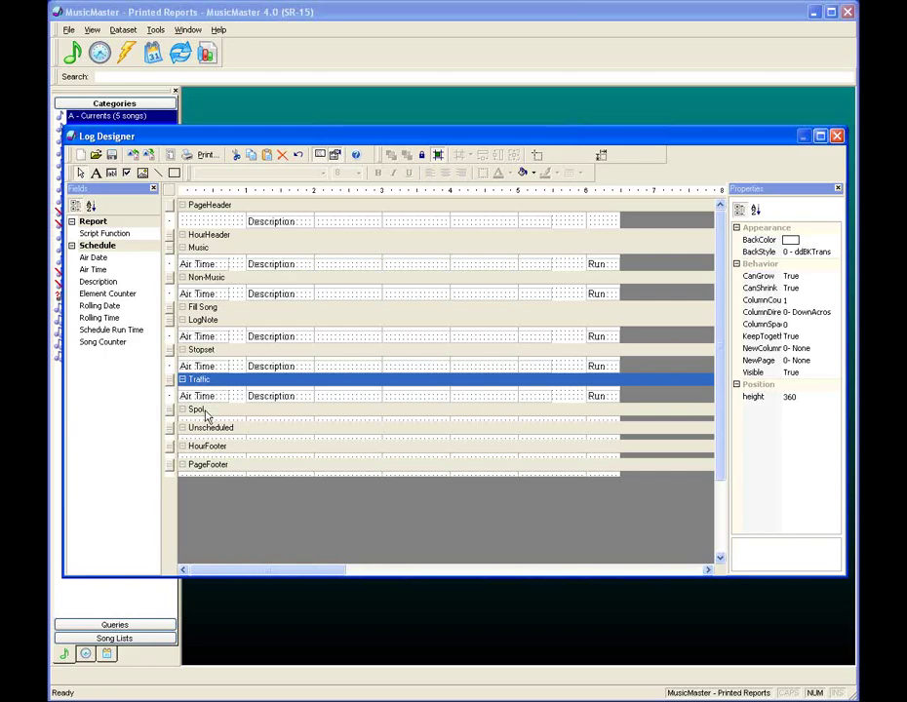
{"action": "left_click", "coordinate": [209, 414]}
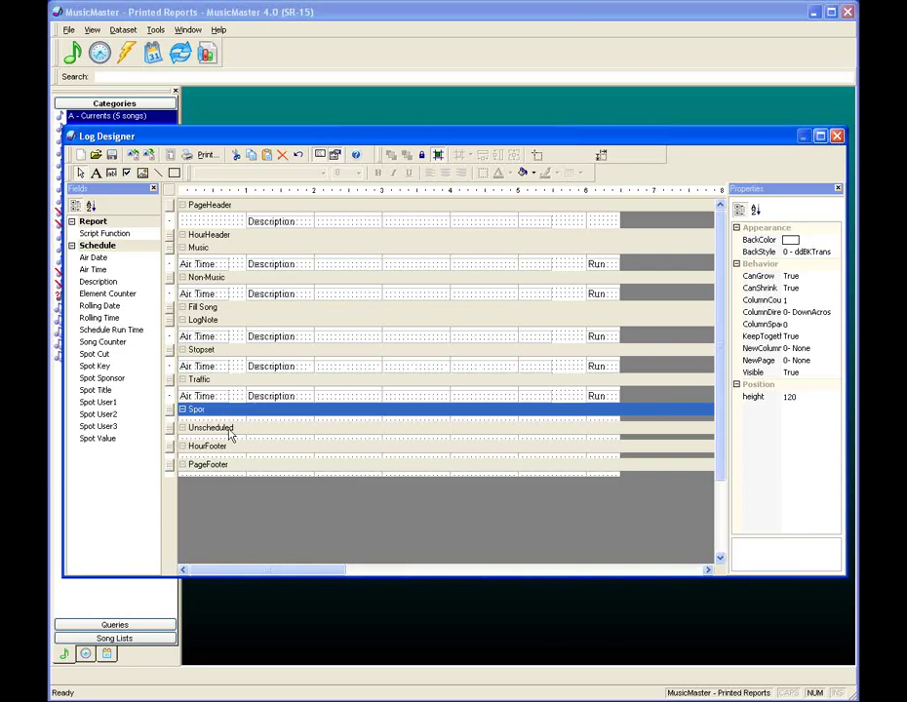
{"action": "left_click", "coordinate": [229, 431]}
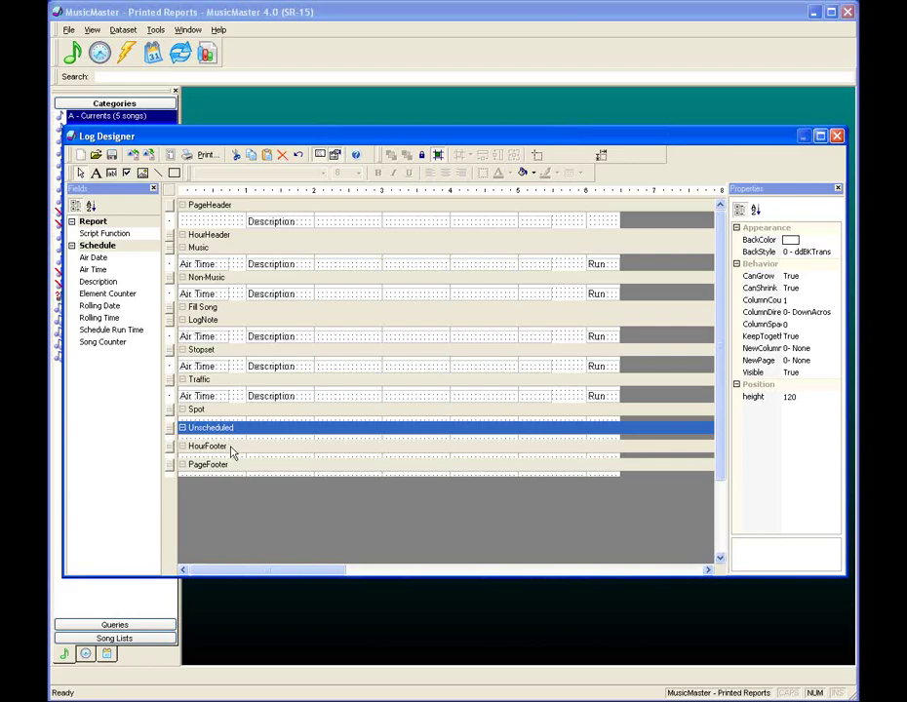
{"action": "left_click", "coordinate": [230, 447]}
{"action": "left_click", "coordinate": [238, 466]}
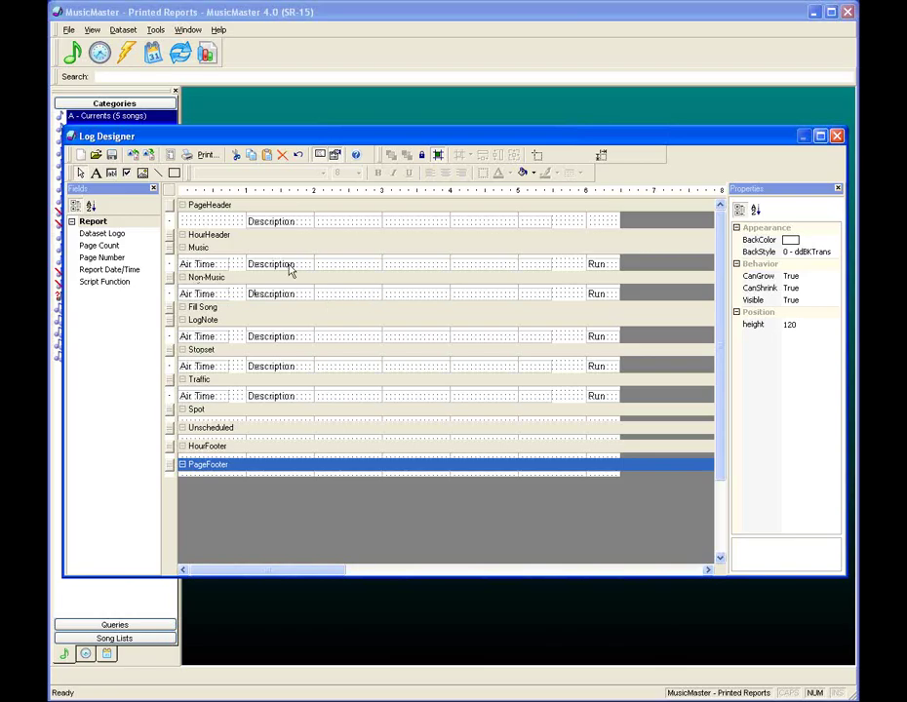
Preview the log after checking the available printers in the print setup, and close the preview
{"action": "left_click", "coordinate": [205, 155]}
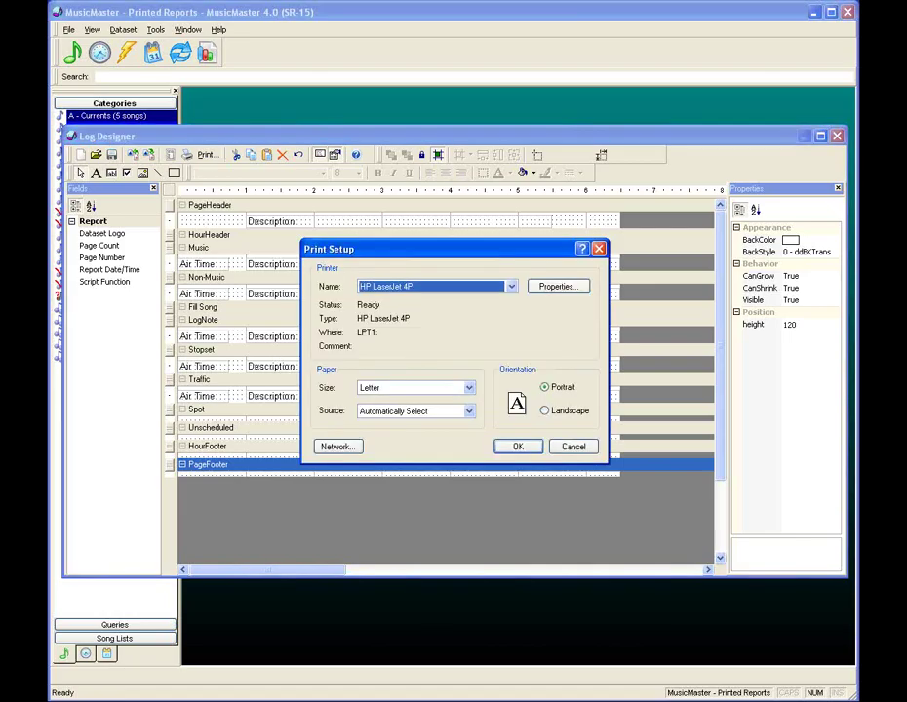
{"action": "left_click", "coordinate": [510, 287]}
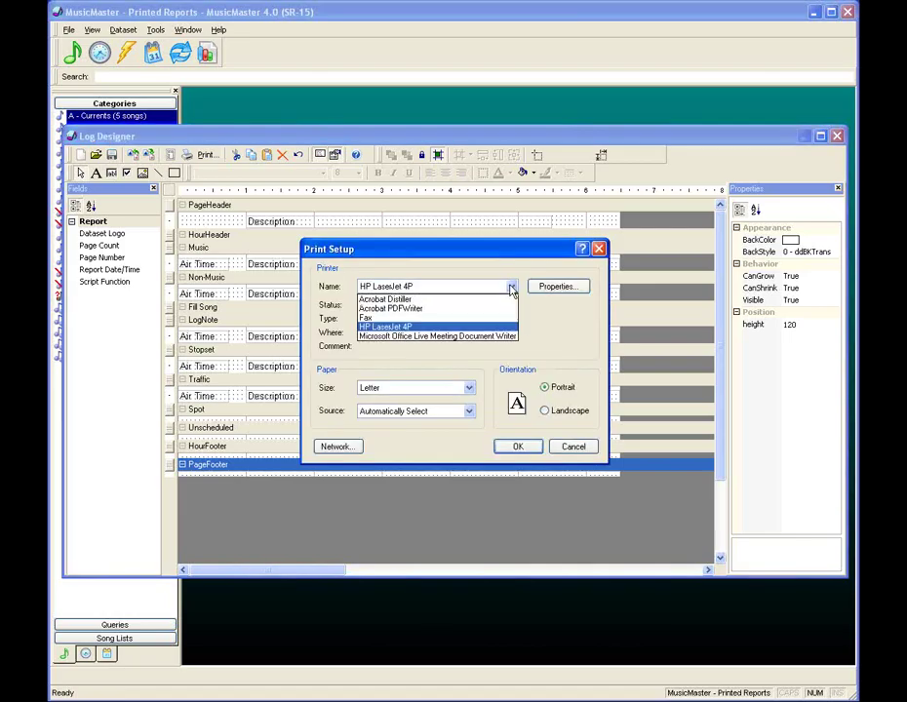
{"action": "left_click", "coordinate": [512, 288]}
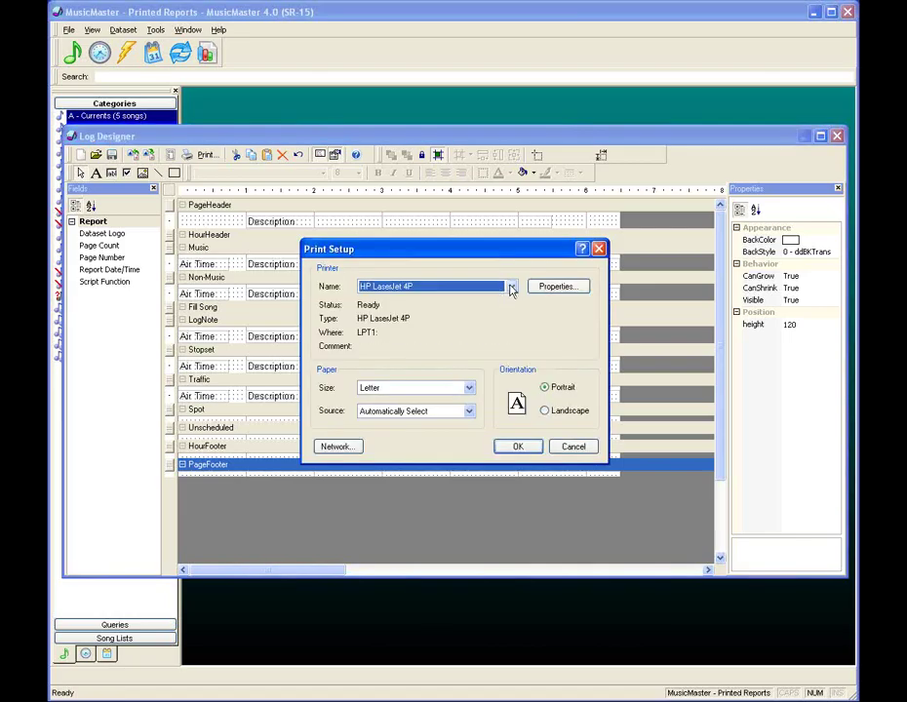
{"action": "left_click", "coordinate": [518, 447]}
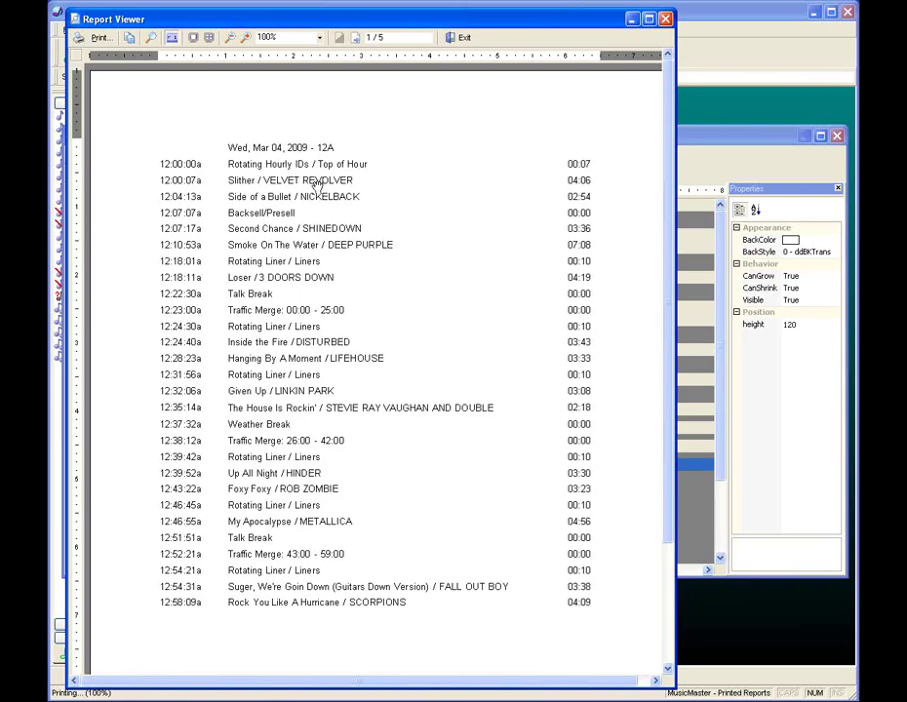
{"action": "left_click", "coordinate": [465, 39]}
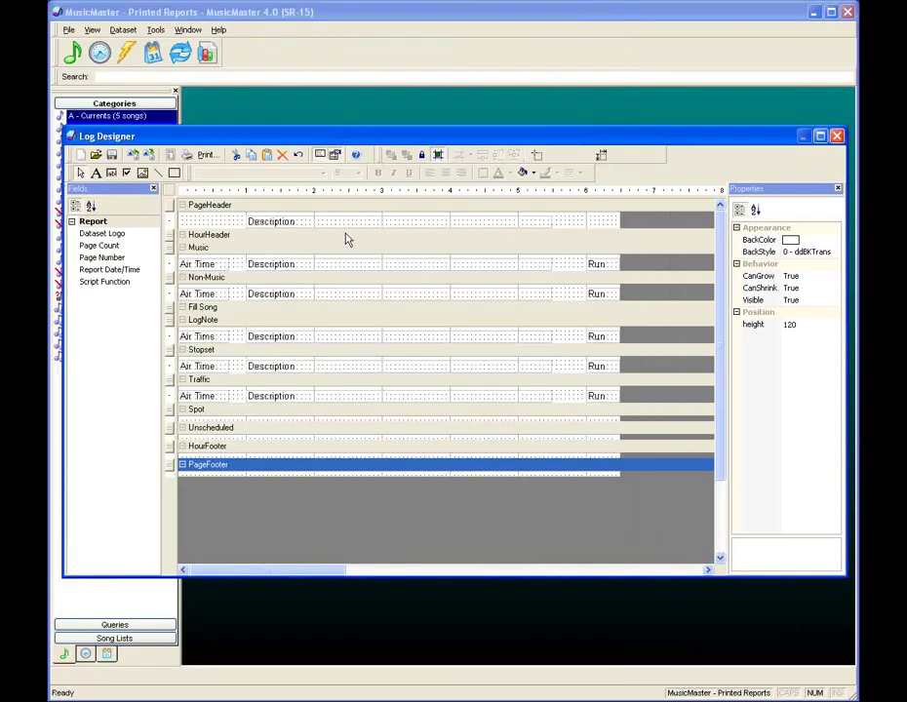
Enlarge the Music section of the log design to a height of about 1725
{"action": "left_click", "coordinate": [185, 252]}
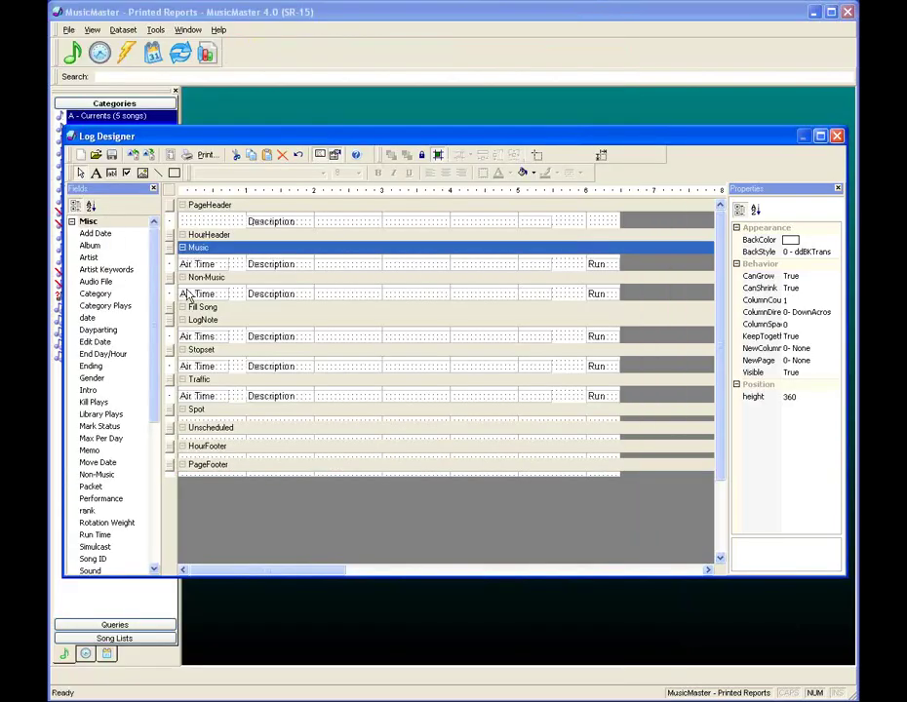
{"action": "left_click_drag", "start_coordinate": [167, 283], "coordinate": [169, 322]}
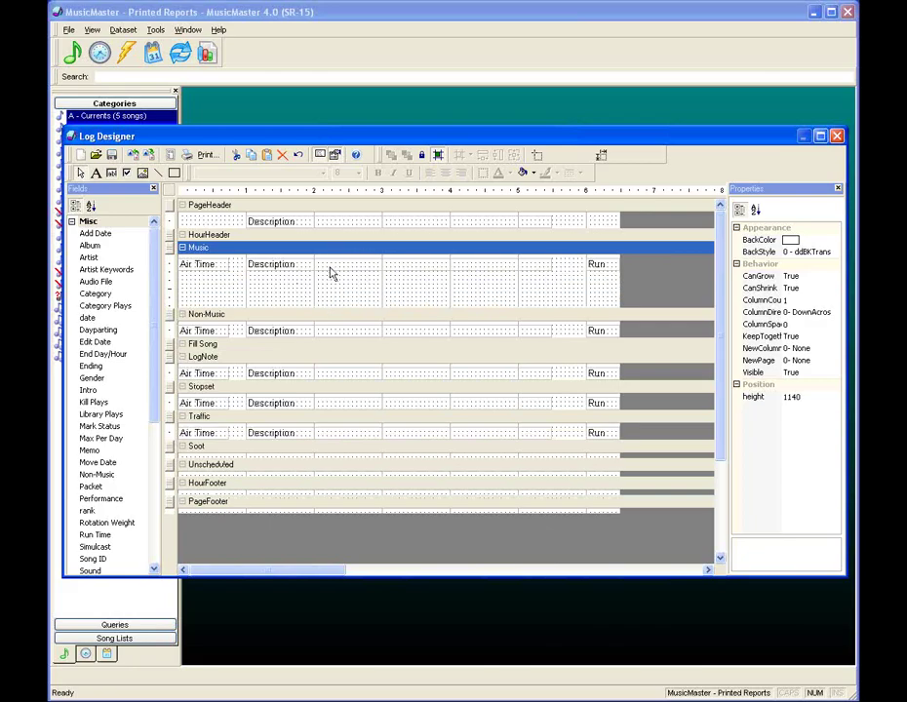
{"action": "left_click_drag", "start_coordinate": [170, 376], "coordinate": [173, 388]}
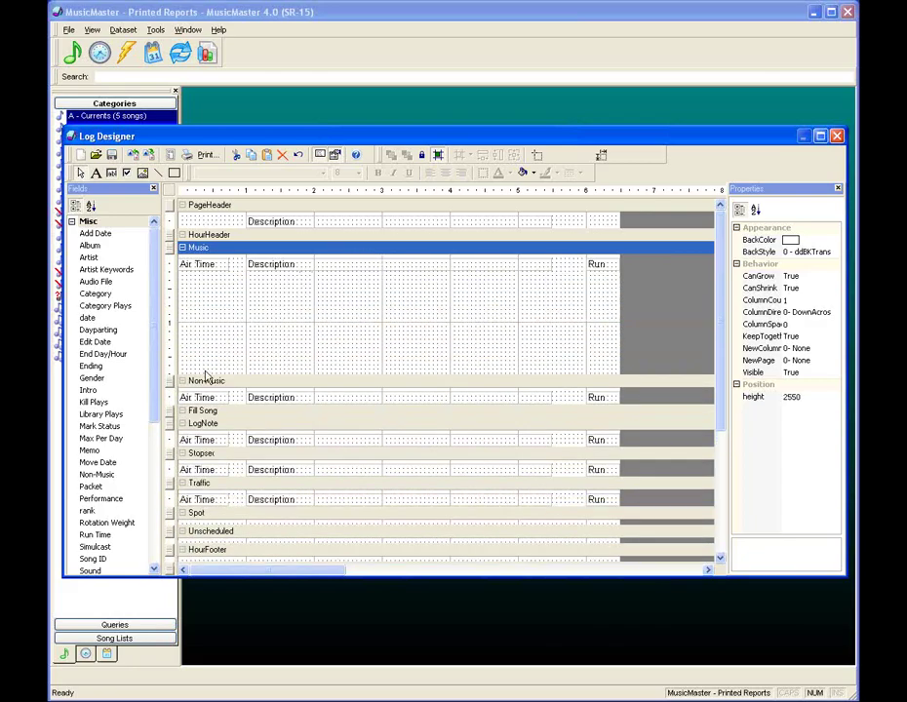
{"action": "left_click_drag", "start_coordinate": [172, 377], "coordinate": [174, 338]}
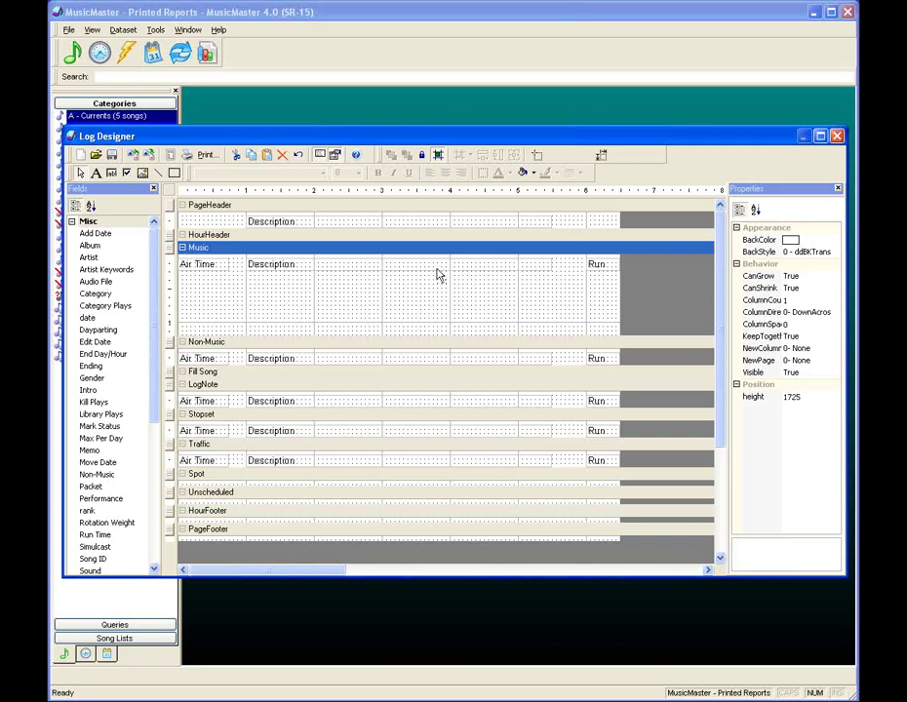
Delete the Description field from the Music section
{"action": "left_click", "coordinate": [375, 268]}
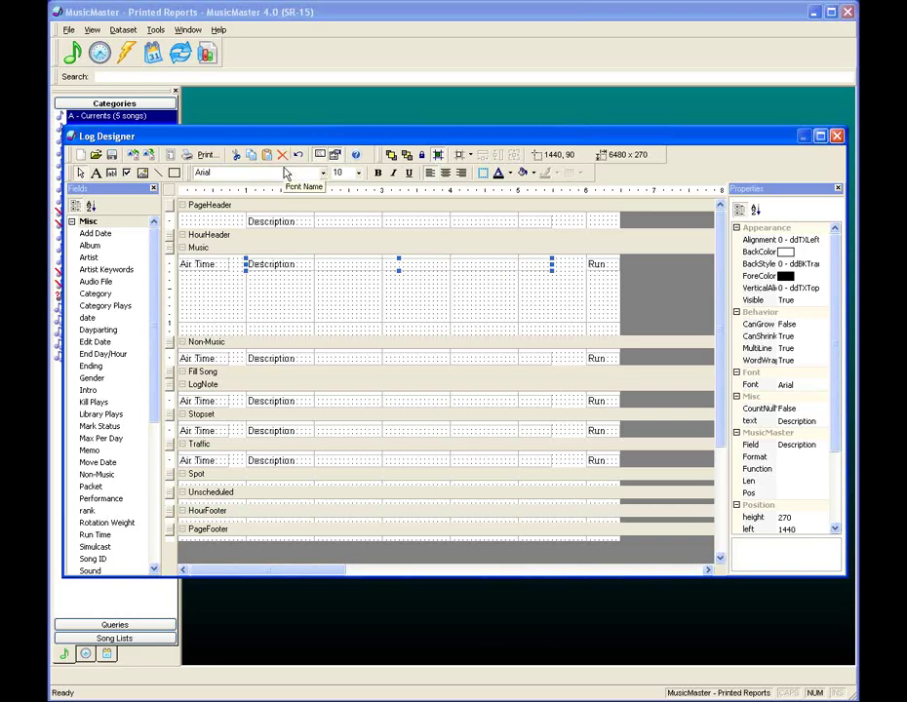
{"action": "right_click", "coordinate": [324, 267]}
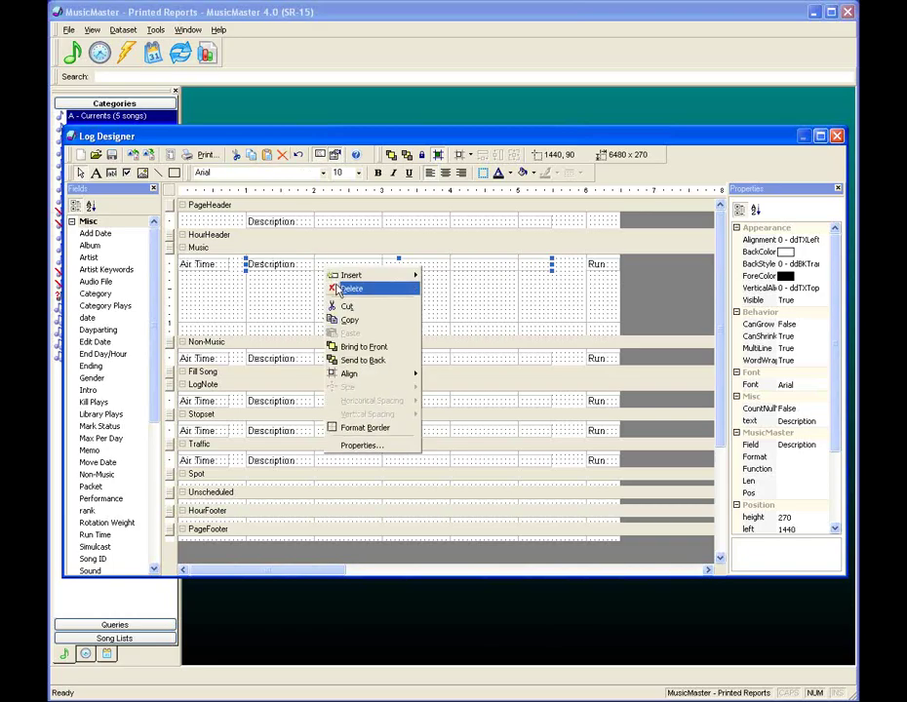
{"action": "left_click", "coordinate": [289, 284]}
{"action": "left_click", "coordinate": [290, 268]}
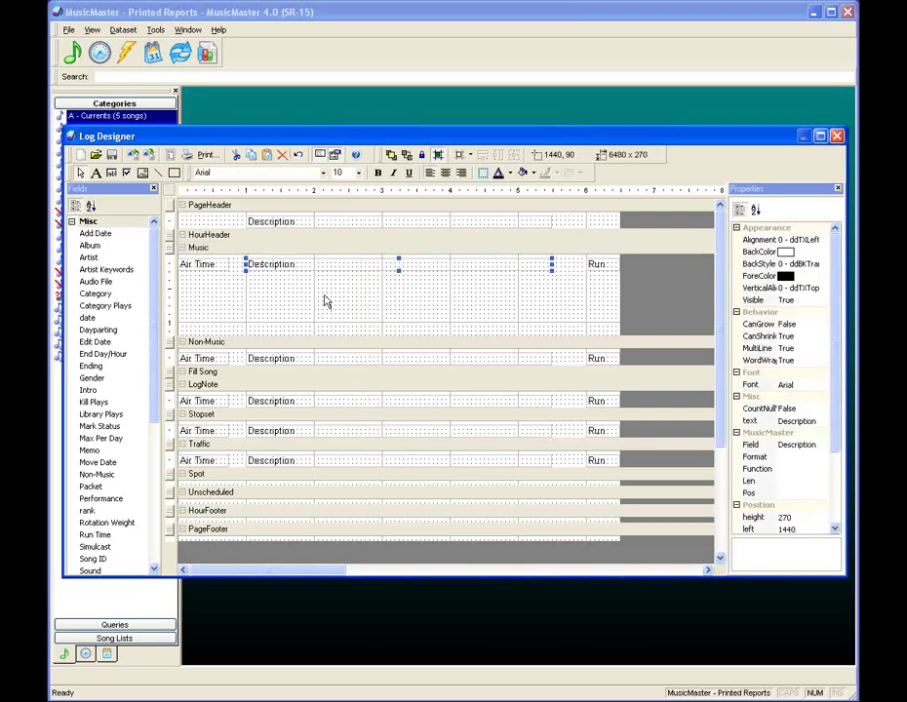
{"action": "key", "text": "Delete"}
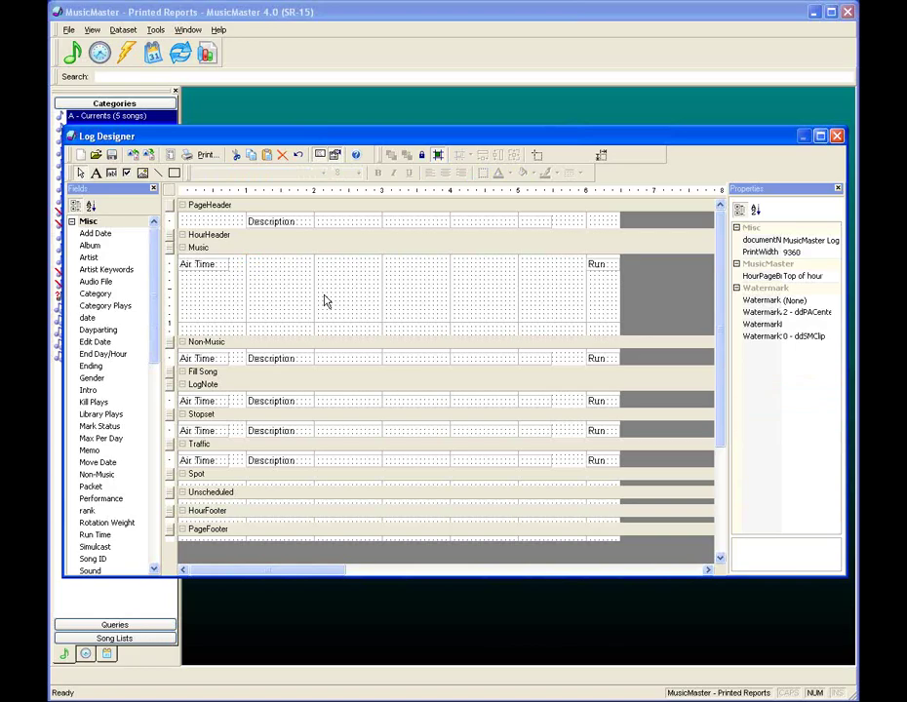
Add the Artist field to the Music section after Air Time, sized about 2880 x 270
{"action": "left_click", "coordinate": [260, 256]}
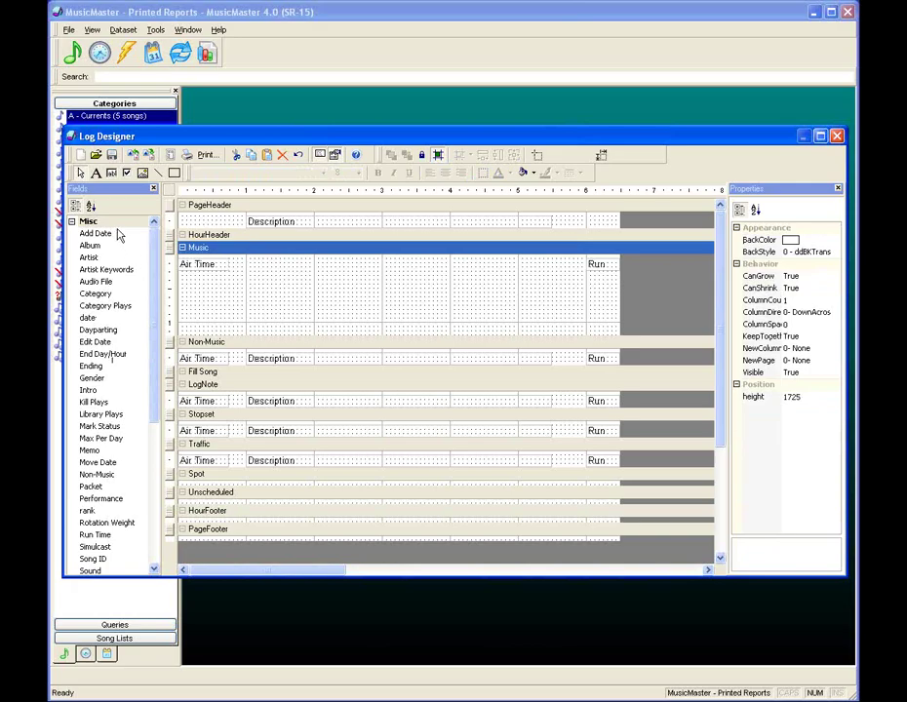
{"action": "left_click_drag", "start_coordinate": [88, 261], "coordinate": [249, 266]}
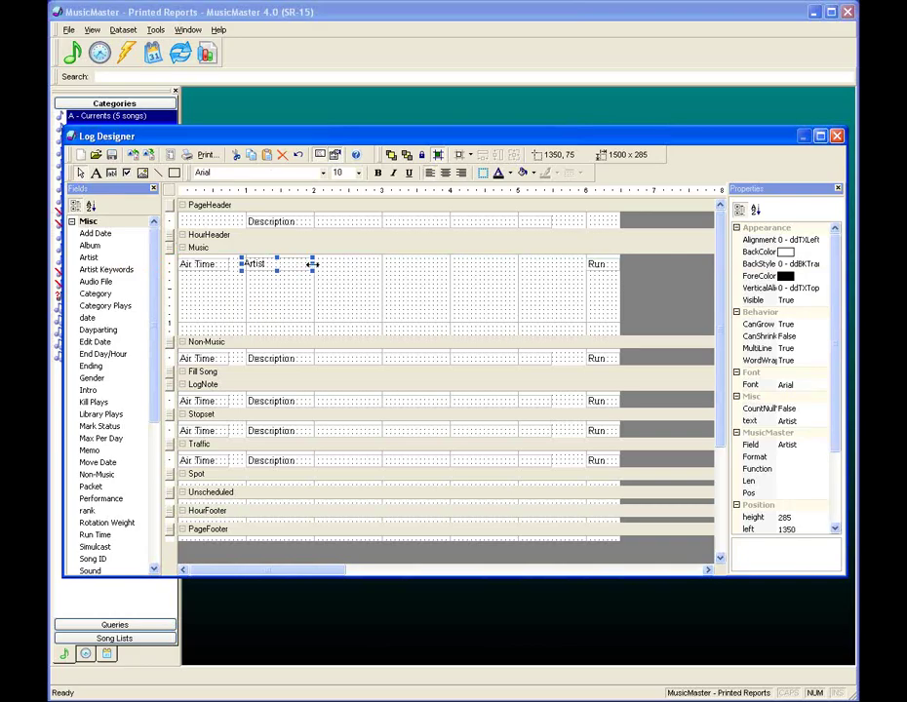
{"action": "left_click_drag", "start_coordinate": [312, 264], "coordinate": [376, 264]}
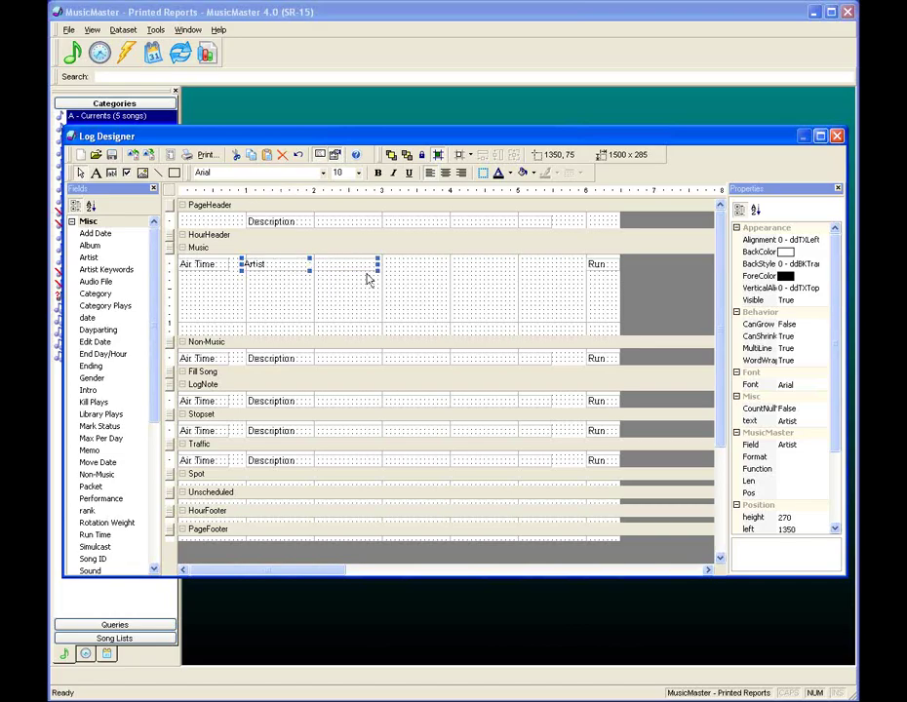
{"action": "left_click_drag", "start_coordinate": [310, 271], "coordinate": [310, 279]}
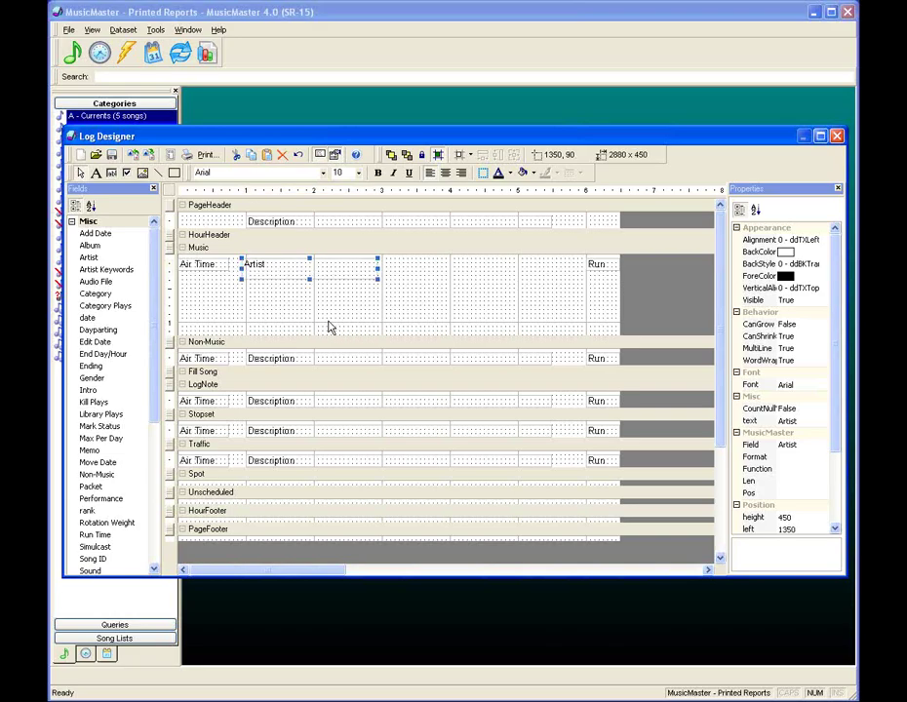
{"action": "left_click_drag", "start_coordinate": [309, 279], "coordinate": [309, 270]}
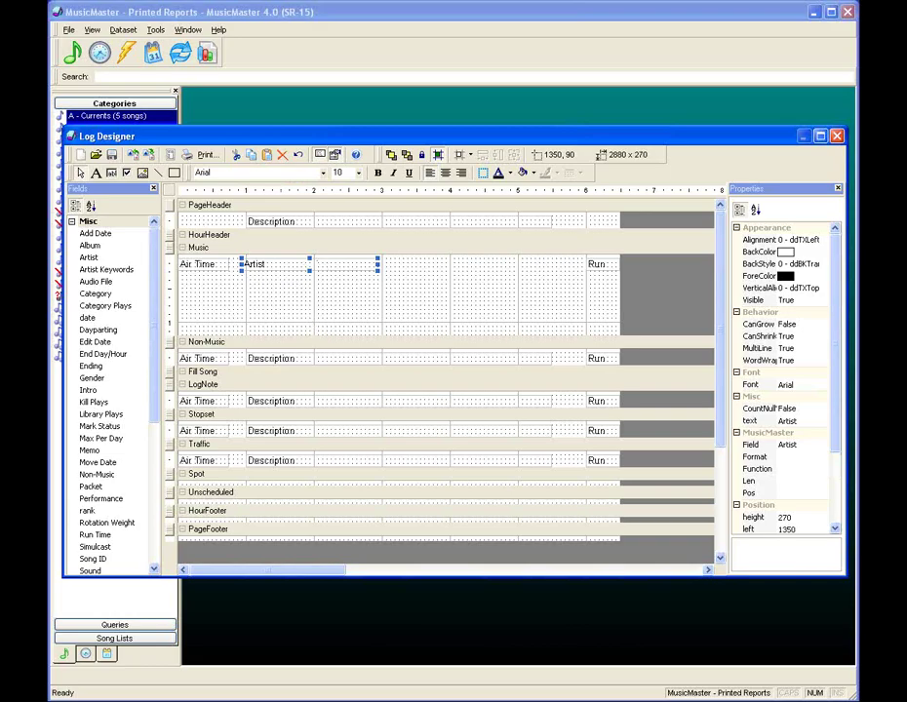
Add the Title field to the Music section between Artist and the run time, sized about 3500 x 270
{"action": "left_click_drag", "start_coordinate": [158, 324], "coordinate": [146, 386]}
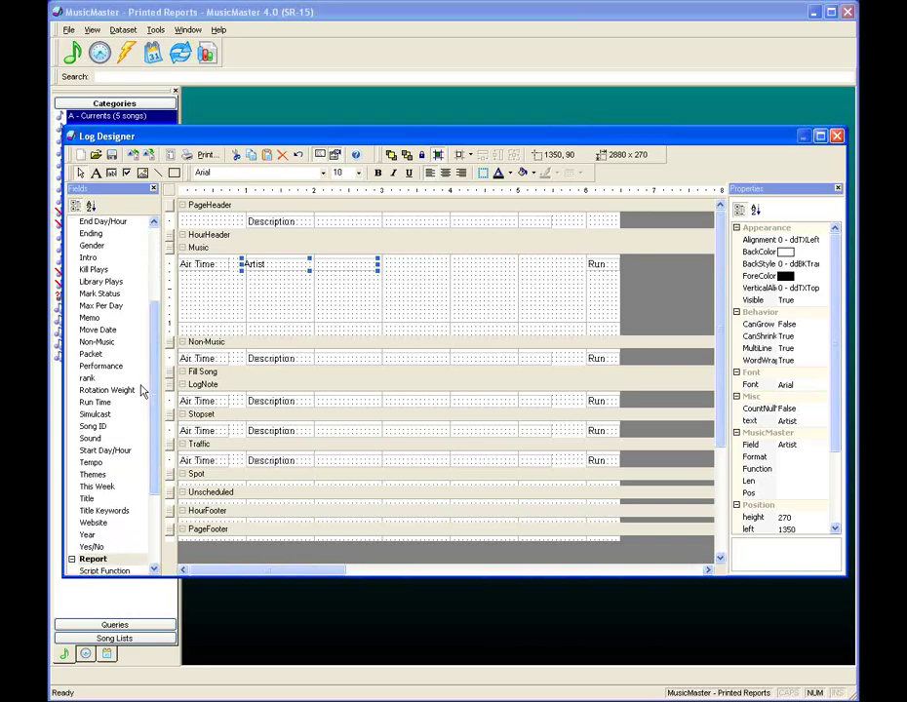
{"action": "left_click_drag", "start_coordinate": [89, 499], "coordinate": [385, 265]}
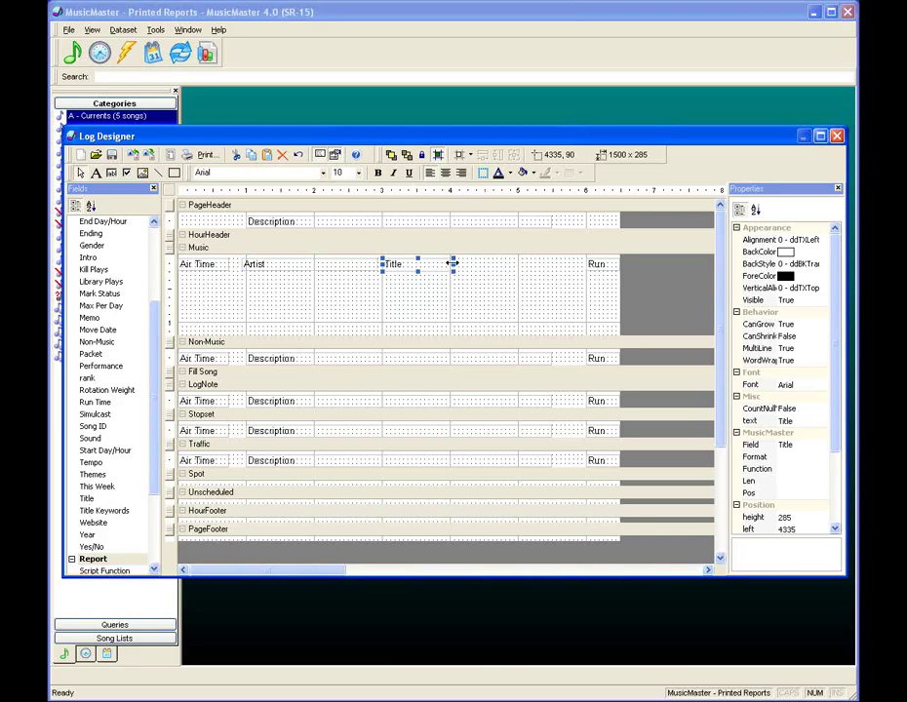
{"action": "left_click_drag", "start_coordinate": [453, 265], "coordinate": [550, 262]}
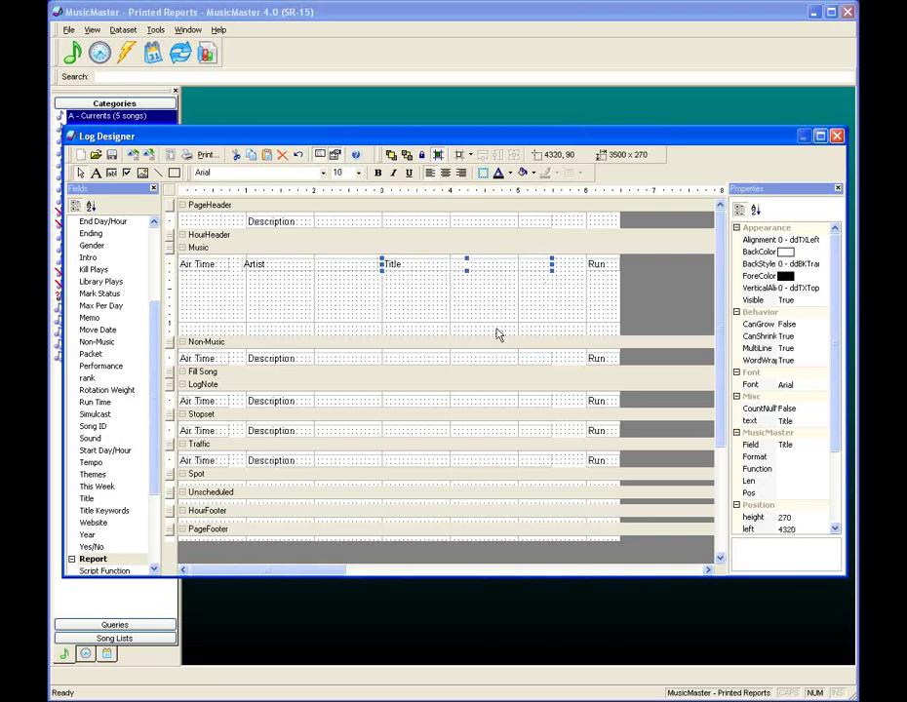
Select the Music section and preview the log with the separate Artist and Title fields
{"action": "left_click", "coordinate": [296, 308]}
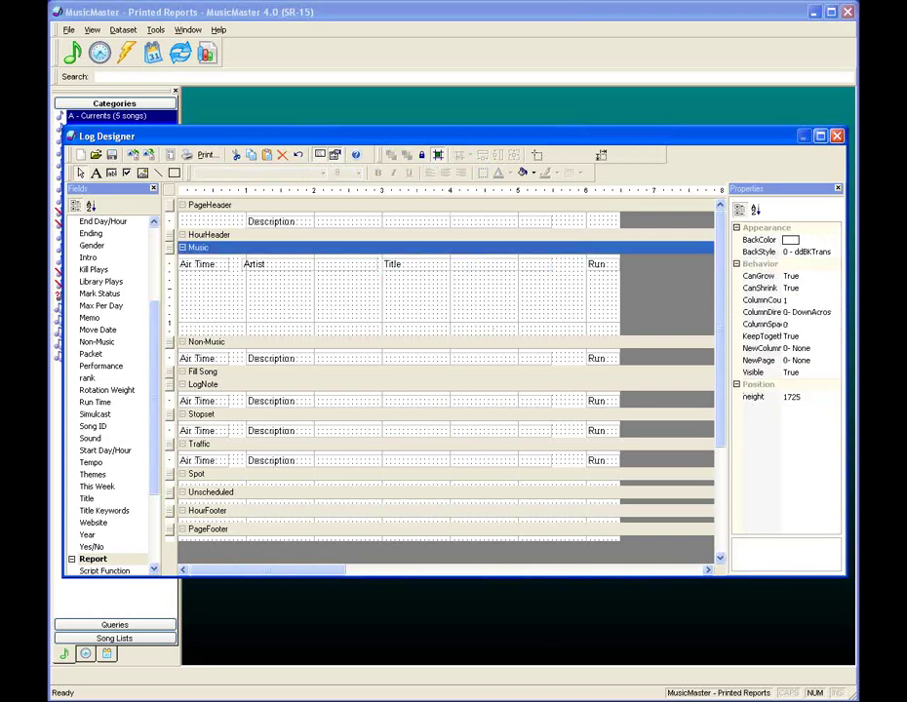
{"action": "left_click", "coordinate": [516, 446]}
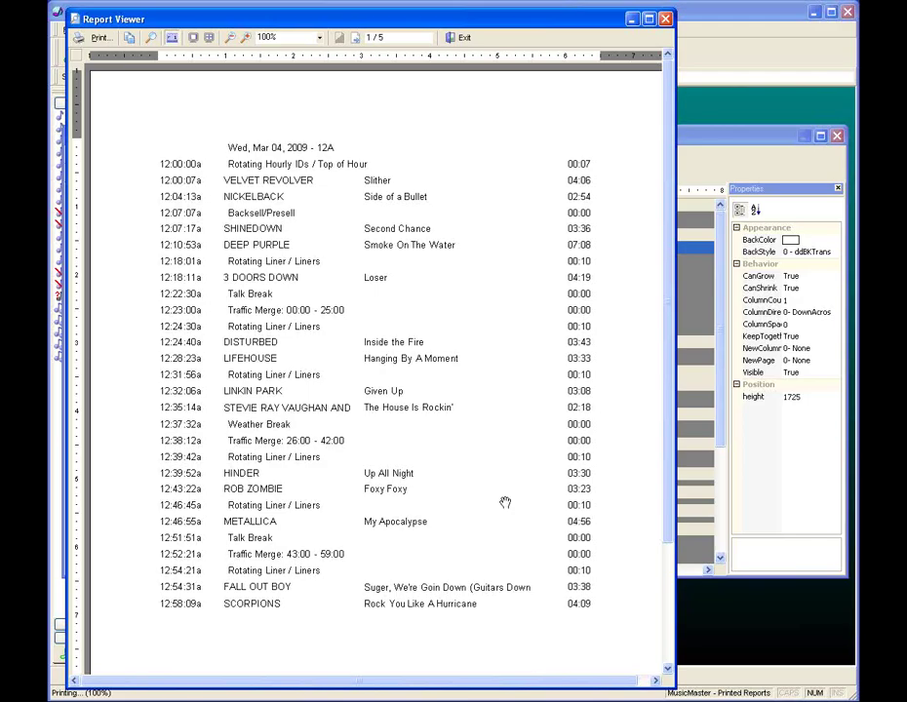
Close the report preview and set CanGrow to True for the Artist field in the Music section
{"action": "left_click", "coordinate": [464, 39]}
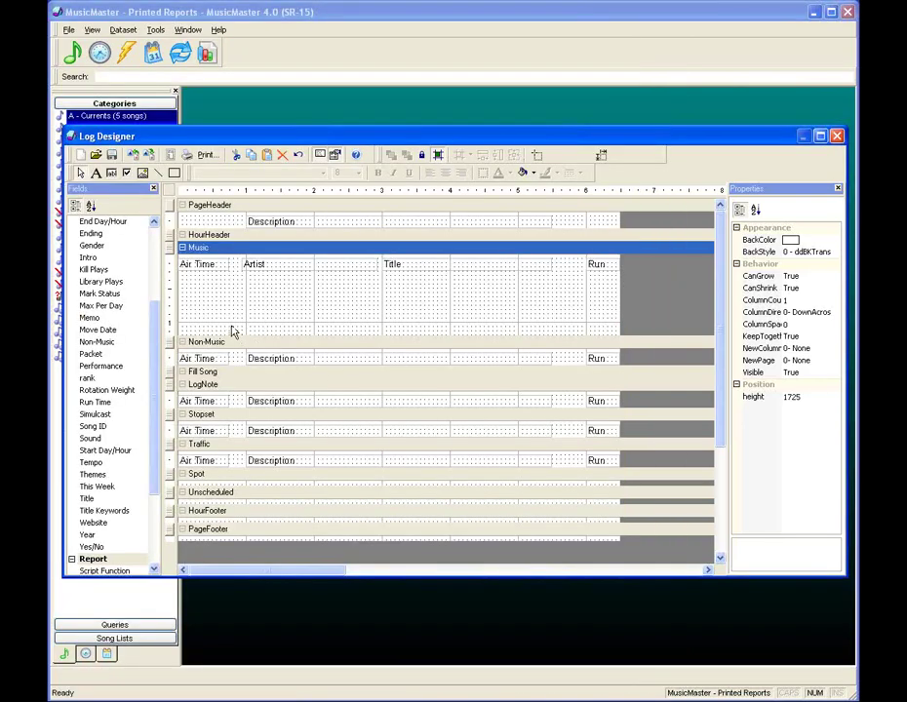
{"action": "left_click", "coordinate": [353, 270]}
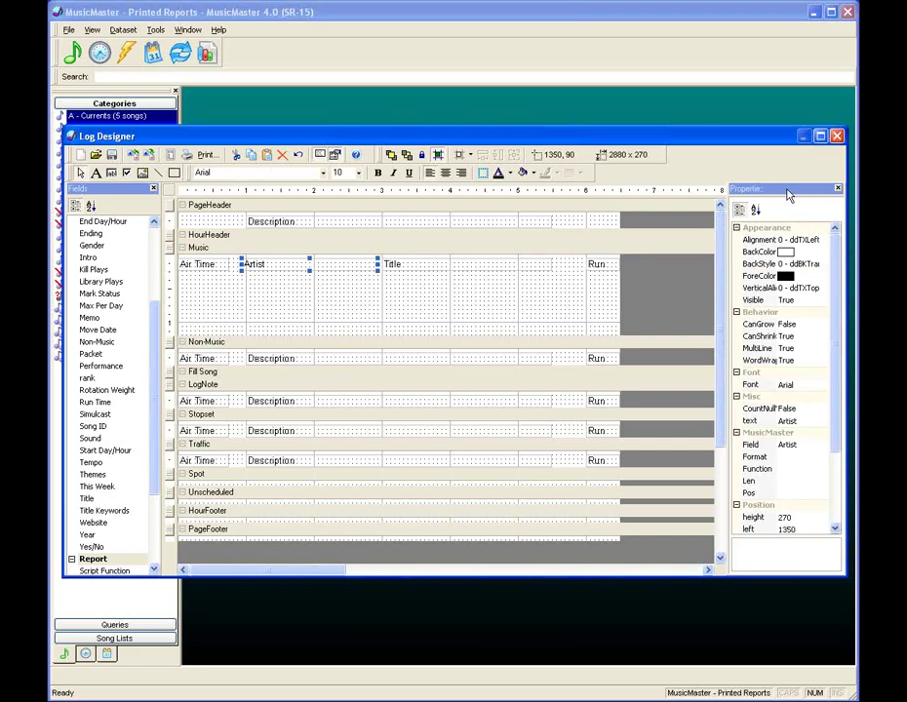
{"action": "left_click", "coordinate": [802, 329]}
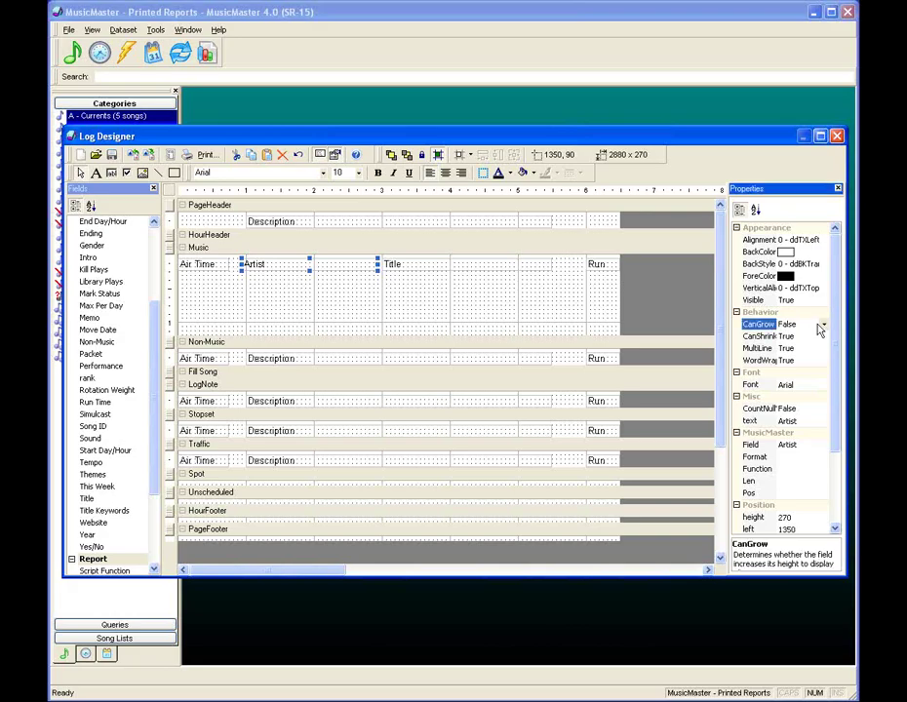
{"action": "left_click", "coordinate": [823, 328]}
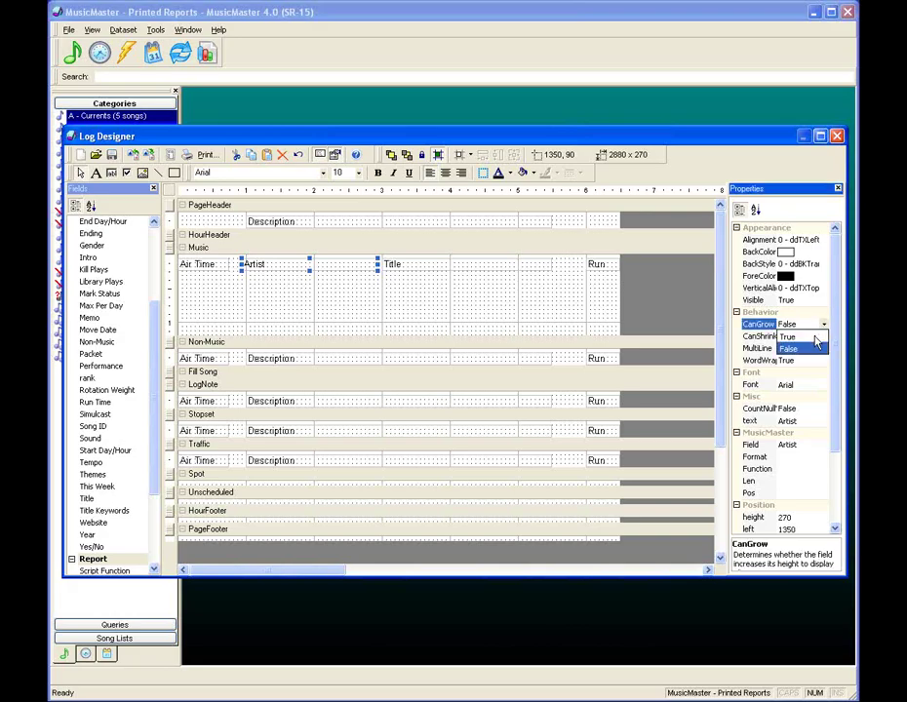
{"action": "left_click", "coordinate": [817, 339]}
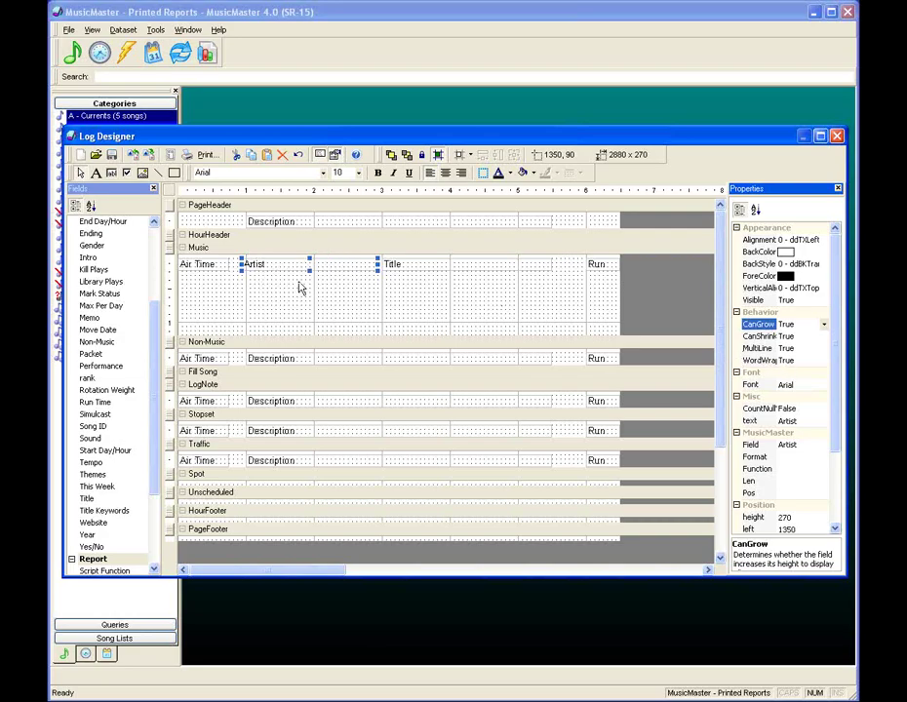
Set CanGrow to True for the Title field in the Music section
{"action": "left_click", "coordinate": [476, 268]}
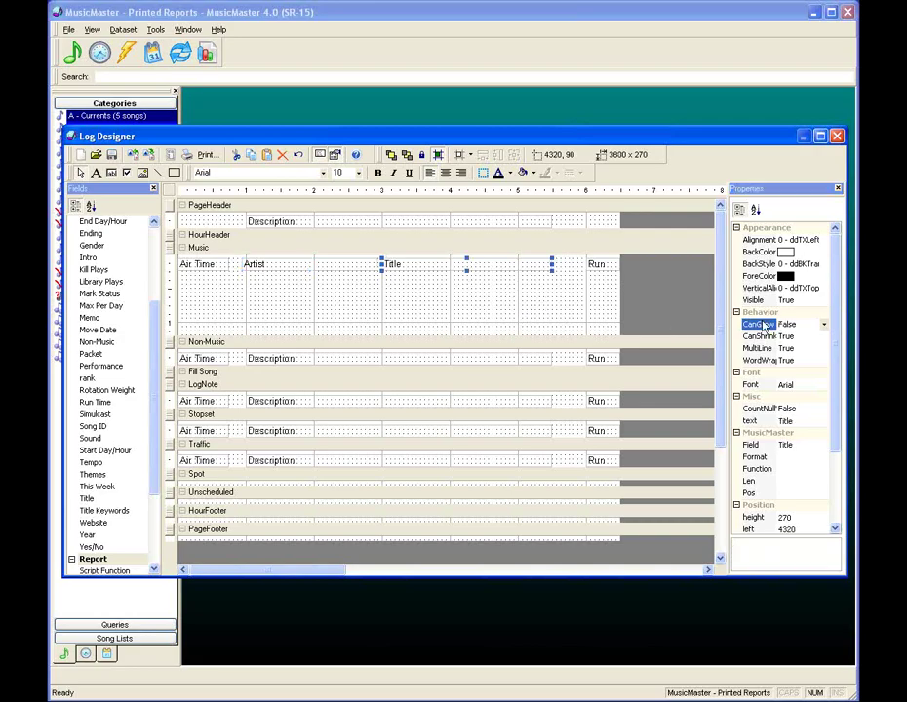
{"action": "left_click", "coordinate": [827, 330]}
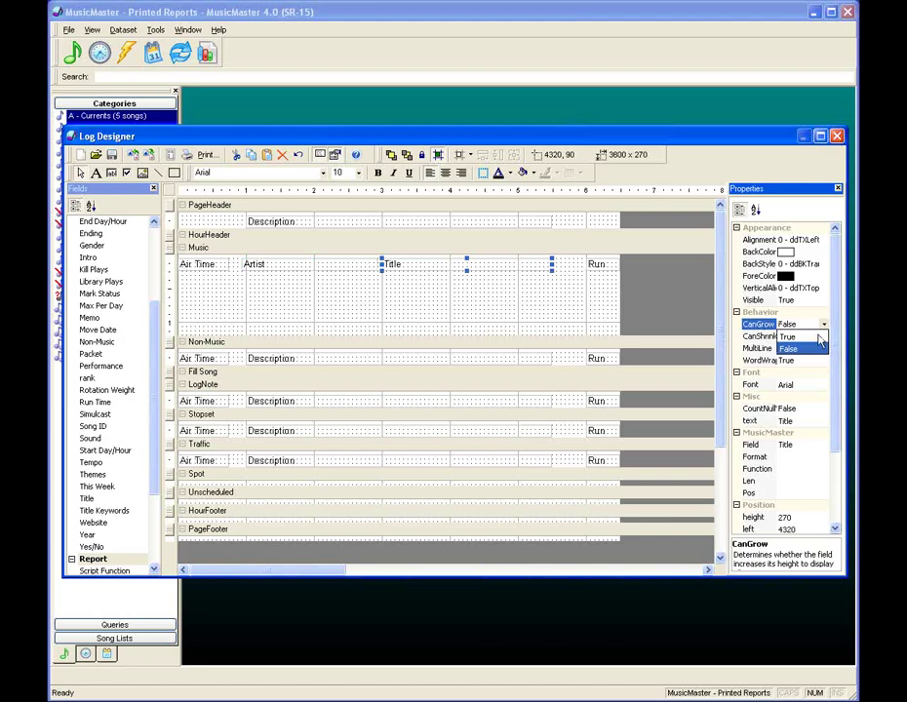
{"action": "left_click", "coordinate": [818, 337]}
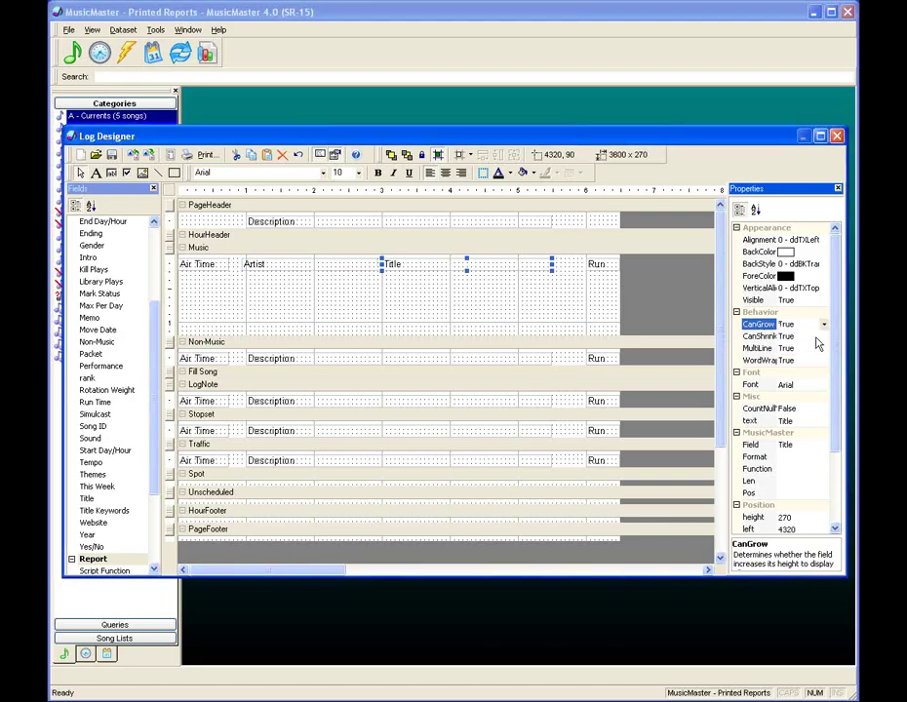
Preview the log to check how long artist names and titles wrap, and close the preview
{"action": "left_click", "coordinate": [429, 297]}
{"action": "left_click", "coordinate": [204, 157]}
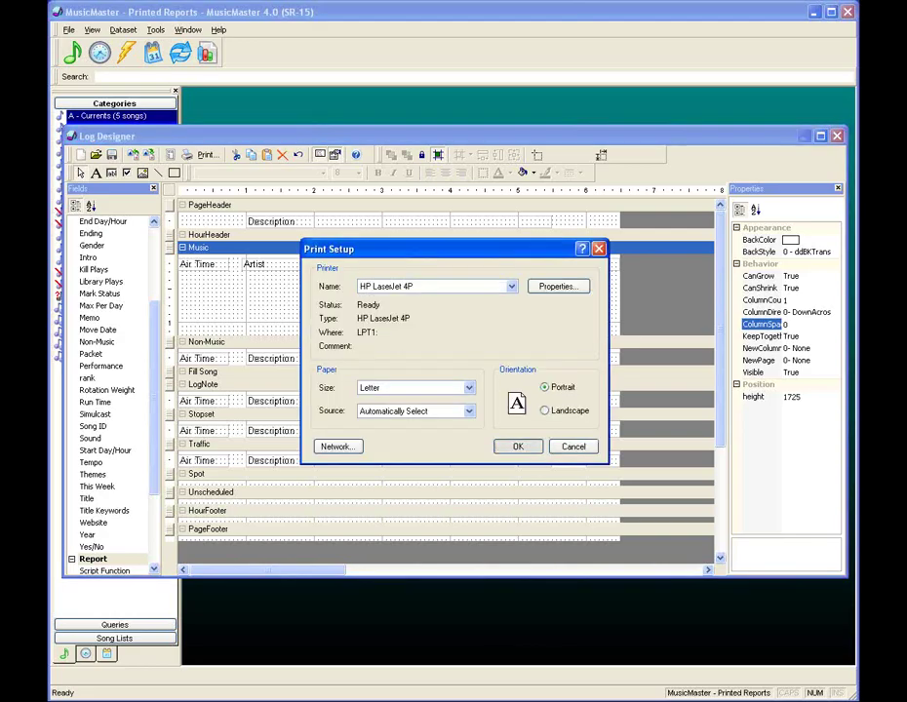
{"action": "key", "text": "Return"}
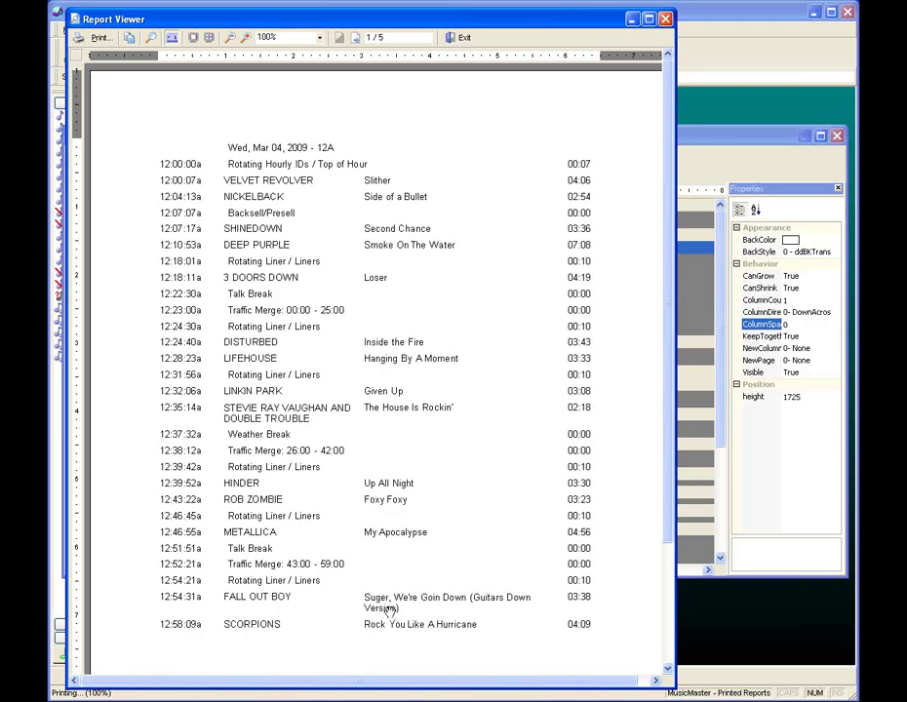
{"action": "left_click", "coordinate": [458, 38]}
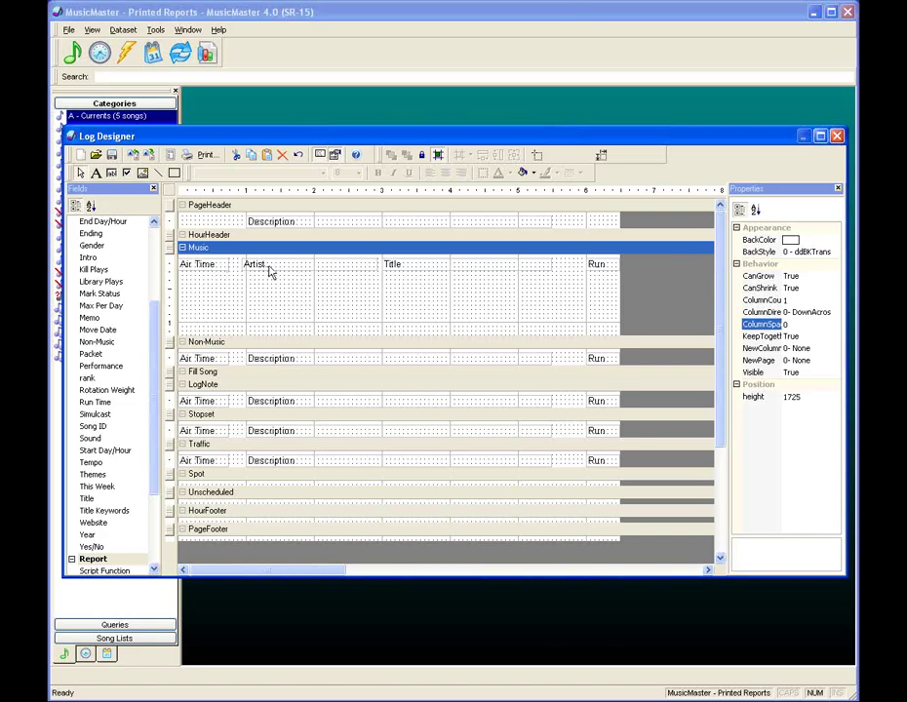
Set the font size of the Music section's Air Time and Artist fields to 12
{"action": "left_click", "coordinate": [217, 272]}
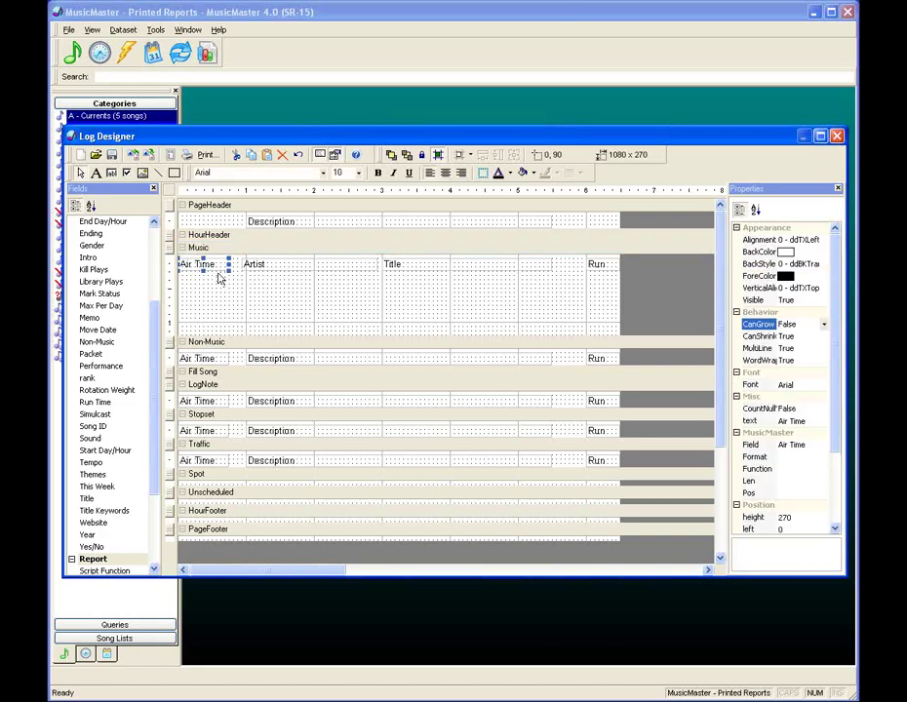
{"action": "left_click", "coordinate": [358, 174]}
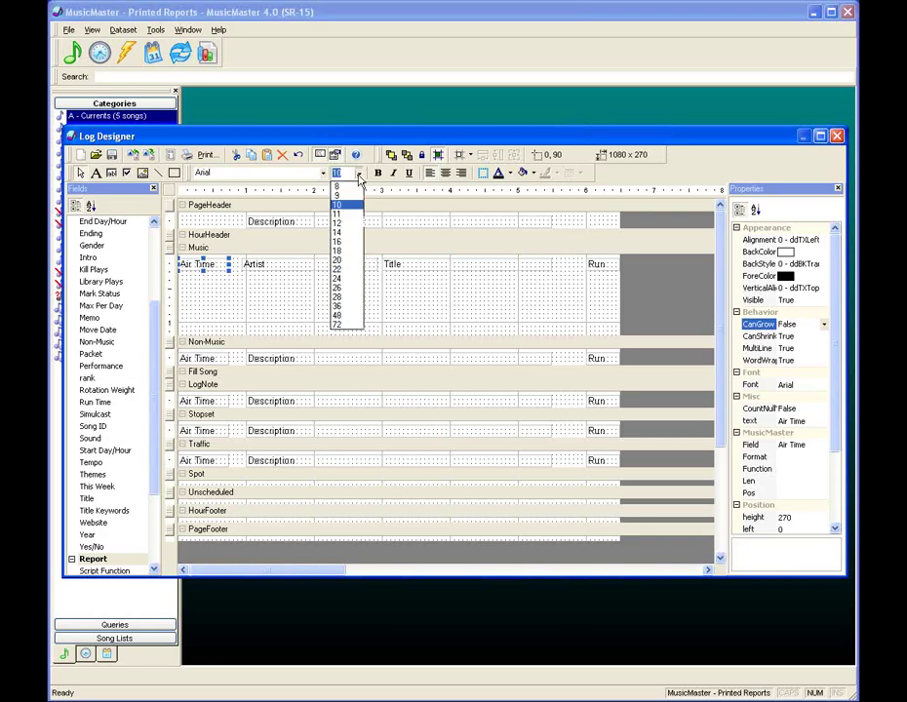
{"action": "left_click", "coordinate": [342, 223]}
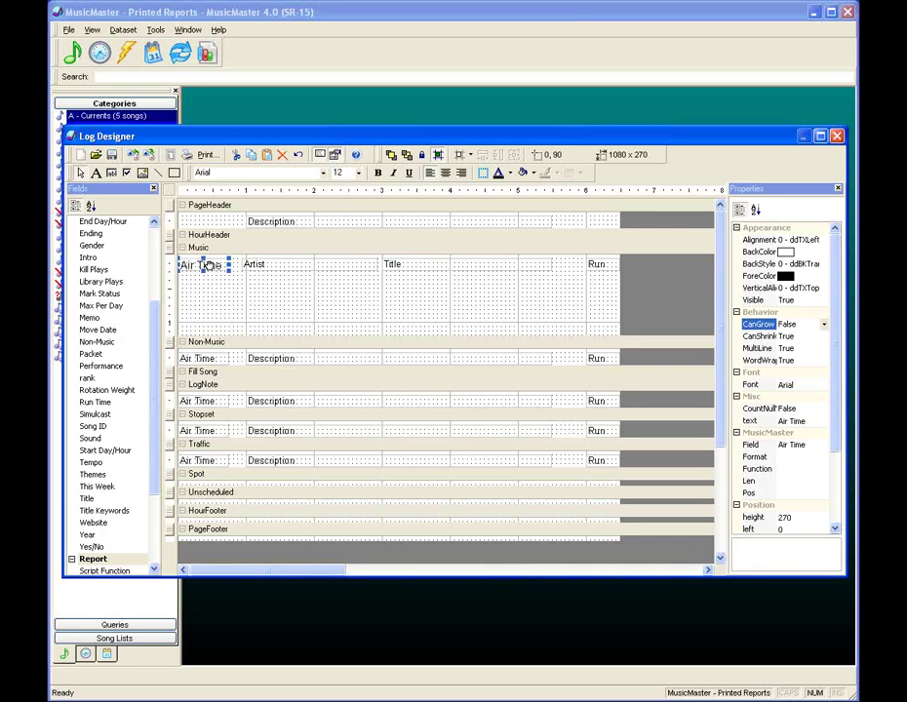
{"action": "left_click", "coordinate": [276, 267]}
{"action": "left_click", "coordinate": [358, 174]}
{"action": "left_click", "coordinate": [342, 224]}
Set the font size of the Music section's Title and Run Time fields to 12
{"action": "left_click", "coordinate": [397, 268]}
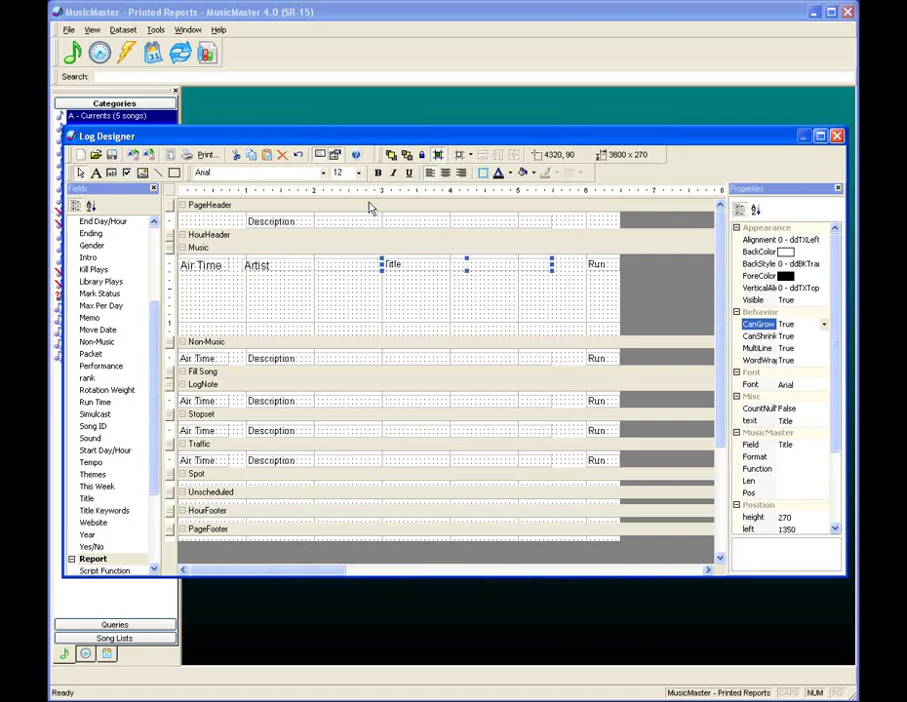
{"action": "left_click", "coordinate": [358, 174]}
{"action": "left_click", "coordinate": [344, 225]}
{"action": "left_click", "coordinate": [593, 265]}
{"action": "left_click", "coordinate": [358, 174]}
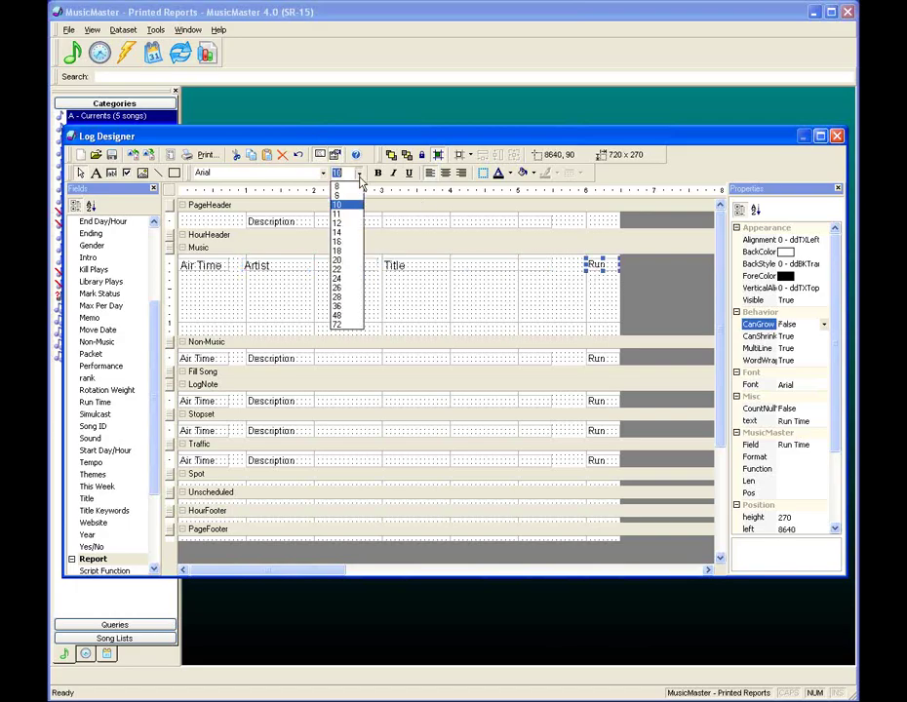
{"action": "left_click", "coordinate": [346, 224]}
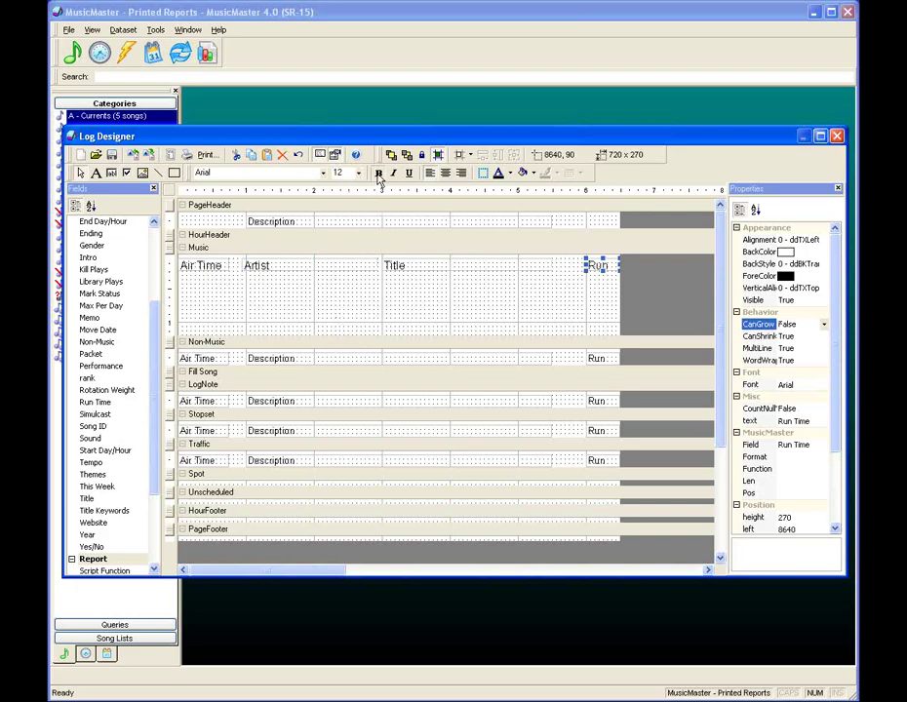
Make the Music section's Run Time, Title, Artist and Air Time fields bold, and italicize Title as well
{"action": "left_click", "coordinate": [410, 270]}
{"action": "left_click", "coordinate": [377, 173]}
{"action": "left_click", "coordinate": [353, 265]}
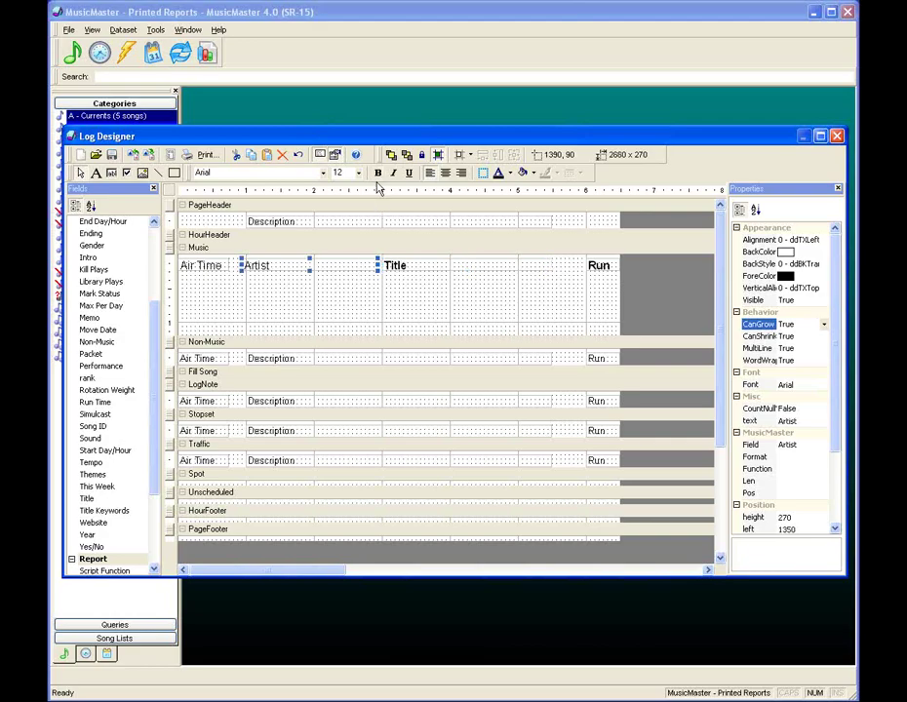
{"action": "left_click", "coordinate": [378, 173]}
{"action": "left_click", "coordinate": [211, 266]}
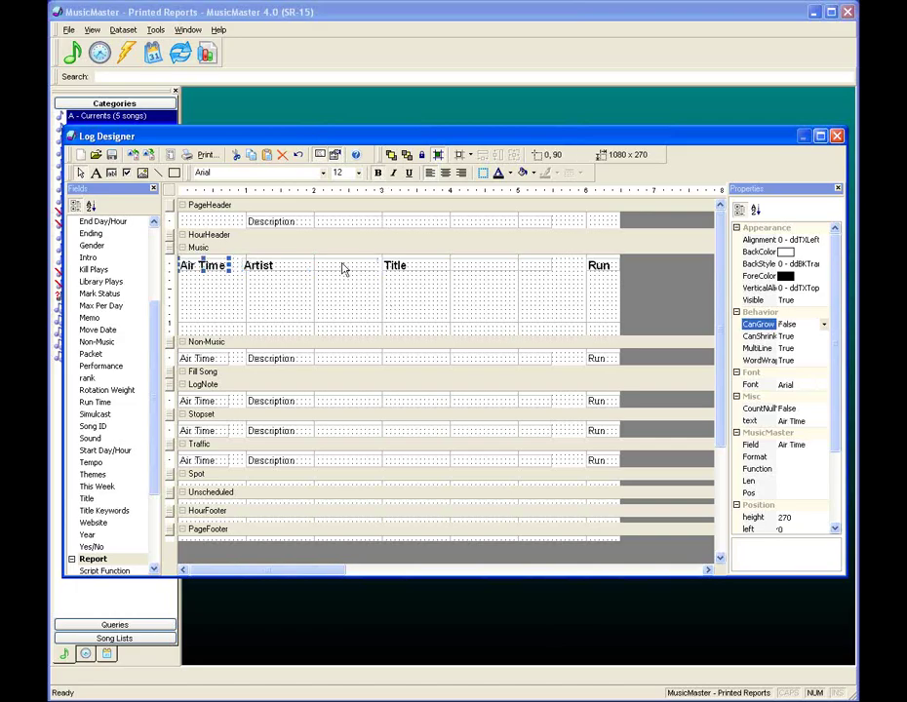
{"action": "left_click", "coordinate": [420, 269]}
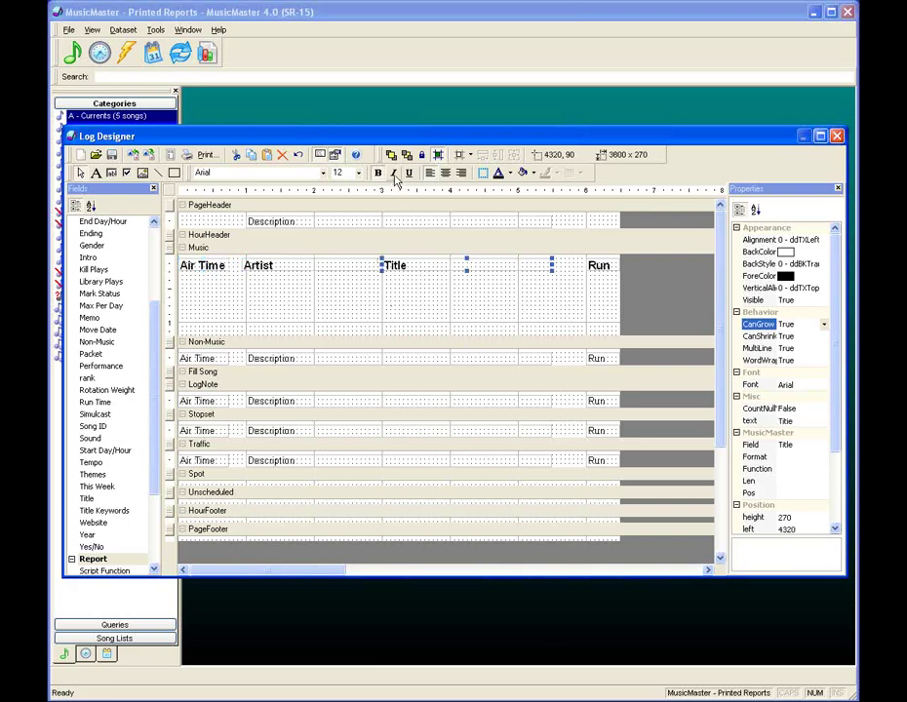
{"action": "left_click", "coordinate": [393, 173]}
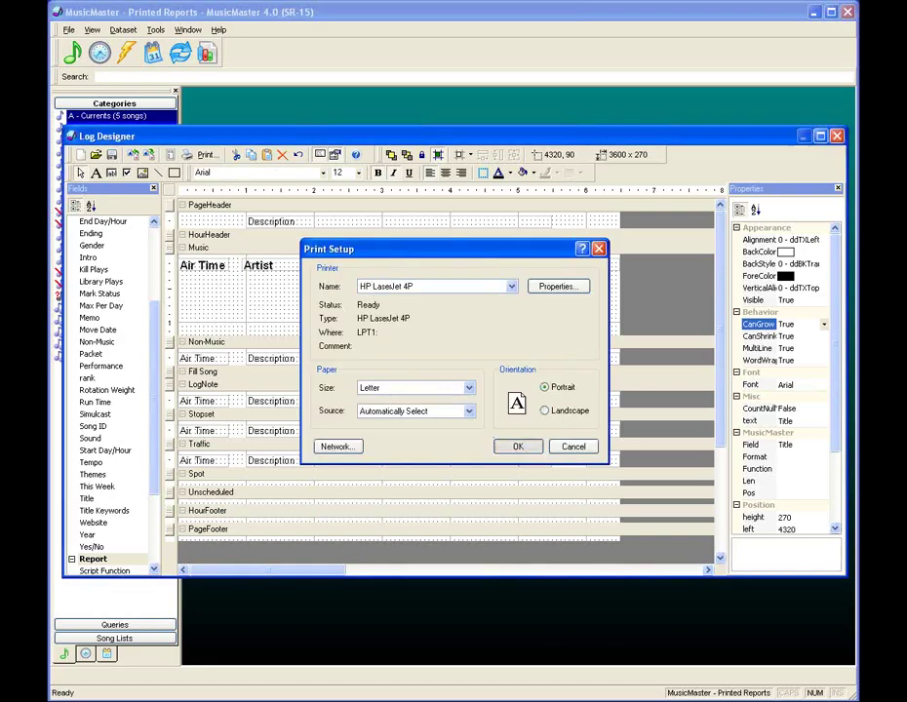
Preview the log with the new fonts, and widen the Music section's Air Time field to about 1170 x 270
{"action": "left_click", "coordinate": [518, 446]}
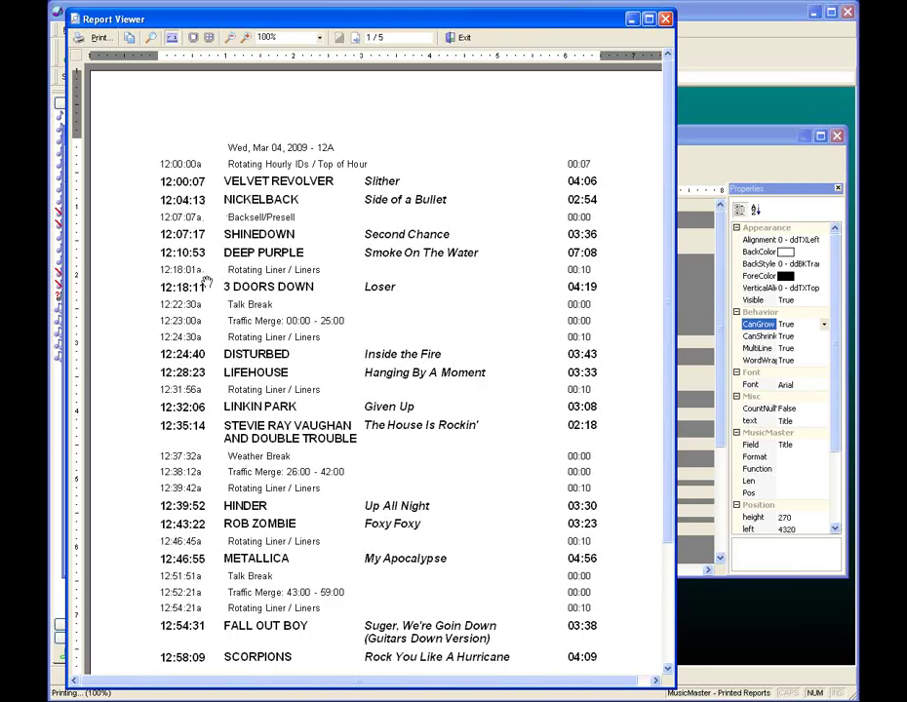
{"action": "left_click", "coordinate": [459, 41]}
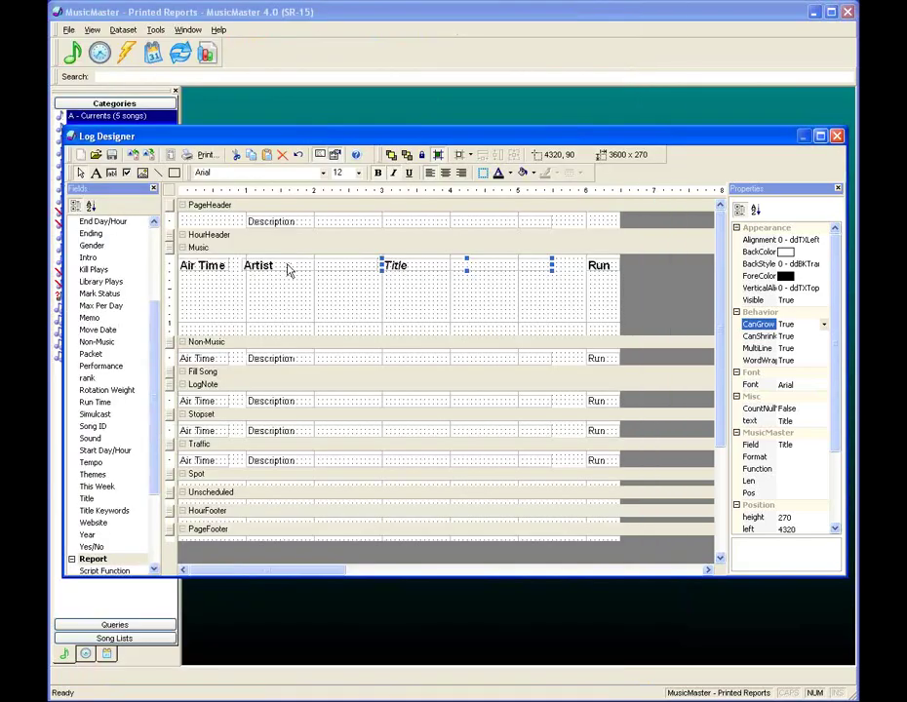
{"action": "left_click", "coordinate": [213, 269]}
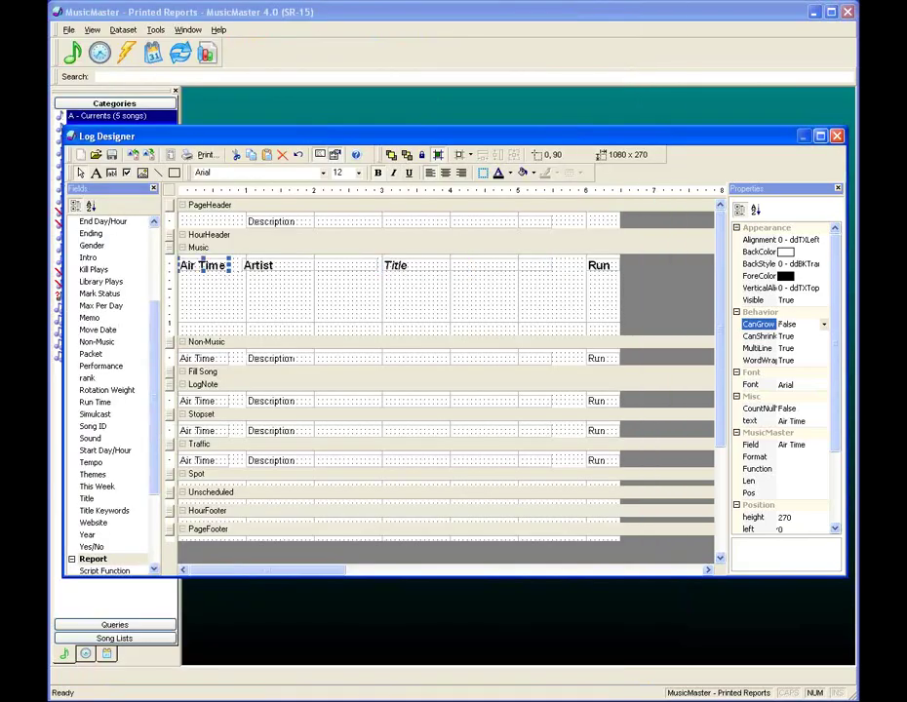
{"action": "left_click_drag", "start_coordinate": [231, 266], "coordinate": [235, 265]}
Set the left and right page margins of the log design to 0.5 inches
{"action": "left_click", "coordinate": [170, 156]}
{"action": "left_click", "coordinate": [244, 406]}
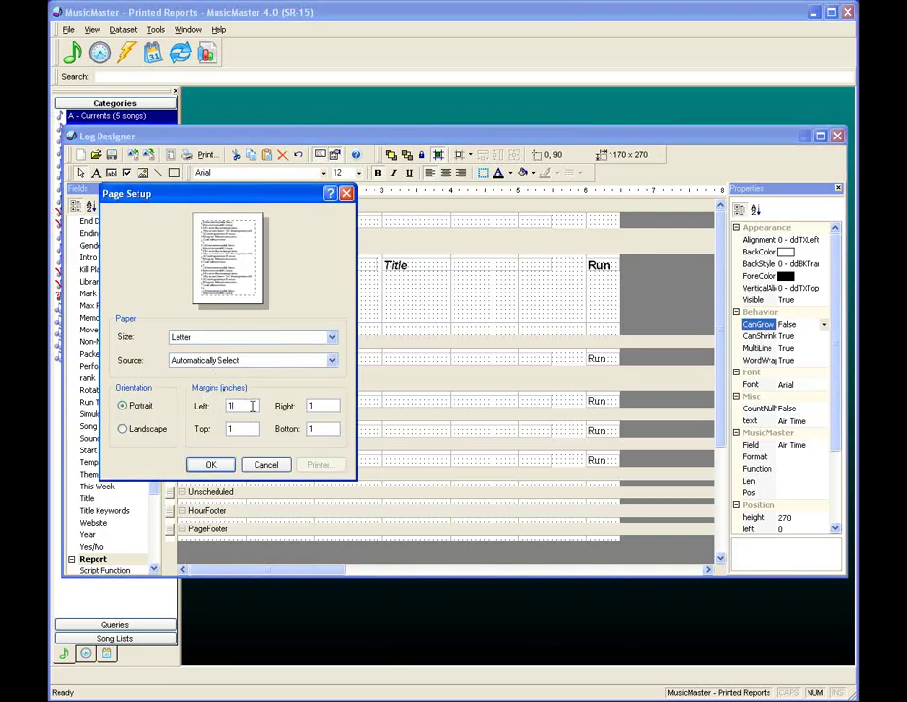
{"action": "key", "text": "BackSpace"}
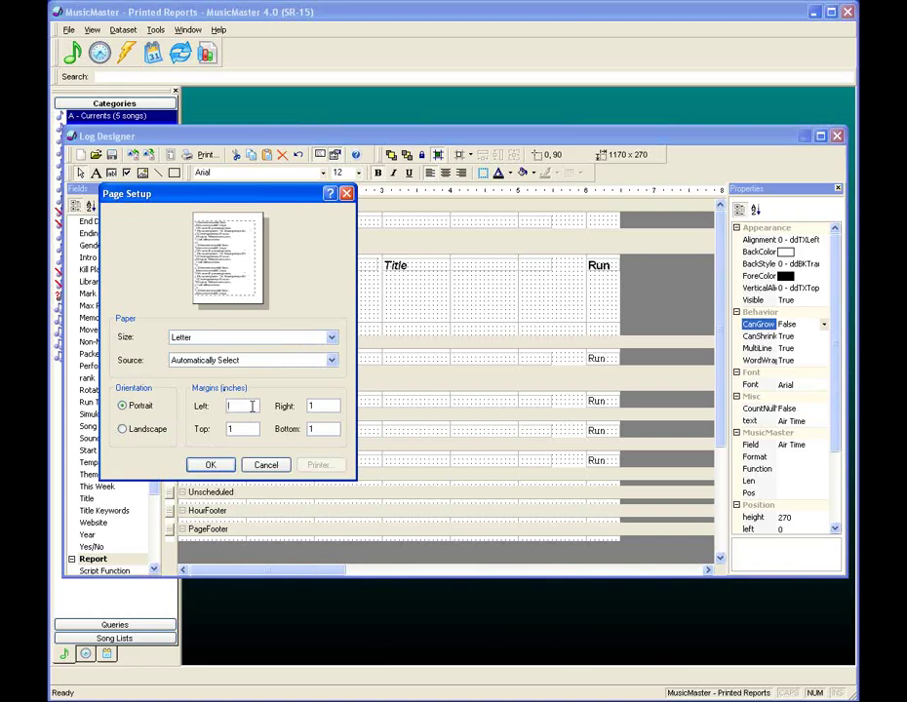
{"action": "type", "text": "5"}
{"action": "left_click", "coordinate": [326, 406]}
{"action": "key", "text": "BackSpace"}
{"action": "type", "text": ".5"}
Set the top and bottom page margins to 0.5 inches and apply the page setup
{"action": "left_click", "coordinate": [246, 429]}
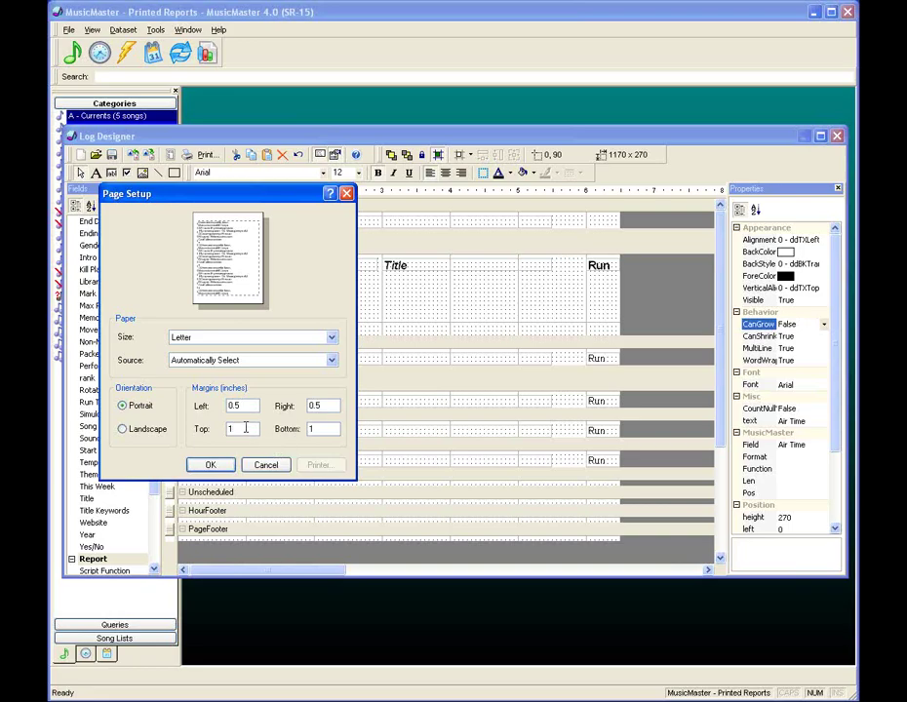
{"action": "key", "text": "BackSpace"}
{"action": "type", "text": ".5"}
{"action": "left_click", "coordinate": [322, 429]}
{"action": "key", "text": "BackSpace"}
{"action": "type", "text": ".5"}
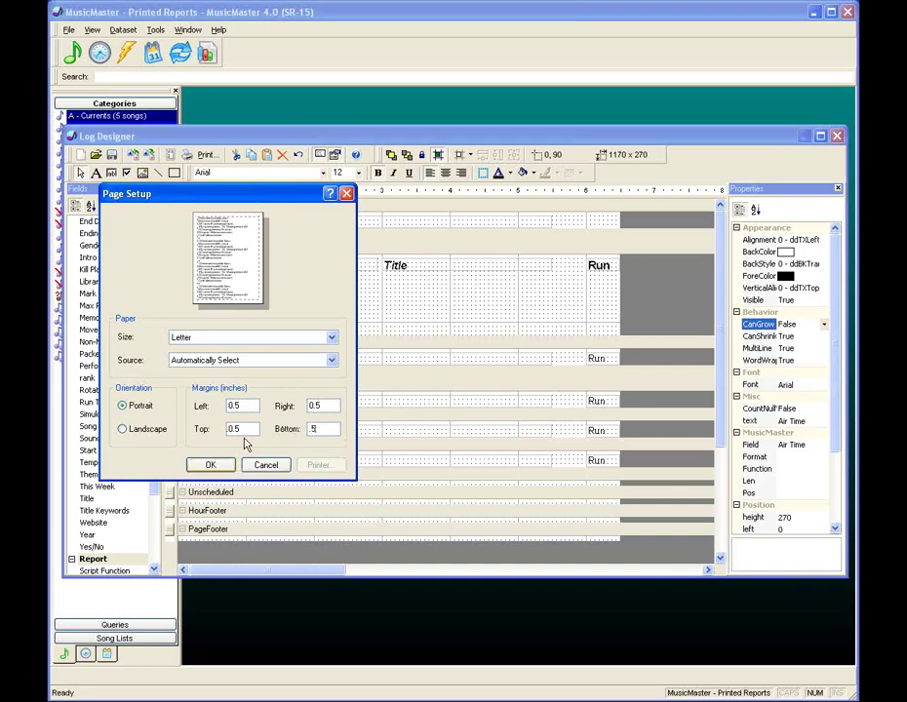
{"action": "left_click", "coordinate": [213, 466]}
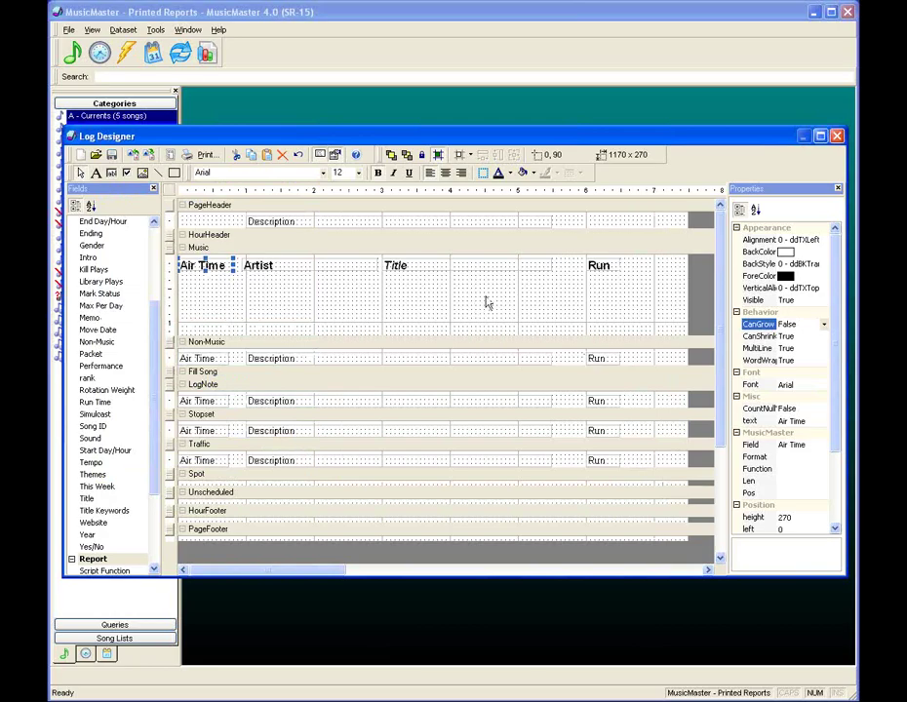
Add the Intro field to the Music section between Title and Run Time, about 450 x 270, in bold 12-point font
{"action": "left_click_drag", "start_coordinate": [153, 352], "coordinate": [493, 290]}
{"action": "left_click_drag", "start_coordinate": [563, 291], "coordinate": [517, 324]}
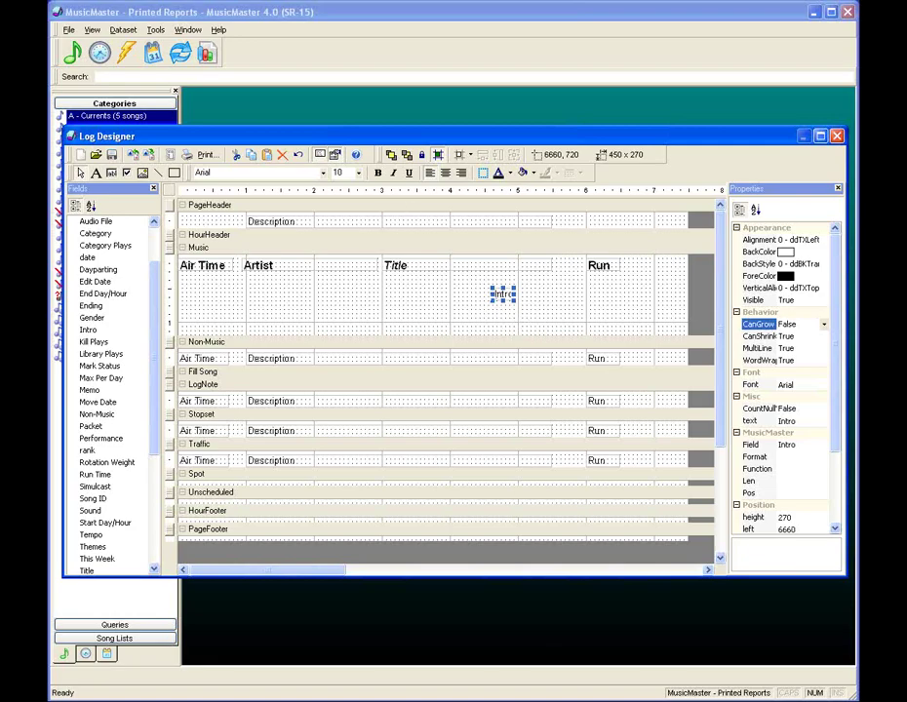
{"action": "left_click", "coordinate": [377, 174]}
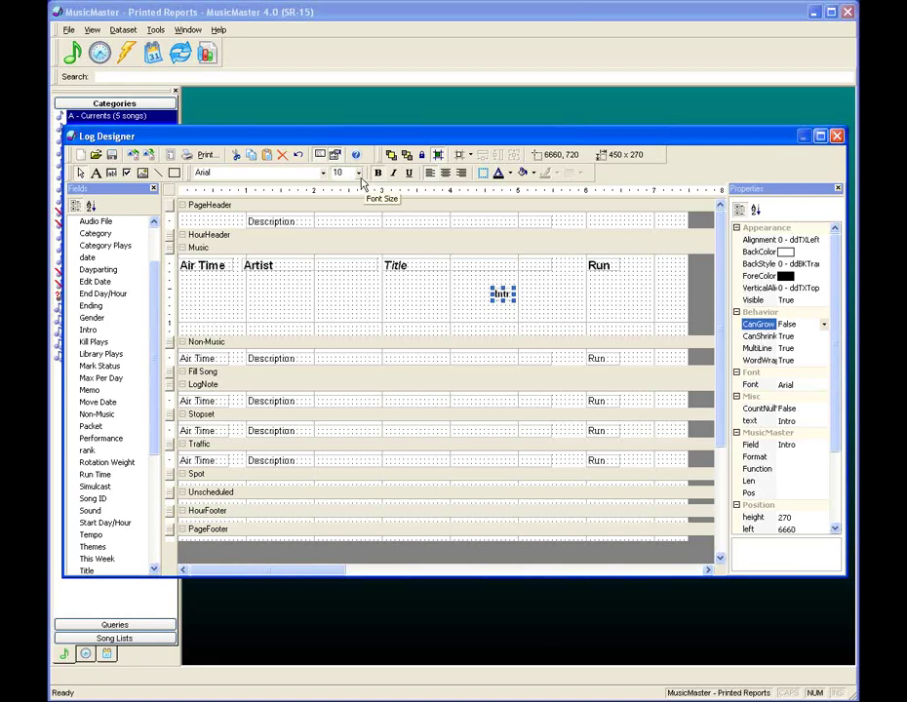
{"action": "left_click", "coordinate": [358, 173]}
{"action": "left_click", "coordinate": [348, 218]}
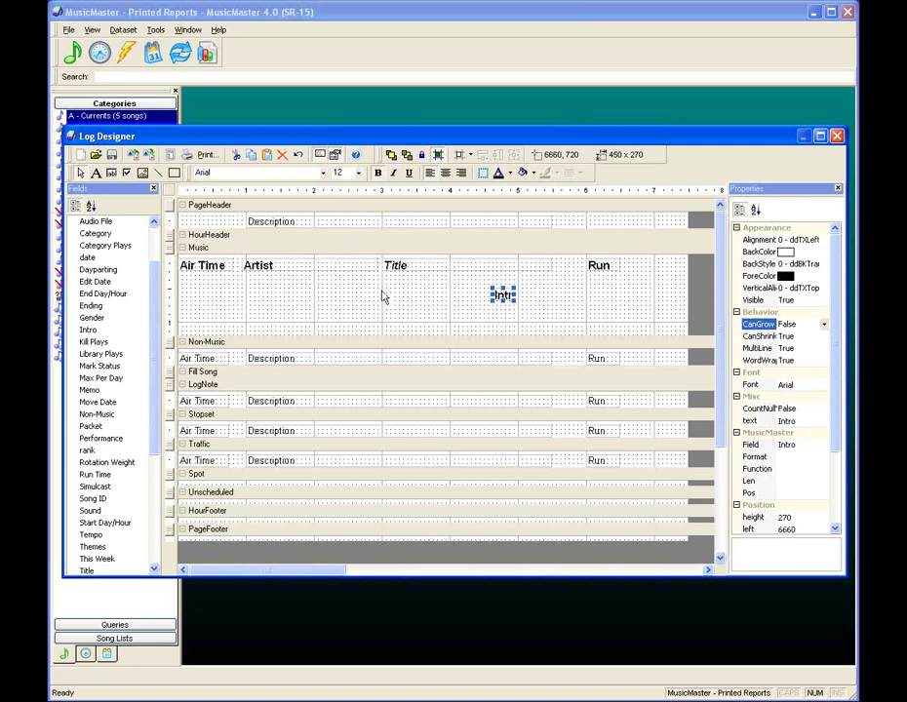
{"action": "left_click_drag", "start_coordinate": [569, 279], "coordinate": [572, 265]}
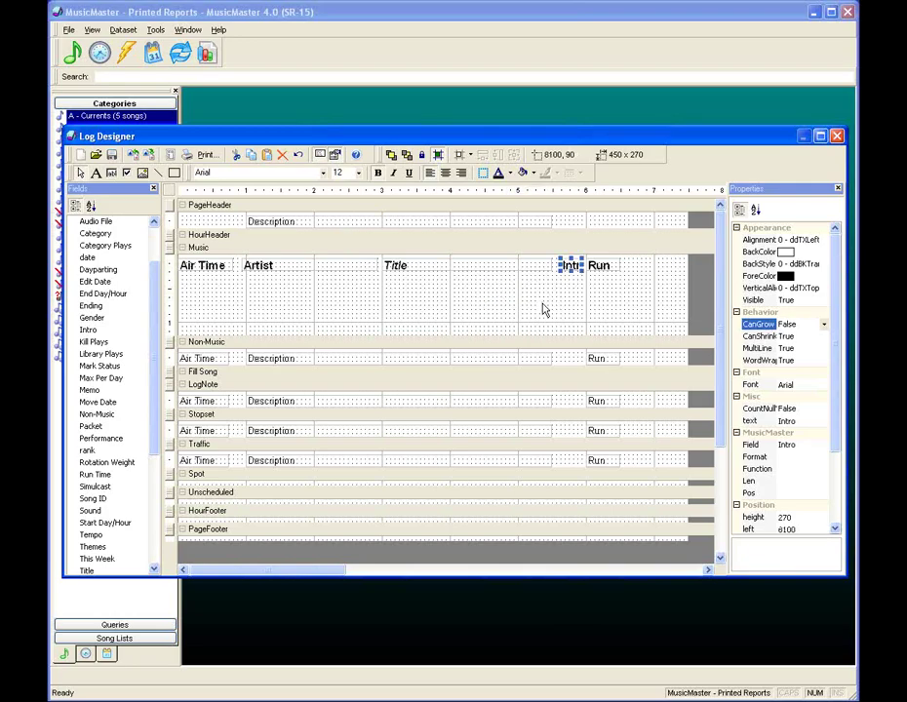
Add the Ending field to the Music section after Run Time, about 380 x 270, in bold matching the Run Time font size
{"action": "left_click_drag", "start_coordinate": [91, 307], "coordinate": [354, 297]}
{"action": "left_click_drag", "start_coordinate": [417, 296], "coordinate": [368, 297]}
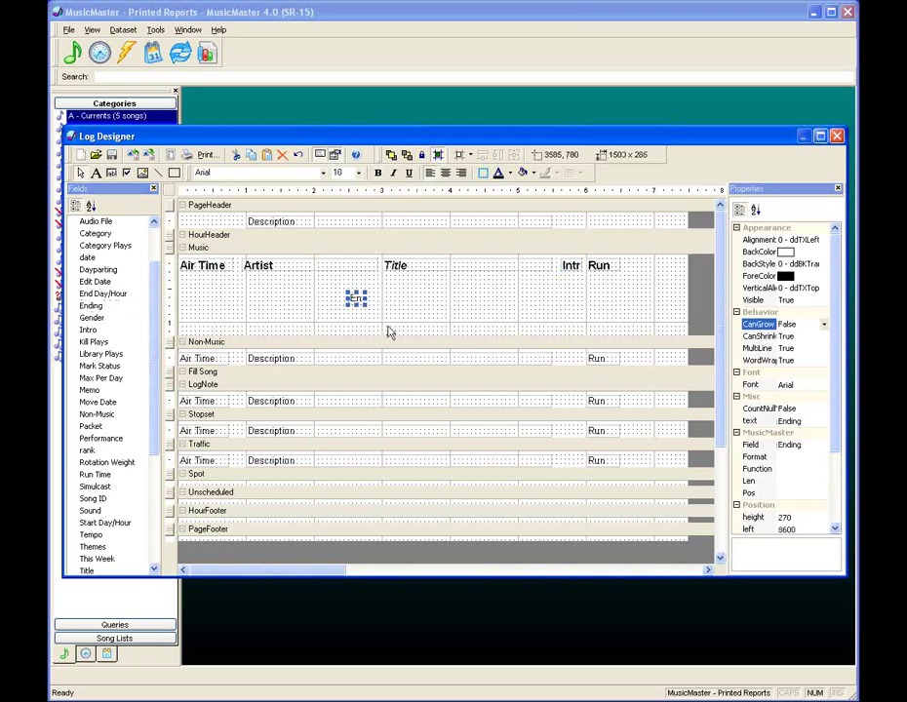
{"action": "left_click", "coordinate": [359, 172]}
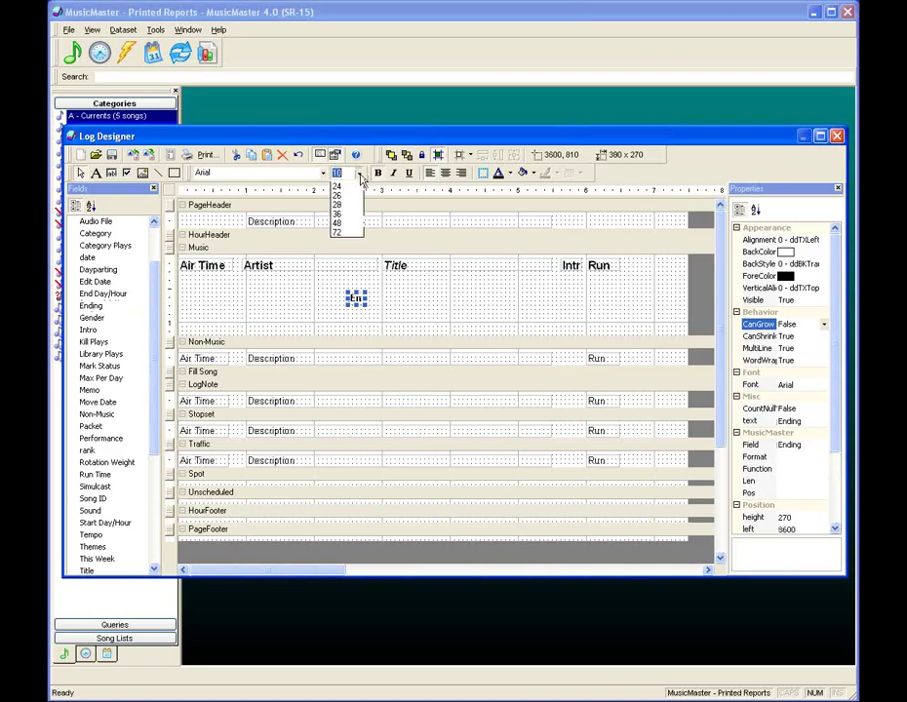
{"action": "left_click", "coordinate": [348, 227]}
{"action": "left_click_drag", "start_coordinate": [356, 298], "coordinate": [633, 265]}
{"action": "left_click", "coordinate": [468, 331]}
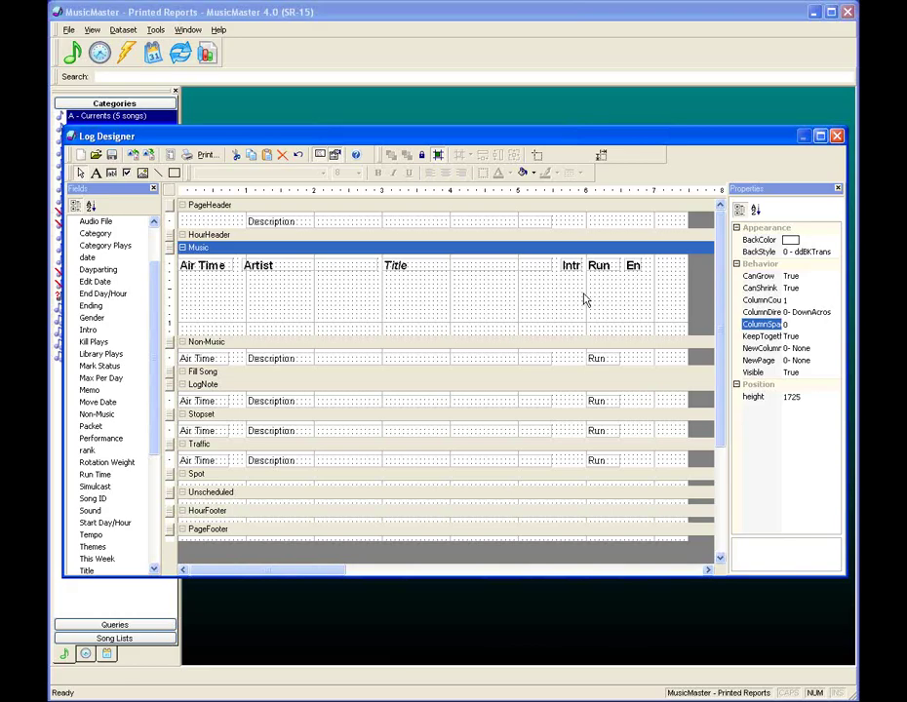
Draw short slanted separator lines in the Music section between Intro and Run Time and between Run Time and Ending
{"action": "left_click_drag", "start_coordinate": [276, 286], "coordinate": [475, 288]}
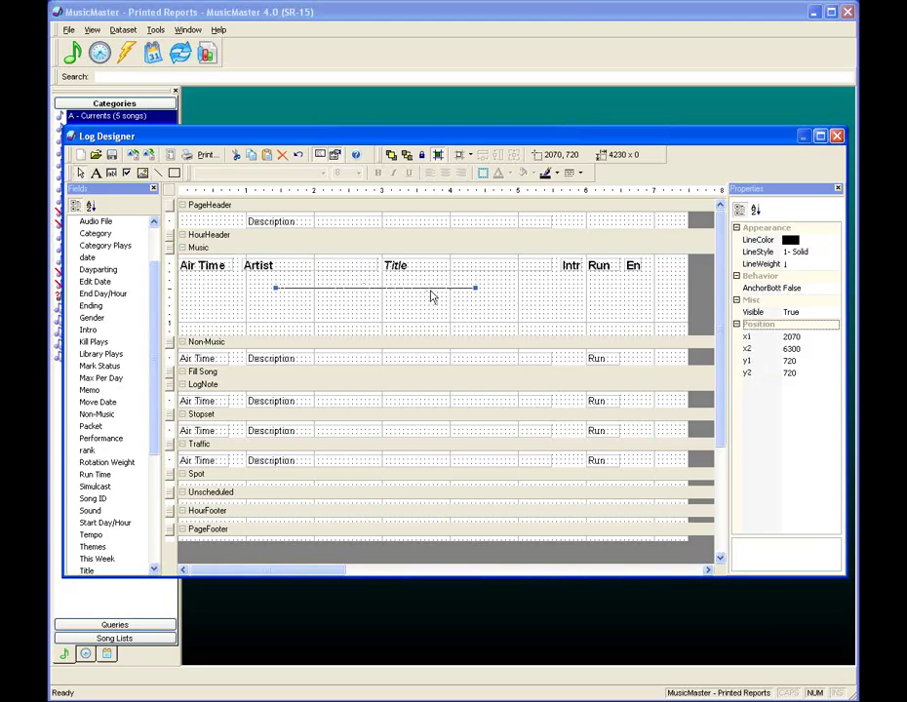
{"action": "key", "text": "Delete"}
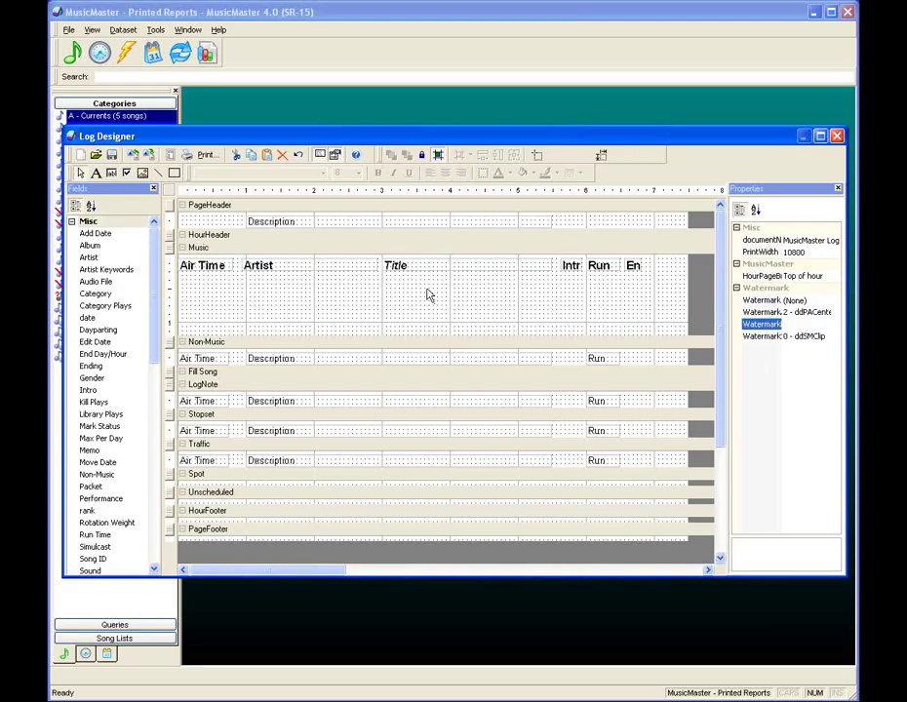
{"action": "left_click", "coordinate": [160, 174]}
{"action": "left_click_drag", "start_coordinate": [582, 258], "coordinate": [581, 270]}
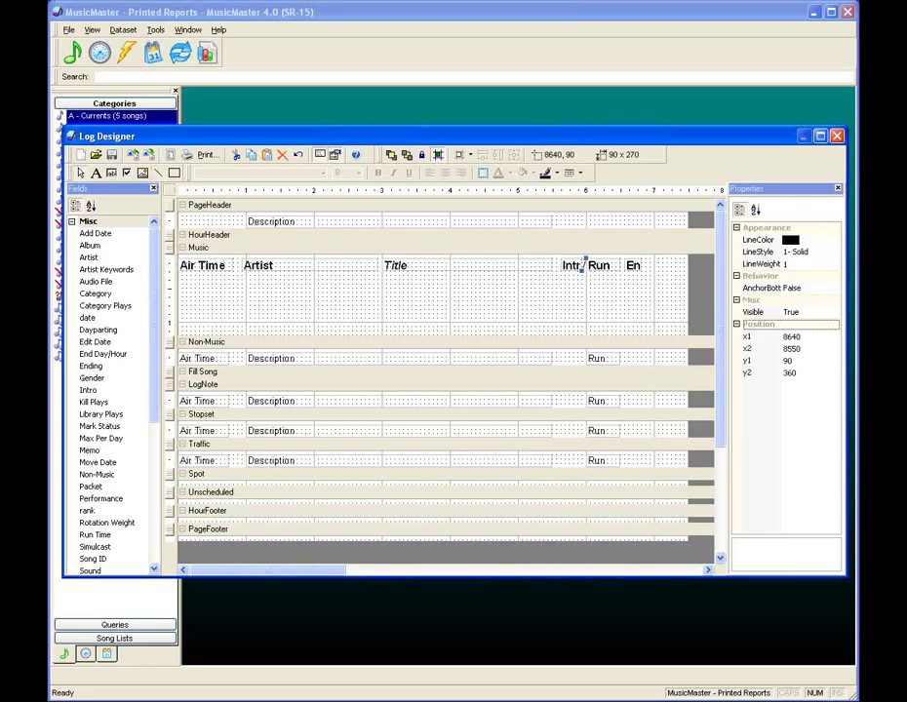
{"action": "left_click", "coordinate": [158, 173]}
{"action": "left_click_drag", "start_coordinate": [620, 259], "coordinate": [624, 270]}
{"action": "left_click", "coordinate": [574, 313]}
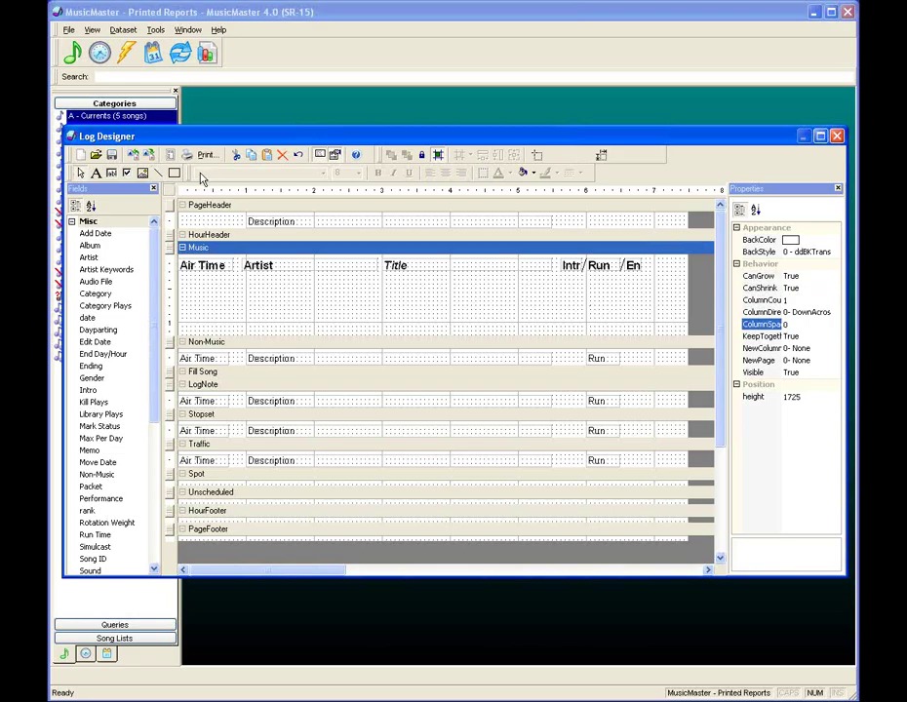
Preview the log on the HP LaserJet 4P page setup to check the Ending field and slash separators
{"action": "key", "text": "ctrl+p"}
{"action": "key", "text": "Return"}
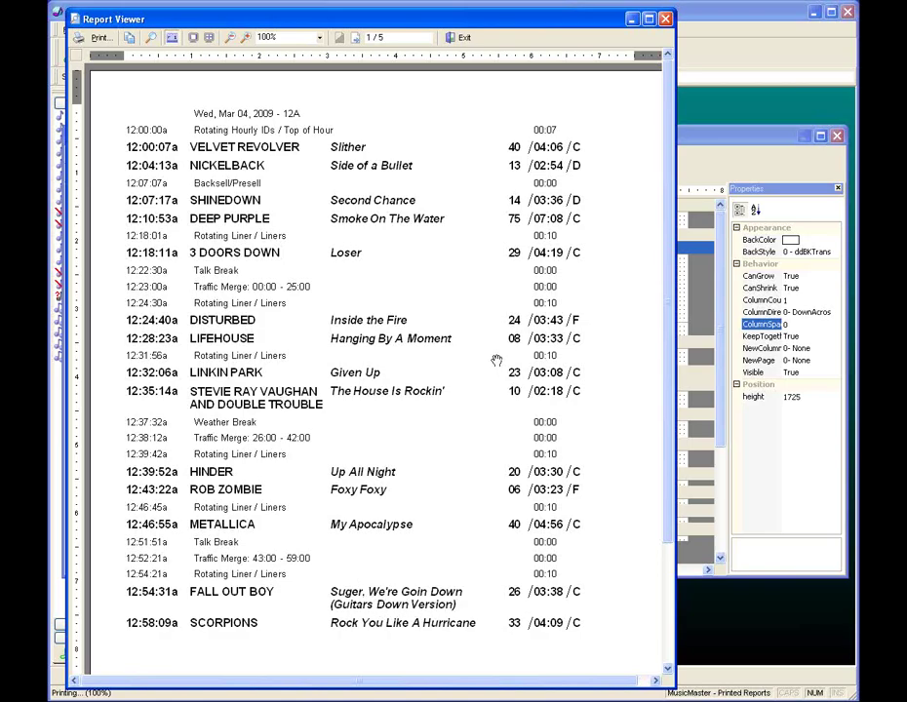
{"action": "left_click", "coordinate": [463, 39]}
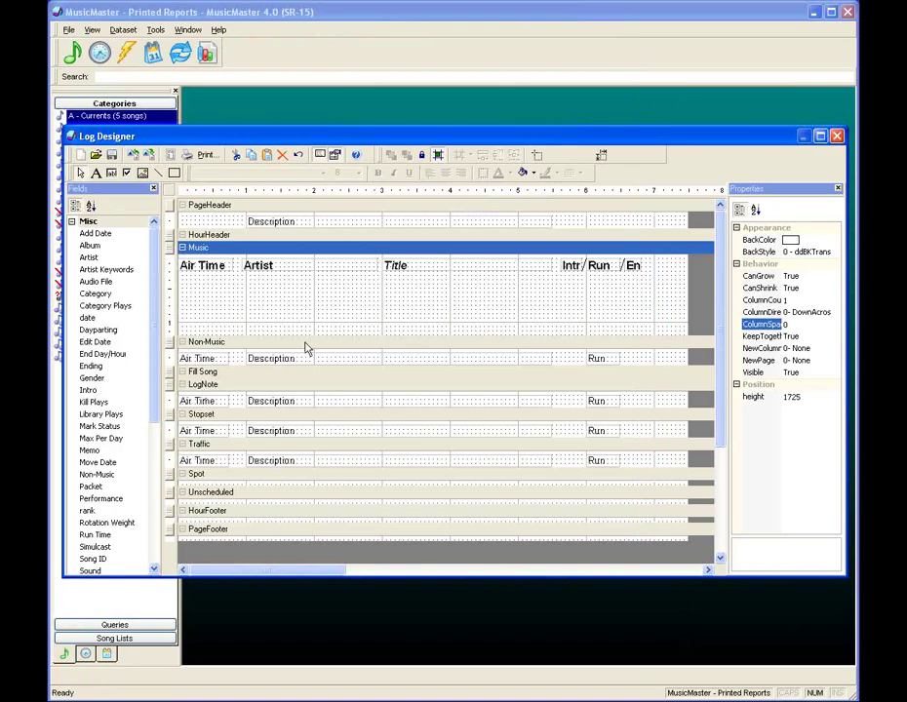
Add the Category field at the far end of the Music row, about 450 x 270, in bold 10-point font
{"action": "left_click", "coordinate": [98, 297]}
{"action": "left_click_drag", "start_coordinate": [98, 301], "coordinate": [271, 296]}
{"action": "left_click_drag", "start_coordinate": [336, 296], "coordinate": [292, 293]}
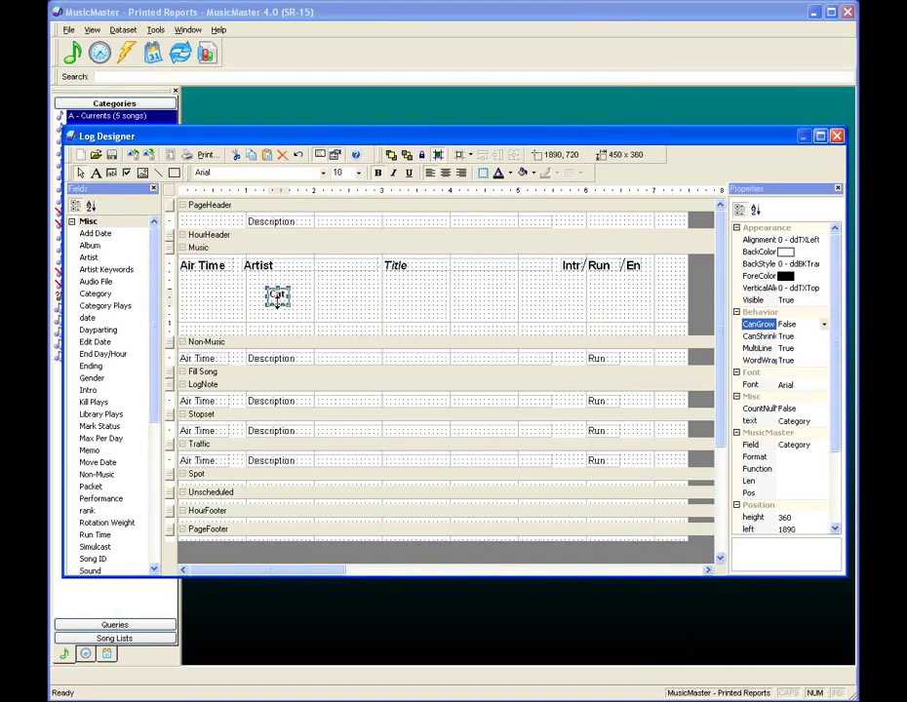
{"action": "left_click_drag", "start_coordinate": [278, 306], "coordinate": [278, 299]}
{"action": "left_click_drag", "start_coordinate": [618, 285], "coordinate": [662, 284]}
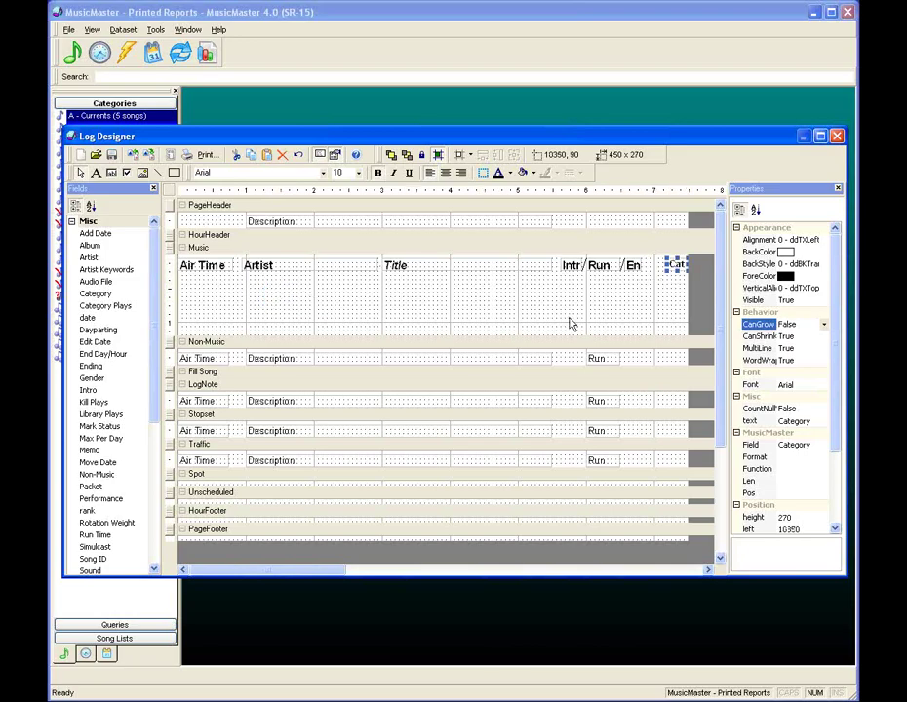
Add the Year field to the Music section between Ending and Category, about 540 x 270, in bold 10-point font
{"action": "left_click_drag", "start_coordinate": [156, 361], "coordinate": [154, 460]}
{"action": "left_click_drag", "start_coordinate": [89, 500], "coordinate": [337, 297]}
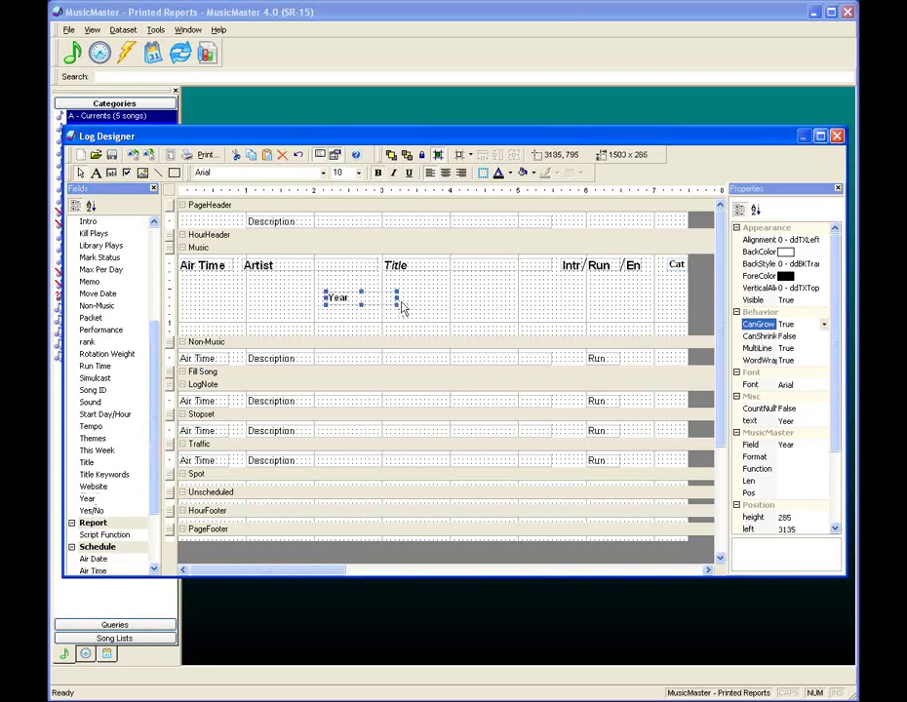
{"action": "left_click_drag", "start_coordinate": [397, 298], "coordinate": [355, 299]}
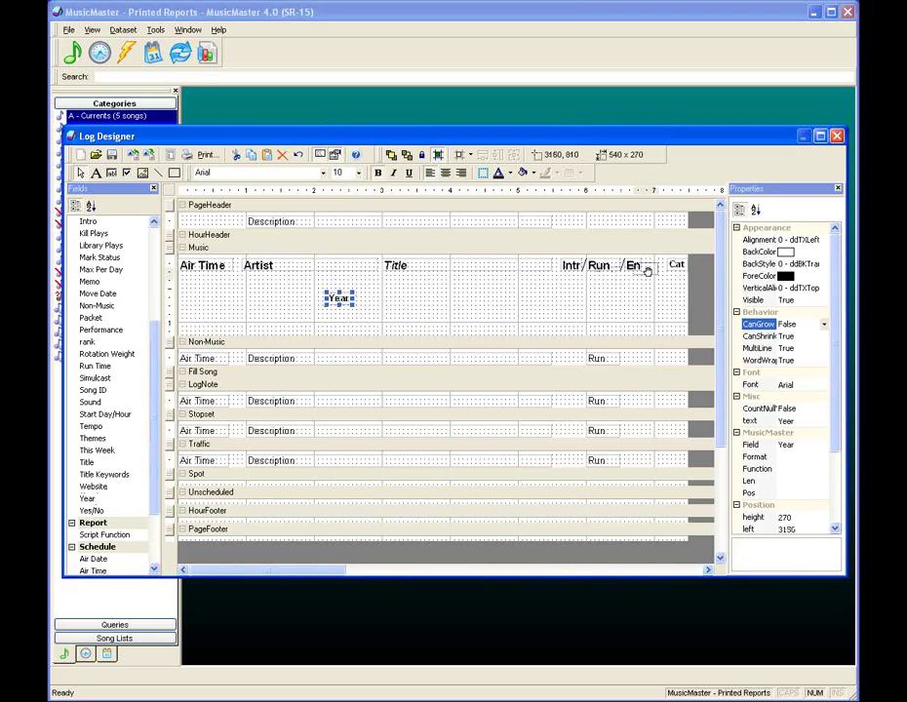
{"action": "left_click_drag", "start_coordinate": [656, 265], "coordinate": [655, 266]}
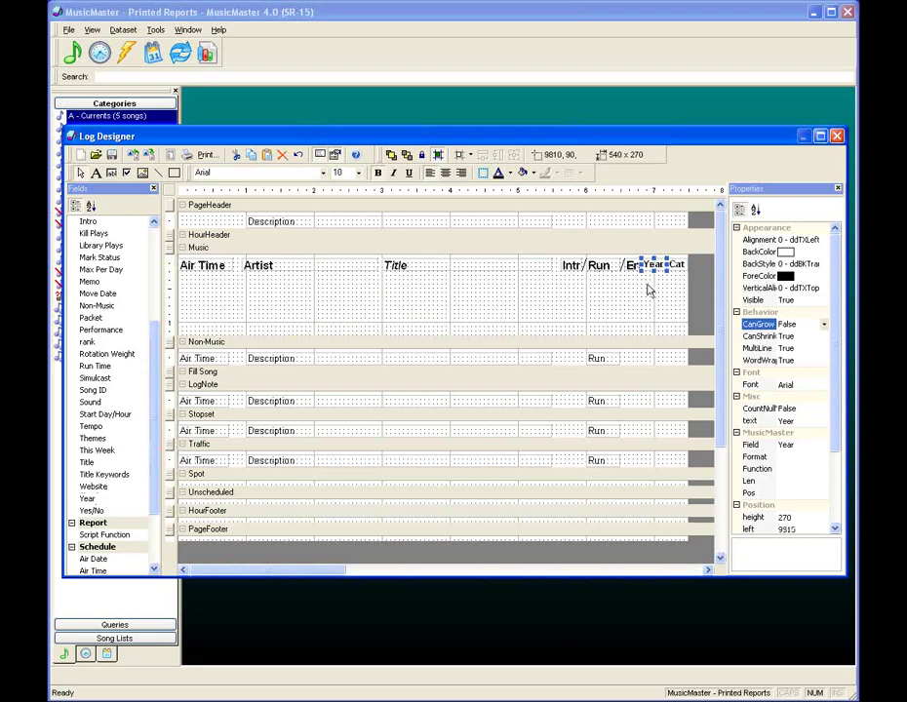
{"action": "left_click", "coordinate": [653, 266]}
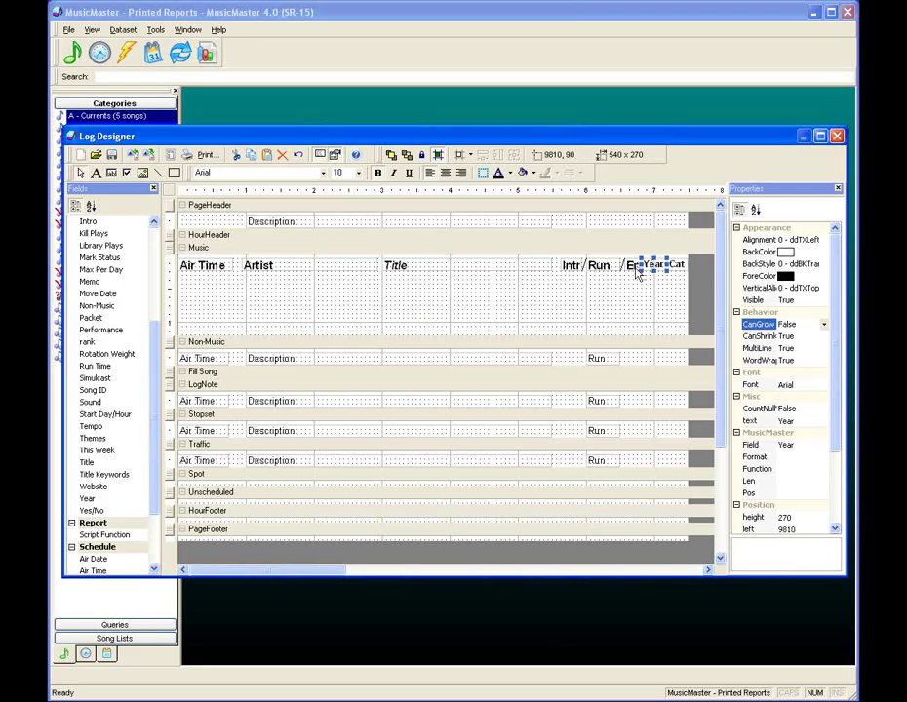
Right-align the Music section's Year and Category fields and center its Run Time field
{"action": "left_click", "coordinate": [462, 174]}
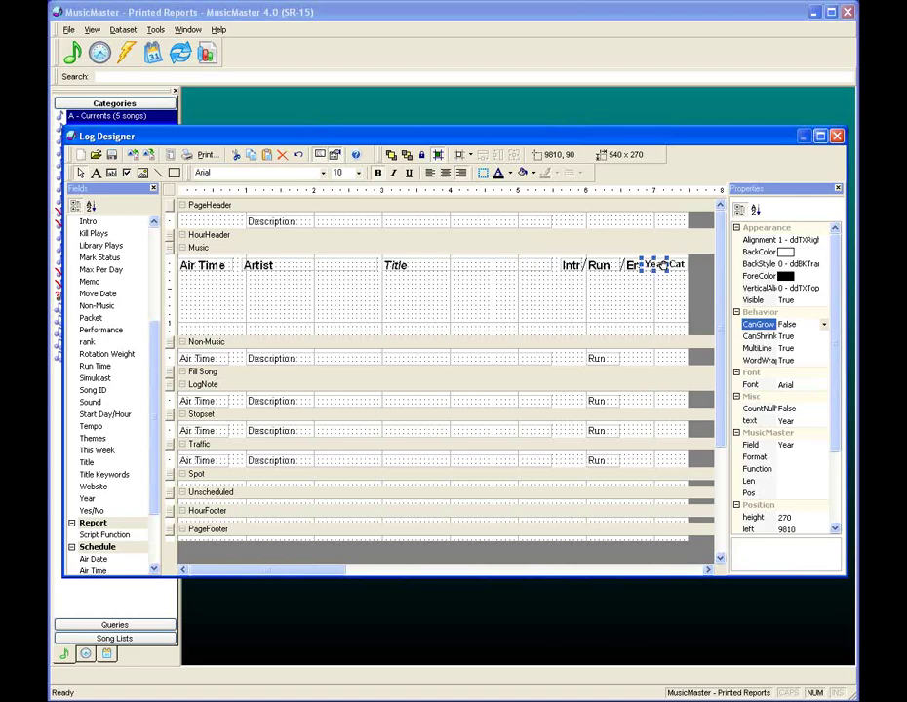
{"action": "left_click", "coordinate": [677, 266]}
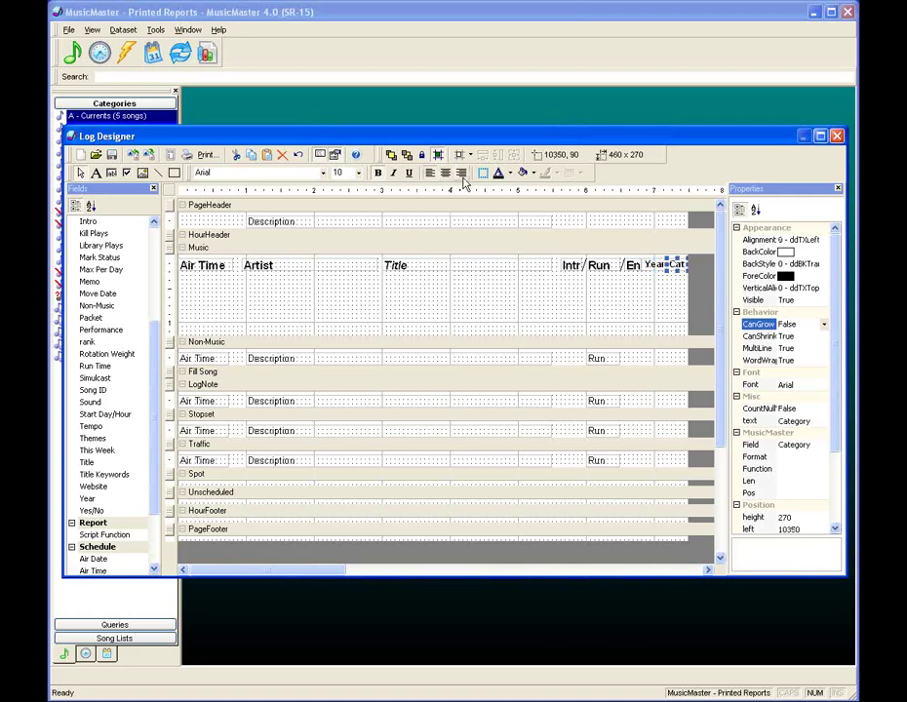
{"action": "left_click", "coordinate": [597, 267]}
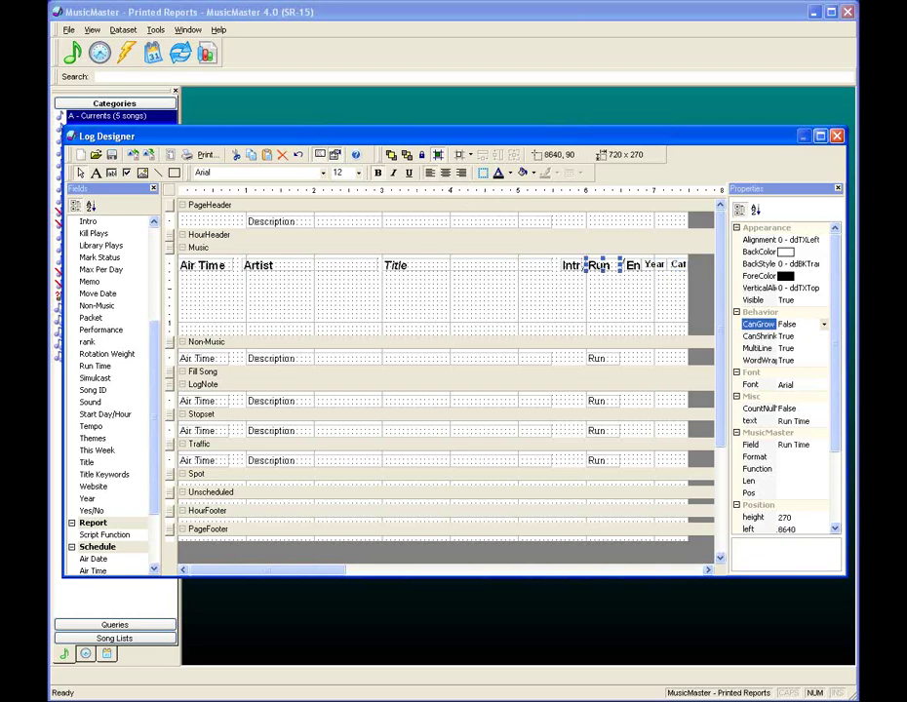
{"action": "left_click", "coordinate": [444, 173]}
Preview the log to check the Year and Category columns and the field alignment
{"action": "left_click", "coordinate": [405, 311]}
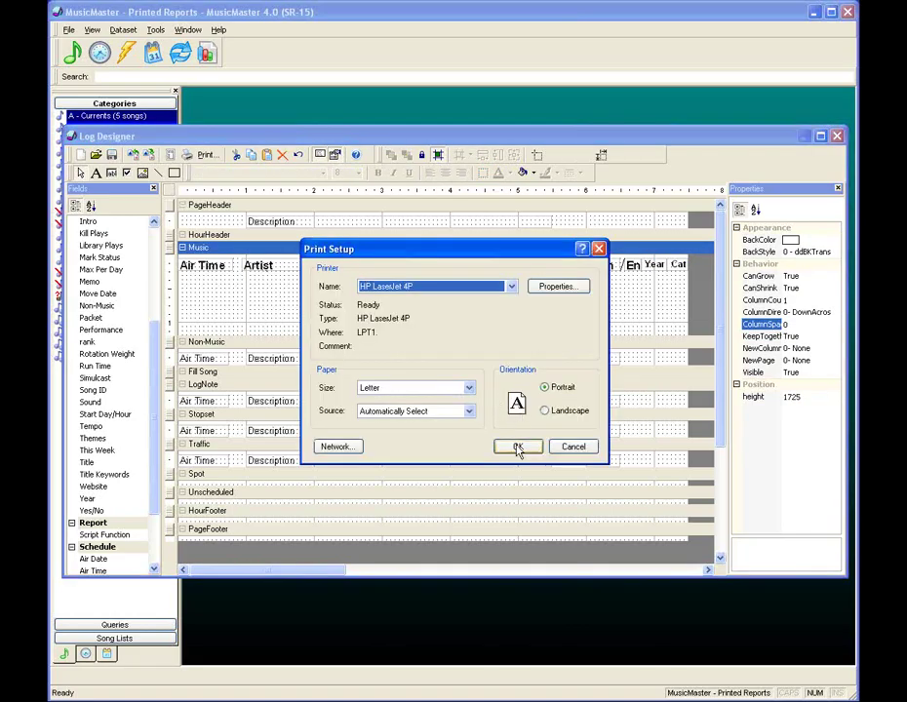
{"action": "left_click", "coordinate": [517, 448]}
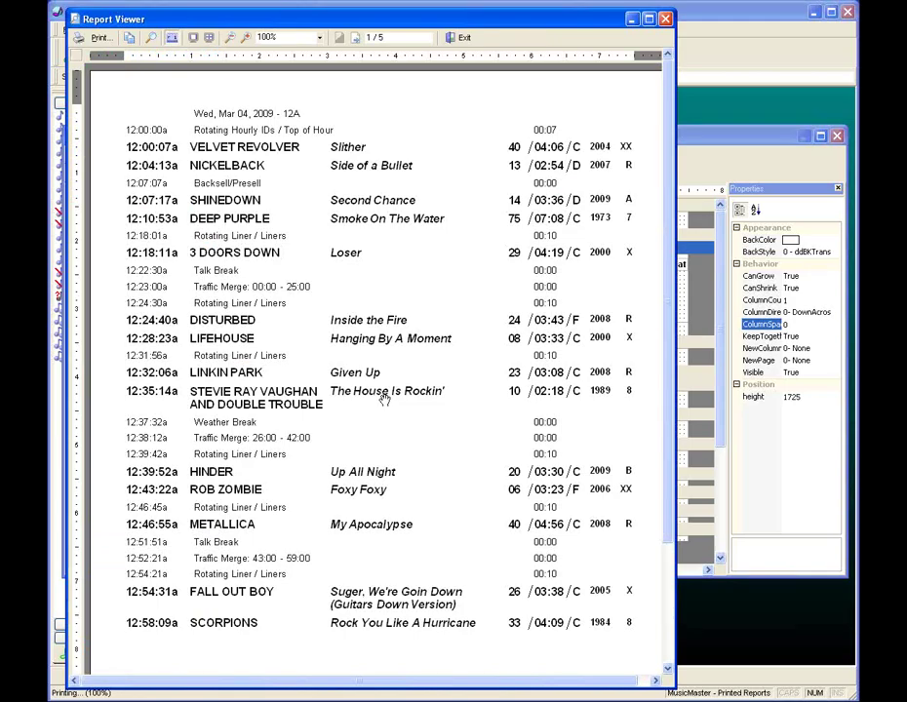
{"action": "left_click", "coordinate": [452, 39]}
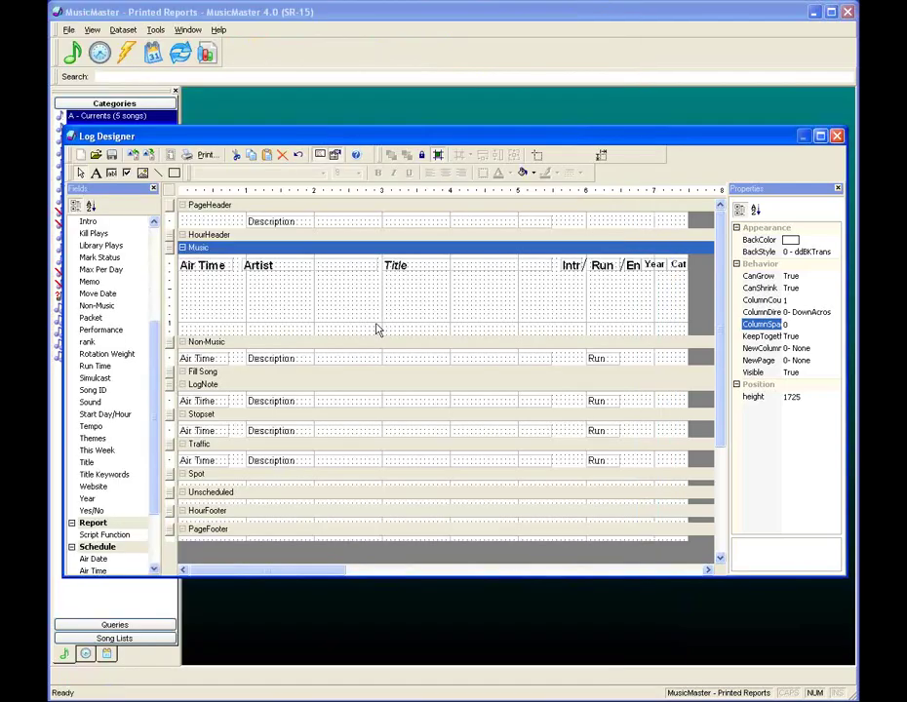
Delete the Description field from the Non-Music section and shorten the Music section to fit closely below its fields
{"action": "left_click", "coordinate": [279, 361]}
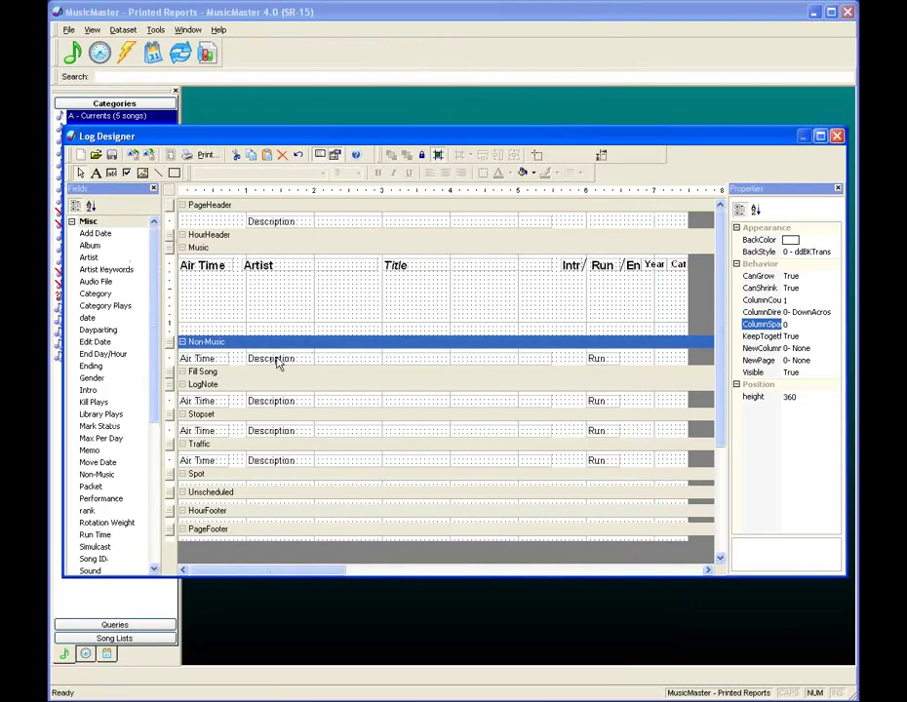
{"action": "left_click", "coordinate": [328, 362]}
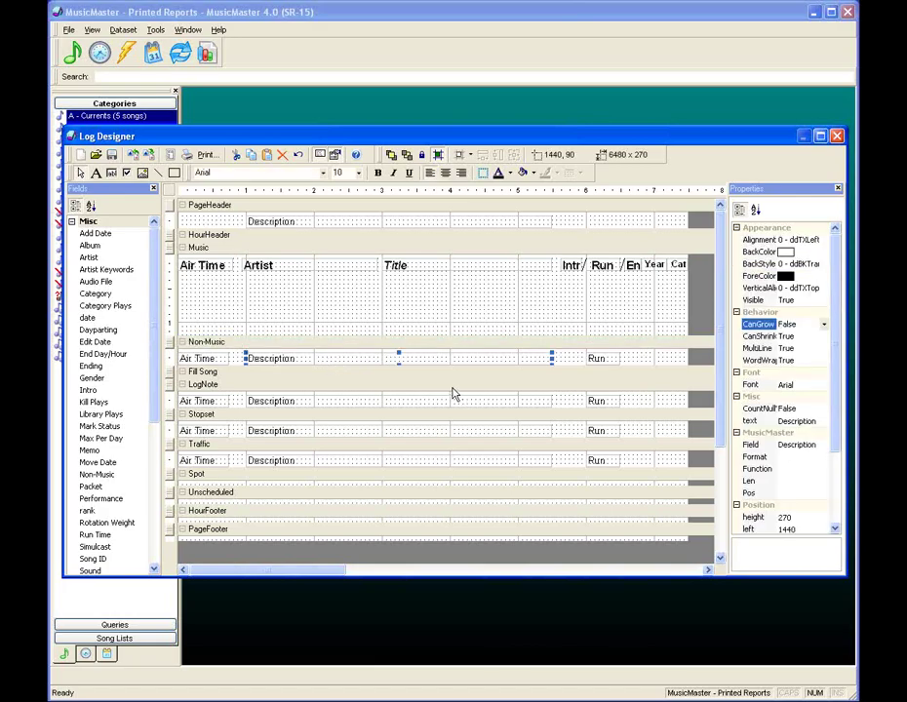
{"action": "left_click", "coordinate": [450, 393]}
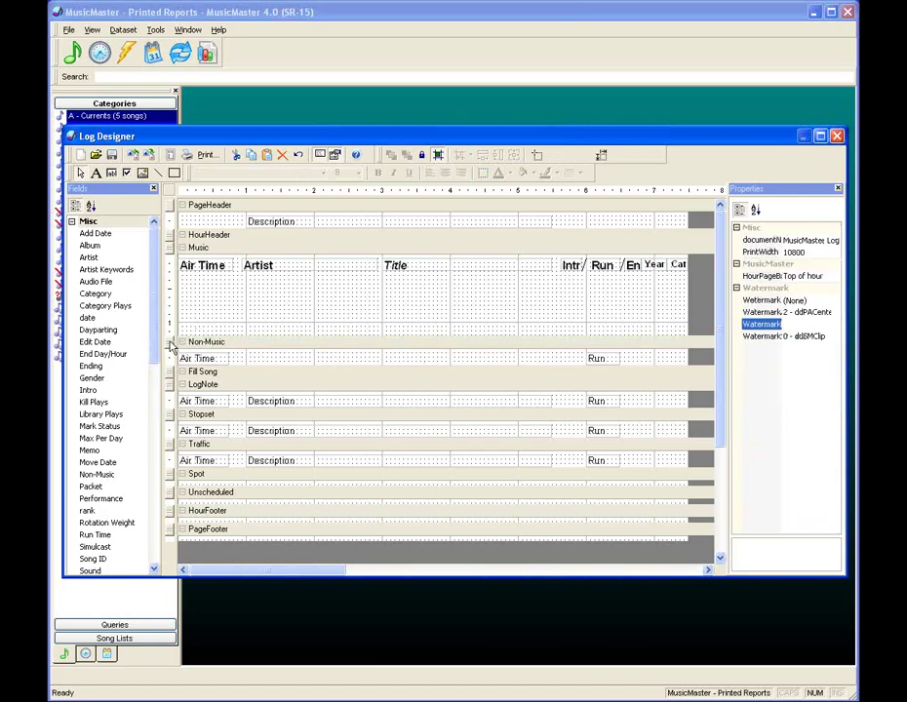
{"action": "left_click_drag", "start_coordinate": [171, 331], "coordinate": [174, 281]}
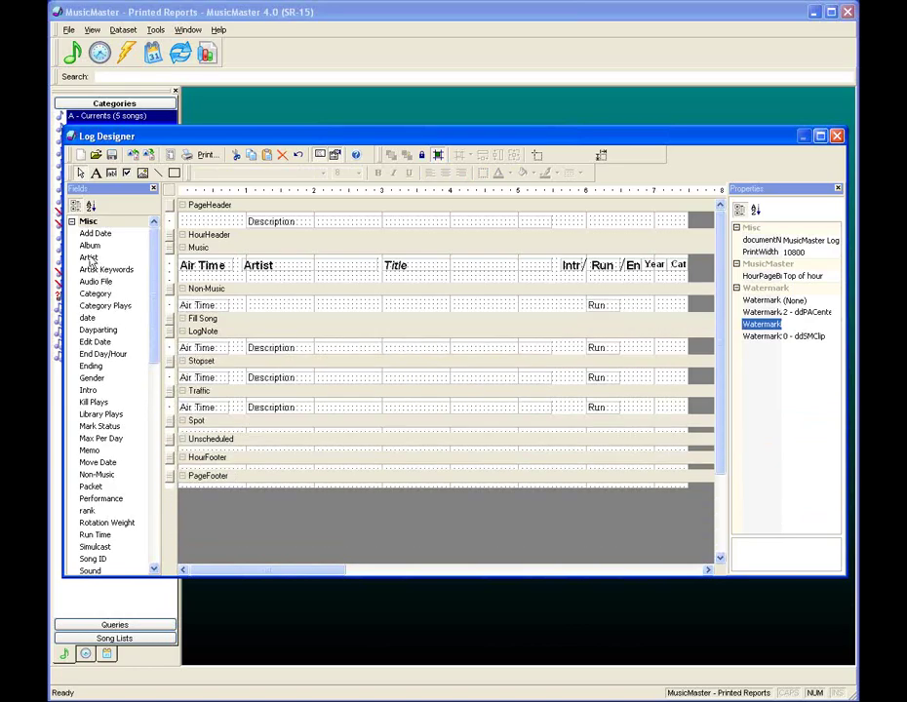
Add Artist, about 2880 x 270, and Title, about 3600 x 270, to the Non-Music section beneath the matching Music fields
{"action": "left_click", "coordinate": [248, 307]}
{"action": "left_click_drag", "start_coordinate": [360, 305], "coordinate": [375, 305]}
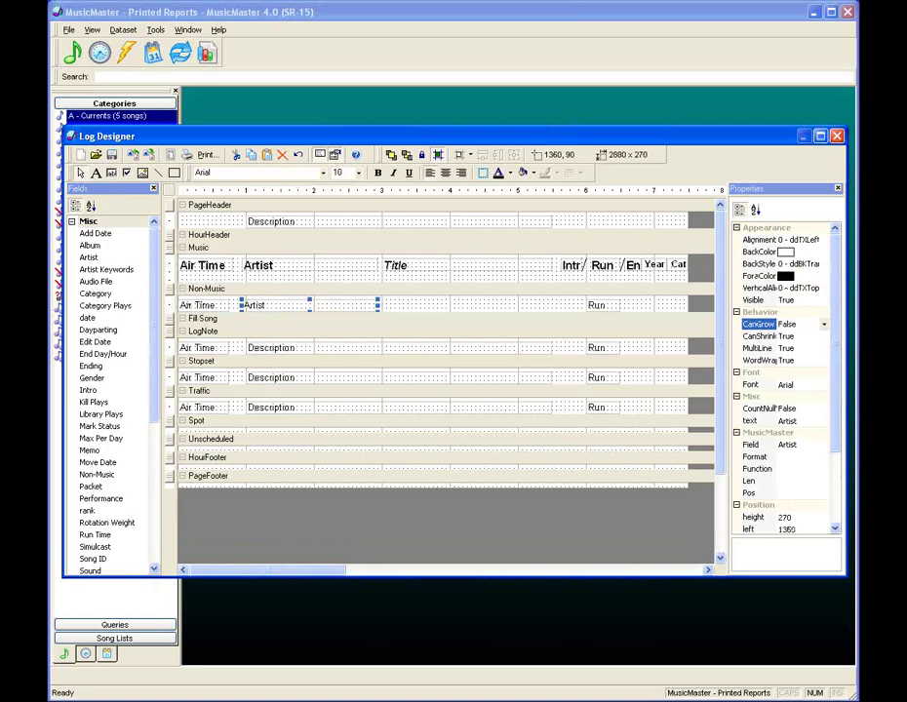
{"action": "scroll", "coordinate": [152, 406], "scroll_direction": "down", "scroll_amount": 5}
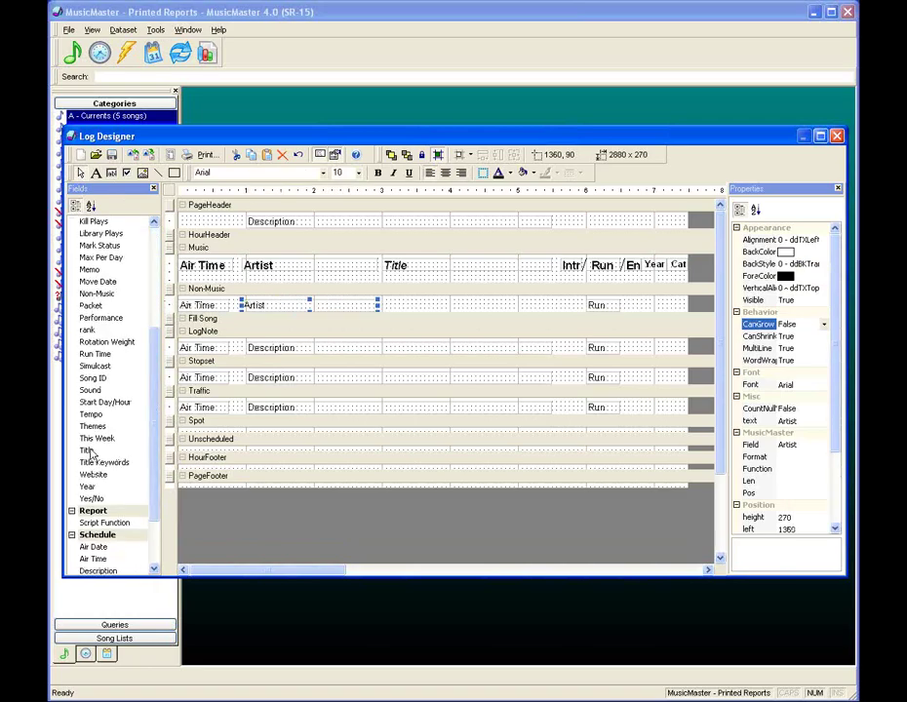
{"action": "left_click_drag", "start_coordinate": [89, 453], "coordinate": [384, 305]}
{"action": "left_click_drag", "start_coordinate": [453, 304], "coordinate": [552, 306]}
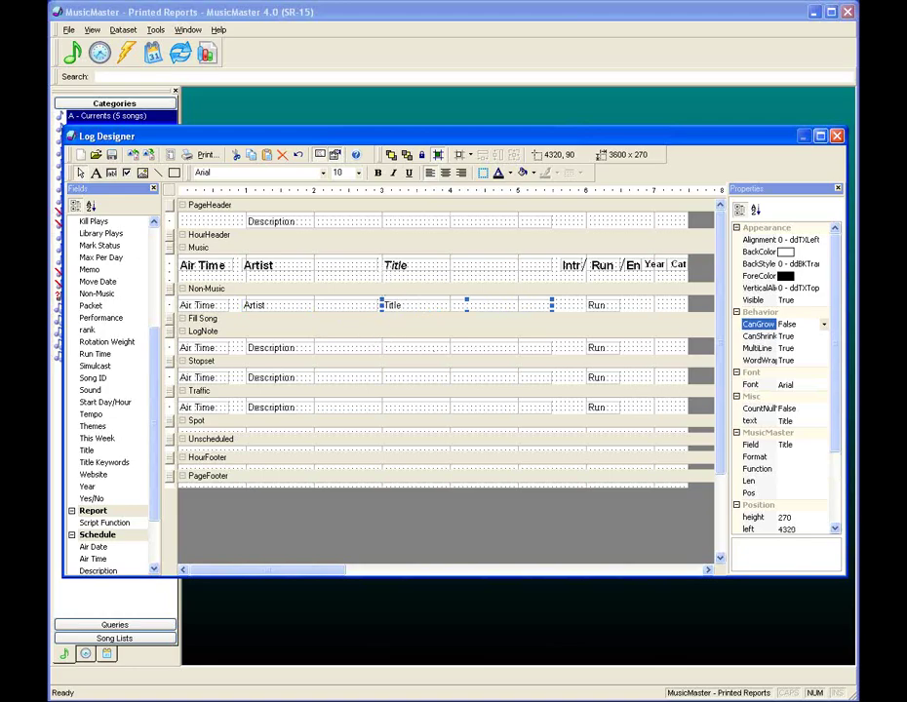
Select the Title fields of the Music and Non-Music sections together, nudge them right, and move them back
{"action": "left_click", "coordinate": [459, 269], "text": "shift"}
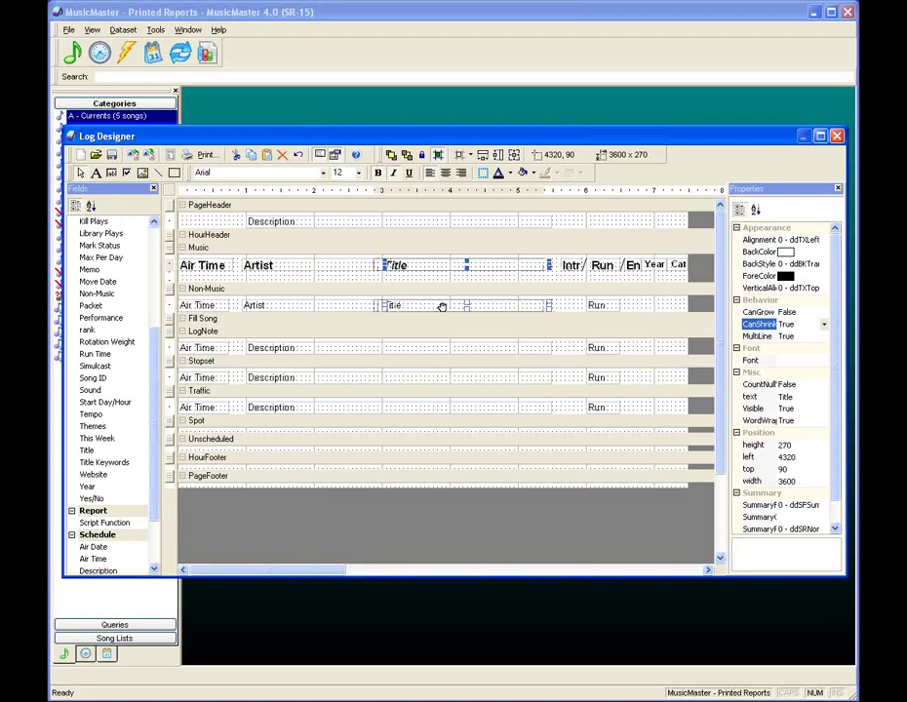
{"action": "key", "text": "Right"}
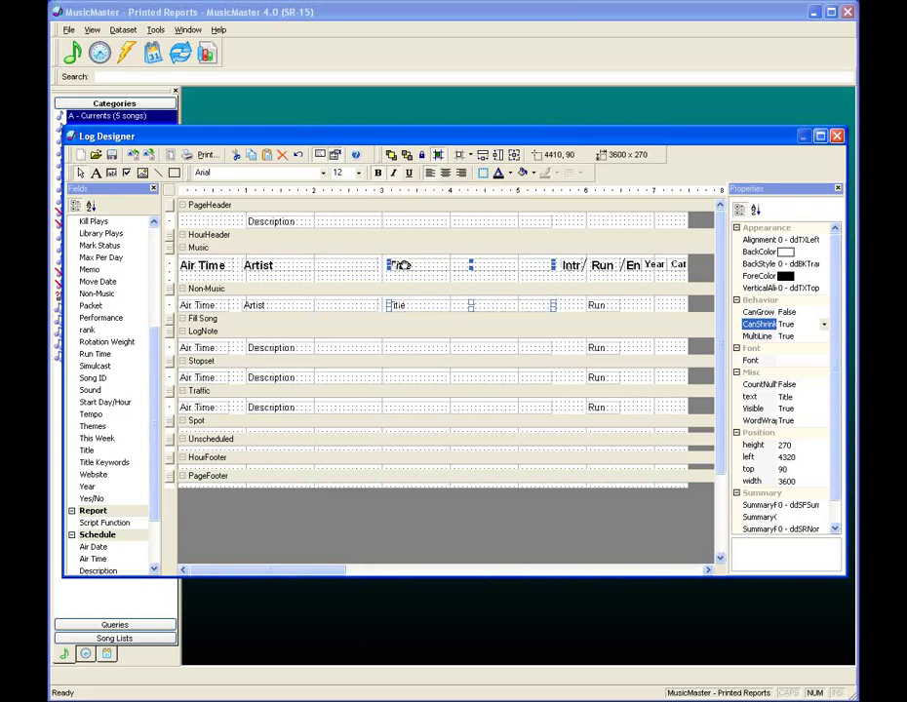
{"action": "key", "text": "Left"}
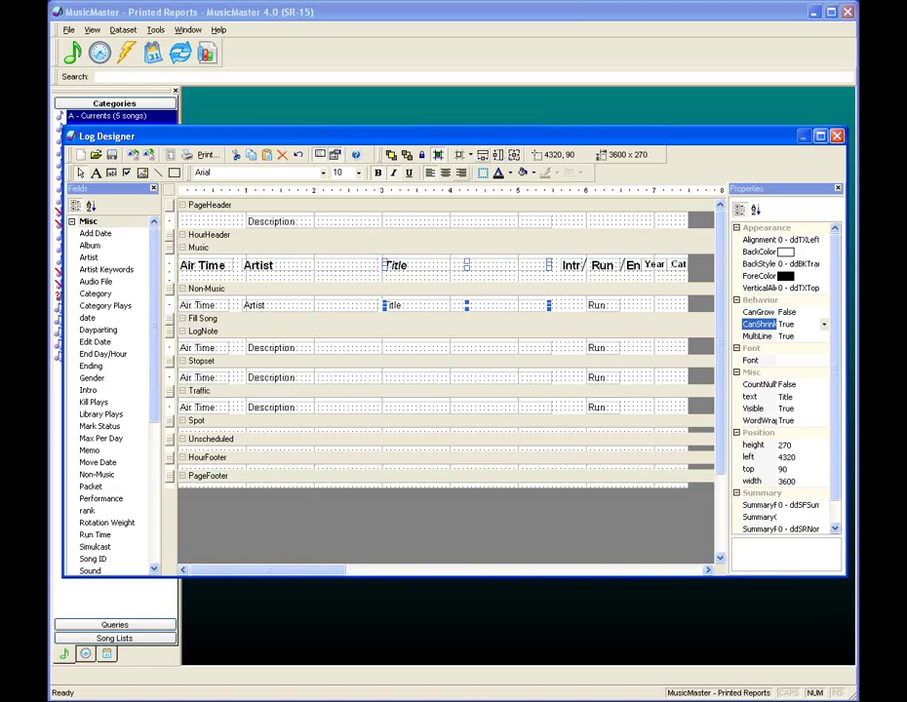
Increase the Music section's height to 1350 and add the Album field below Artist, stretched across to the Run Time column
{"action": "left_click", "coordinate": [210, 289]}
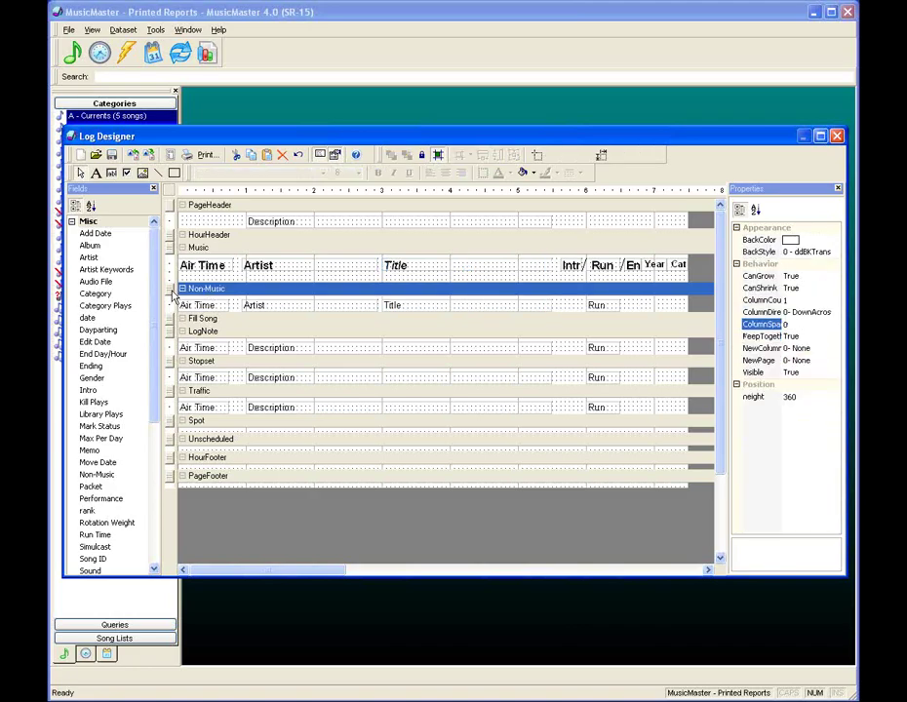
{"action": "left_click", "coordinate": [218, 250]}
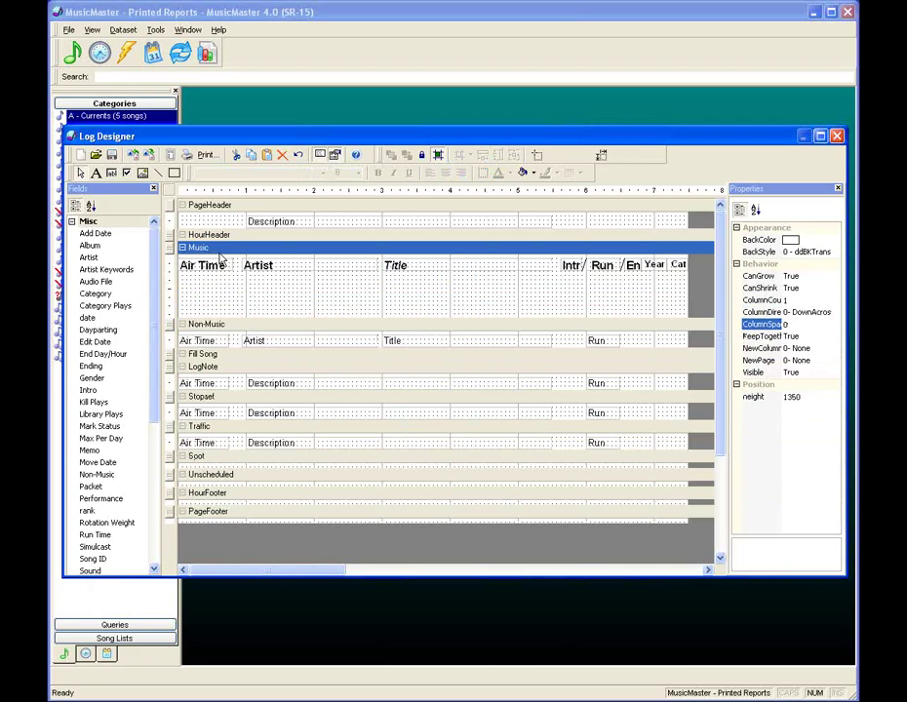
{"action": "left_click_drag", "start_coordinate": [86, 249], "coordinate": [259, 280]}
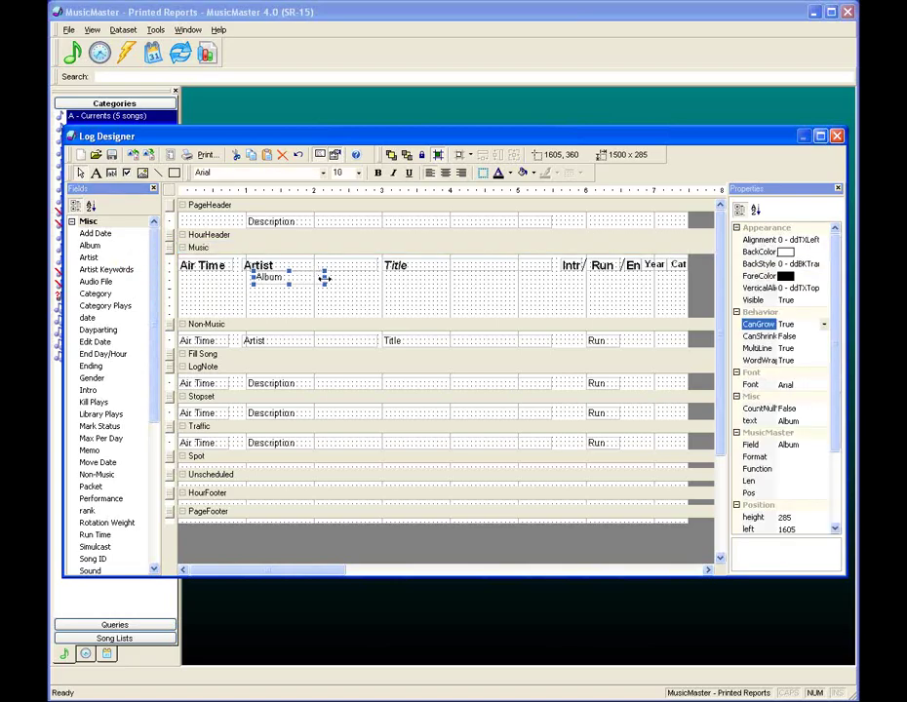
{"action": "left_click_drag", "start_coordinate": [327, 279], "coordinate": [587, 288]}
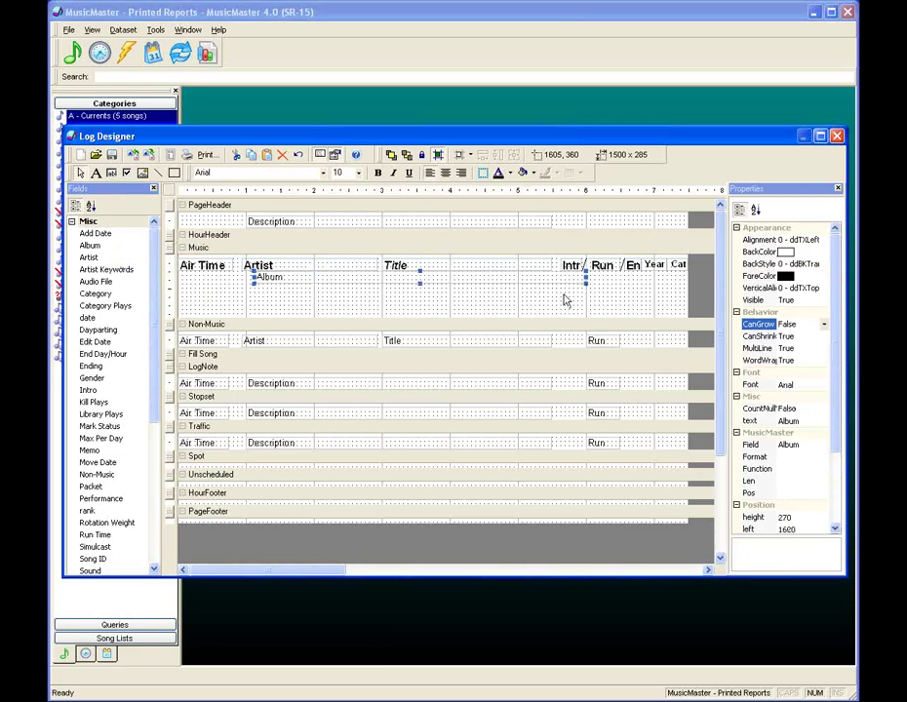
Set the Album field's CanGrow property to True with underlined text, and check the log in the print preview
{"action": "left_click", "coordinate": [825, 325]}
{"action": "left_click", "coordinate": [824, 325]}
{"action": "left_click", "coordinate": [811, 337]}
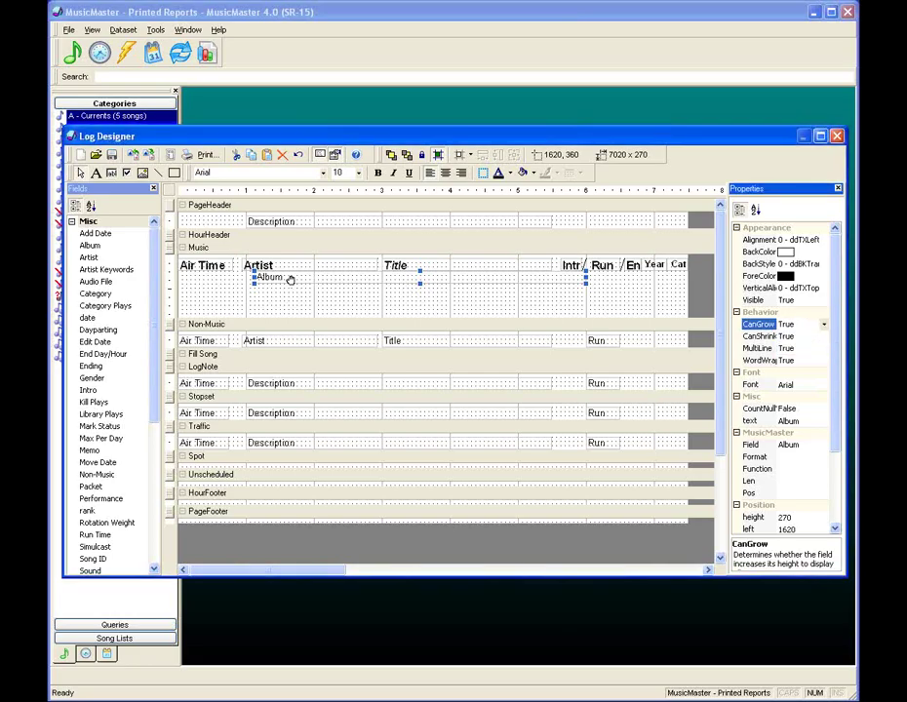
{"action": "left_click", "coordinate": [409, 173]}
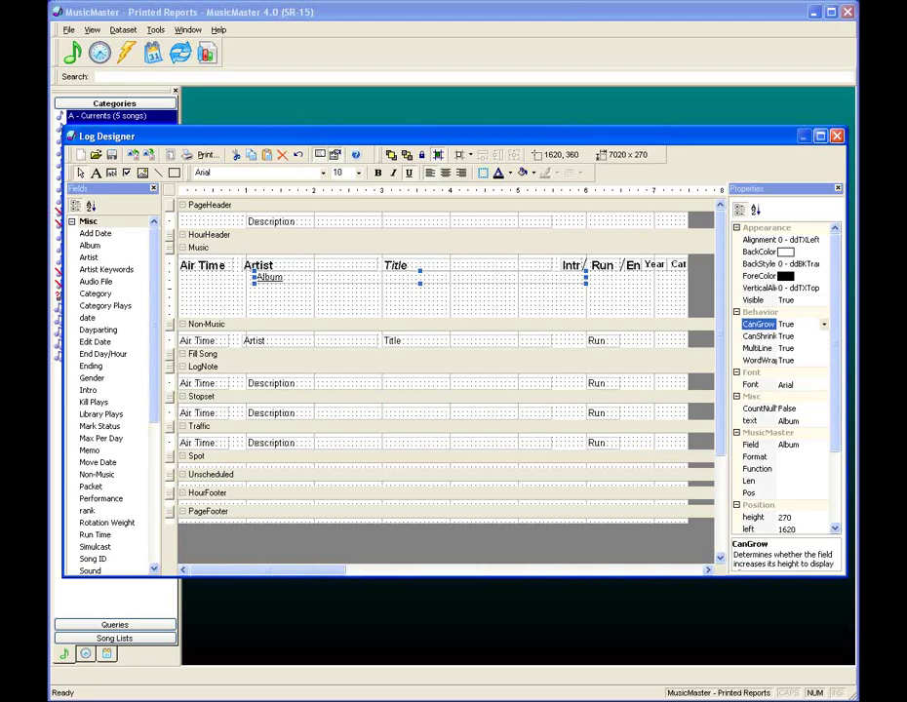
{"action": "left_click", "coordinate": [520, 447]}
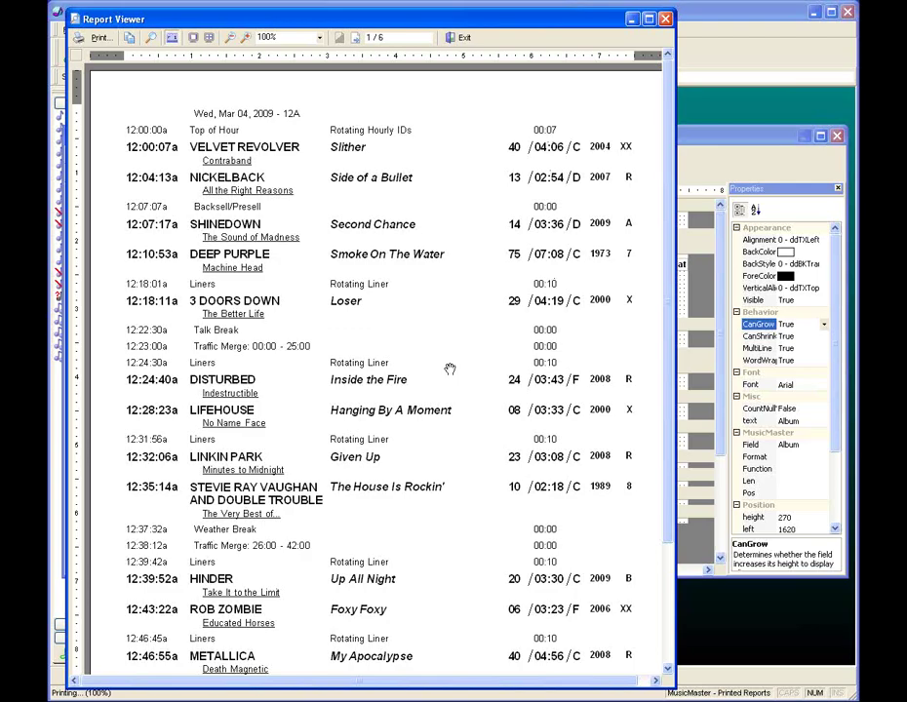
{"action": "left_click", "coordinate": [452, 39]}
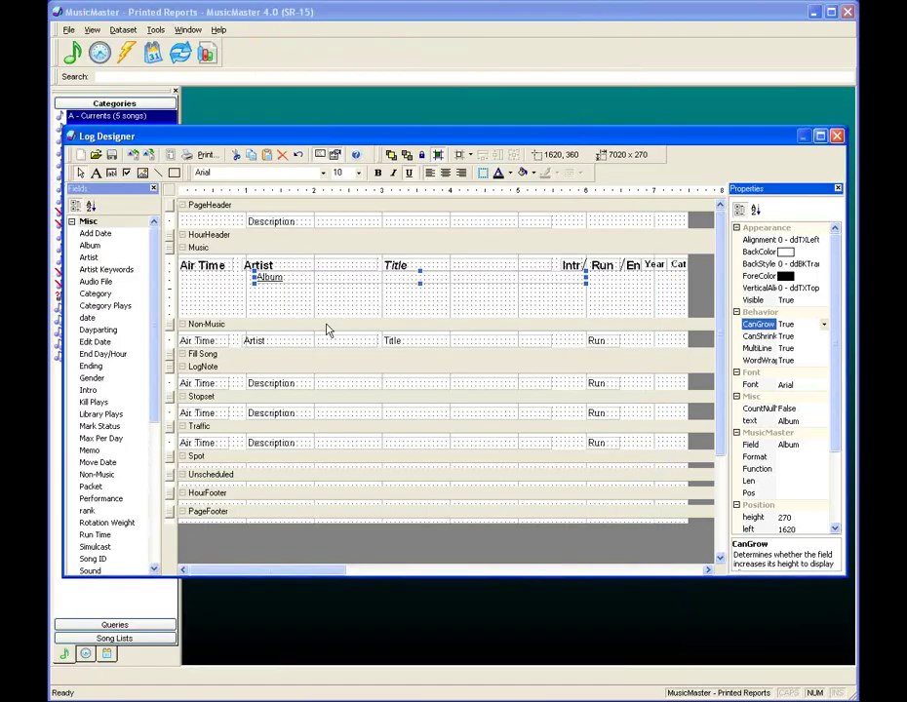
Add the Song Trivia field to the Music section directly below Album and stretch it to 7020 x 270
{"action": "left_click", "coordinate": [255, 308]}
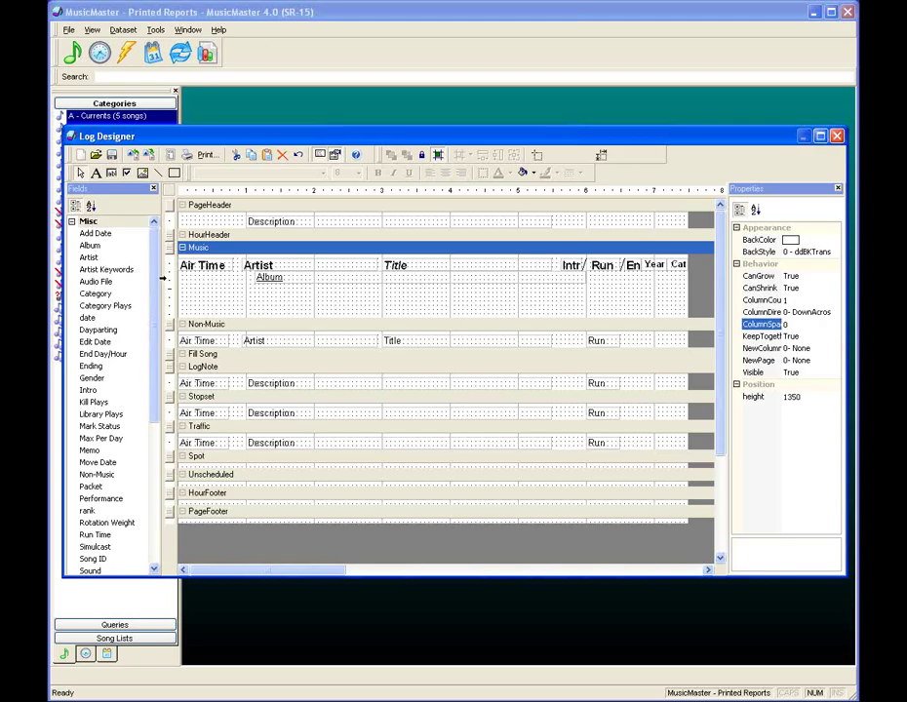
{"action": "left_click_drag", "start_coordinate": [154, 277], "coordinate": [144, 446]}
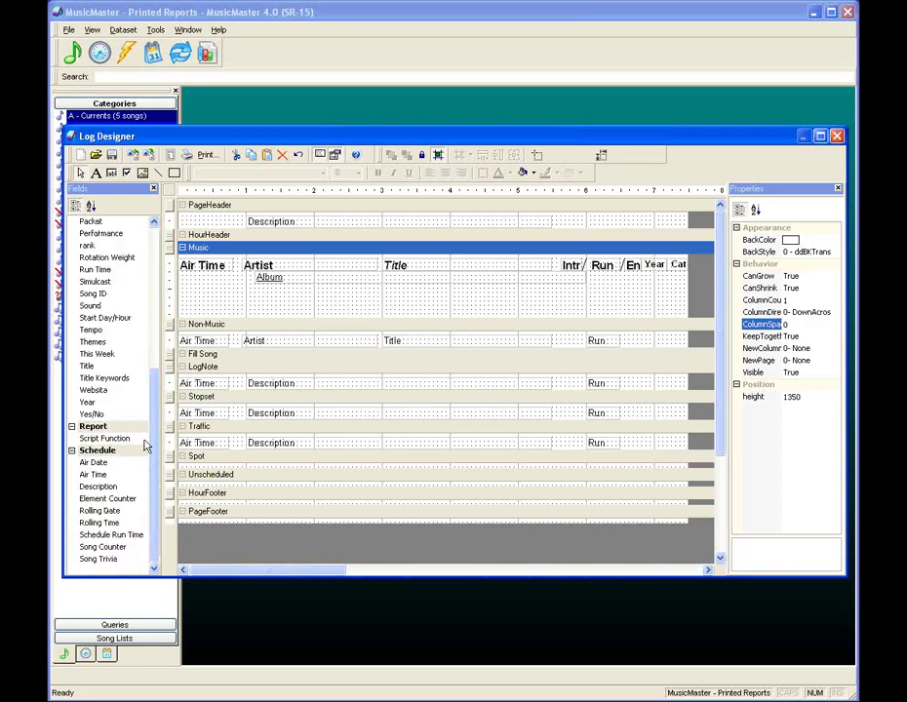
{"action": "left_click", "coordinate": [115, 559]}
{"action": "left_click_drag", "start_coordinate": [119, 560], "coordinate": [259, 289]}
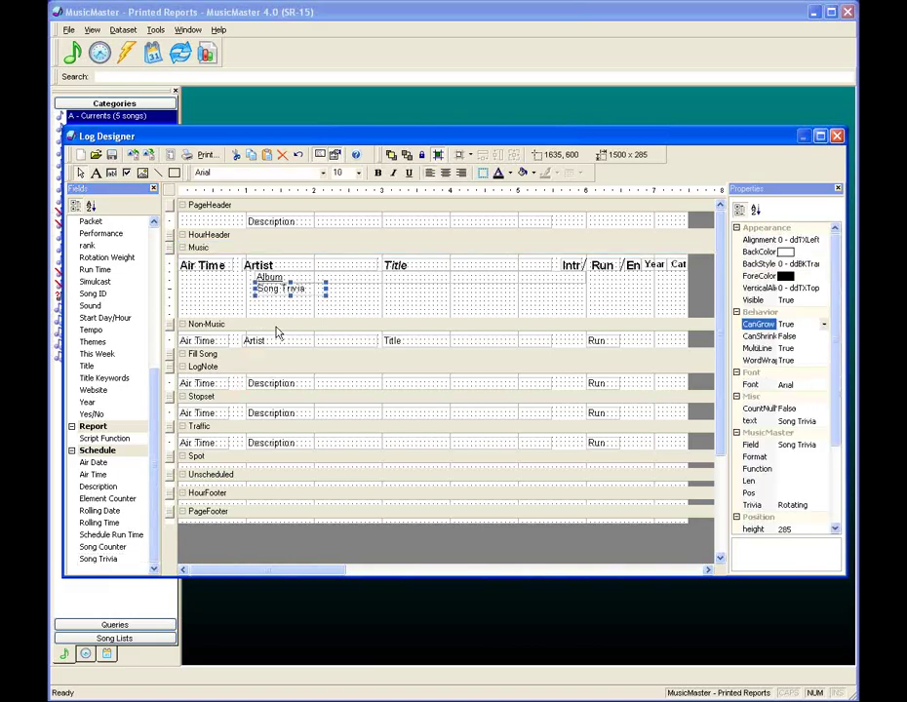
{"action": "left_click_drag", "start_coordinate": [327, 288], "coordinate": [586, 292]}
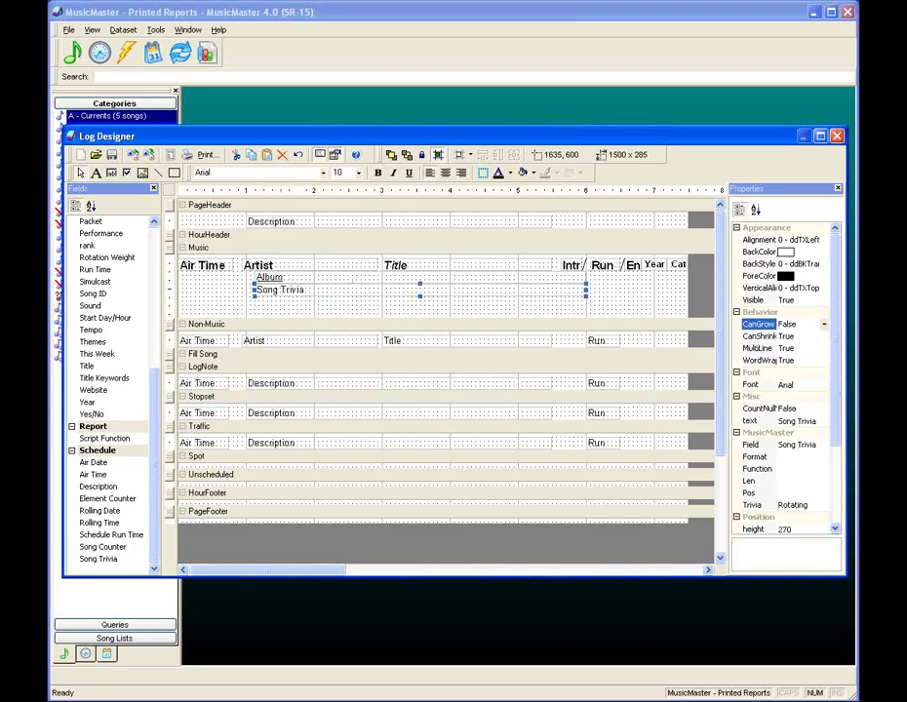
Set the Song Trivia field's CanGrow property to True and italicize its text
{"action": "left_click", "coordinate": [822, 328]}
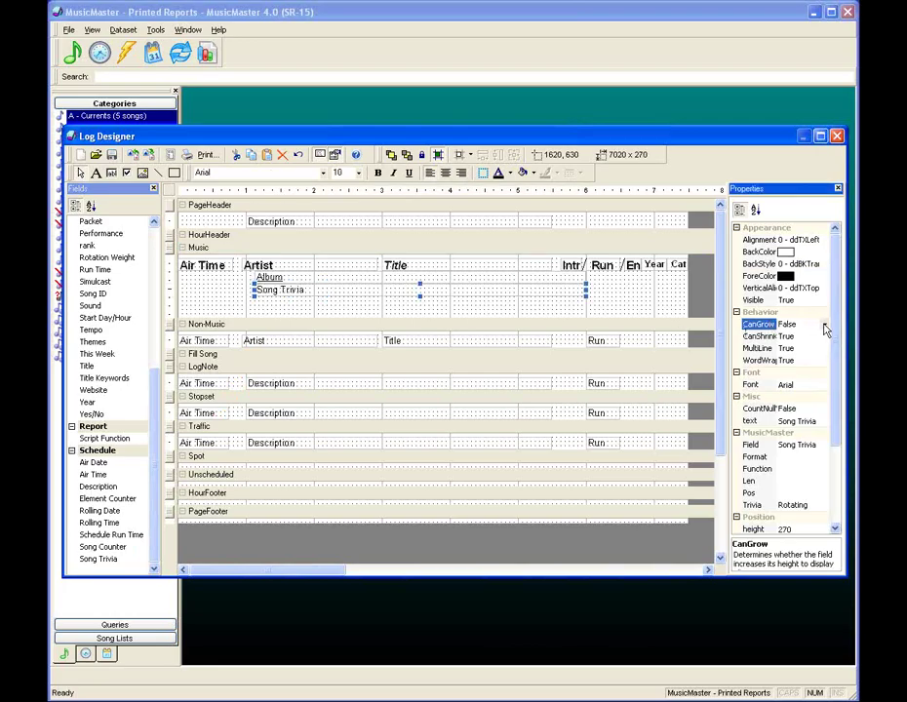
{"action": "left_click", "coordinate": [824, 325]}
{"action": "left_click", "coordinate": [810, 336]}
{"action": "left_click", "coordinate": [395, 174]}
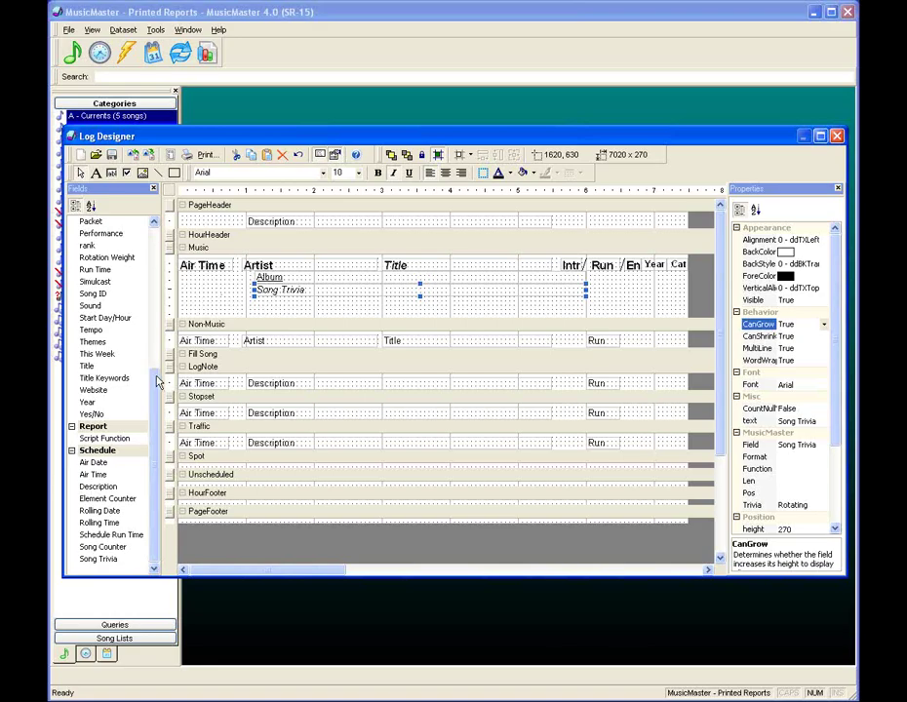
Add the Artist Keywords field to the Music section directly below Song Trivia and stretch it to 7020 x 270
{"action": "scroll", "coordinate": [141, 249], "scroll_direction": "up", "scroll_amount": 7}
{"action": "left_click_drag", "start_coordinate": [109, 258], "coordinate": [261, 311]}
{"action": "left_click", "coordinate": [314, 303]}
{"action": "left_click_drag", "start_coordinate": [324, 303], "coordinate": [585, 311]}
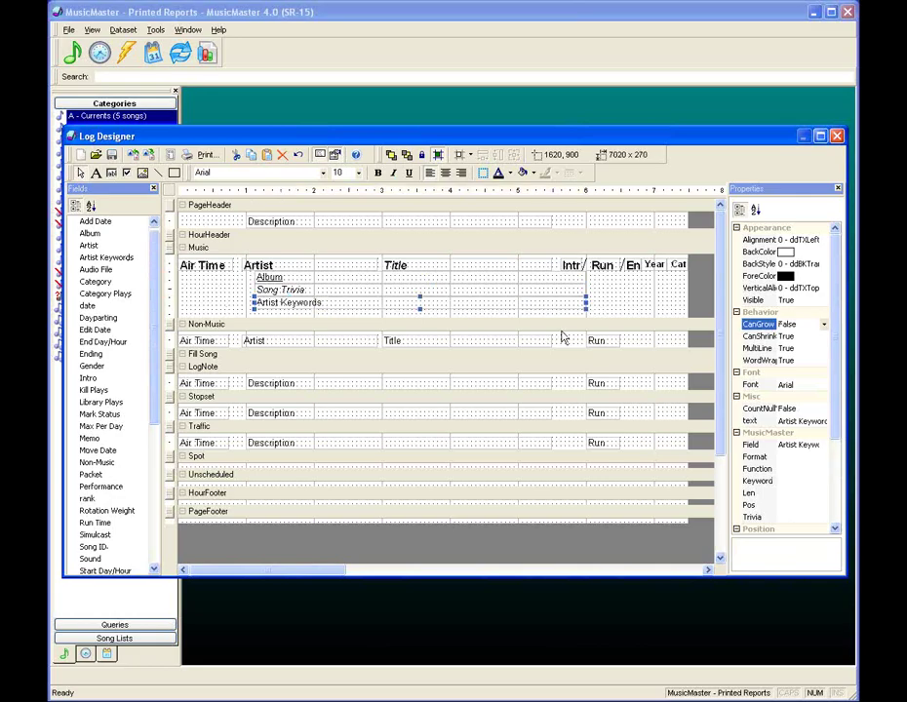
Set the Artist Keywords field's CanGrow property to True and its font to Courier New
{"action": "left_click", "coordinate": [825, 326]}
{"action": "left_click", "coordinate": [824, 325]}
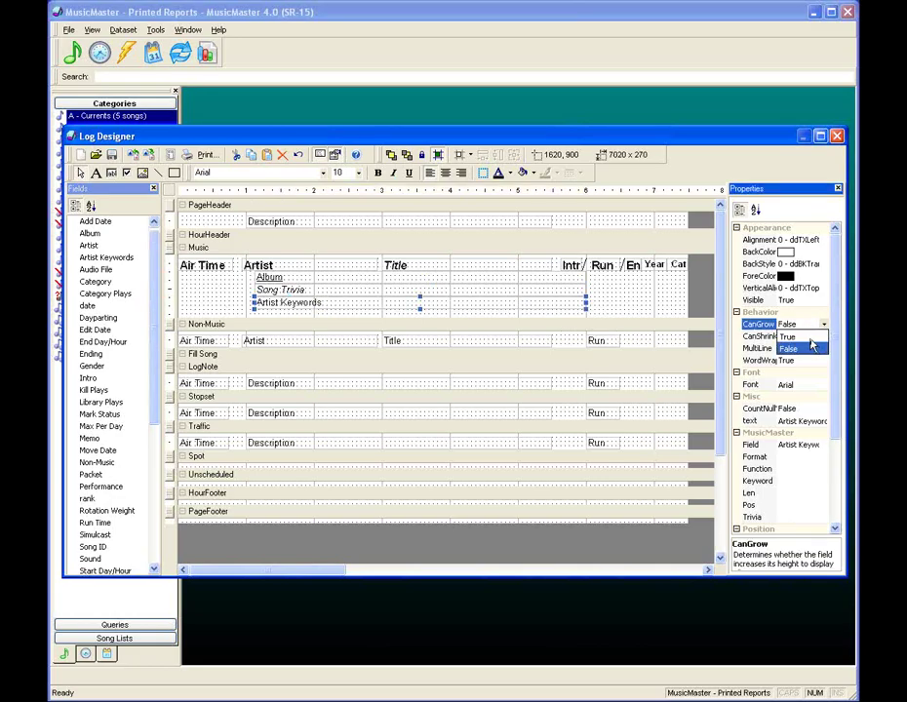
{"action": "left_click", "coordinate": [788, 337]}
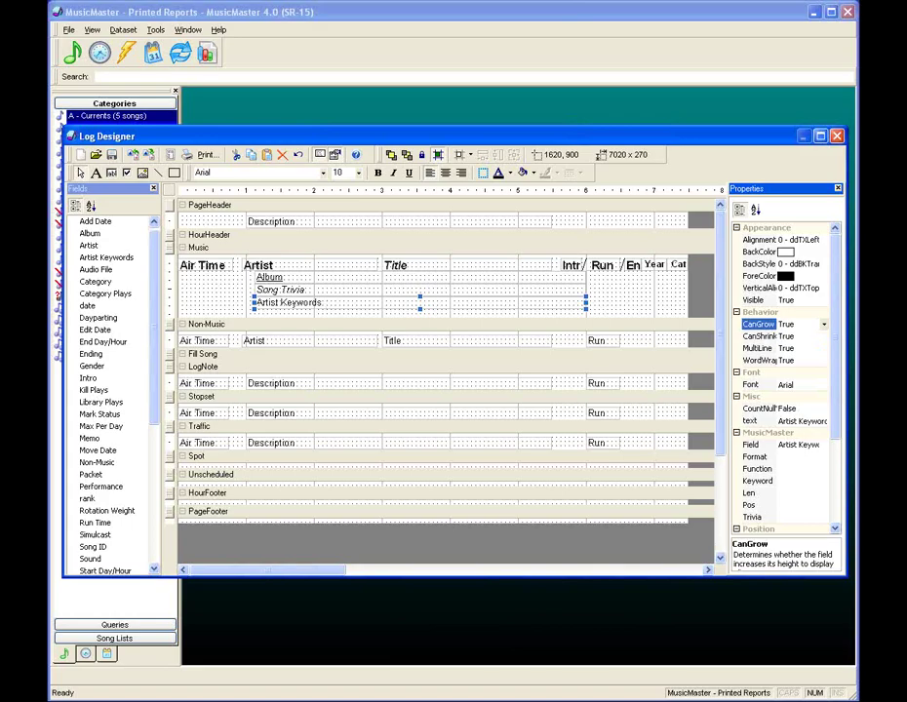
{"action": "left_click", "coordinate": [325, 180]}
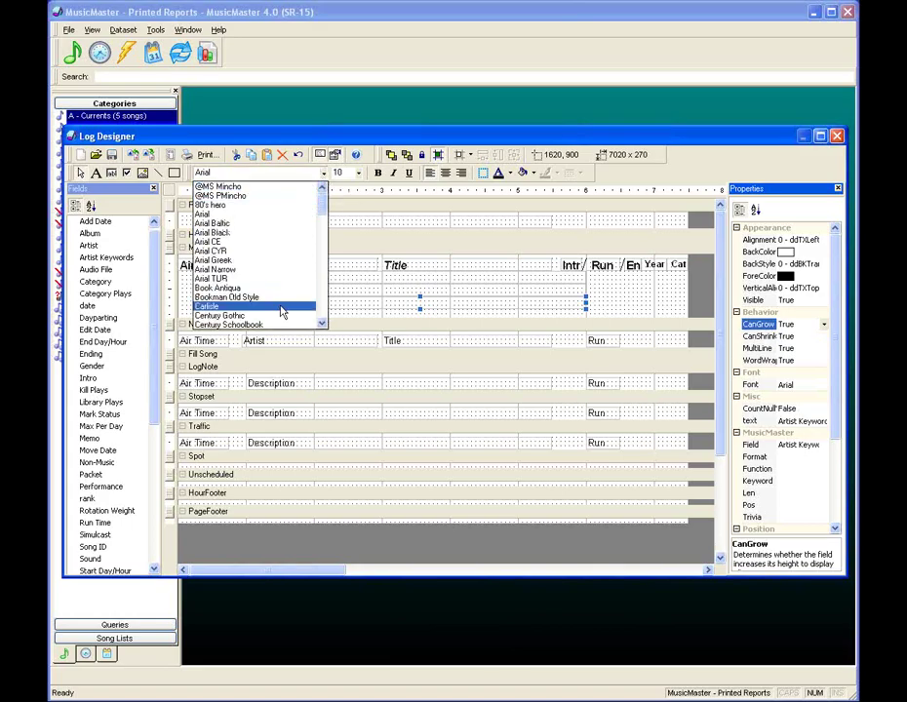
{"action": "left_click", "coordinate": [276, 323]}
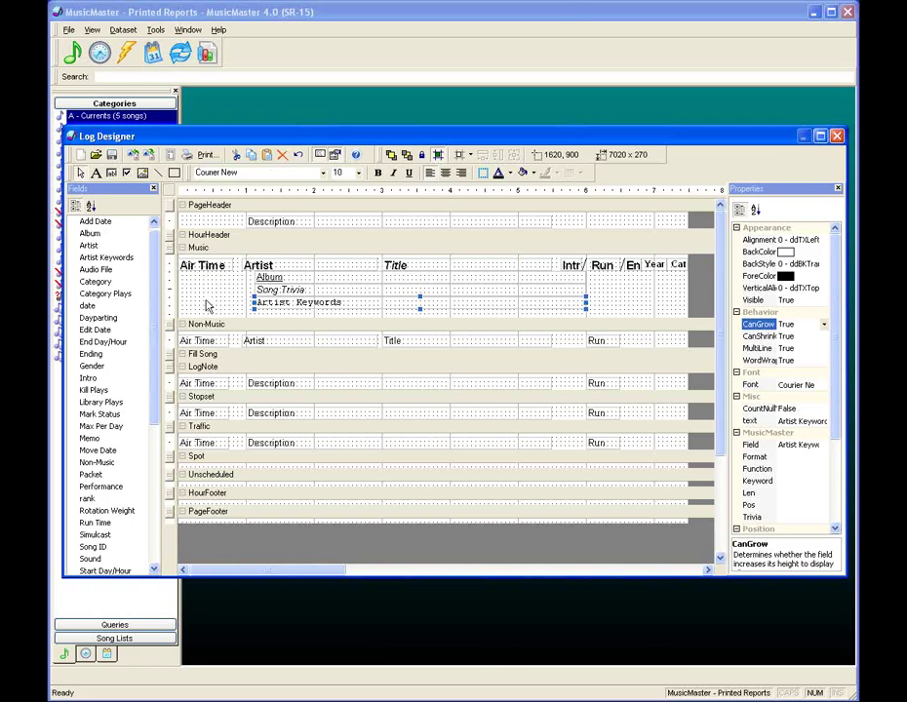
Preview the printed log to check the Album, Song Trivia and Artist Keywords lines, and return to the design
{"action": "left_click", "coordinate": [204, 156]}
{"action": "left_click", "coordinate": [536, 452]}
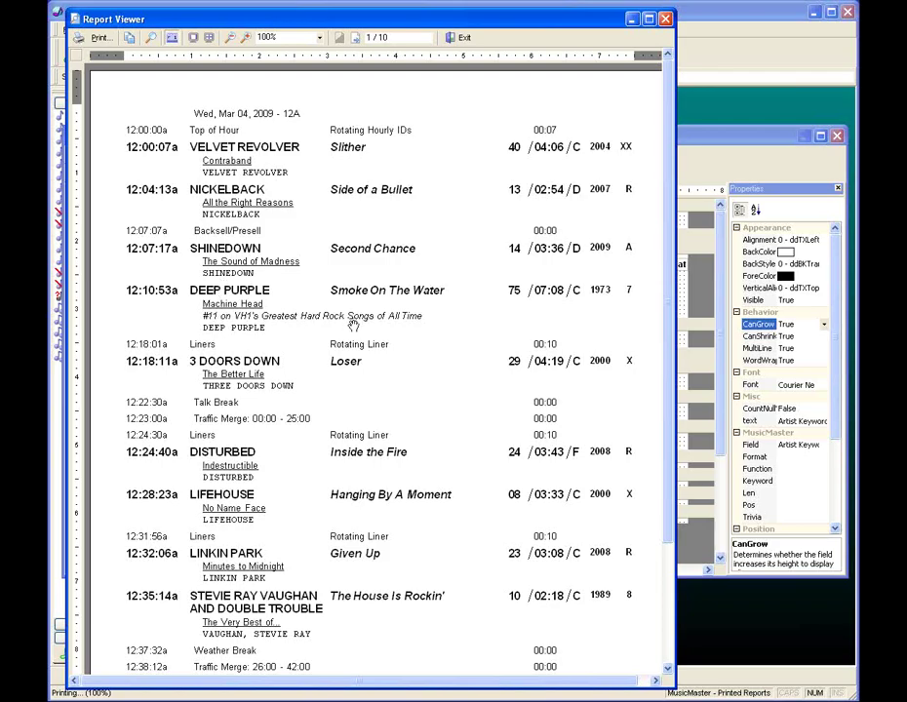
{"action": "left_click", "coordinate": [463, 39]}
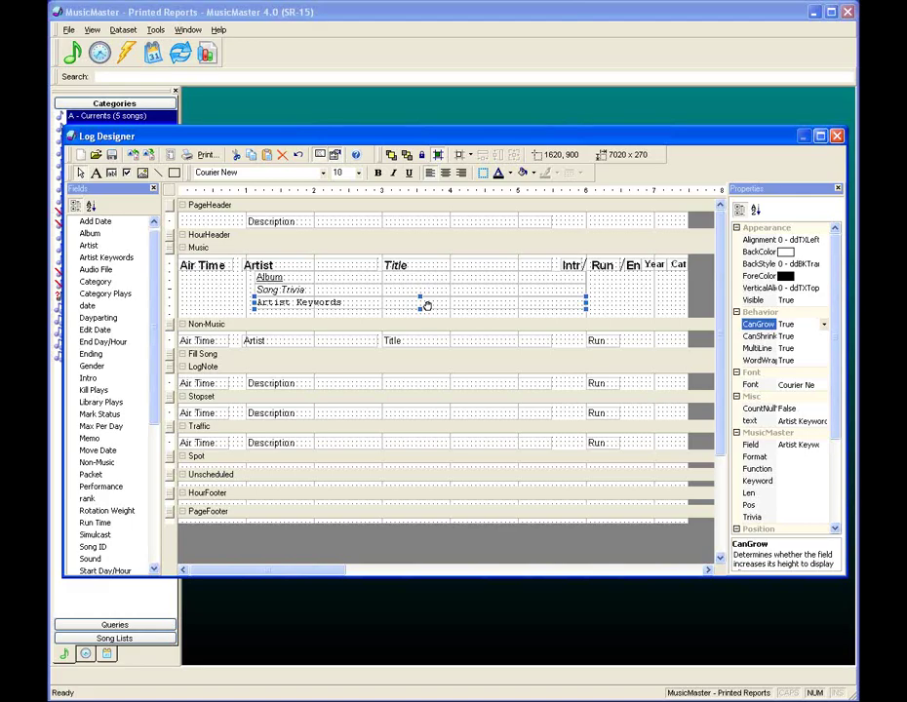
Set the Artist Keywords field's Keyword position to 1 and its Trivia print mode to Active
{"action": "left_click", "coordinate": [788, 482]}
{"action": "type", "text": "1"}
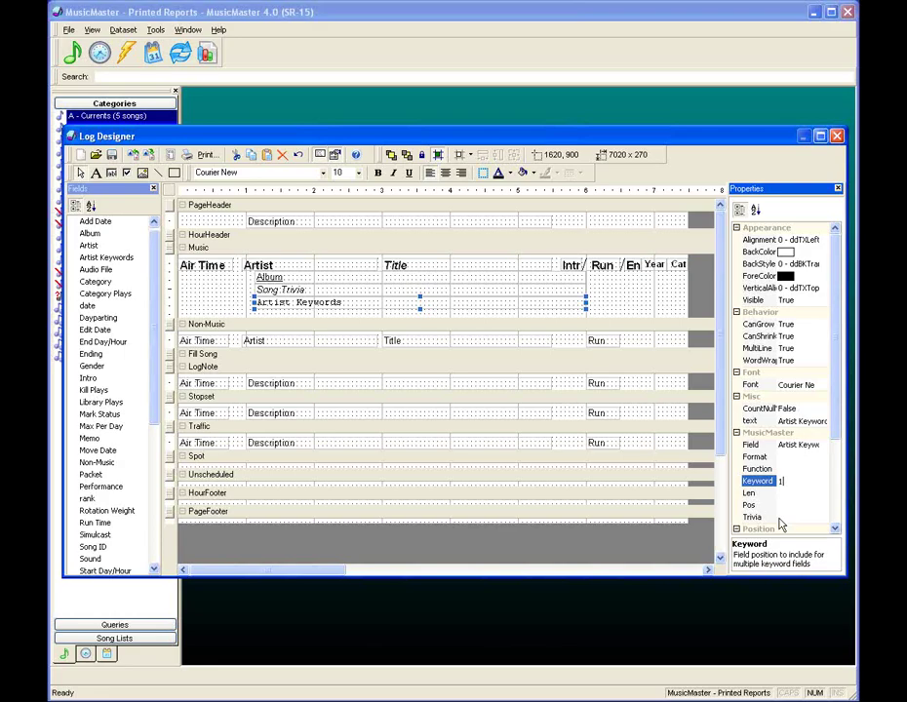
{"action": "left_click", "coordinate": [775, 518]}
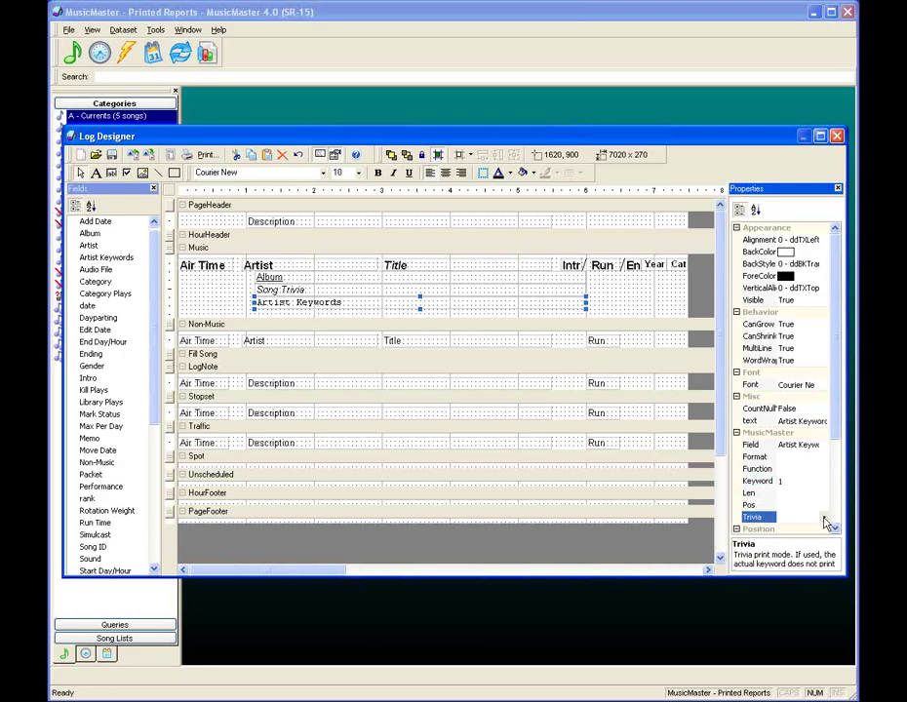
{"action": "left_click", "coordinate": [824, 521]}
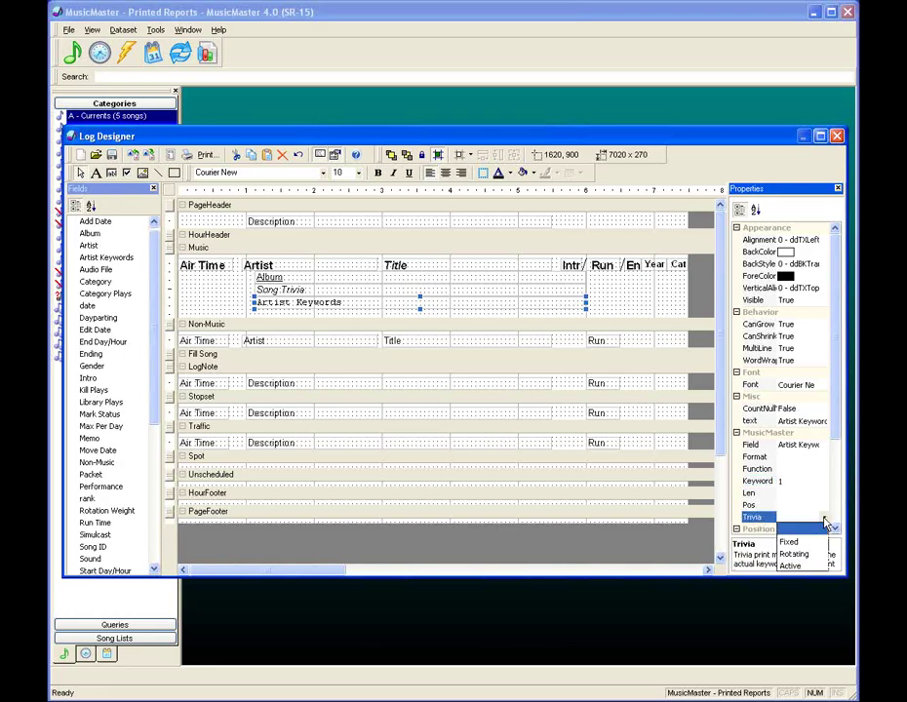
{"action": "left_click", "coordinate": [791, 568]}
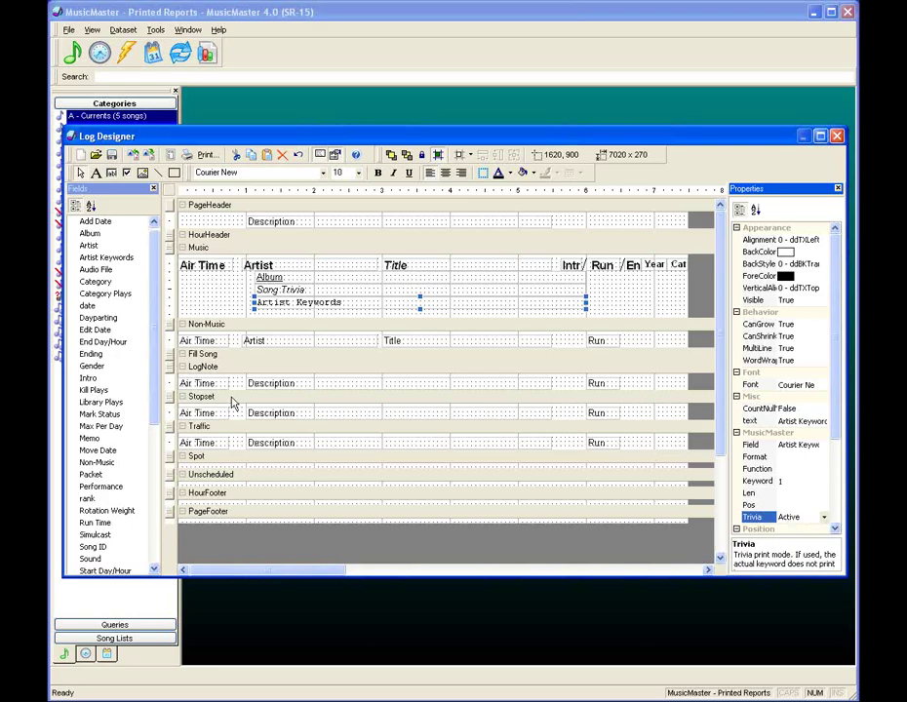
Preview the printed log and examine the artist trivia on the first three pages, and return to the design
{"action": "left_click", "coordinate": [205, 157]}
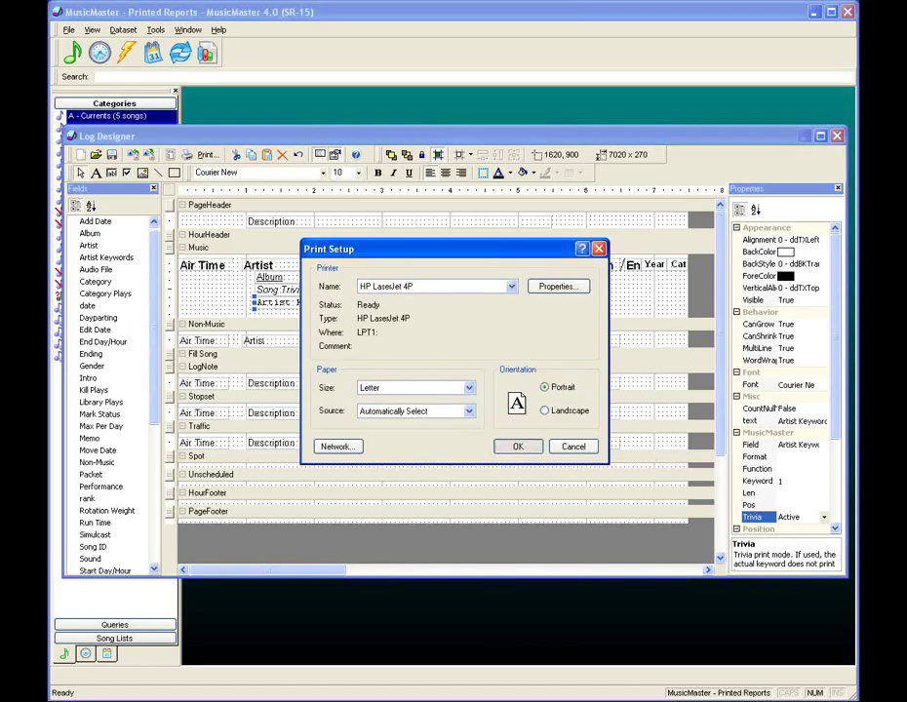
{"action": "left_click", "coordinate": [515, 447]}
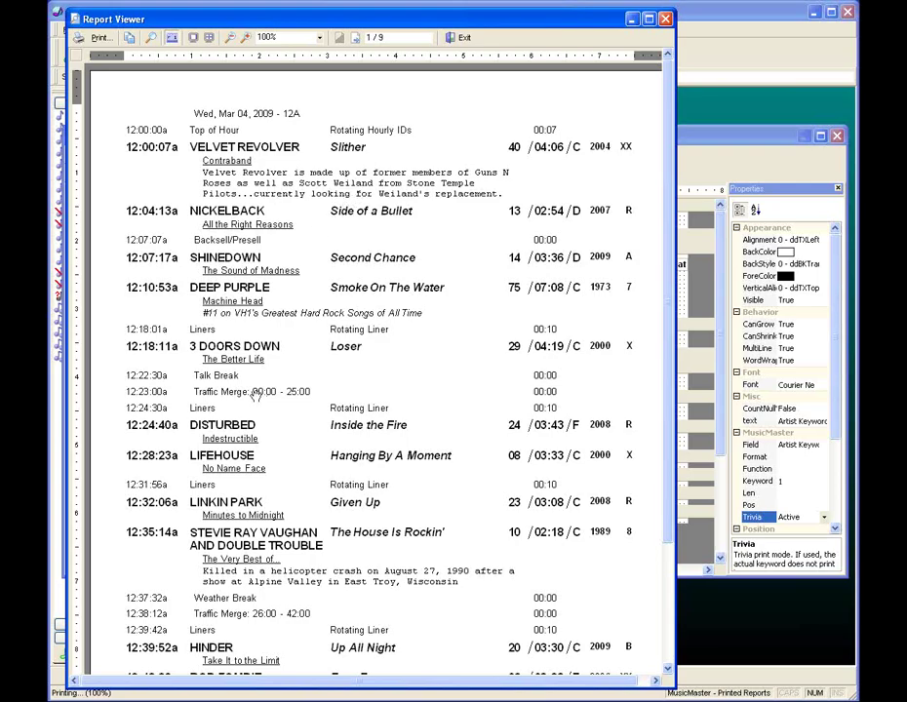
{"action": "scroll", "coordinate": [256, 394], "scroll_direction": "down", "scroll_amount": 1}
{"action": "scroll", "coordinate": [255, 396], "scroll_direction": "down", "scroll_amount": 1}
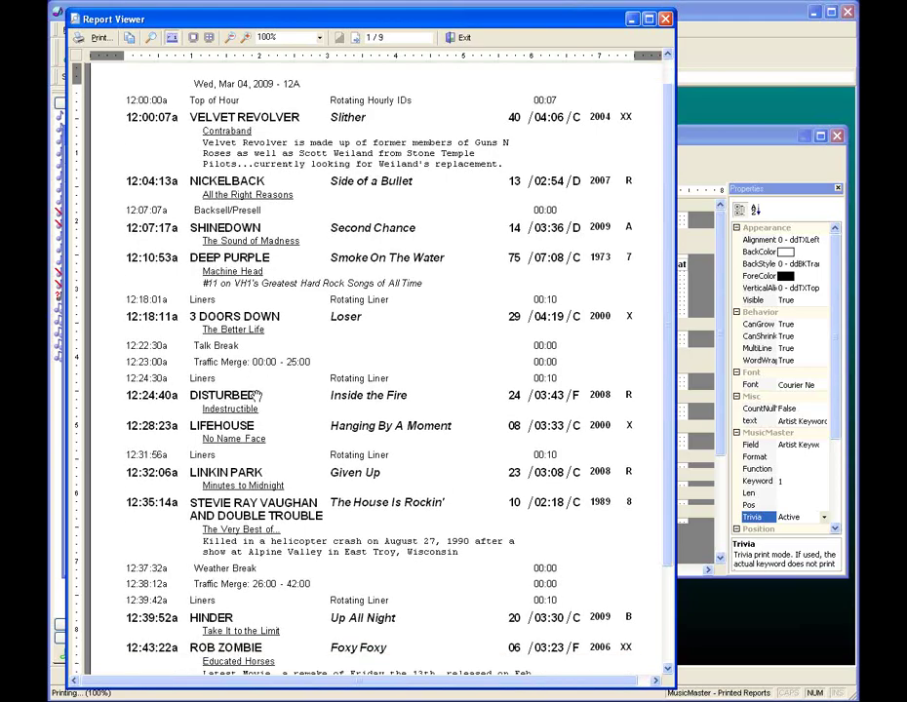
{"action": "scroll", "coordinate": [255, 394], "scroll_direction": "down", "scroll_amount": 3}
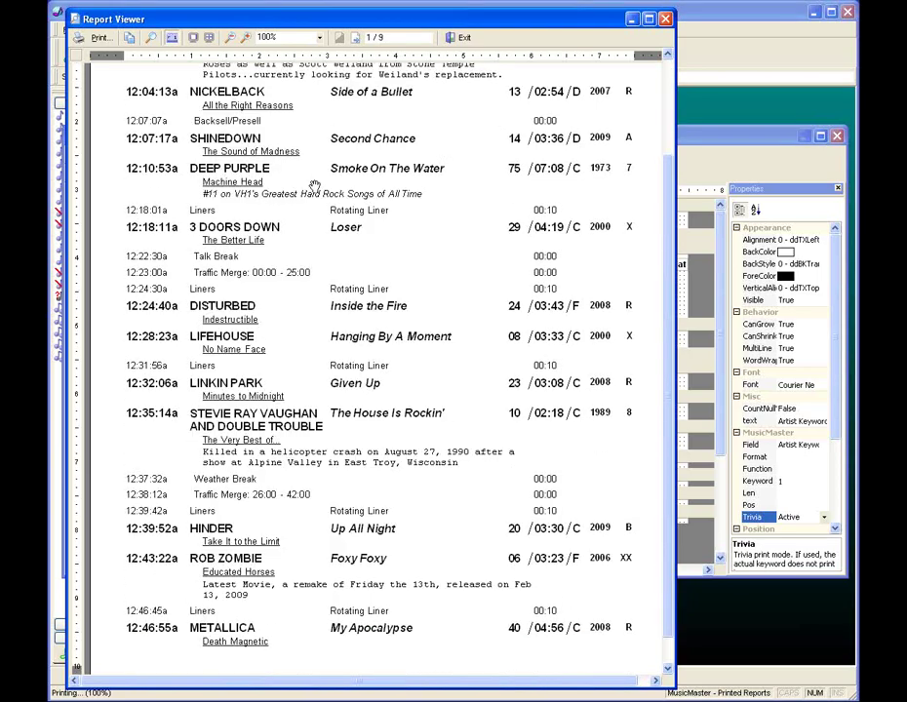
{"action": "left_click", "coordinate": [357, 39]}
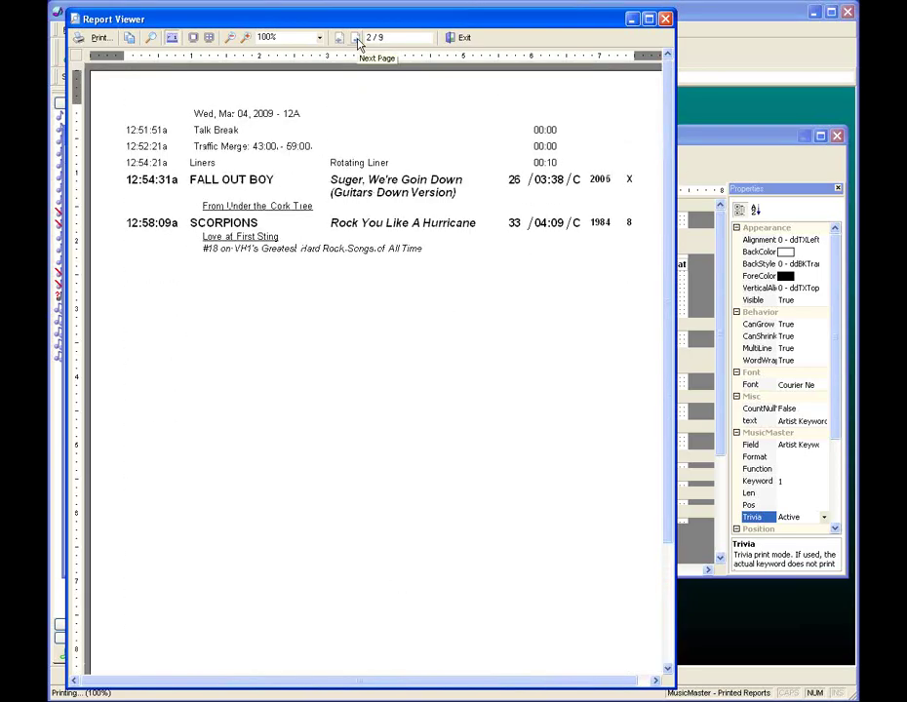
{"action": "left_click", "coordinate": [357, 40]}
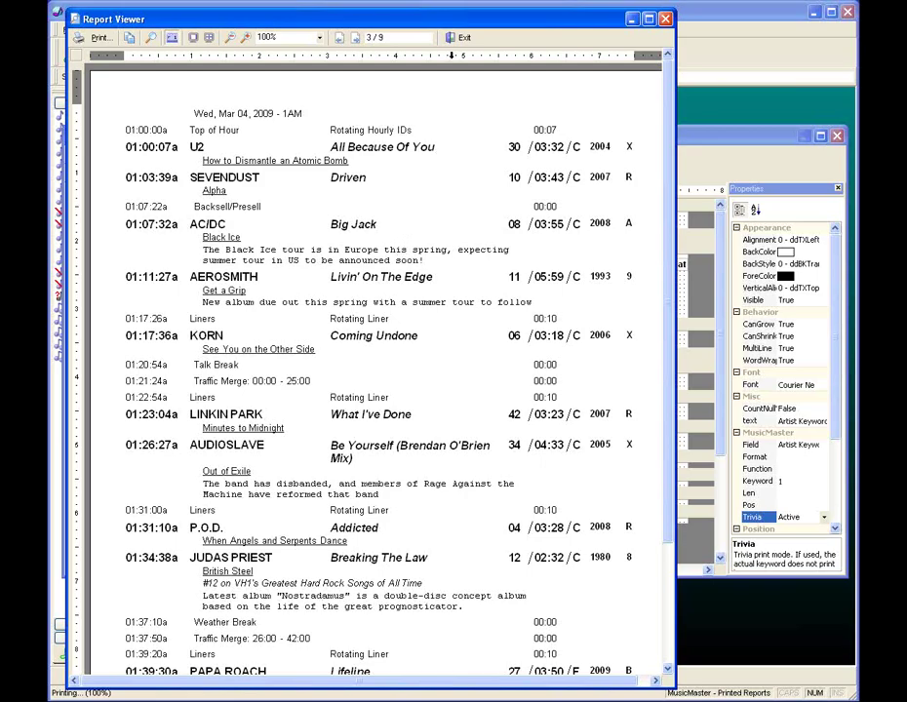
{"action": "left_click", "coordinate": [461, 37]}
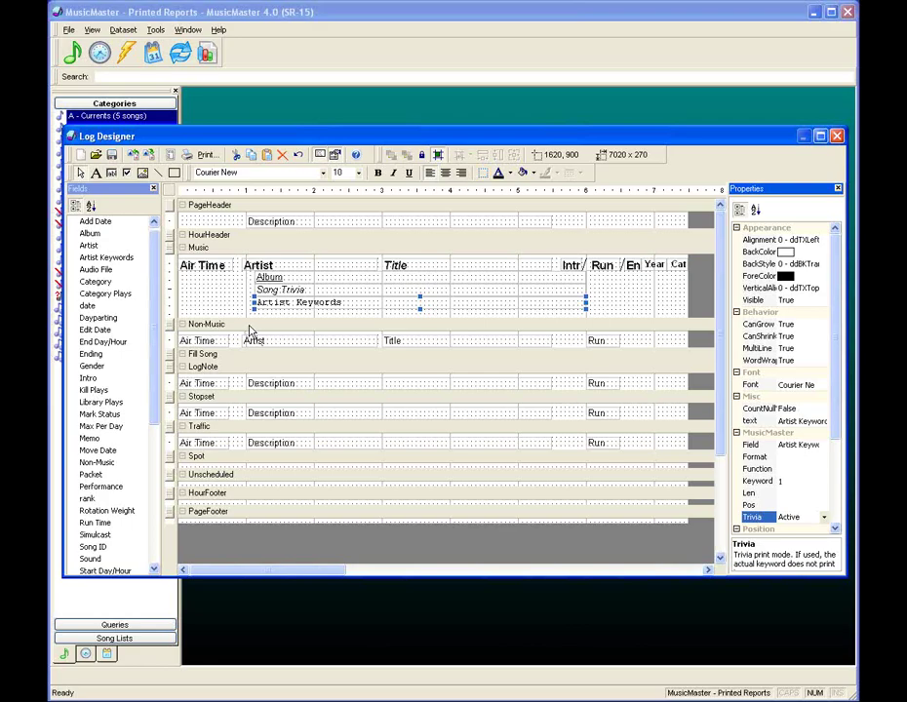
Apply a light gray background to the Non-Music and LogNote sections
{"action": "left_click", "coordinate": [251, 329]}
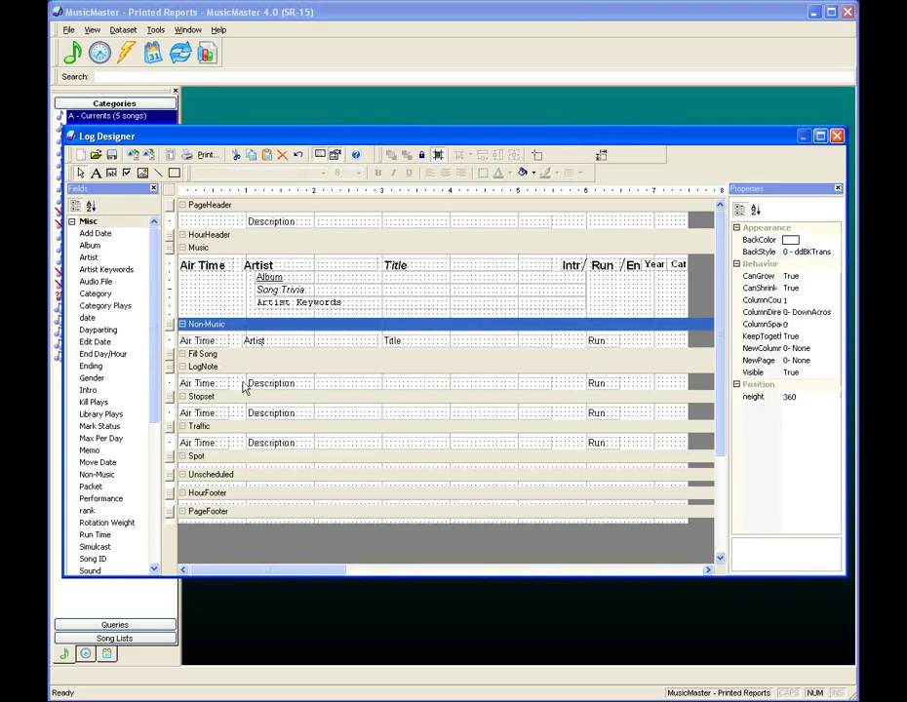
{"action": "left_click", "coordinate": [532, 175]}
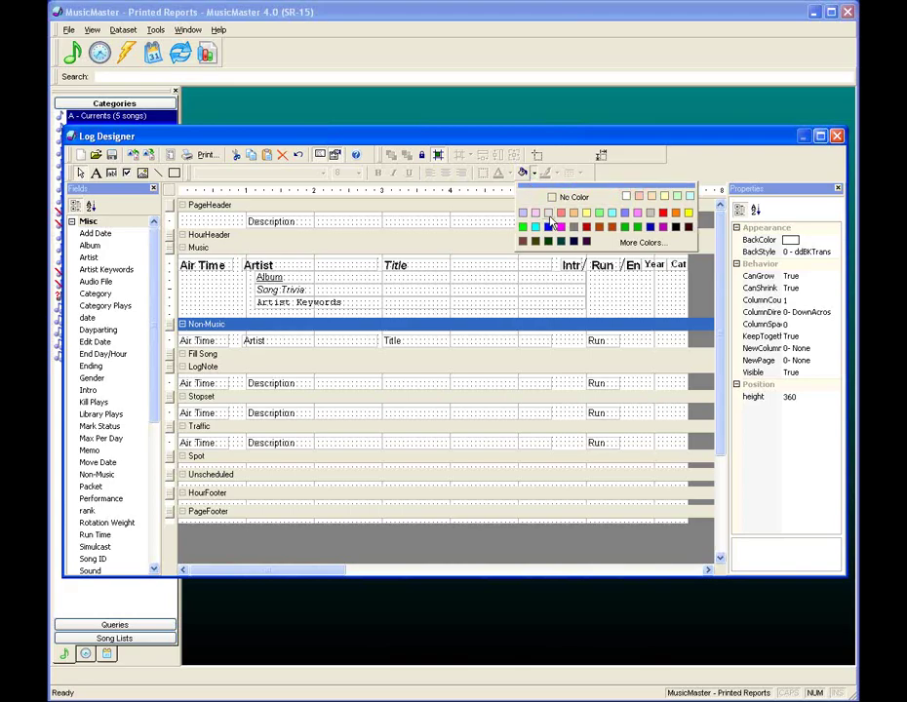
{"action": "left_click", "coordinate": [550, 214]}
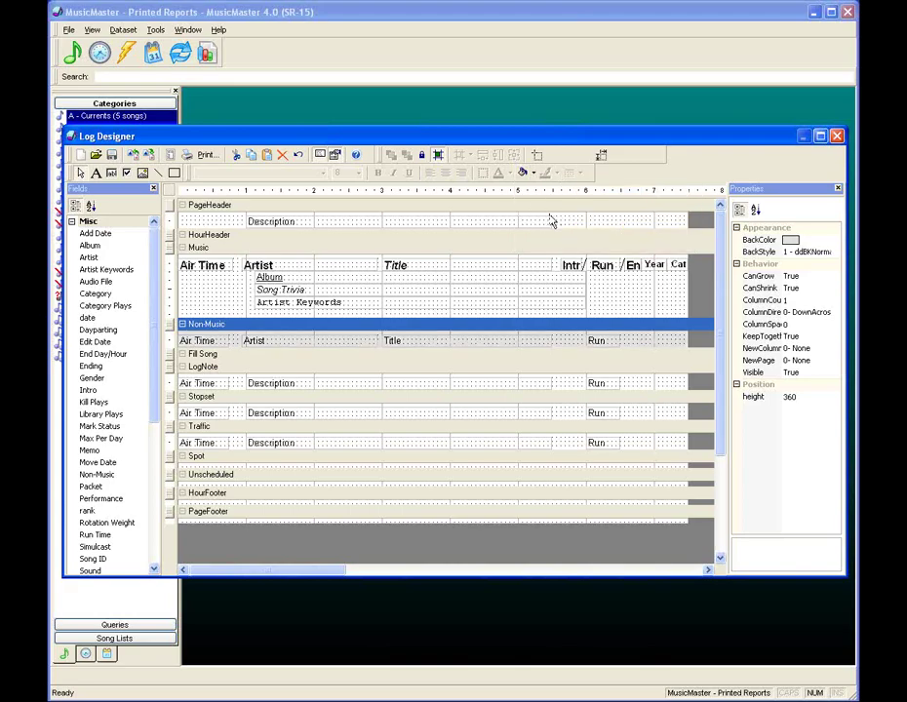
{"action": "left_click", "coordinate": [386, 372]}
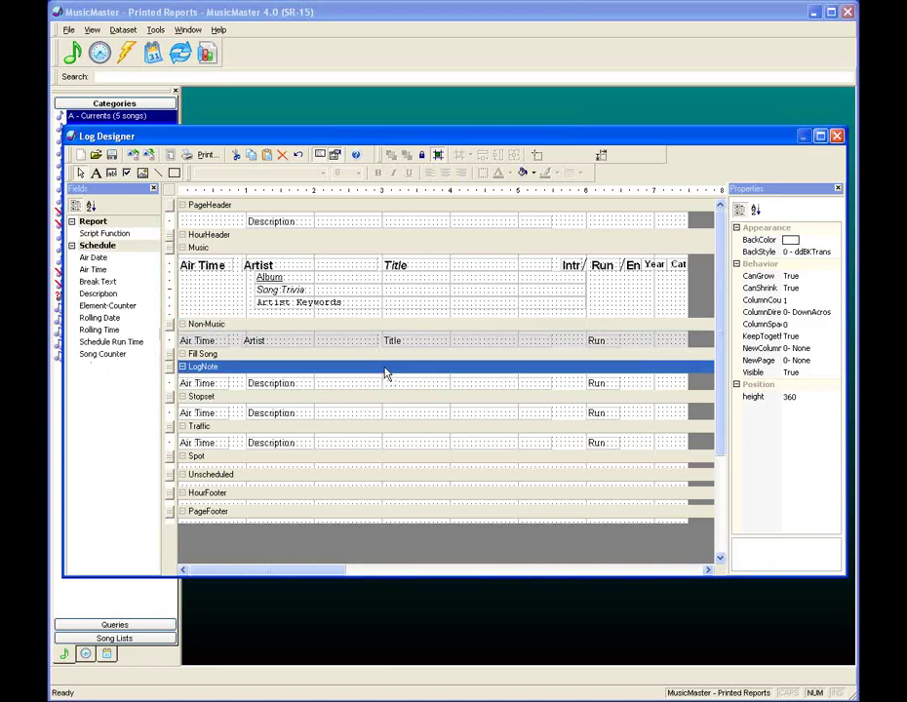
{"action": "left_click", "coordinate": [522, 173]}
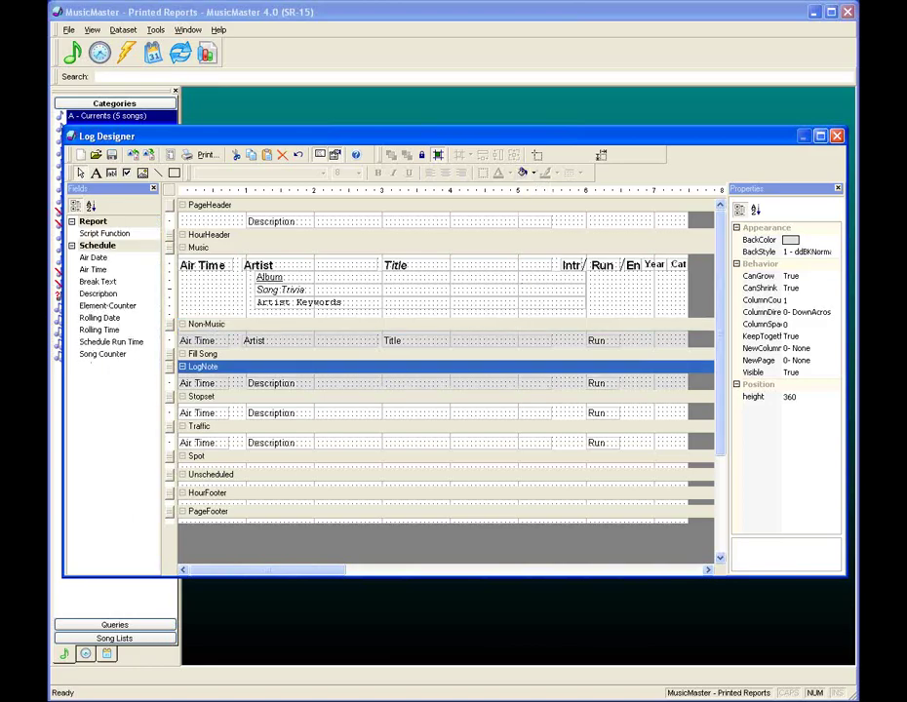
Apply a light gray background to the Stopset section
{"action": "left_click", "coordinate": [343, 402]}
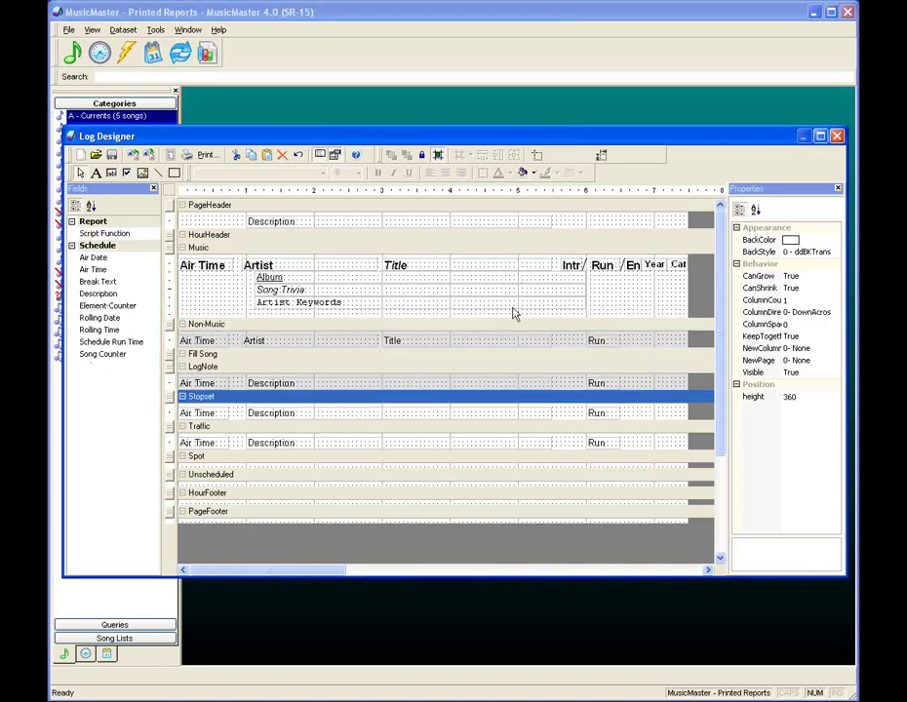
{"action": "left_click", "coordinate": [533, 173]}
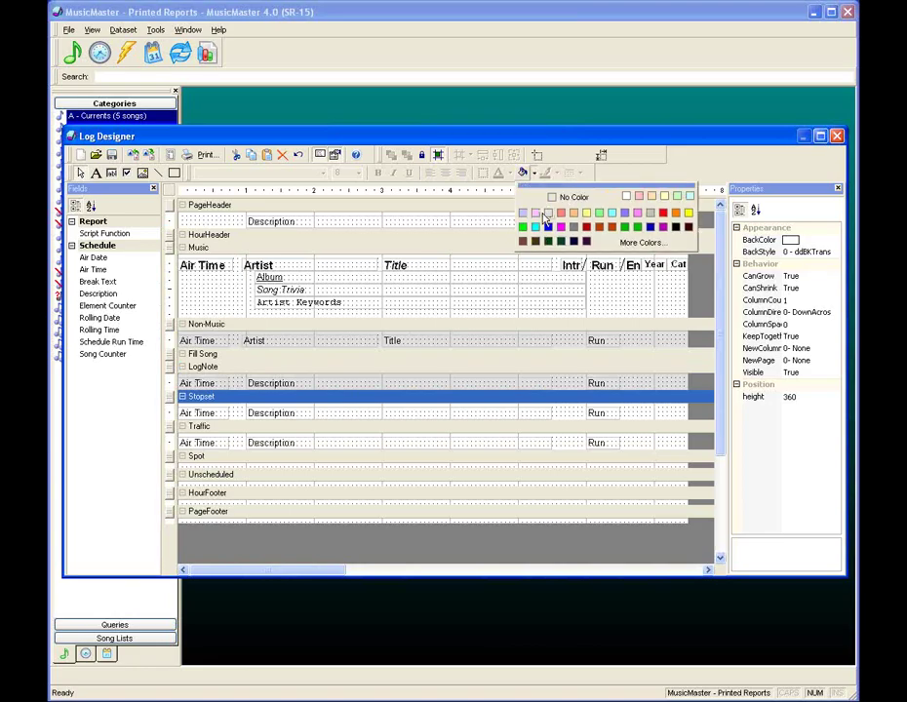
{"action": "left_click", "coordinate": [549, 216]}
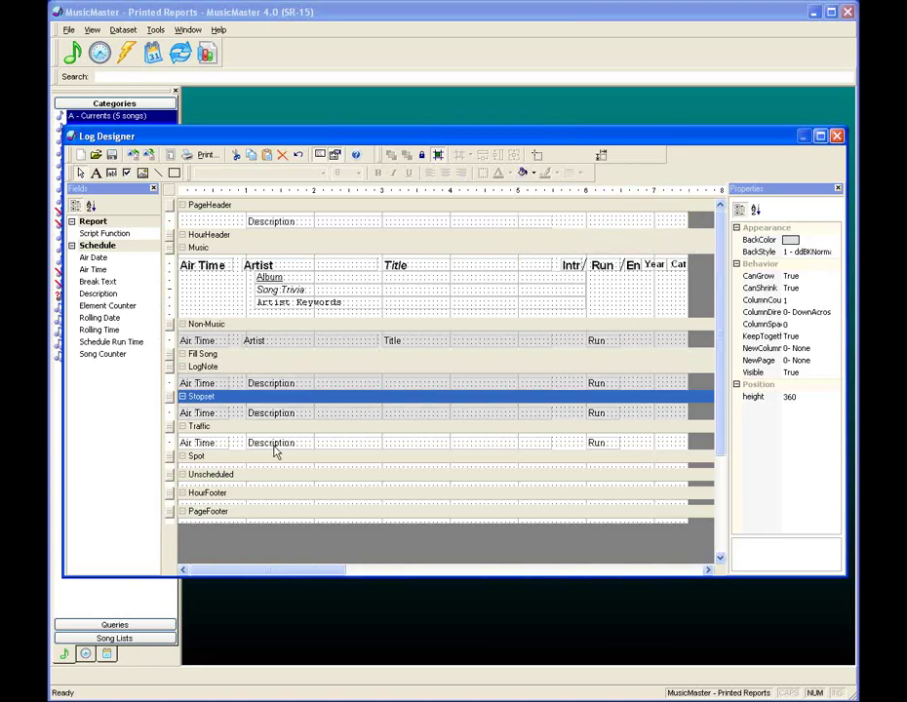
Try a yellow background on the Stopset section and return it to light gray
{"action": "left_click", "coordinate": [534, 175]}
{"action": "left_click", "coordinate": [533, 176]}
{"action": "left_click", "coordinate": [533, 176]}
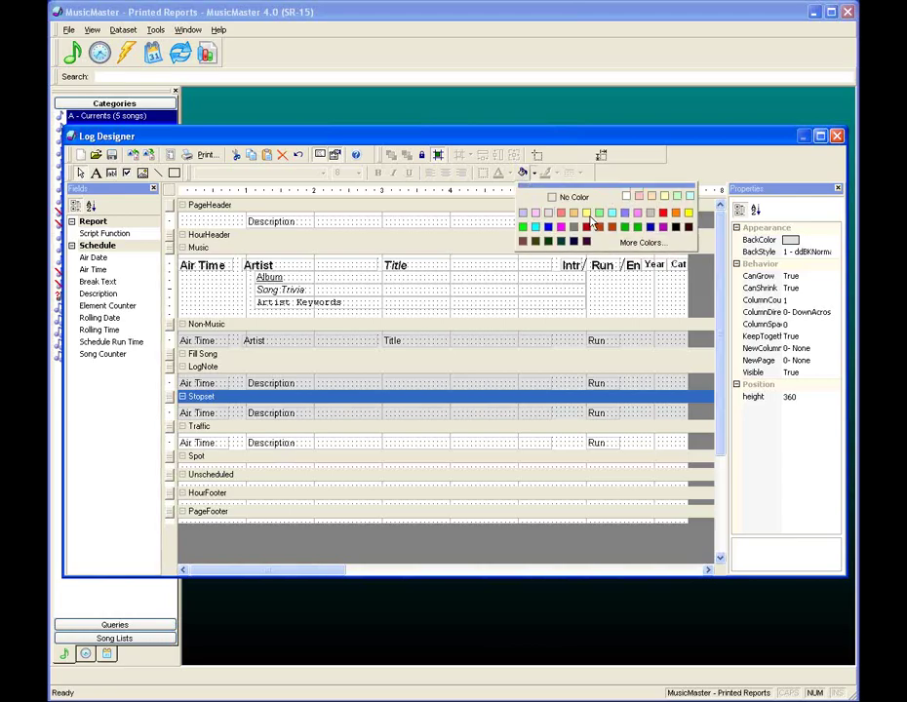
{"action": "left_click", "coordinate": [586, 213]}
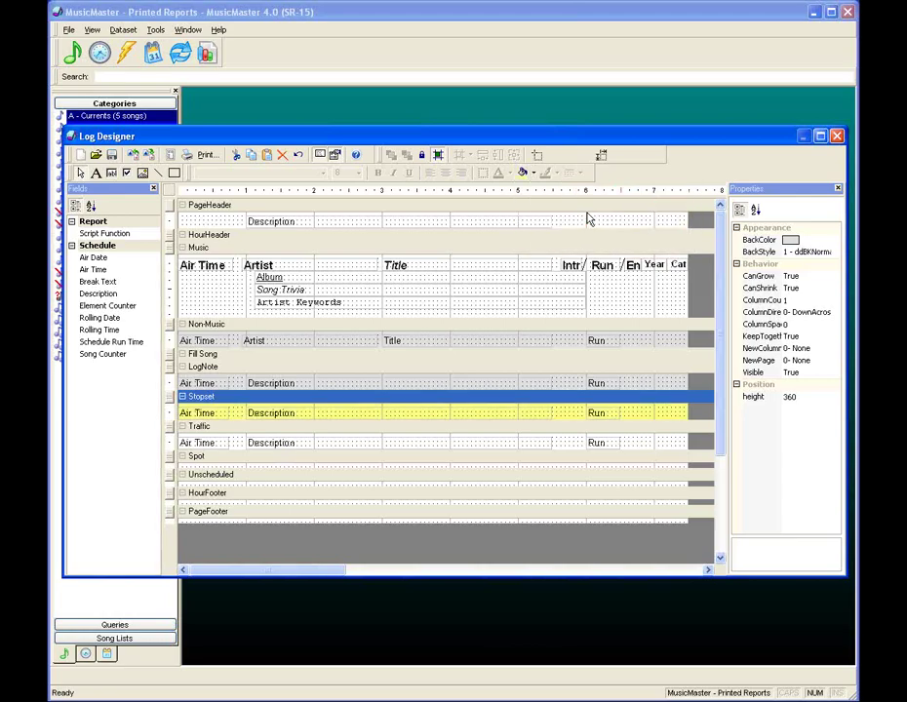
{"action": "left_click", "coordinate": [532, 175]}
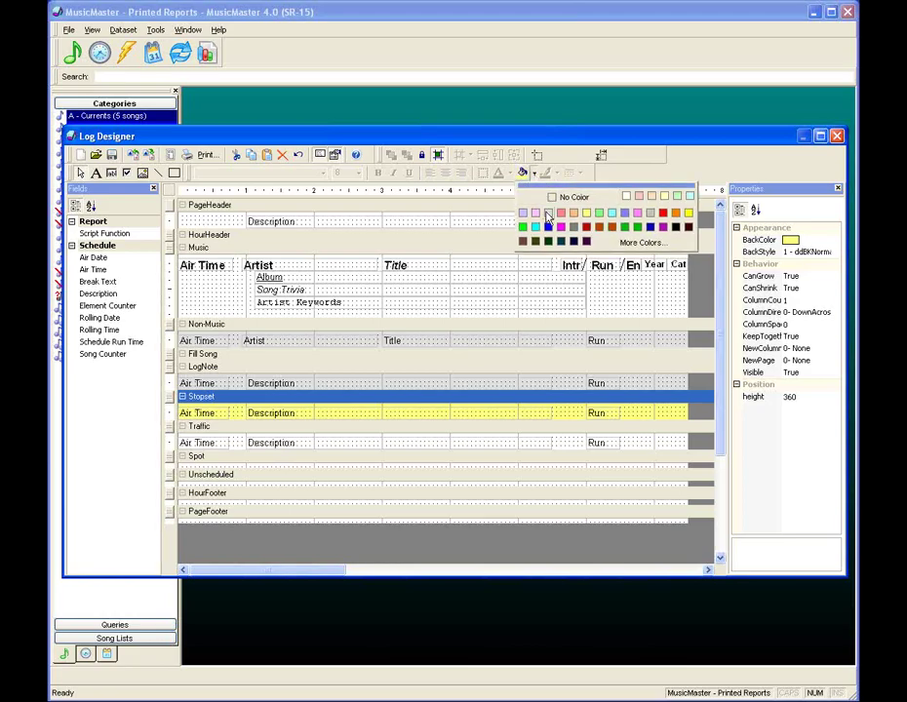
{"action": "left_click", "coordinate": [552, 199]}
Apply a light gray background to the Traffic section and enlarge the Spot section to a height of 540
{"action": "left_click", "coordinate": [337, 431]}
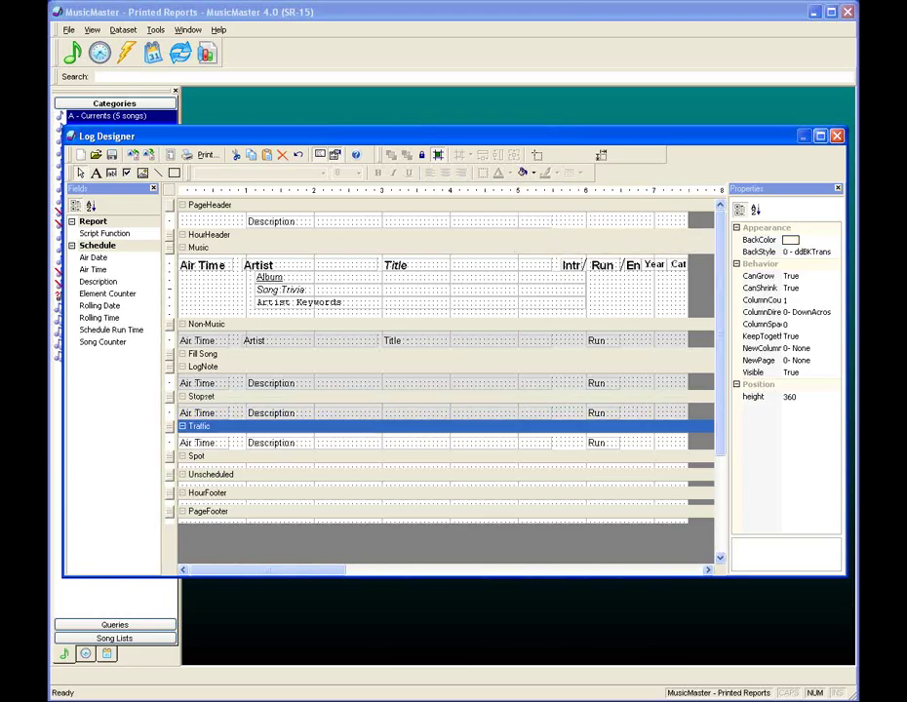
{"action": "left_click", "coordinate": [523, 175]}
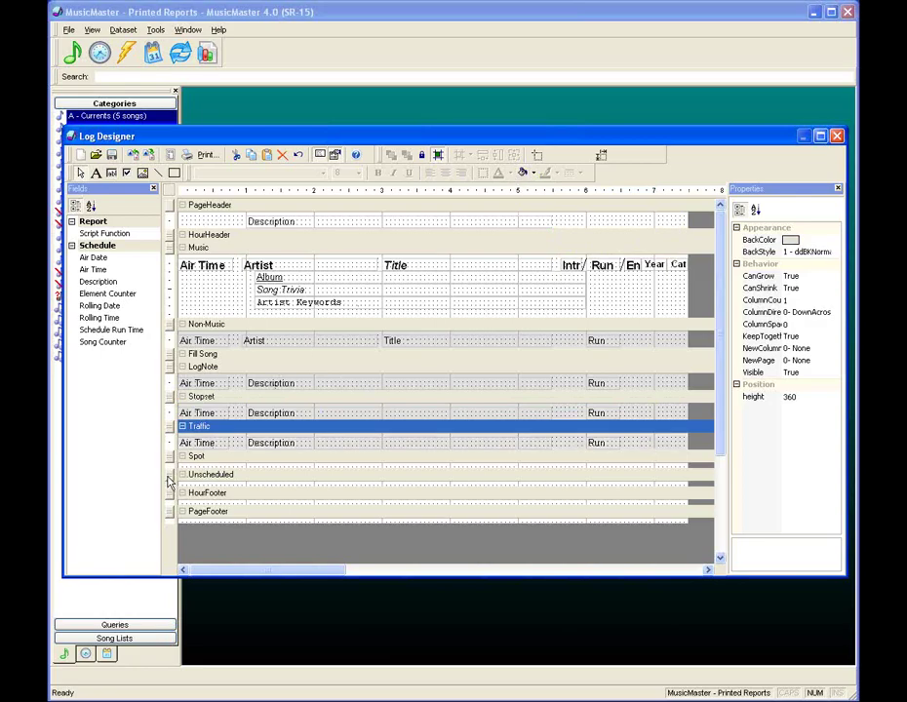
{"action": "left_click_drag", "start_coordinate": [168, 482], "coordinate": [170, 502]}
{"action": "left_click", "coordinate": [206, 478]}
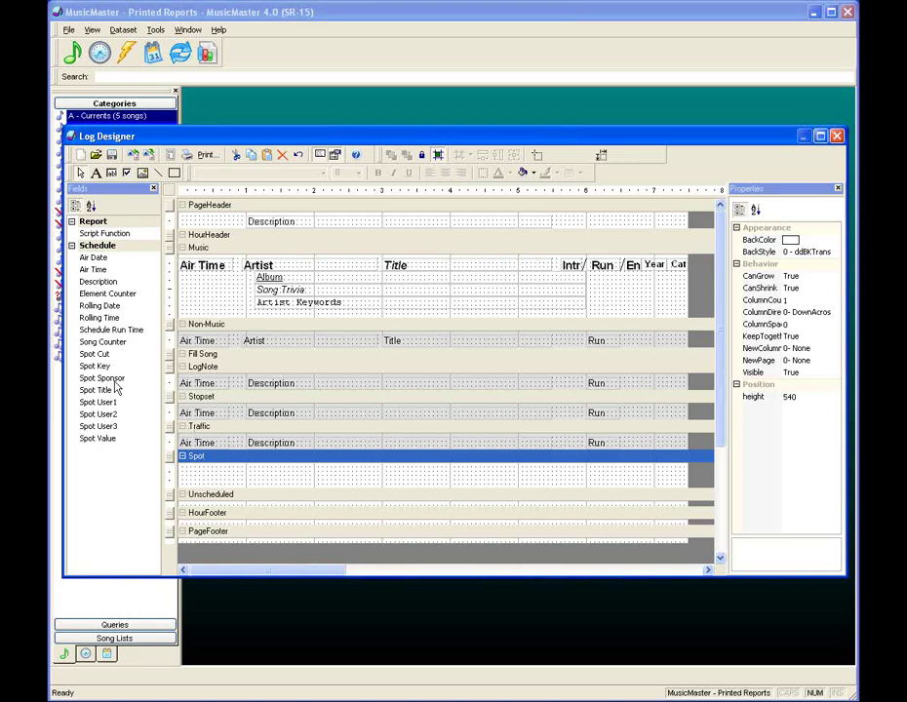
Add a Spot Sponsor field to the Spot section, widen it to about 4050, and set its font size to 8
{"action": "left_click_drag", "start_coordinate": [110, 379], "coordinate": [273, 471]}
{"action": "left_click_drag", "start_coordinate": [342, 469], "coordinate": [462, 469]}
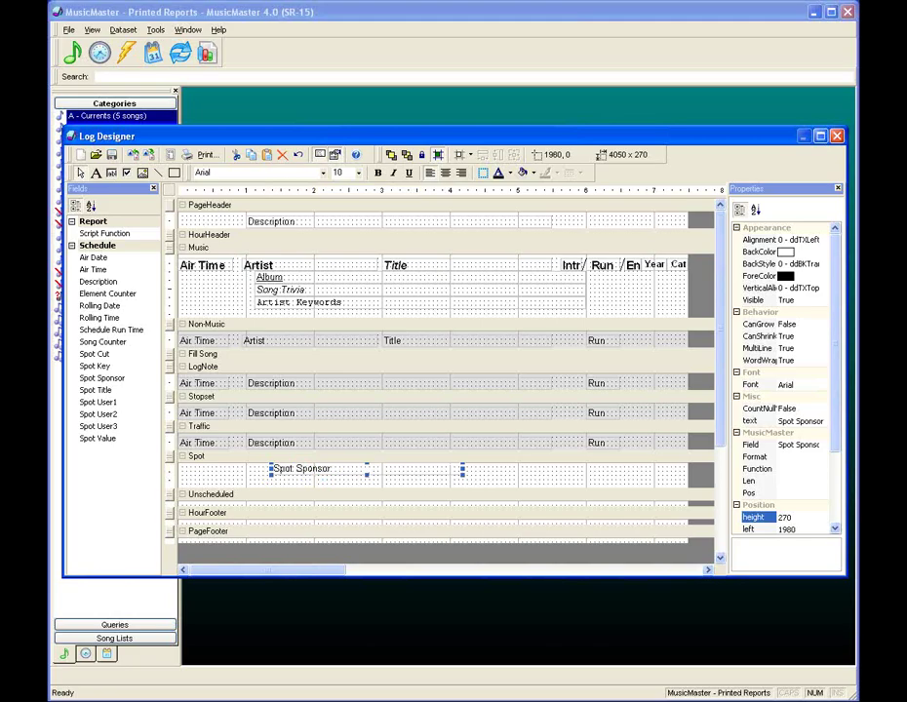
{"action": "left_click", "coordinate": [358, 173]}
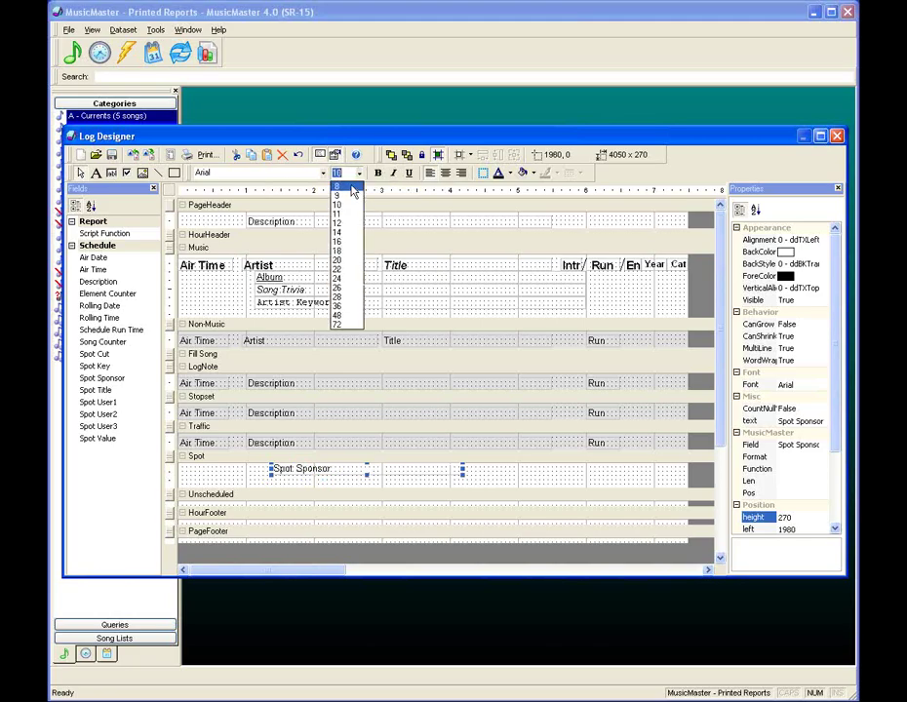
{"action": "left_click", "coordinate": [337, 187]}
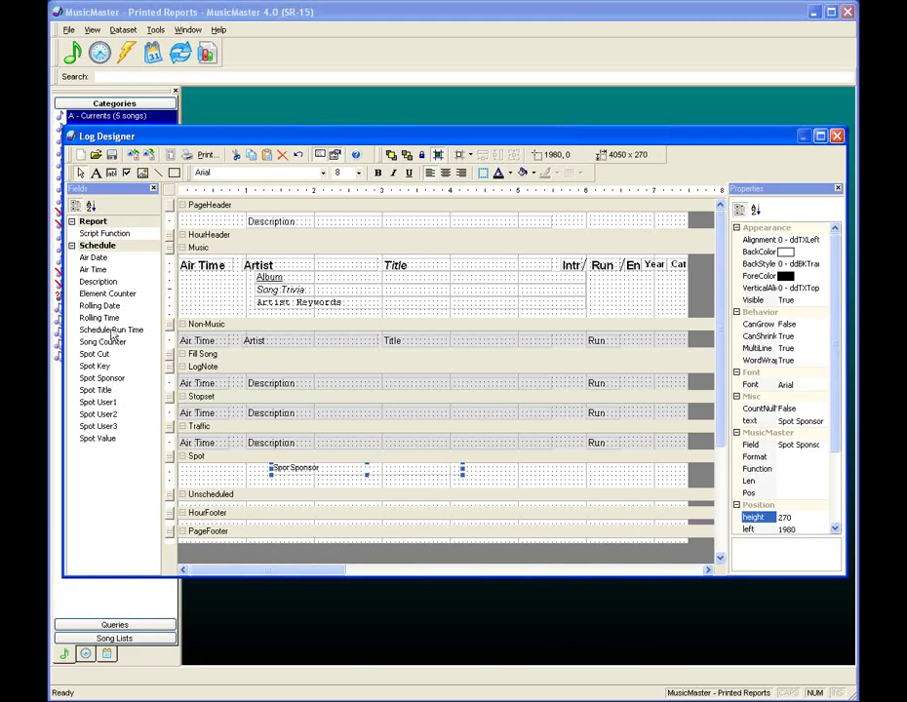
Add a Schedule Run Time field to the Spot section, about 810 wide and aligned under the Run column, with font size 8
{"action": "left_click", "coordinate": [111, 330]}
{"action": "left_click_drag", "start_coordinate": [536, 472], "coordinate": [533, 473]}
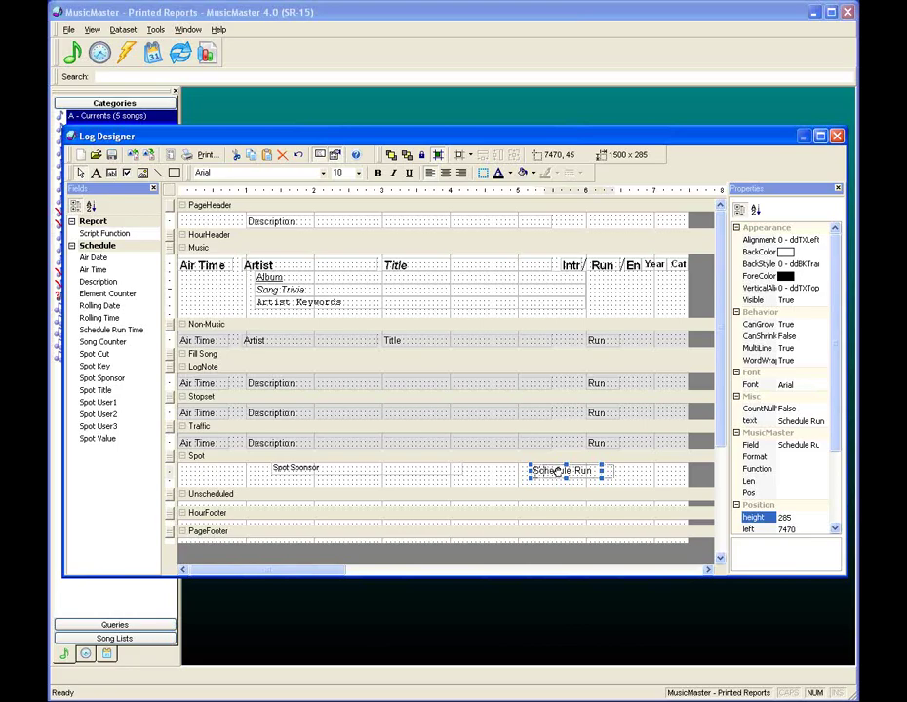
{"action": "left_click_drag", "start_coordinate": [559, 471], "coordinate": [552, 481]}
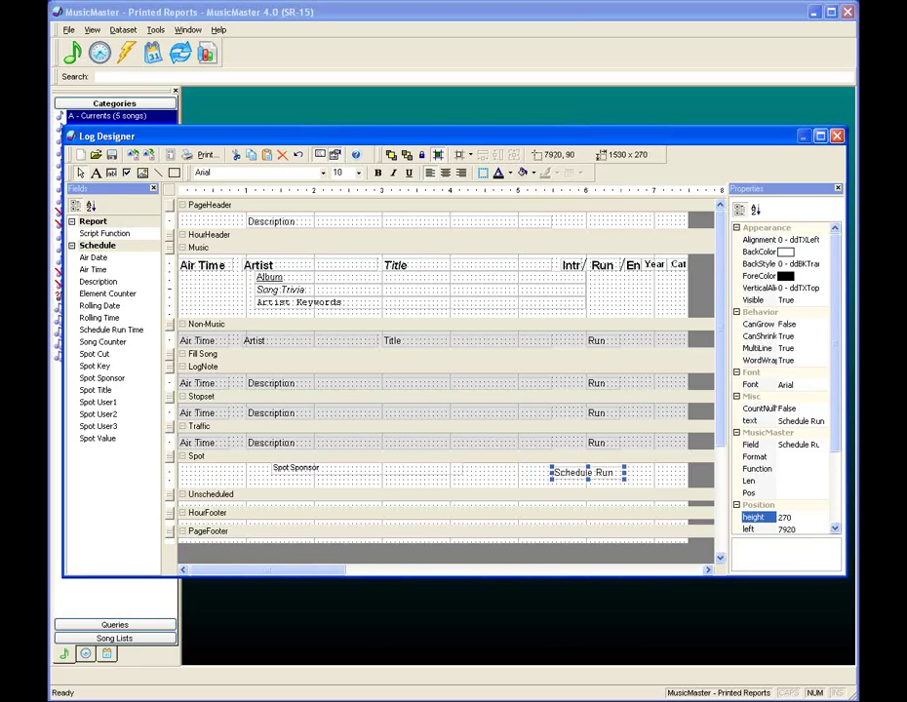
{"action": "left_click_drag", "start_coordinate": [550, 472], "coordinate": [585, 473]}
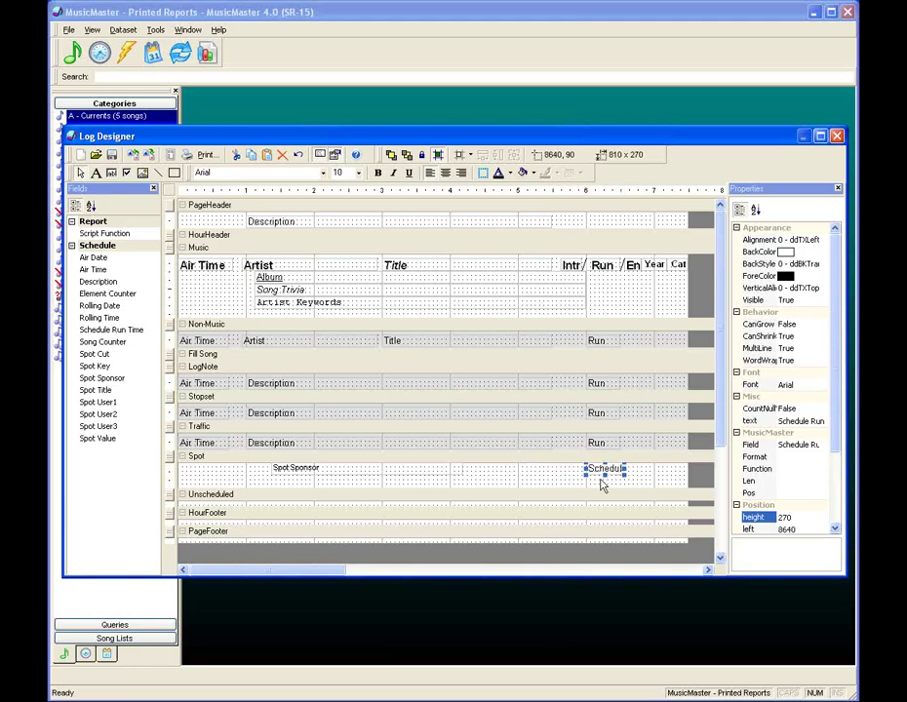
{"action": "left_click", "coordinate": [358, 173]}
{"action": "left_click", "coordinate": [347, 185]}
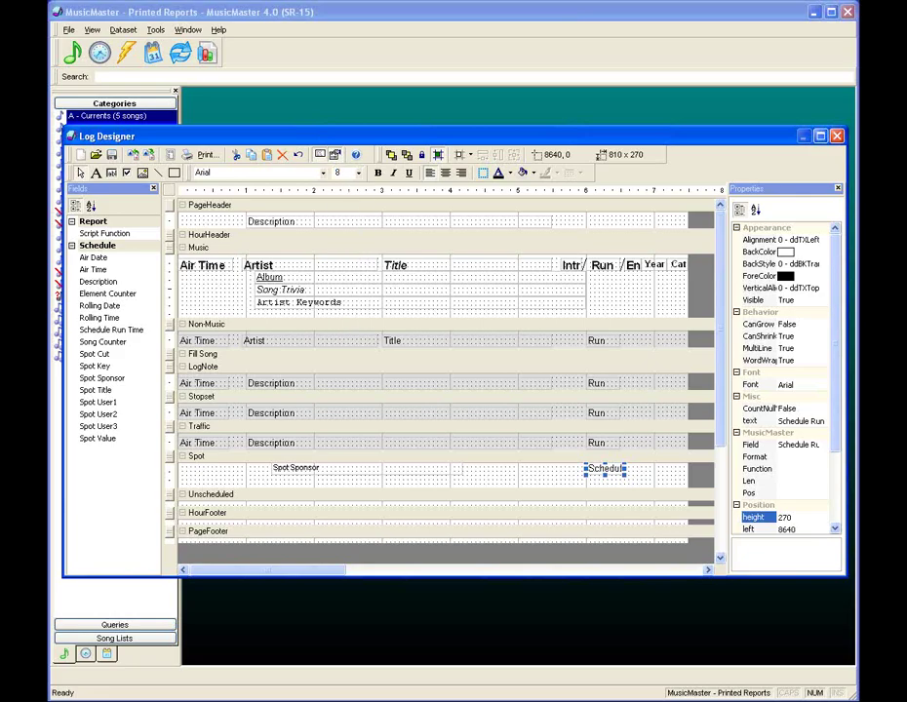
Apply a light gray background to the Spot section and shrink the Spot section to height 270 and the Music section to its fields
{"action": "left_click", "coordinate": [315, 472]}
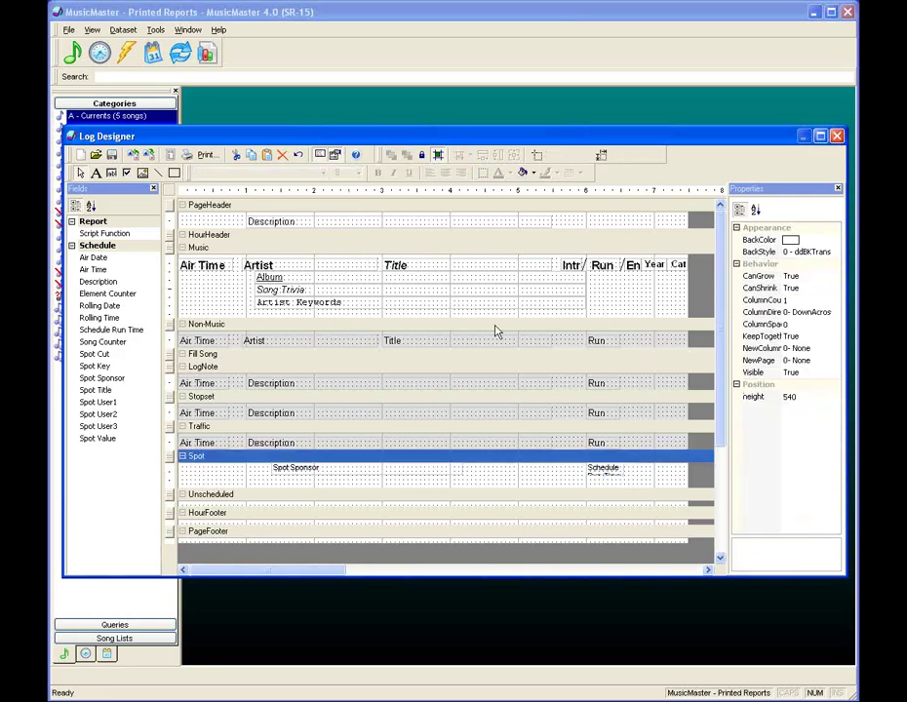
{"action": "left_click", "coordinate": [533, 174]}
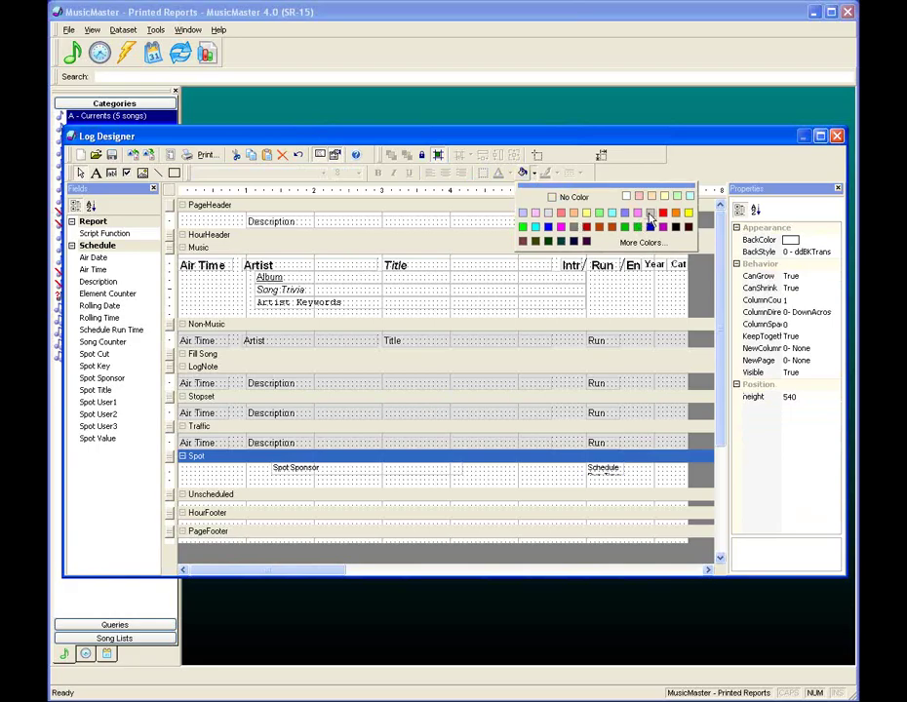
{"action": "left_click", "coordinate": [548, 218]}
{"action": "left_click_drag", "start_coordinate": [171, 489], "coordinate": [171, 477]}
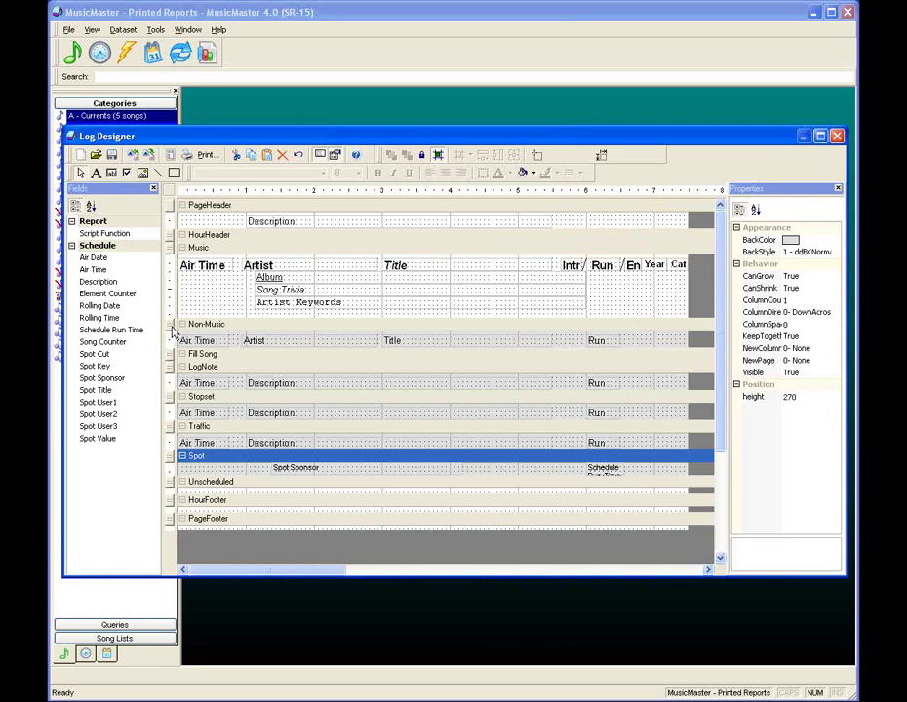
{"action": "left_click_drag", "start_coordinate": [172, 330], "coordinate": [172, 322]}
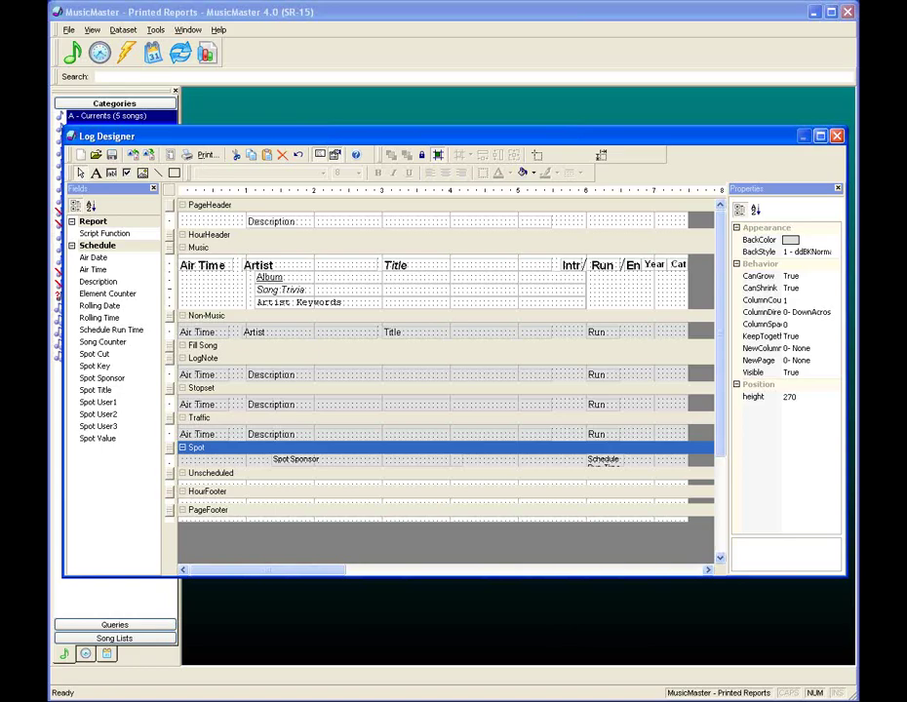
Preview the printed log to check the gray shading and the spot sponsor lines, and return to the design
{"action": "left_click", "coordinate": [205, 155]}
{"action": "left_click", "coordinate": [518, 446]}
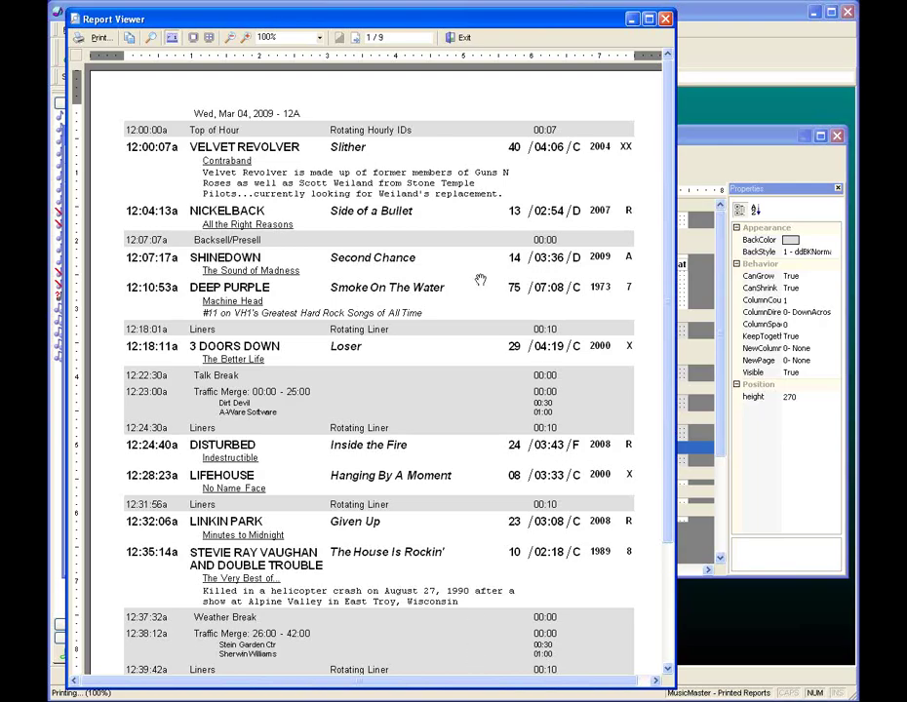
{"action": "left_click", "coordinate": [458, 39]}
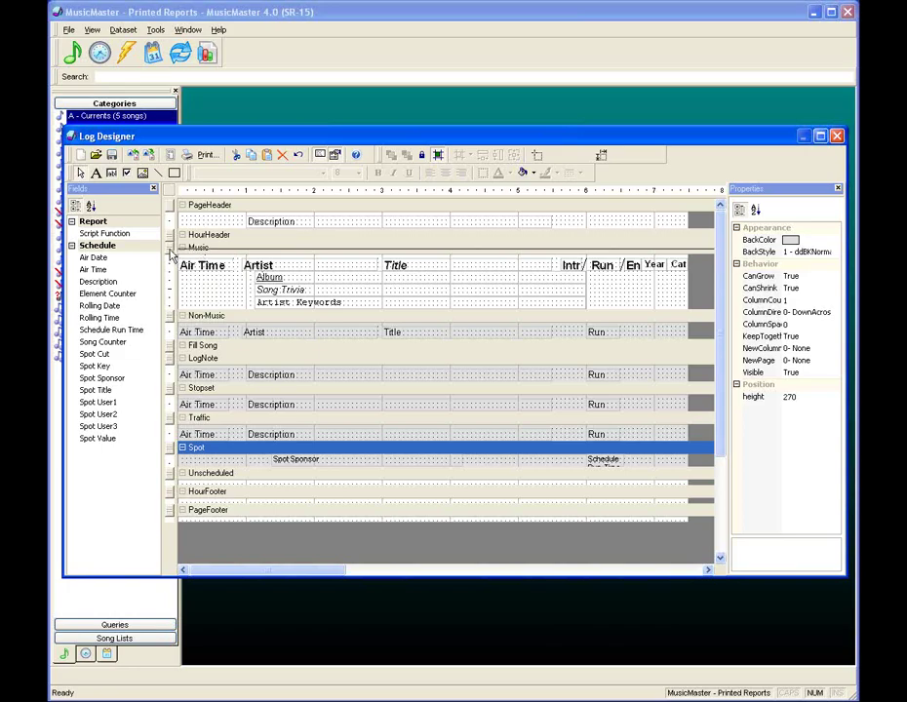
Enlarge the HourHeader section to about 915 high and add an "Airtime" label about 1080 wide above the Air Time column
{"action": "left_click_drag", "start_coordinate": [169, 257], "coordinate": [169, 287]}
{"action": "left_click", "coordinate": [210, 237]}
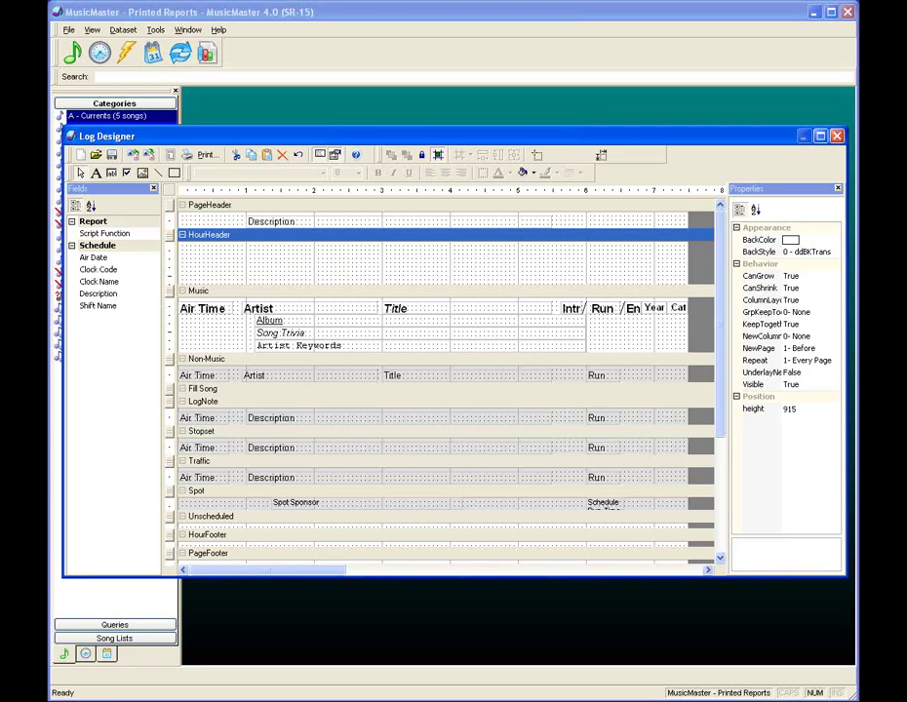
{"action": "left_click", "coordinate": [95, 176]}
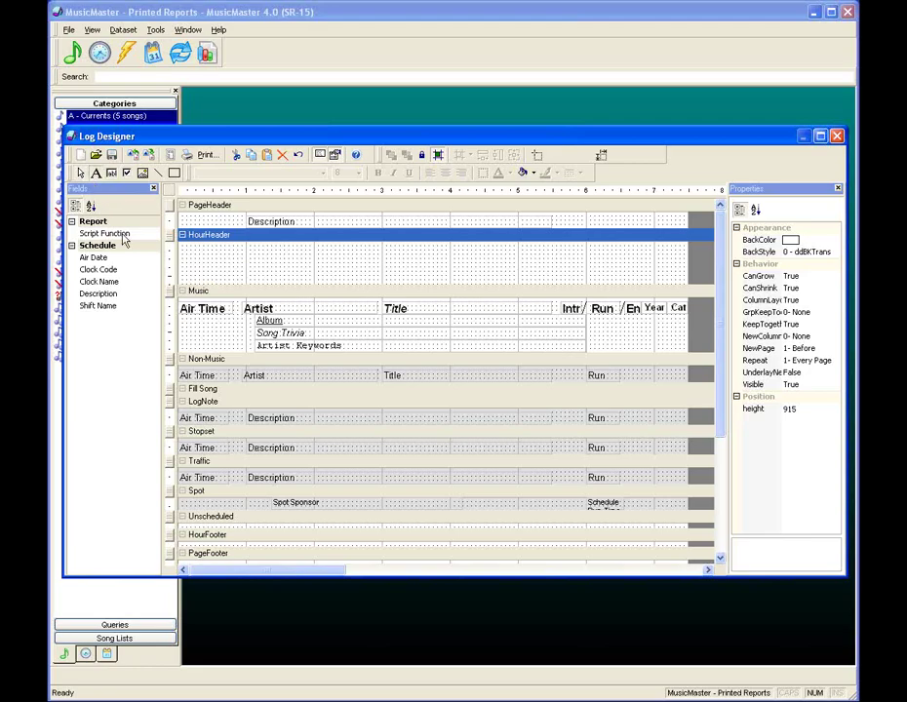
{"action": "left_click_drag", "start_coordinate": [179, 243], "coordinate": [231, 253]}
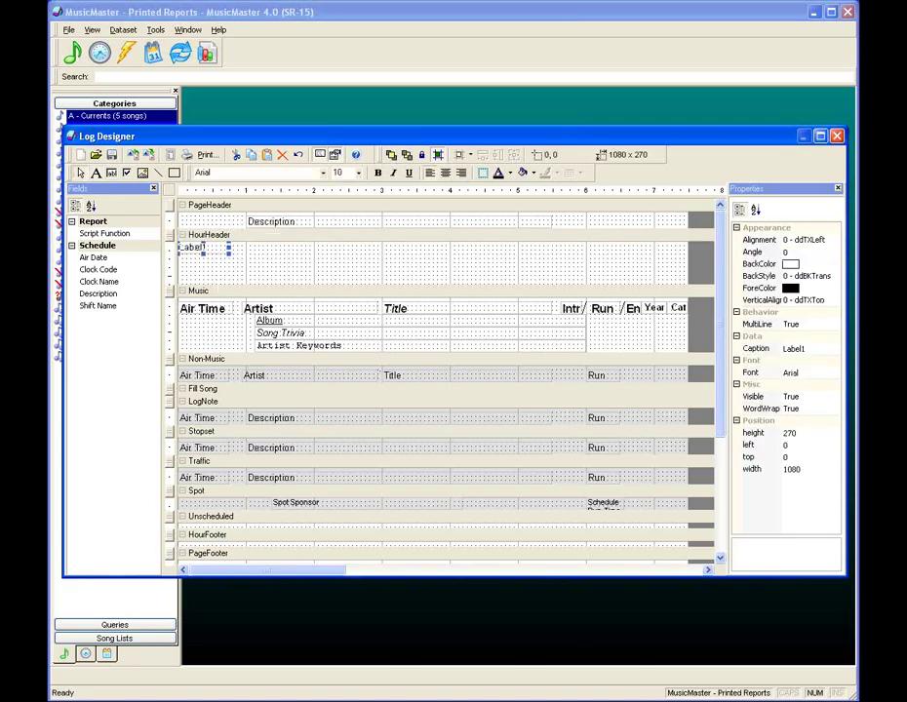
{"action": "left_click", "coordinate": [817, 349]}
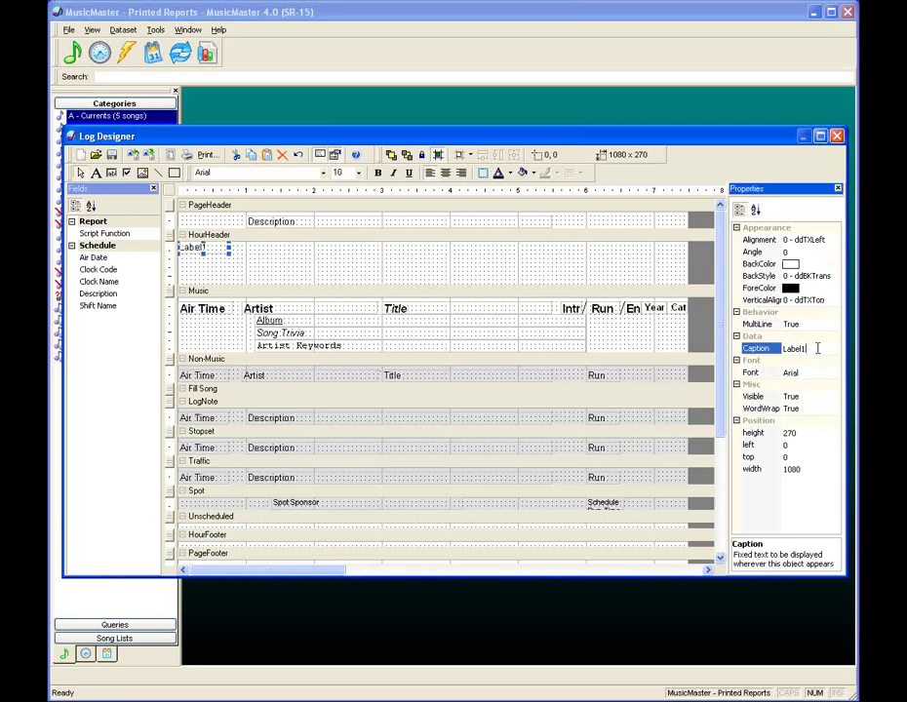
{"action": "left_click", "coordinate": [750, 349]}
{"action": "type", "text": "Airtime"}
{"action": "left_click", "coordinate": [244, 261]}
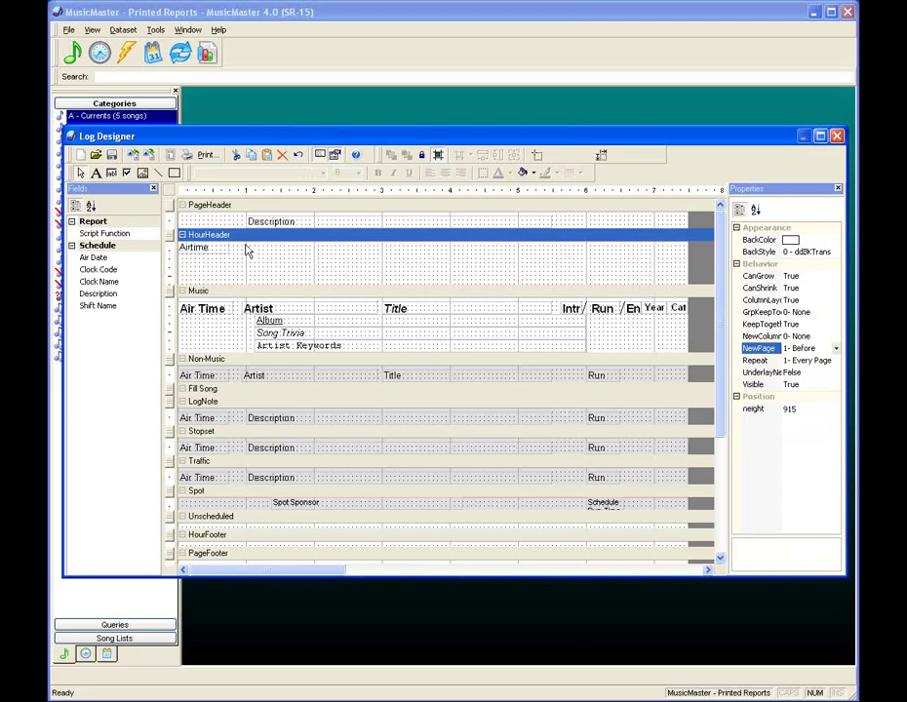
Add labels captioned "Artist" and "Title" to the HourHeader section, aligned above the Artist and Title columns
{"action": "left_click", "coordinate": [95, 173]}
{"action": "left_click_drag", "start_coordinate": [243, 244], "coordinate": [318, 257]}
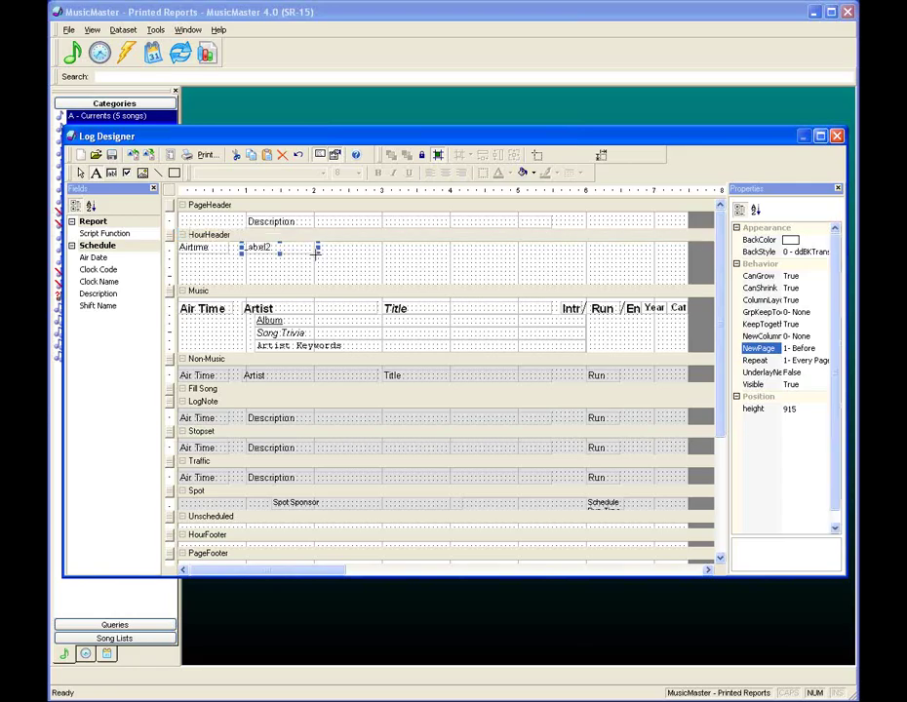
{"action": "left_click", "coordinate": [817, 348]}
{"action": "type", "text": "Artist"}
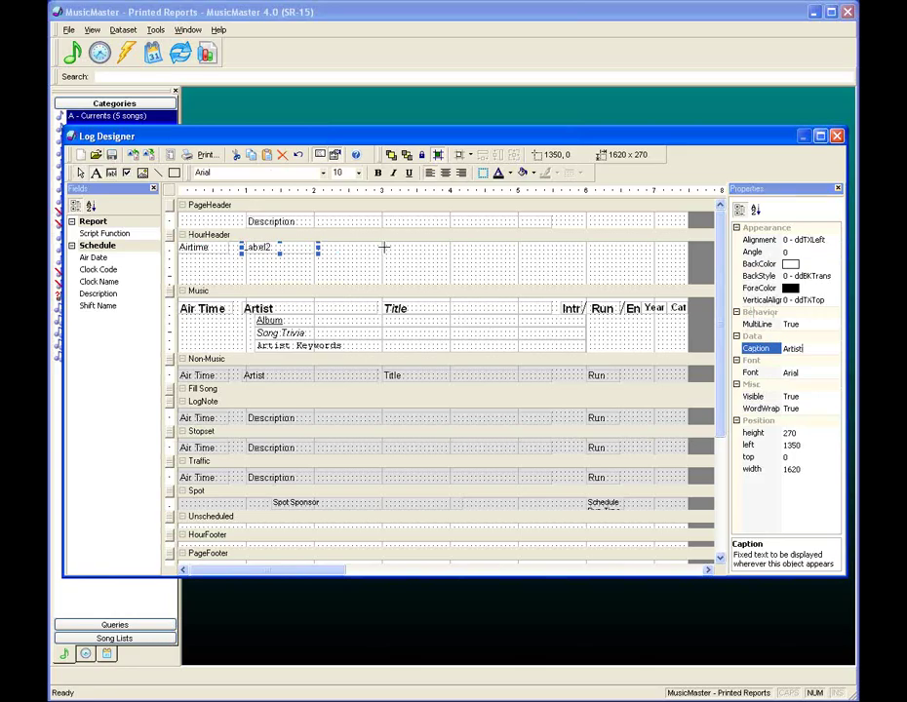
{"action": "left_click_drag", "start_coordinate": [382, 242], "coordinate": [450, 254]}
{"action": "left_click", "coordinate": [743, 348]}
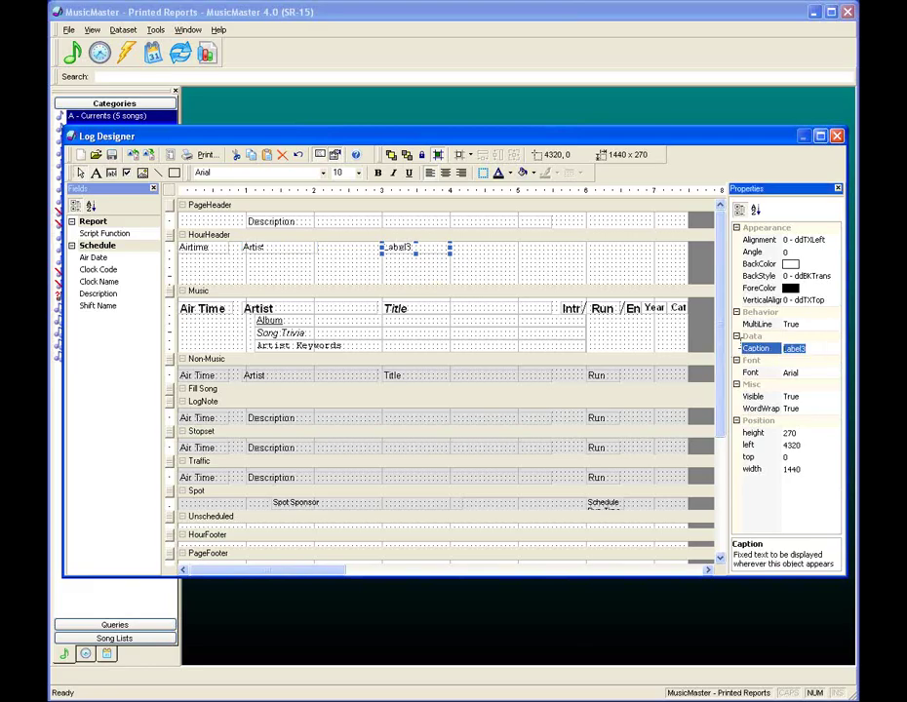
{"action": "type", "text": "Title"}
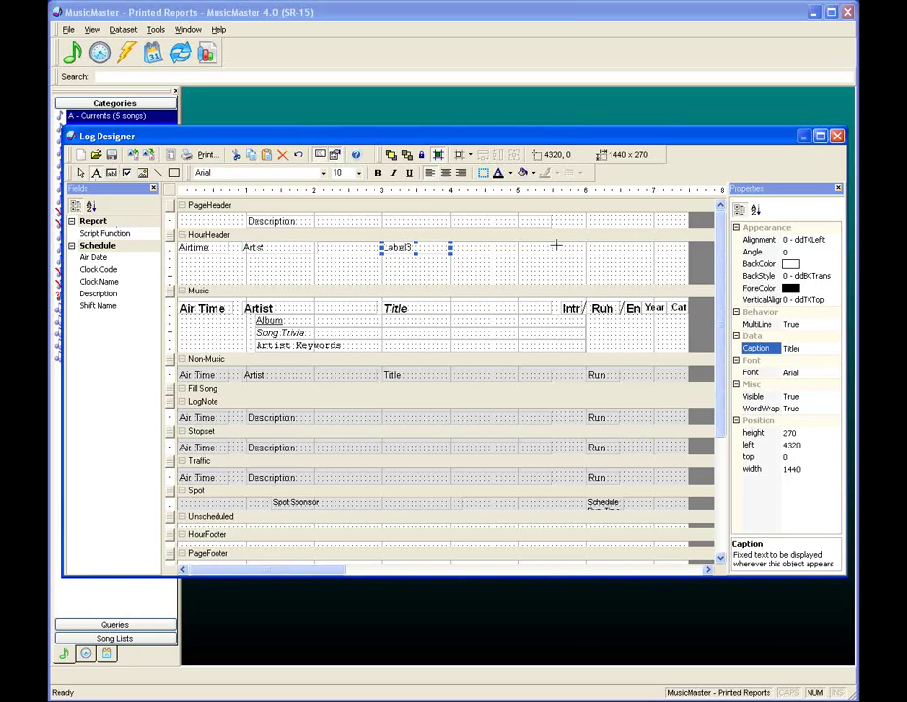
Add a centered "In/Runs/End" label about 1620 wide to the HourHeader section above the intro, run time and ending fields
{"action": "left_click_drag", "start_coordinate": [561, 244], "coordinate": [638, 253]}
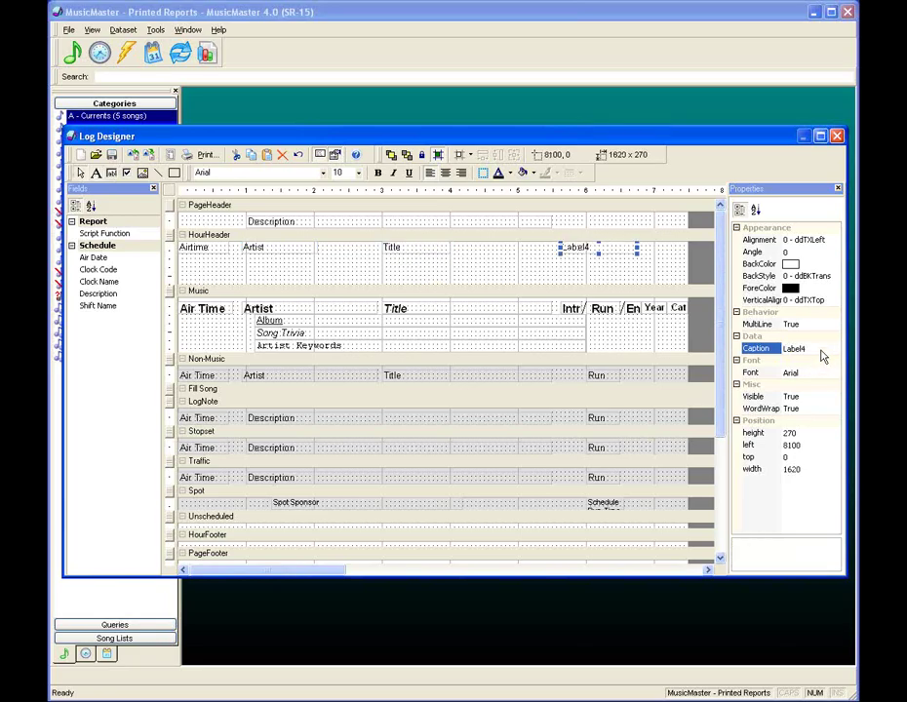
{"action": "left_click", "coordinate": [771, 349]}
{"action": "key", "text": "BackSpace"}
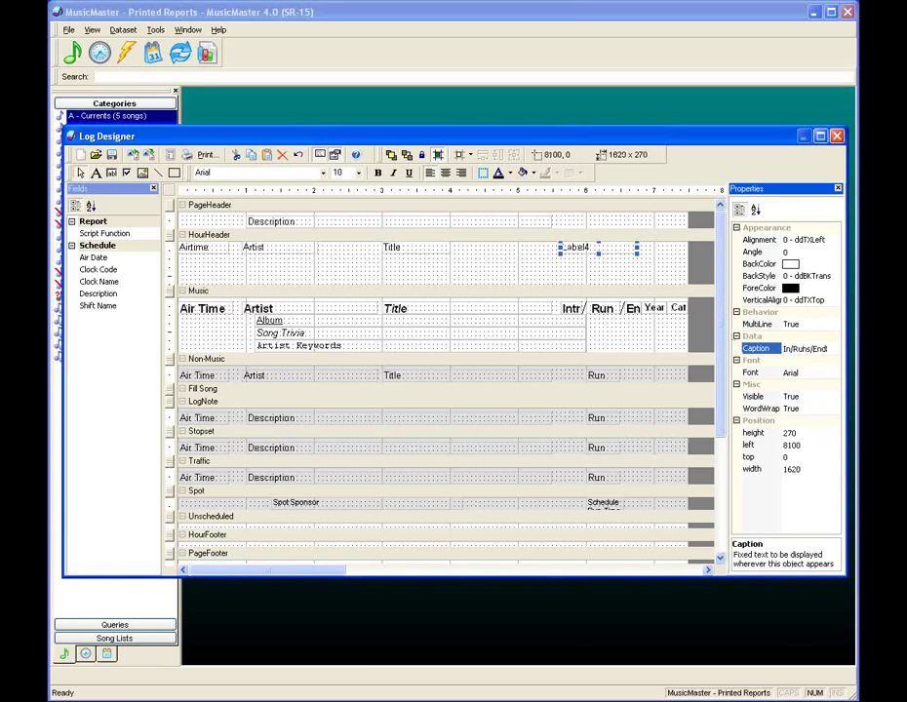
{"action": "left_click", "coordinate": [445, 173]}
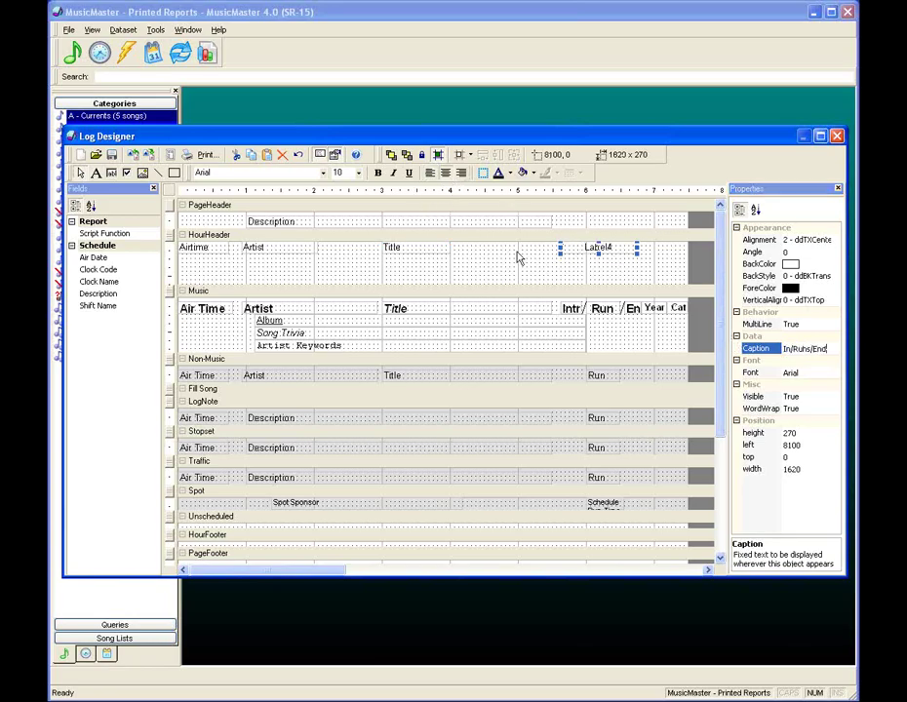
{"action": "left_click", "coordinate": [551, 280]}
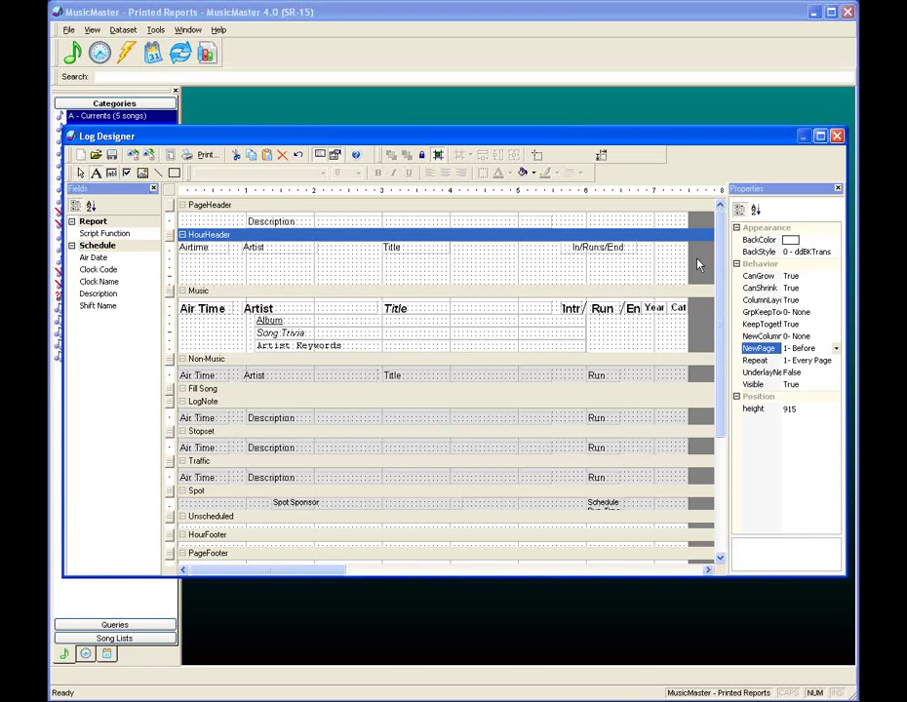
Add a centered "Year Cat" label about 1080 wide to the HourHeader section above the Year and Category fields
{"action": "left_click_drag", "start_coordinate": [639, 249], "coordinate": [688, 253]}
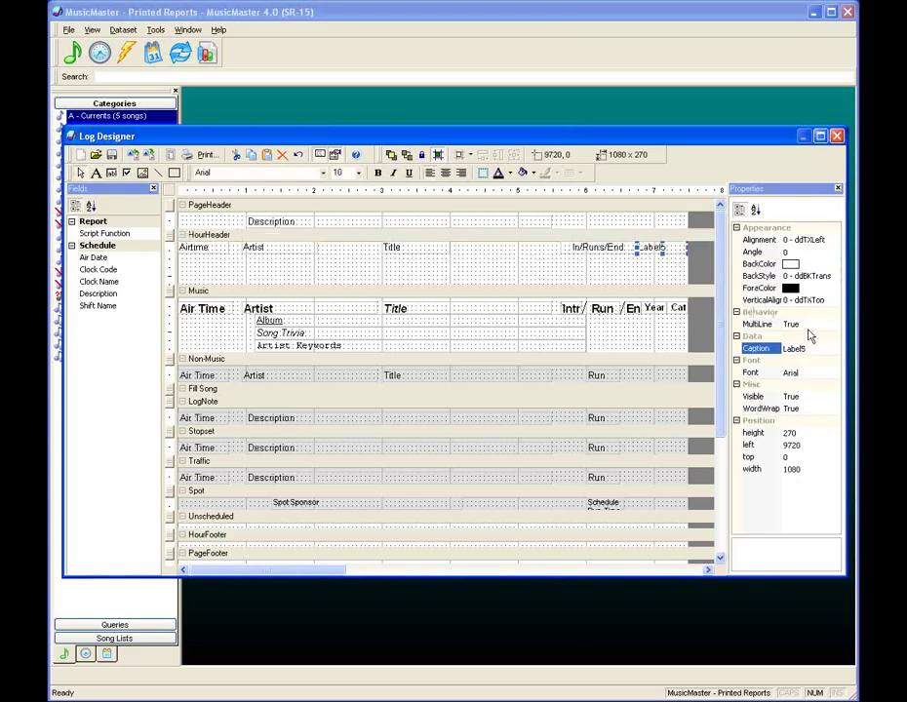
{"action": "left_click", "coordinate": [757, 349]}
{"action": "type", "text": "Year Cat"}
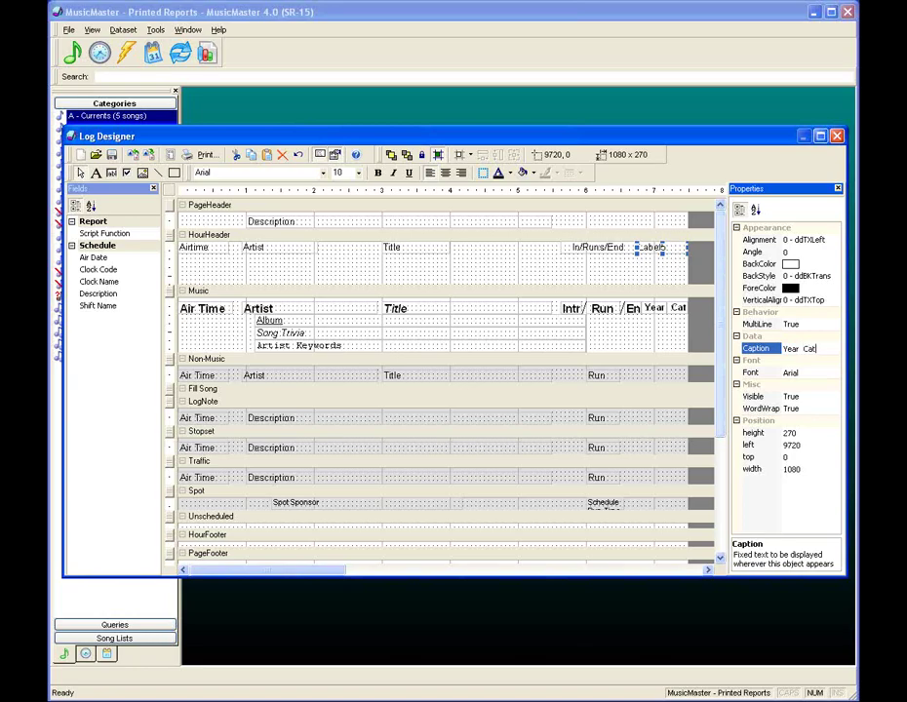
{"action": "left_click", "coordinate": [445, 172]}
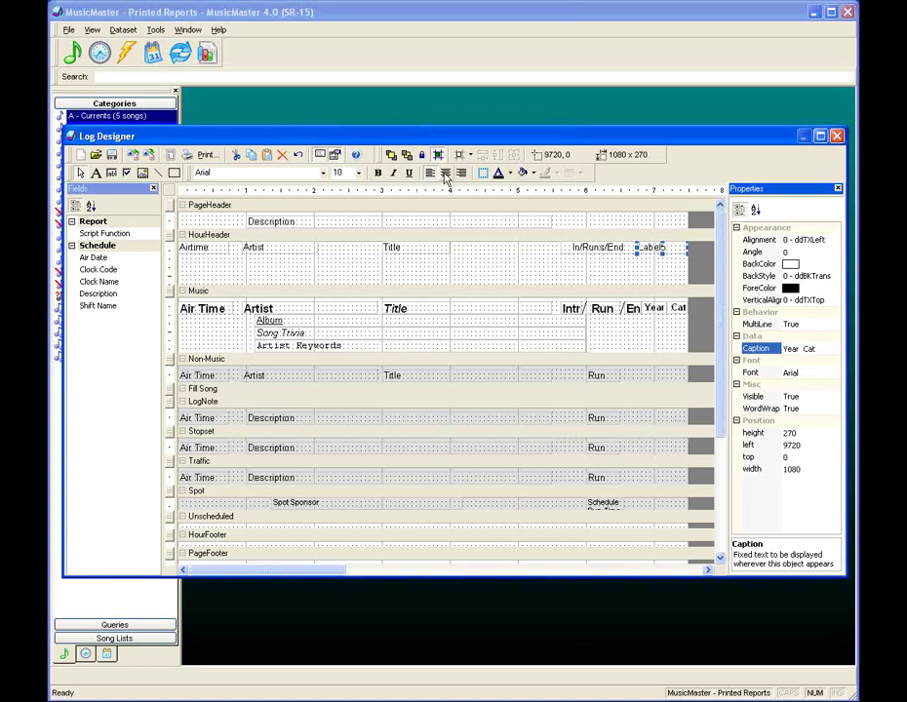
{"action": "left_click", "coordinate": [514, 280]}
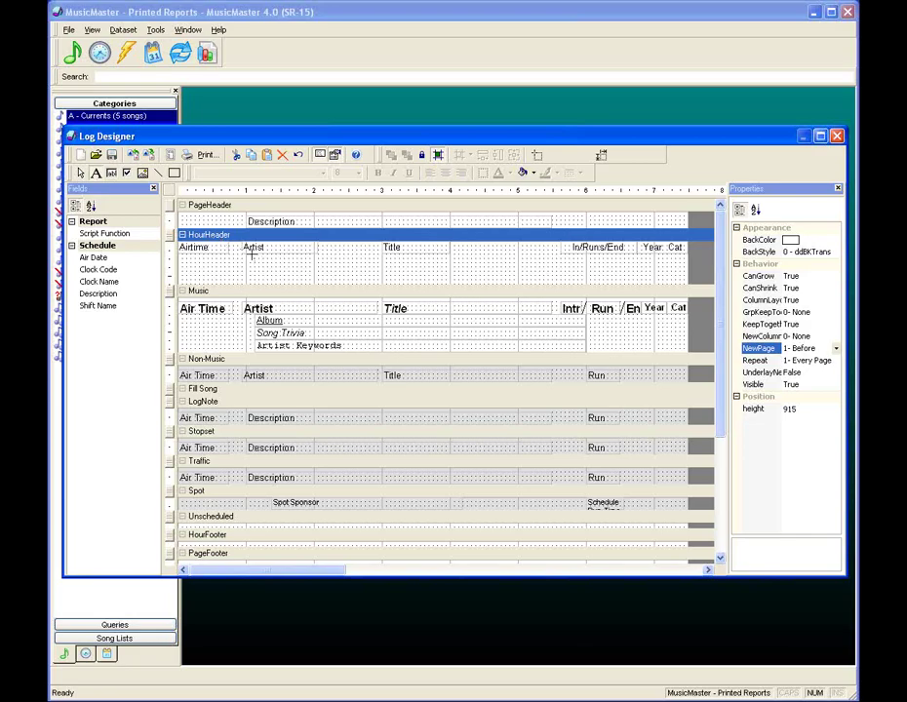
Add an underlined "Album" label about 1350 wide beneath the Artist label in the HourHeader section
{"action": "left_click_drag", "start_coordinate": [250, 254], "coordinate": [314, 264]}
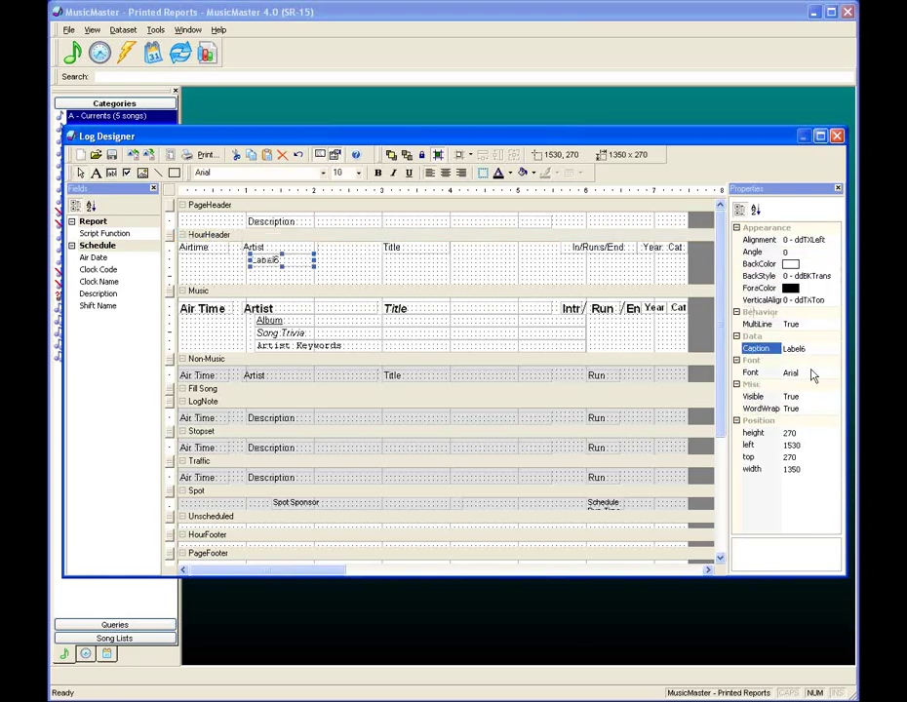
{"action": "type", "text": "Album"}
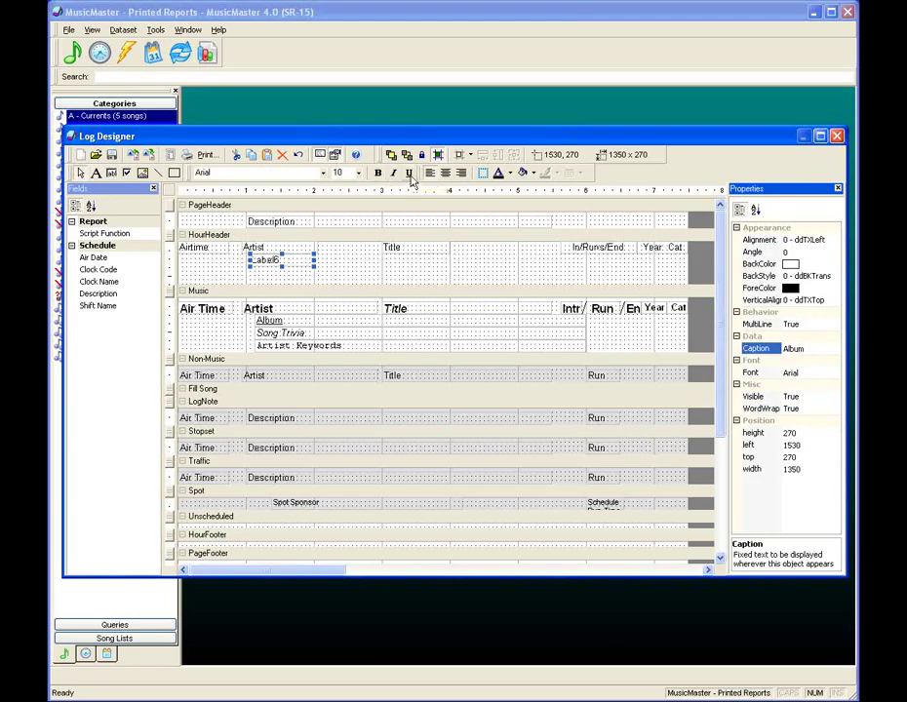
{"action": "left_click", "coordinate": [322, 285]}
Add an italic "Song Trivia" label about 1350 wide beneath the Album label in the HourHeader section
{"action": "left_click", "coordinate": [96, 173]}
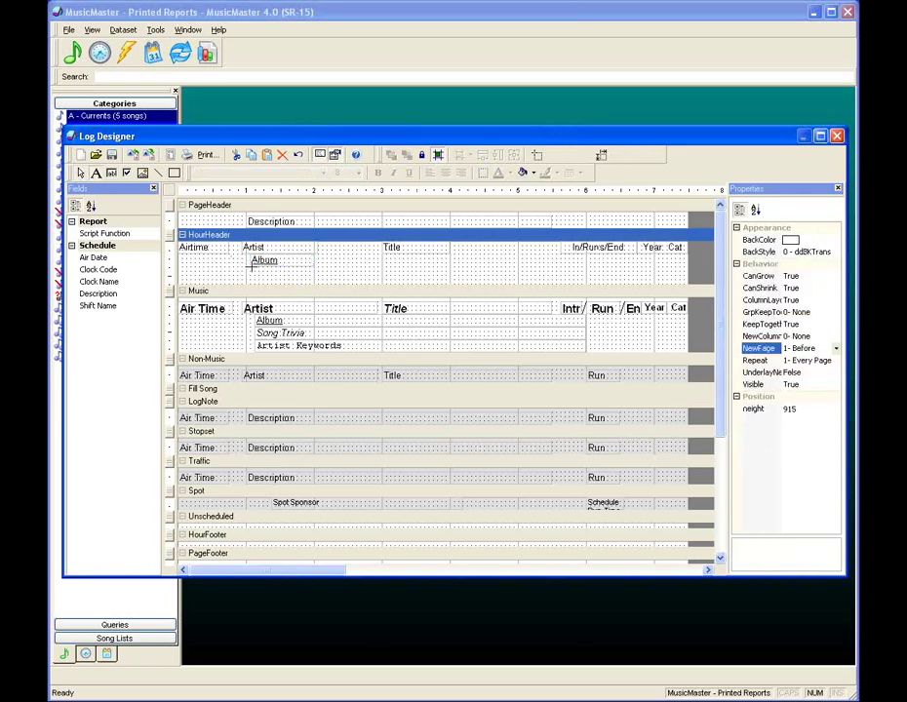
{"action": "left_click_drag", "start_coordinate": [251, 266], "coordinate": [314, 280]}
{"action": "left_click", "coordinate": [798, 348]}
{"action": "type", "text": "Song Trivia"}
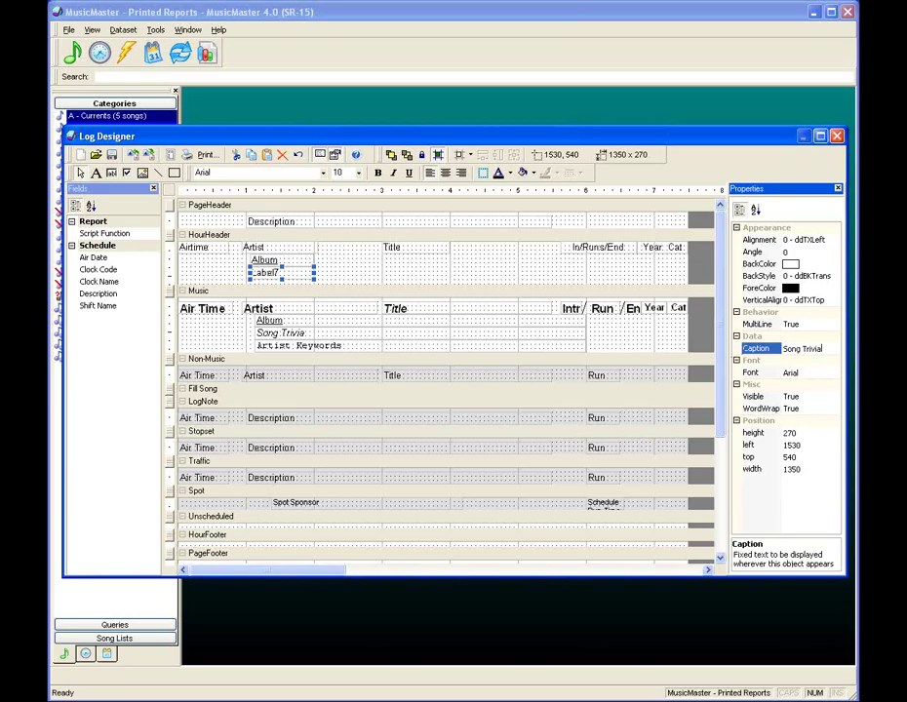
{"action": "left_click", "coordinate": [426, 275]}
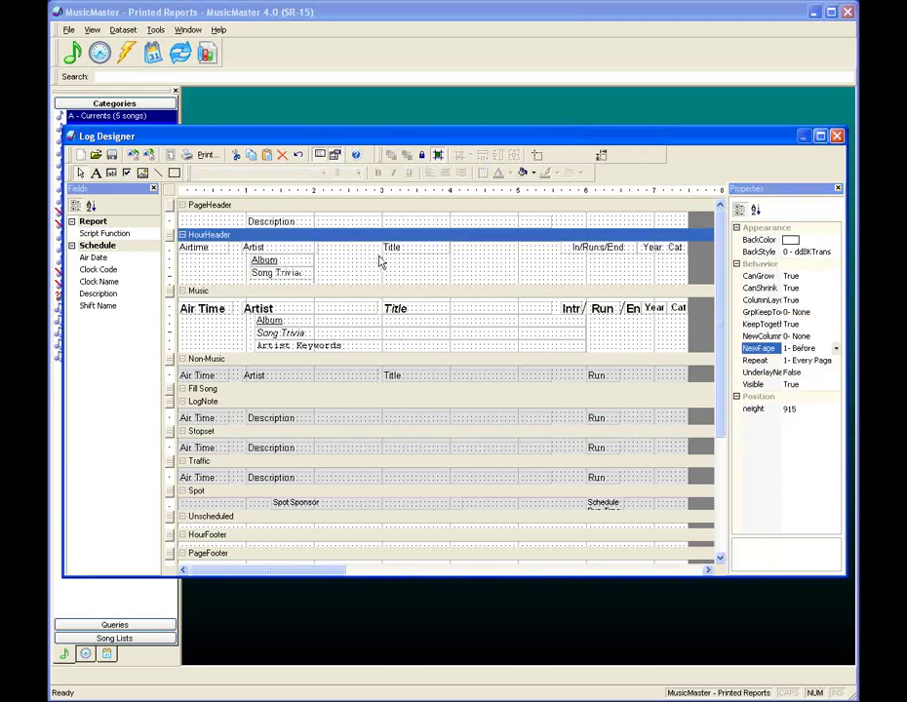
{"action": "left_click", "coordinate": [283, 275]}
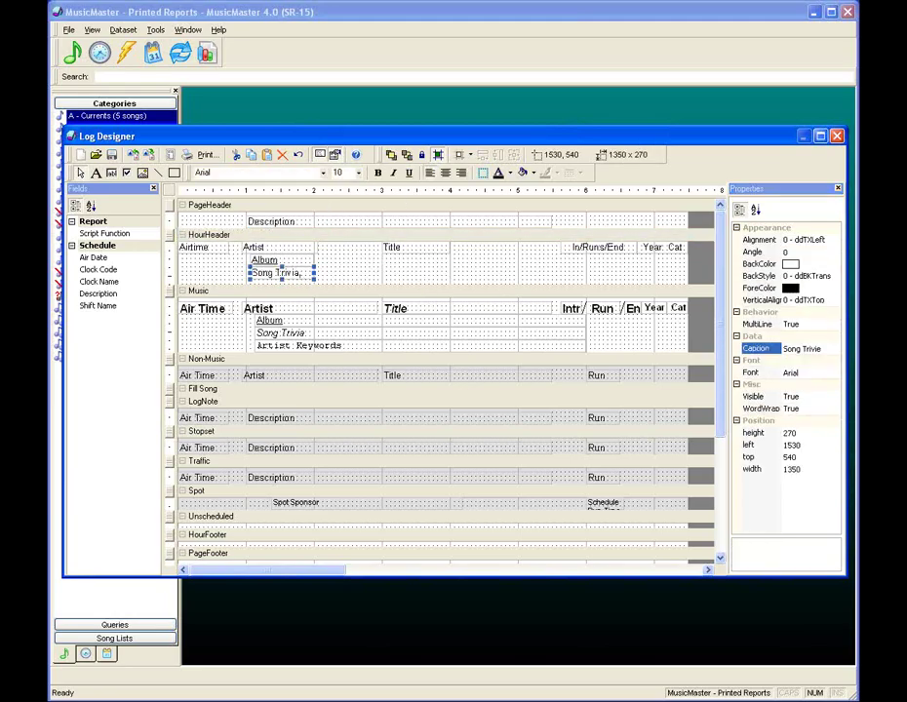
{"action": "key", "text": "ctrl+i"}
Enlarge the HourHeader section to about 1500 high and add an "Artist Trivia" label 1350 wide beneath the Song Trivia label
{"action": "left_click_drag", "start_coordinate": [170, 298], "coordinate": [169, 326]}
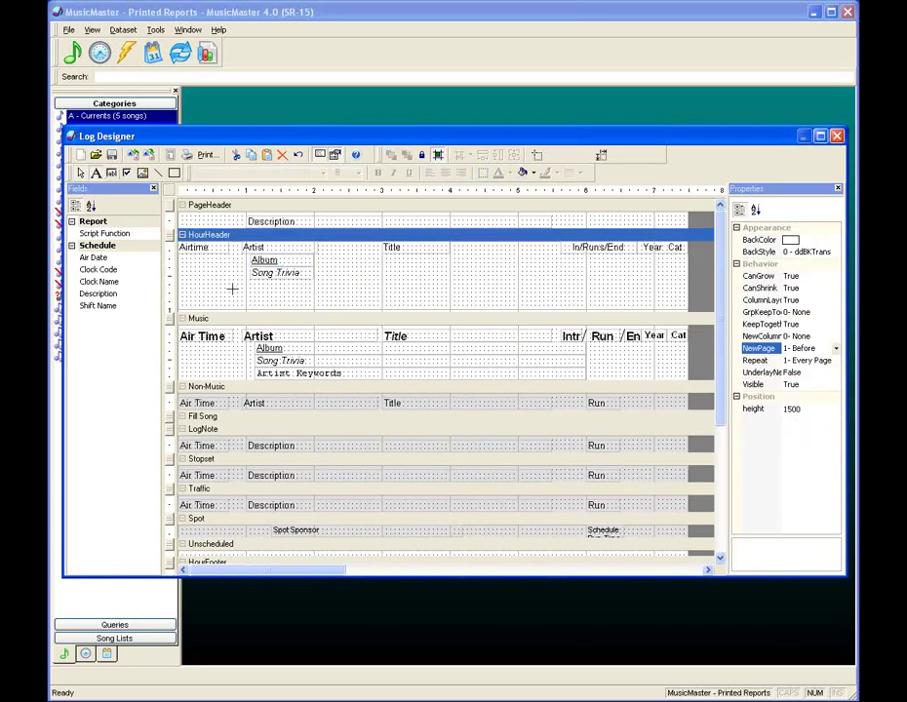
{"action": "left_click_drag", "start_coordinate": [253, 281], "coordinate": [314, 292]}
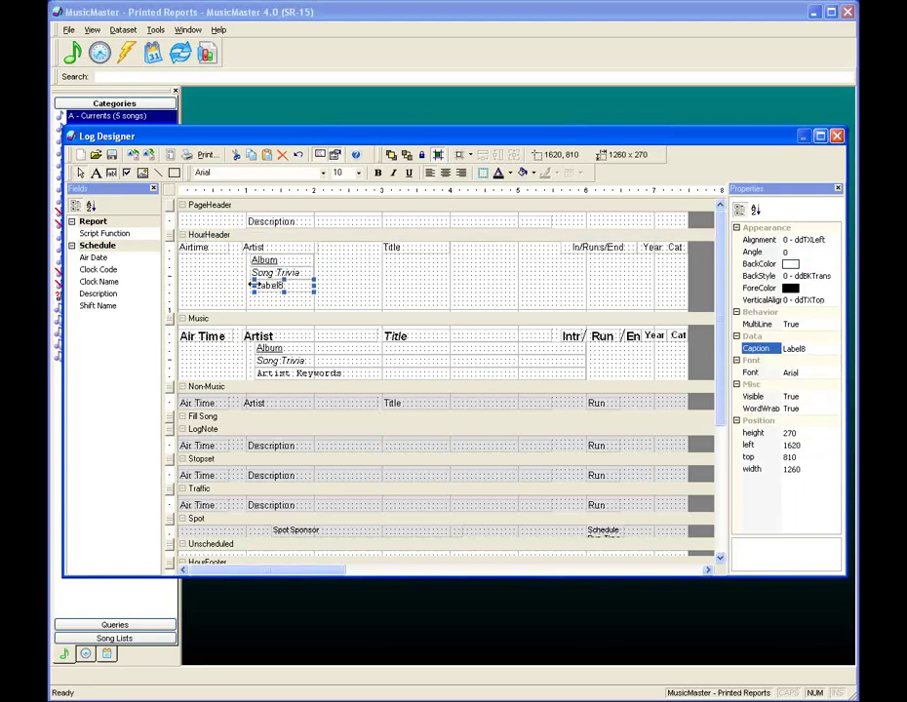
{"action": "left_click_drag", "start_coordinate": [251, 285], "coordinate": [247, 285]}
{"action": "left_click", "coordinate": [756, 348]}
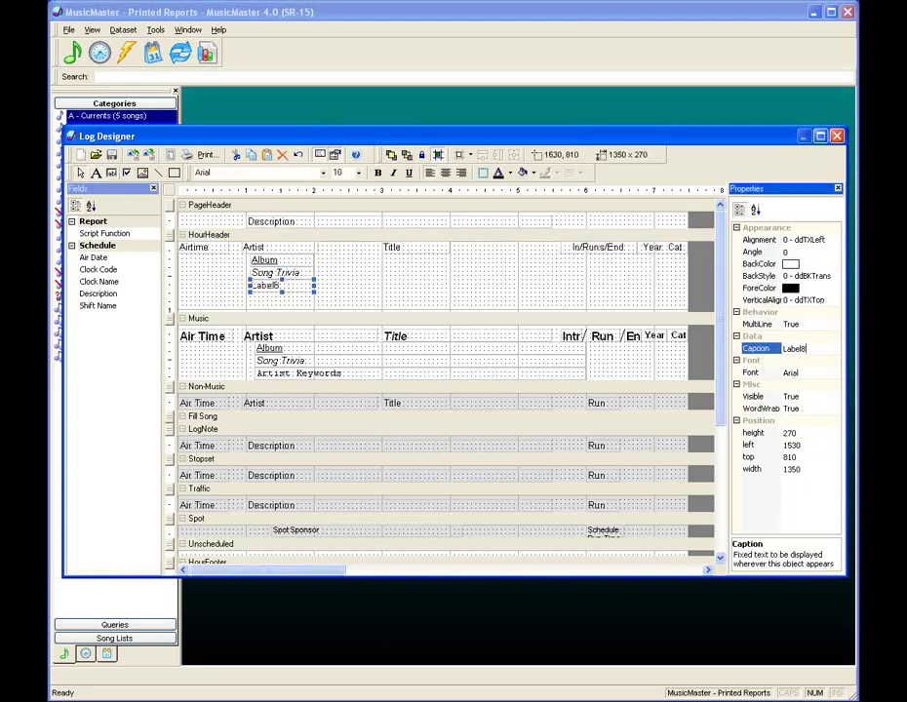
{"action": "type", "text": "Artist Trivia"}
{"action": "left_click", "coordinate": [414, 283]}
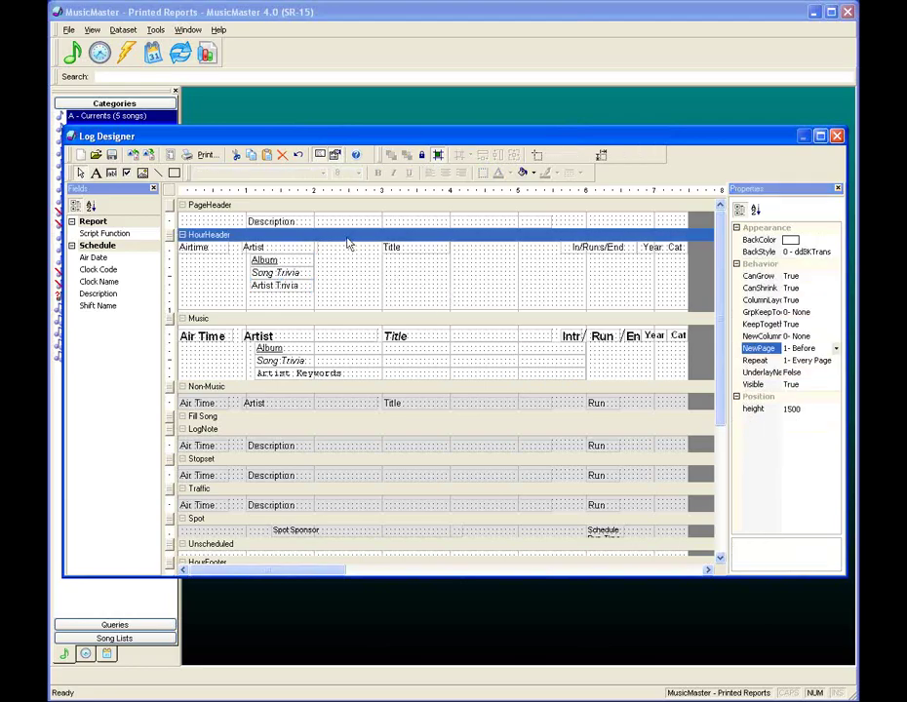
Fill the HourHeader section's background with yellow
{"action": "left_click", "coordinate": [531, 175]}
{"action": "left_click", "coordinate": [557, 217]}
{"action": "left_click", "coordinate": [523, 173]}
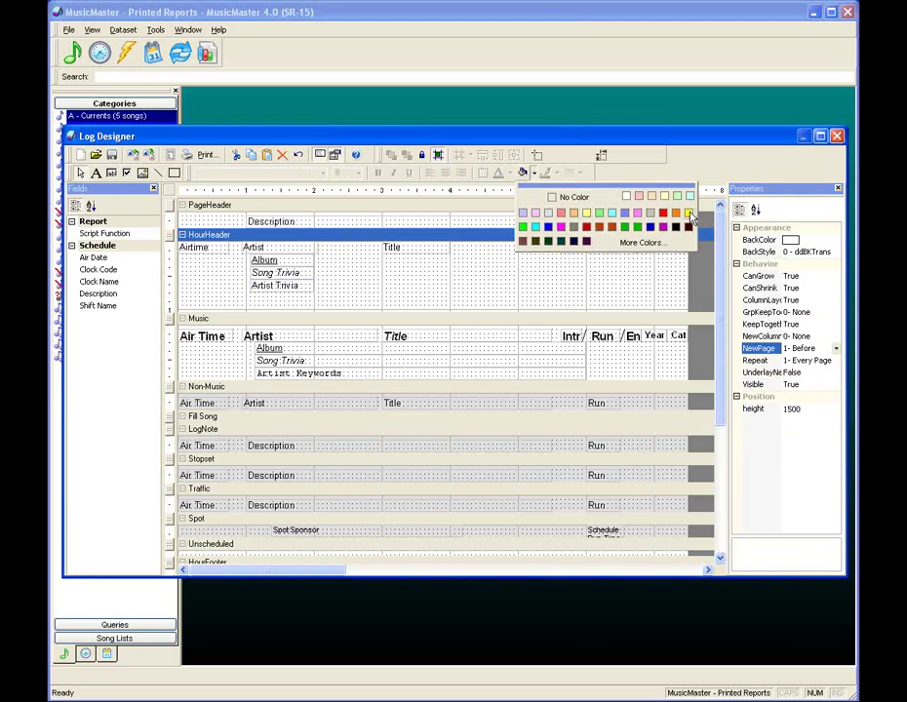
{"action": "left_click", "coordinate": [689, 214]}
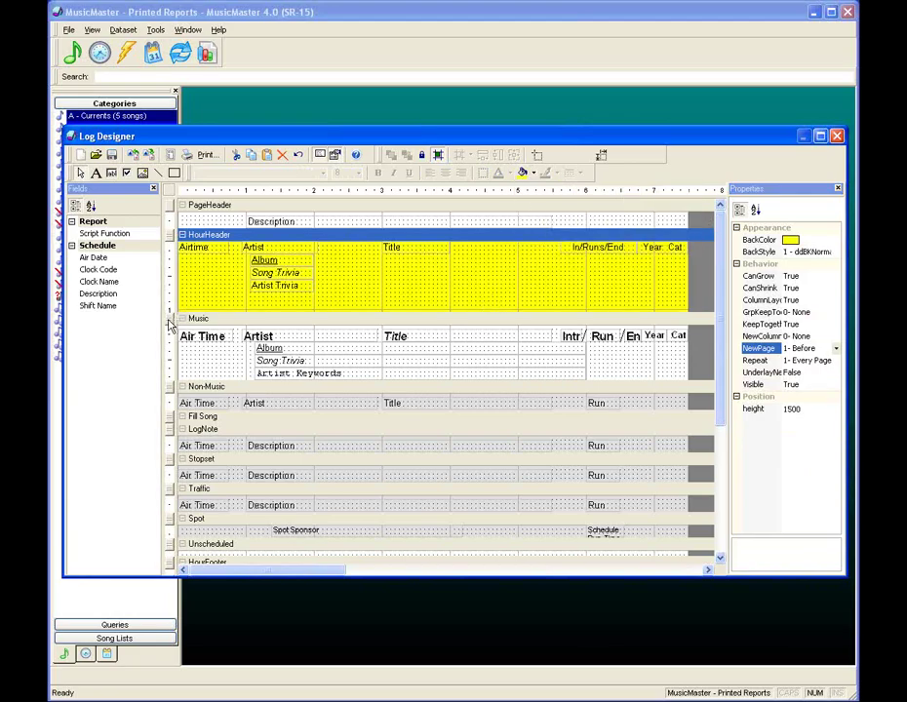
Reduce the HourHeader section's height to about 1080, just below the Artist Trivia label, and preview the printed log
{"action": "left_click_drag", "start_coordinate": [170, 325], "coordinate": [162, 315]}
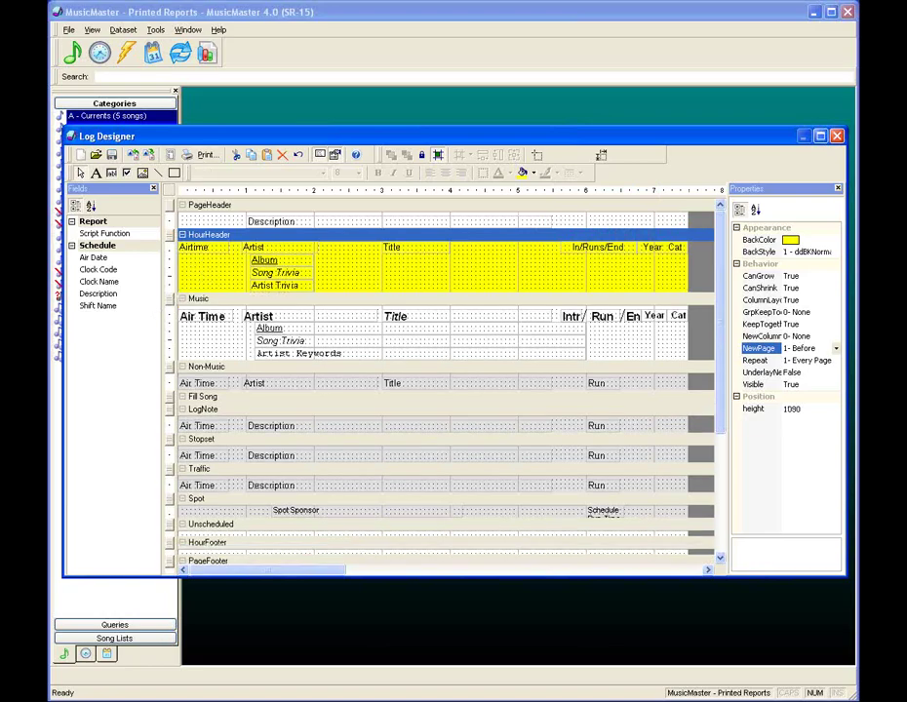
{"action": "left_click", "coordinate": [520, 447]}
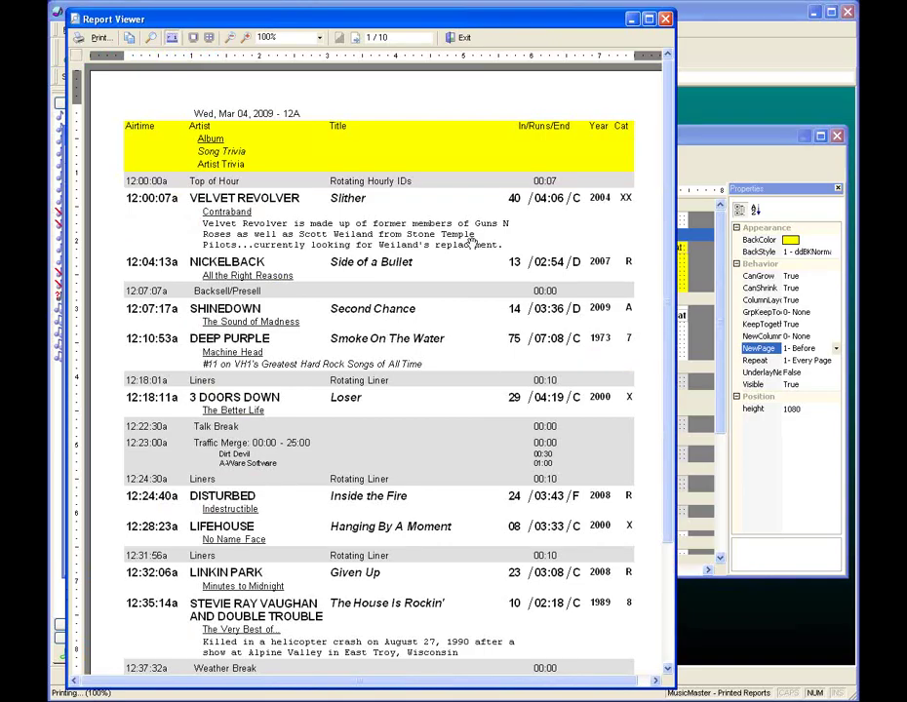
Page through the log preview as far as page 4, checking the hour headers, and close it
{"action": "left_click", "coordinate": [357, 39]}
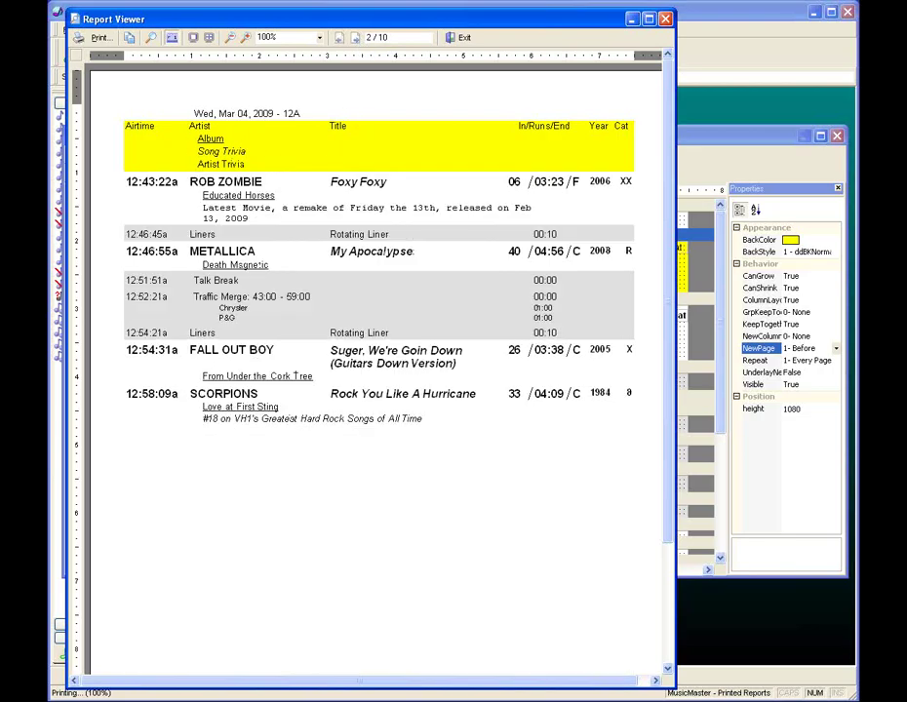
{"action": "left_click", "coordinate": [358, 40]}
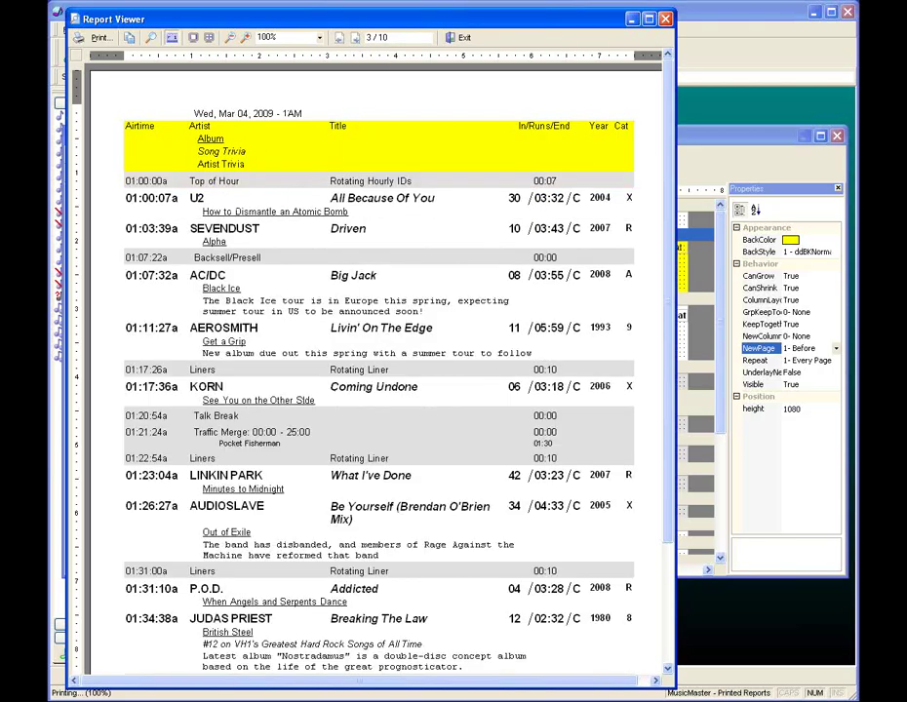
{"action": "left_click", "coordinate": [358, 40]}
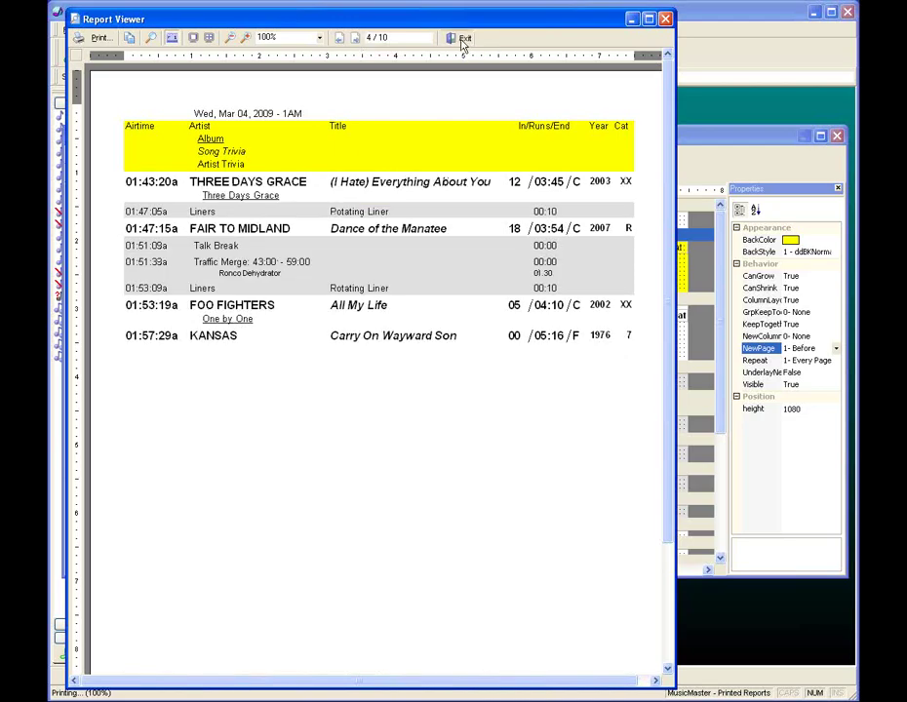
{"action": "left_click", "coordinate": [463, 39]}
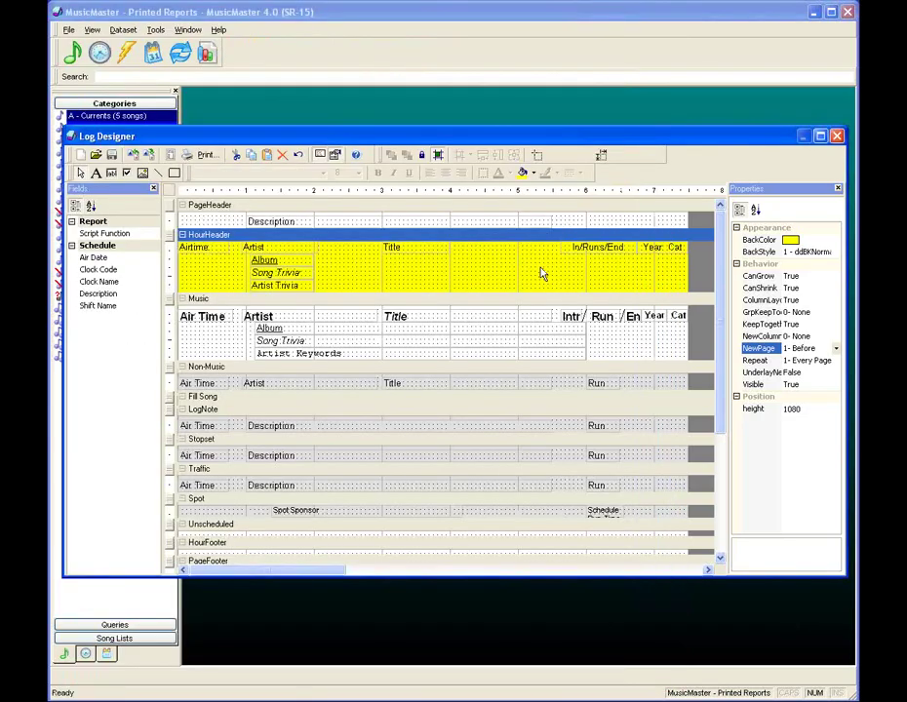
Set the HourHeader section's Repeat property to 0- None
{"action": "left_click", "coordinate": [809, 361]}
{"action": "left_click", "coordinate": [836, 361]}
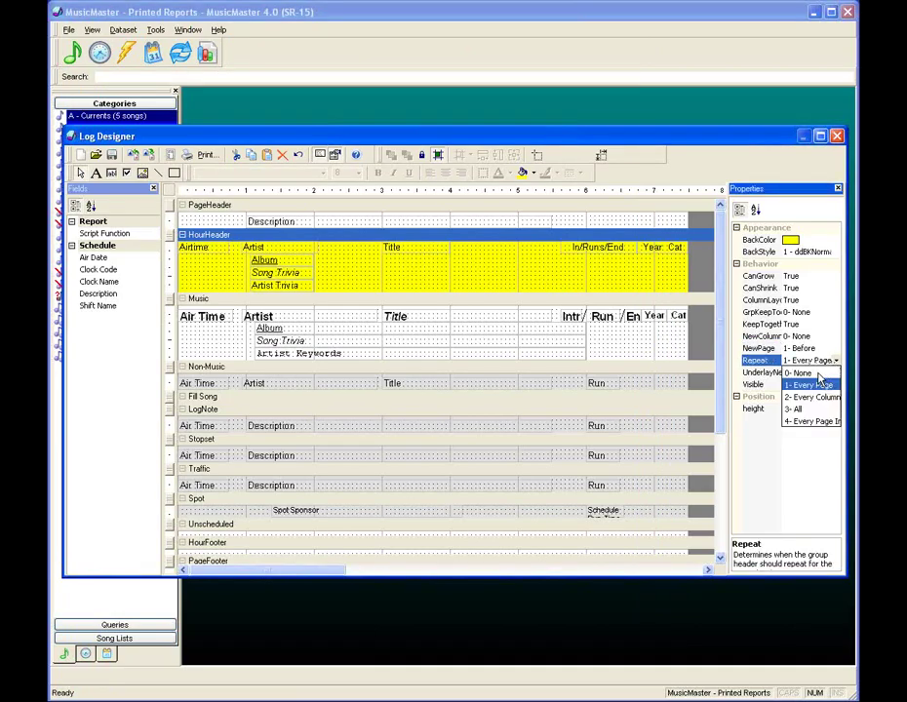
{"action": "left_click", "coordinate": [802, 373]}
Preview the printed log with the default print setup, check the hour headers through page 4, and close the preview
{"action": "left_click", "coordinate": [205, 156]}
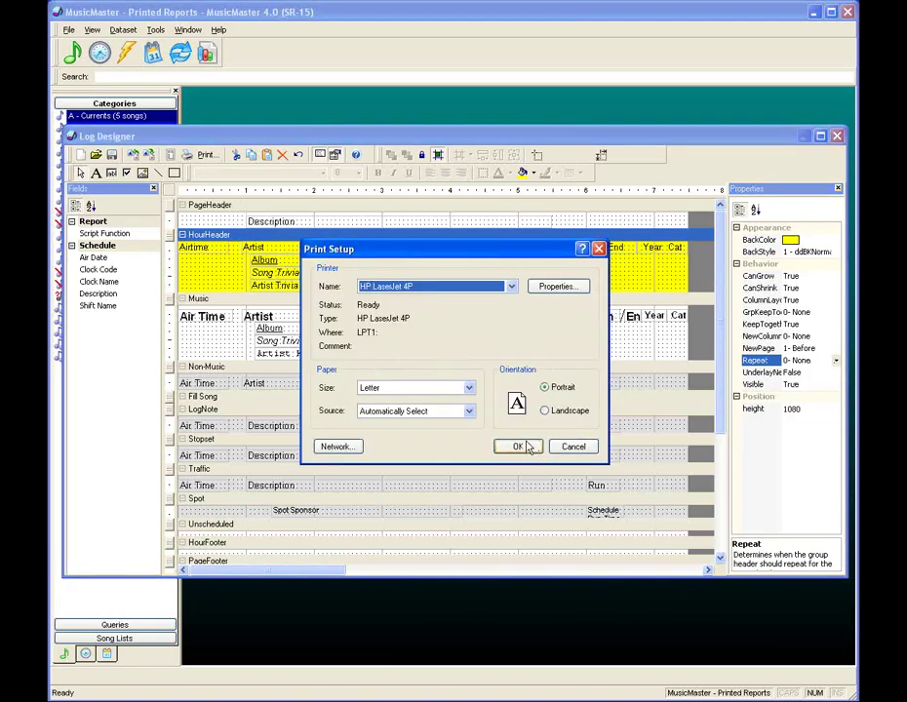
{"action": "left_click", "coordinate": [527, 447]}
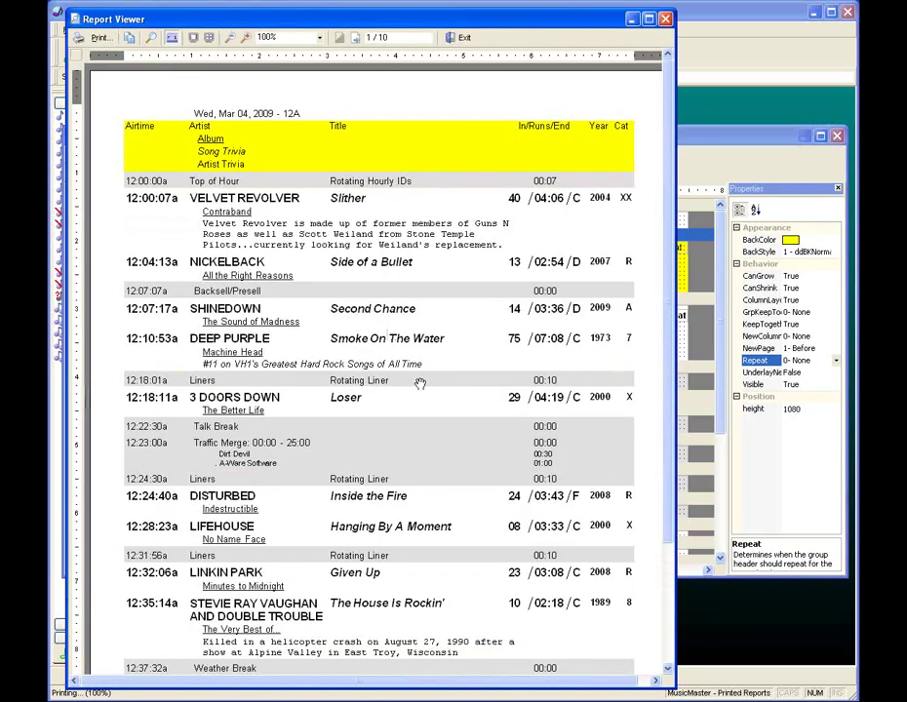
{"action": "left_click", "coordinate": [357, 38]}
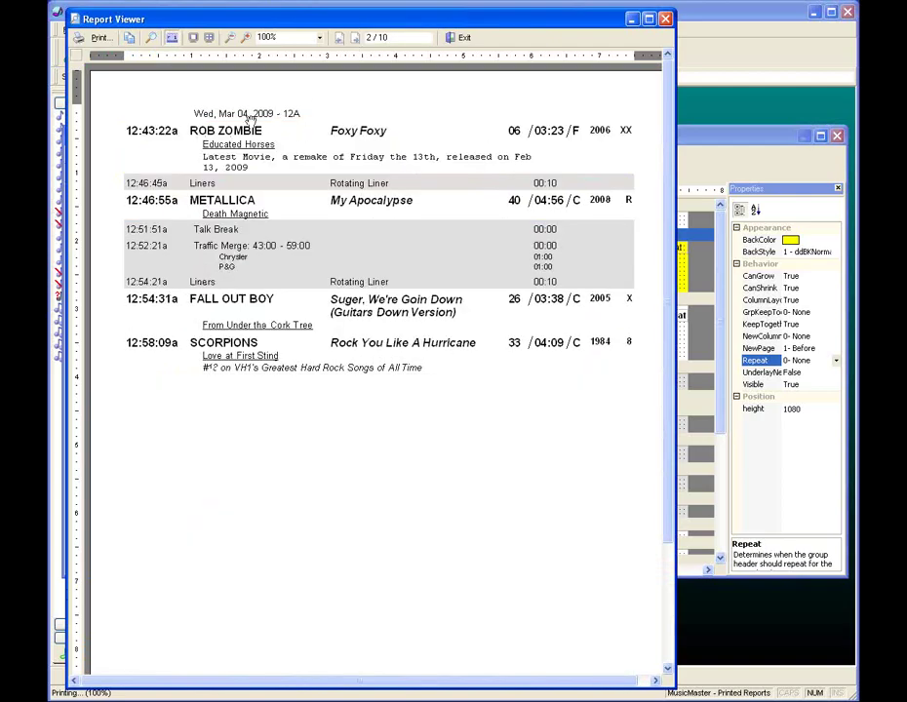
{"action": "left_click", "coordinate": [357, 38]}
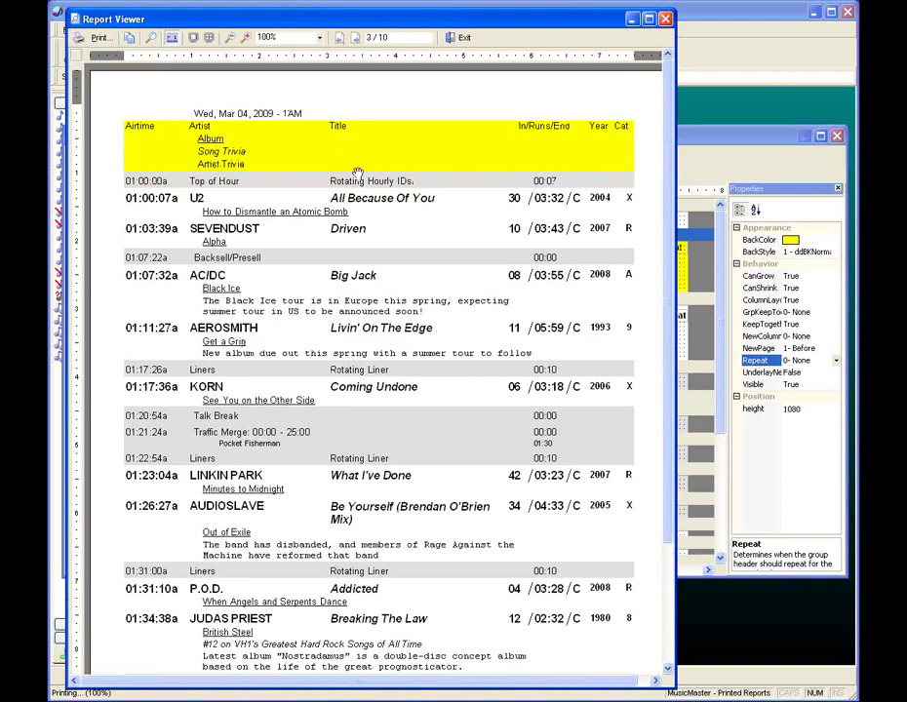
{"action": "left_click", "coordinate": [357, 39]}
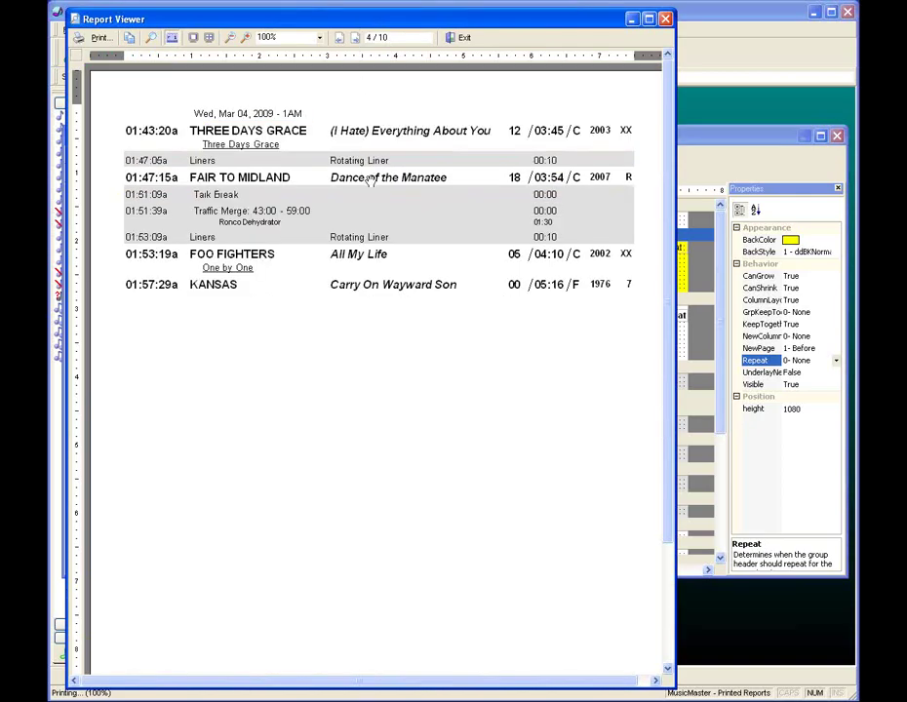
{"action": "left_click", "coordinate": [466, 39]}
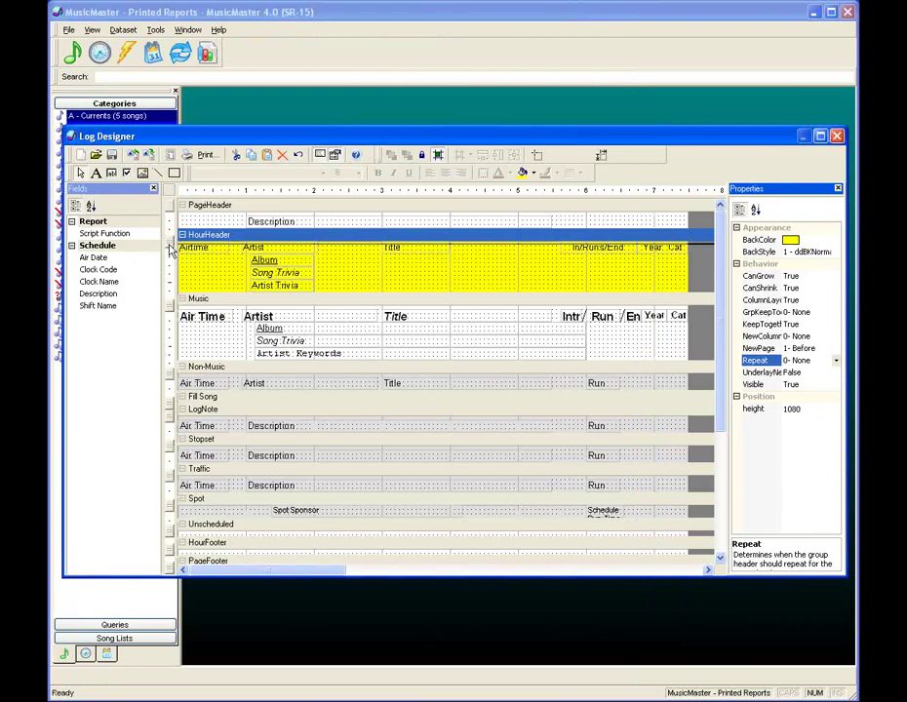
Enlarge the PageHeader section to about 1 inch tall and move its Description field to 6570, 990, against the right margin
{"action": "left_click_drag", "start_coordinate": [168, 291], "coordinate": [166, 296]}
{"action": "left_click_drag", "start_coordinate": [166, 300], "coordinate": [170, 293]}
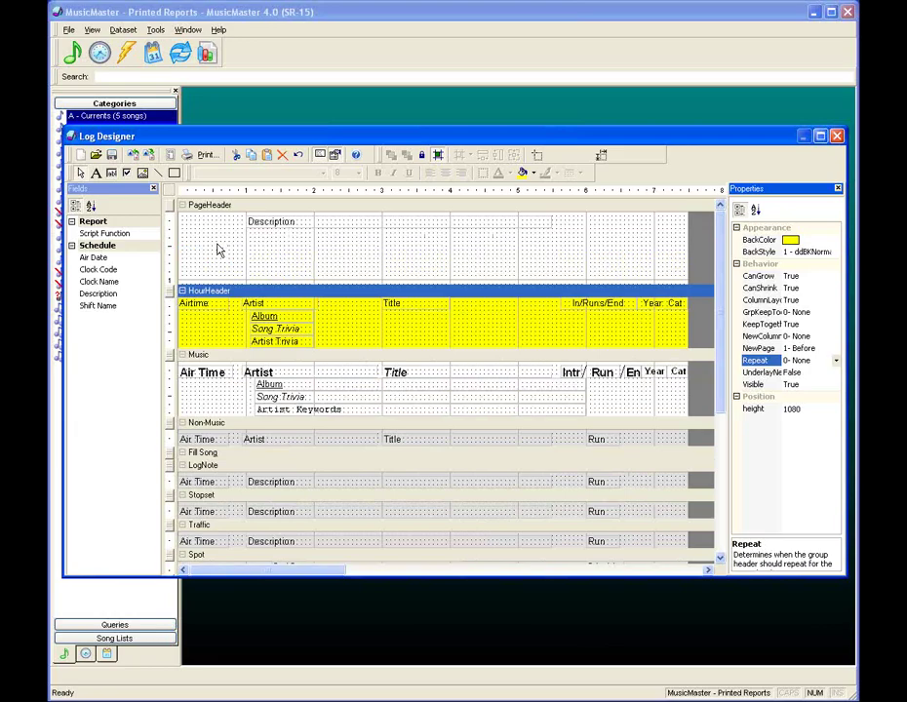
{"action": "left_click", "coordinate": [293, 223]}
{"action": "left_click_drag", "start_coordinate": [245, 222], "coordinate": [353, 223]}
{"action": "left_click_drag", "start_coordinate": [426, 223], "coordinate": [560, 264]}
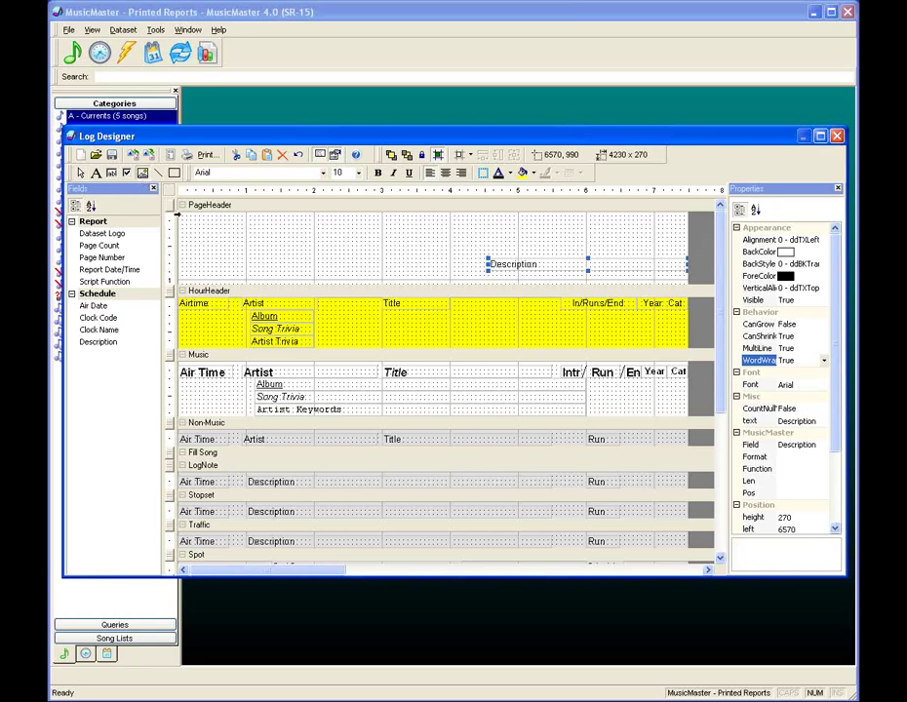
Draw a picture frame about 3600 x 990 in the PageHeader's upper-left corner and load MMWinLogo.gif into it
{"action": "mouse_move", "coordinate": [178, 212]}
{"action": "left_mouse_down"}
{"action": "mouse_move", "coordinate": [179, 240]}
{"action": "mouse_move", "coordinate": [348, 258]}
{"action": "left_mouse_up"}
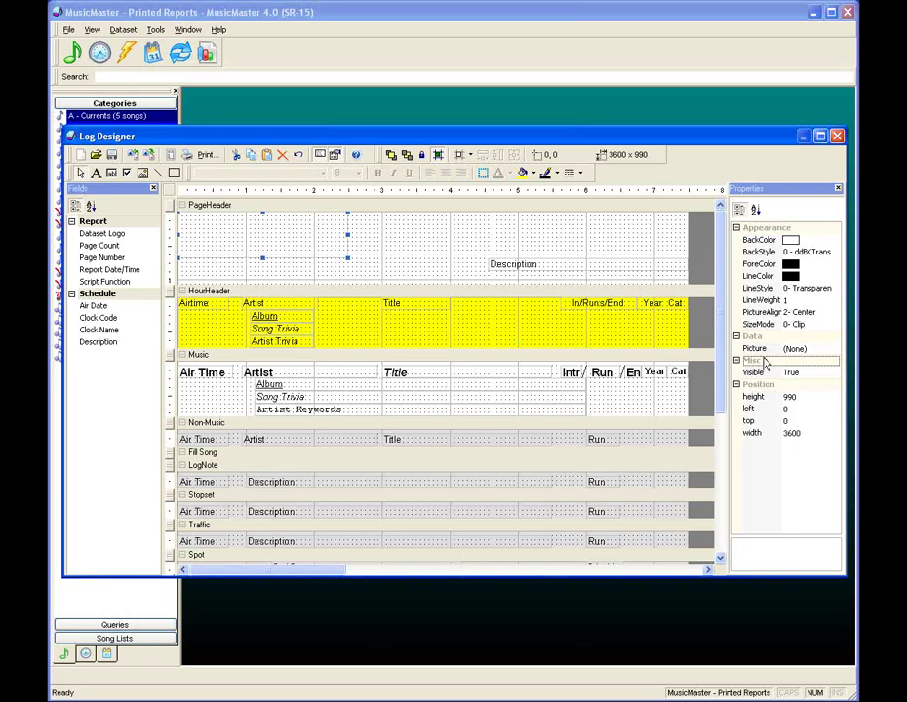
{"action": "left_click", "coordinate": [834, 352]}
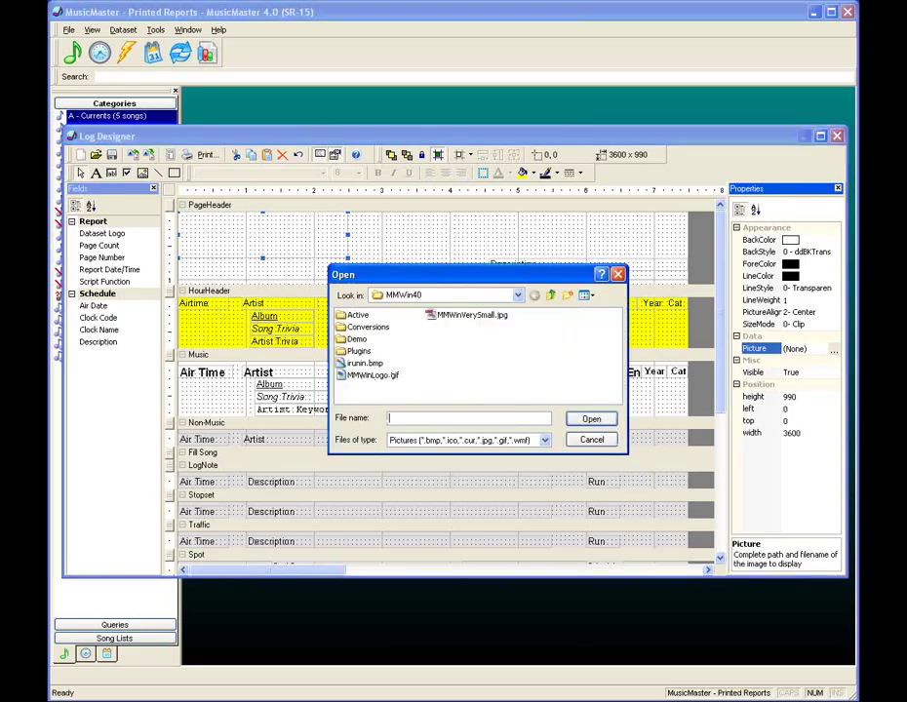
{"action": "left_click", "coordinate": [365, 377]}
{"action": "left_click", "coordinate": [591, 419]}
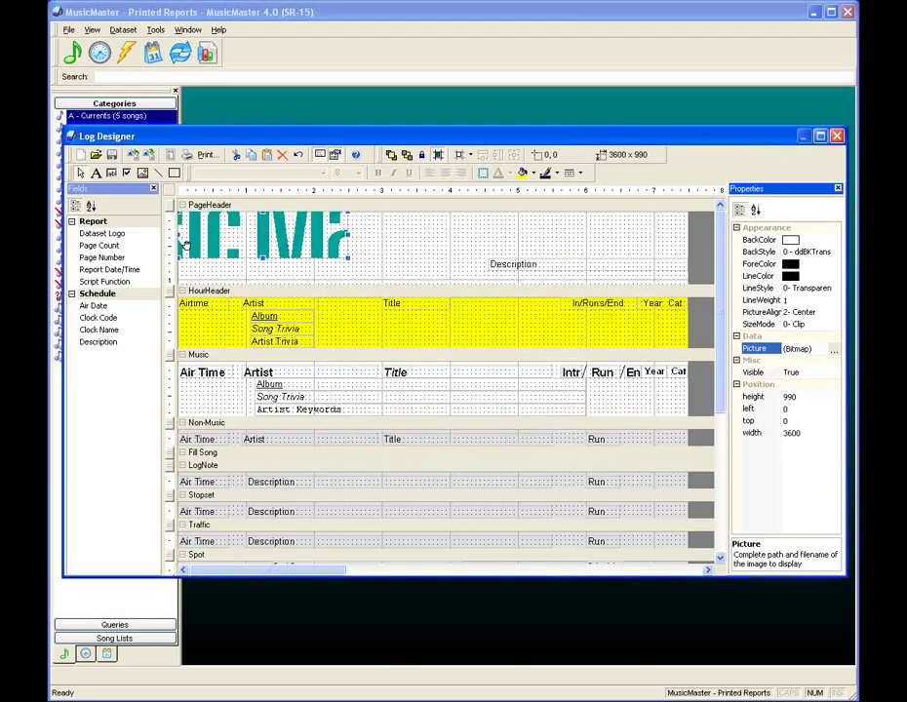
Enlarge the logo's frame to about 10170 x 3690 and reduce it again to about 4500 x 1620
{"action": "left_click_drag", "start_coordinate": [349, 236], "coordinate": [580, 239]}
{"action": "left_click_drag", "start_coordinate": [376, 256], "coordinate": [375, 387]}
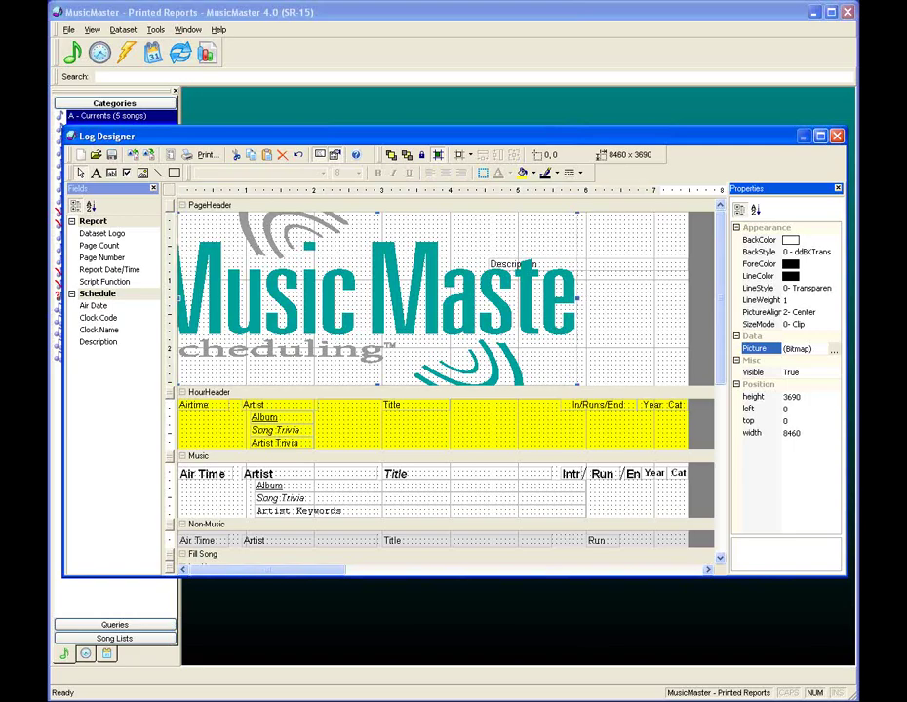
{"action": "left_click_drag", "start_coordinate": [576, 299], "coordinate": [657, 298]}
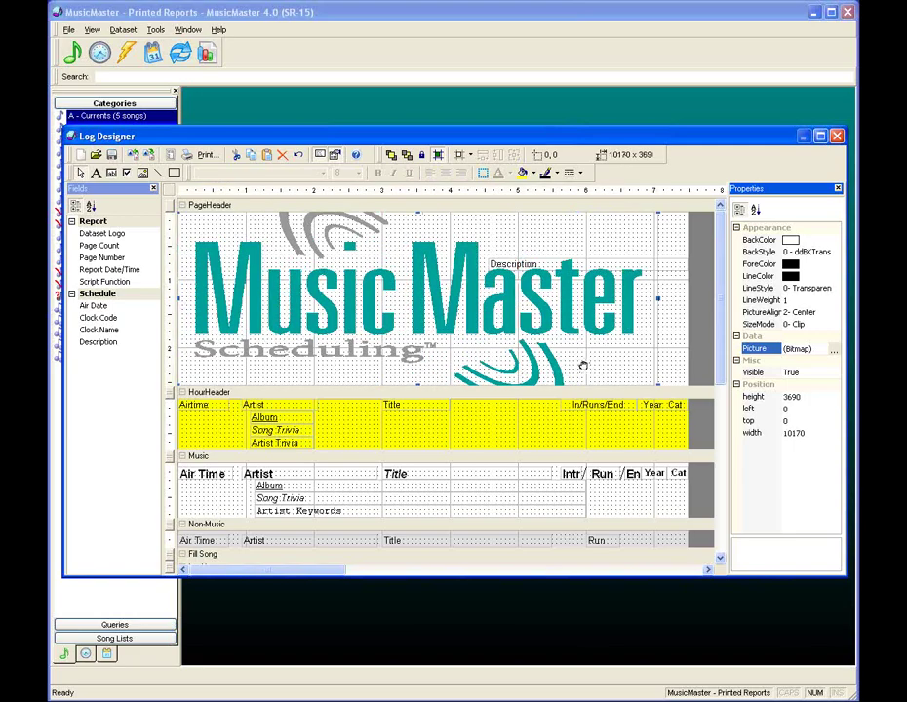
{"action": "left_click_drag", "start_coordinate": [658, 298], "coordinate": [390, 299]}
{"action": "left_click_drag", "start_coordinate": [283, 384], "coordinate": [284, 287]}
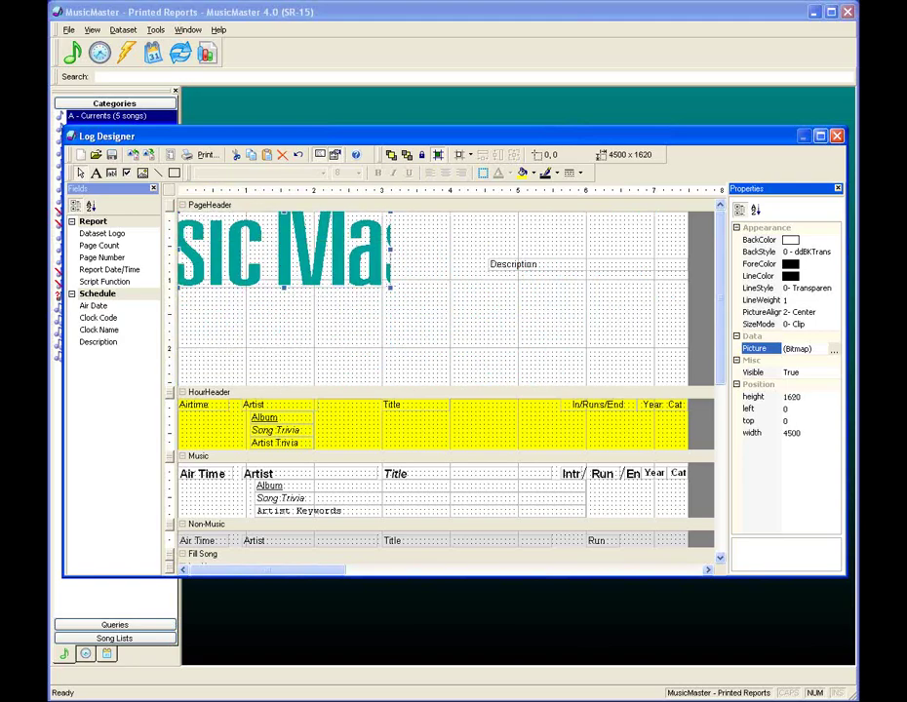
Replace the PageHeader logo with MMWinVerySmall.jpg and trim its frame to about 2610 wide and just tall enough for the logo
{"action": "left_click", "coordinate": [834, 349]}
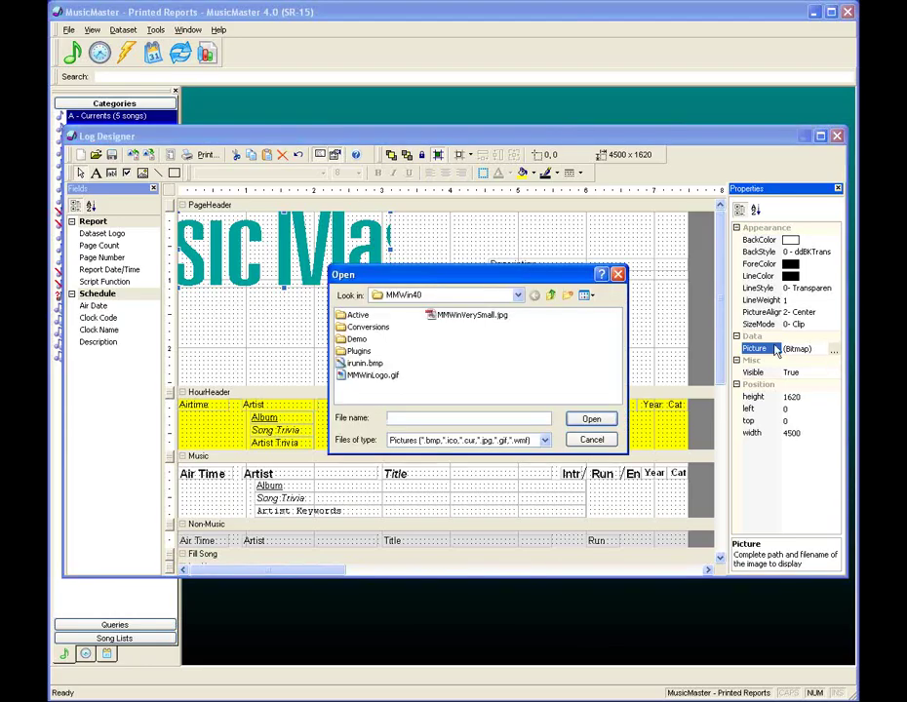
{"action": "left_click", "coordinate": [456, 316]}
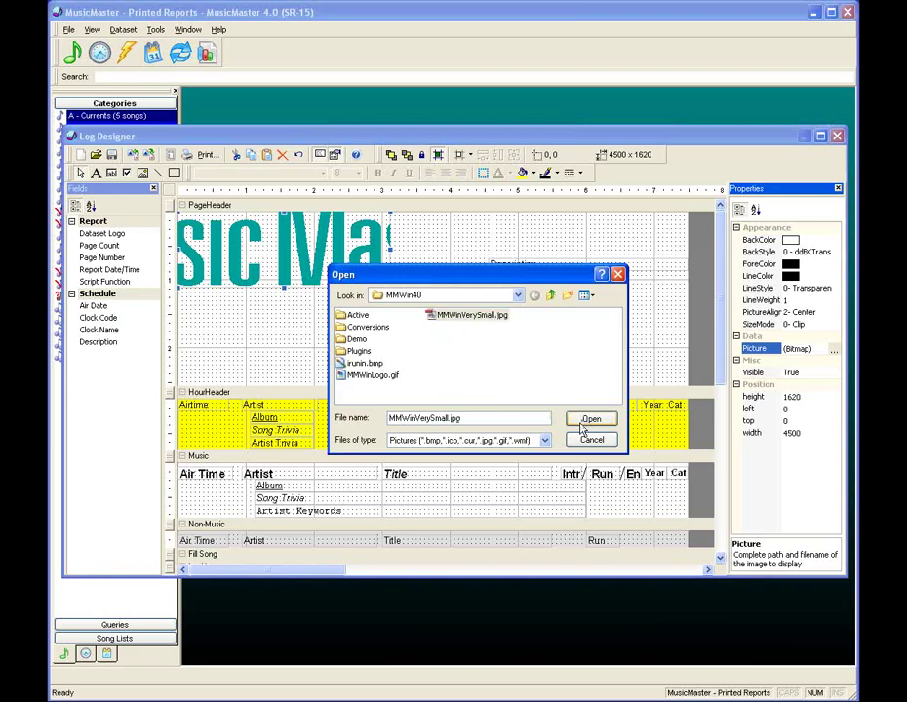
{"action": "left_click", "coordinate": [586, 422]}
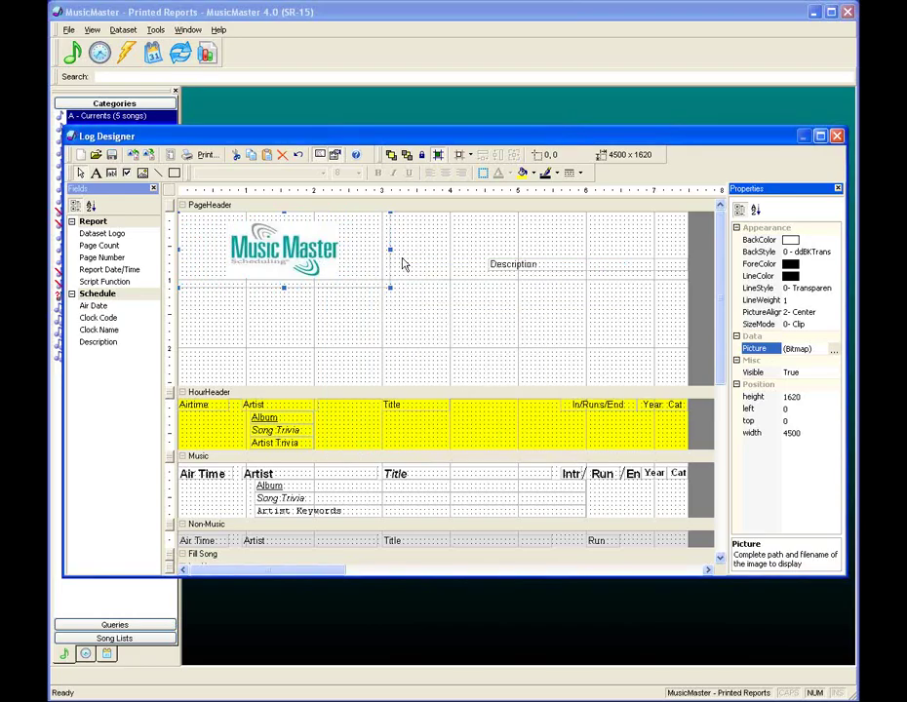
{"action": "left_click_drag", "start_coordinate": [391, 249], "coordinate": [301, 248]}
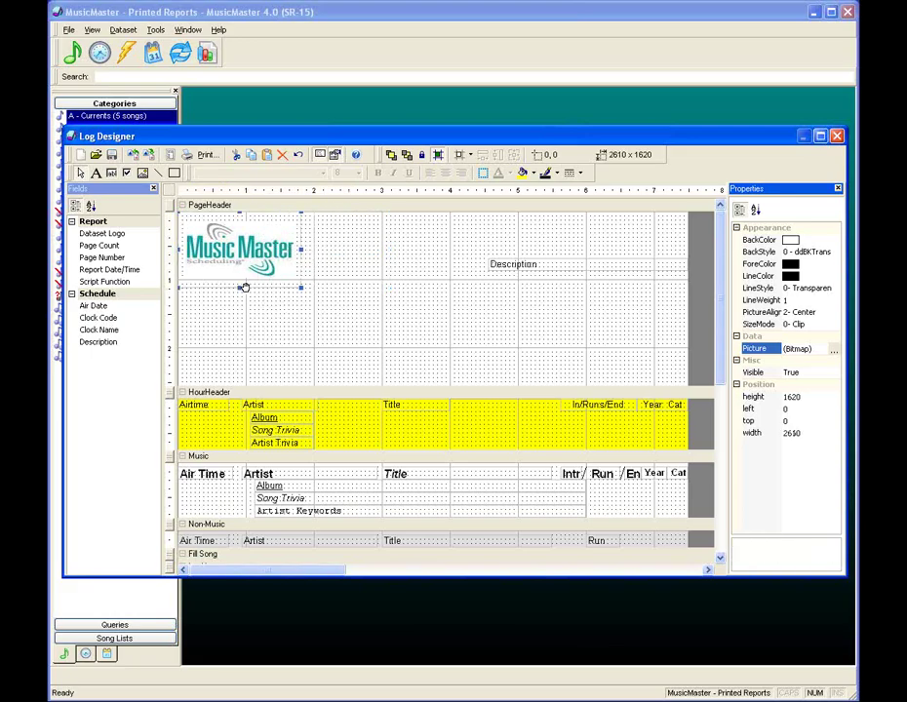
{"action": "left_click_drag", "start_coordinate": [238, 288], "coordinate": [240, 271]}
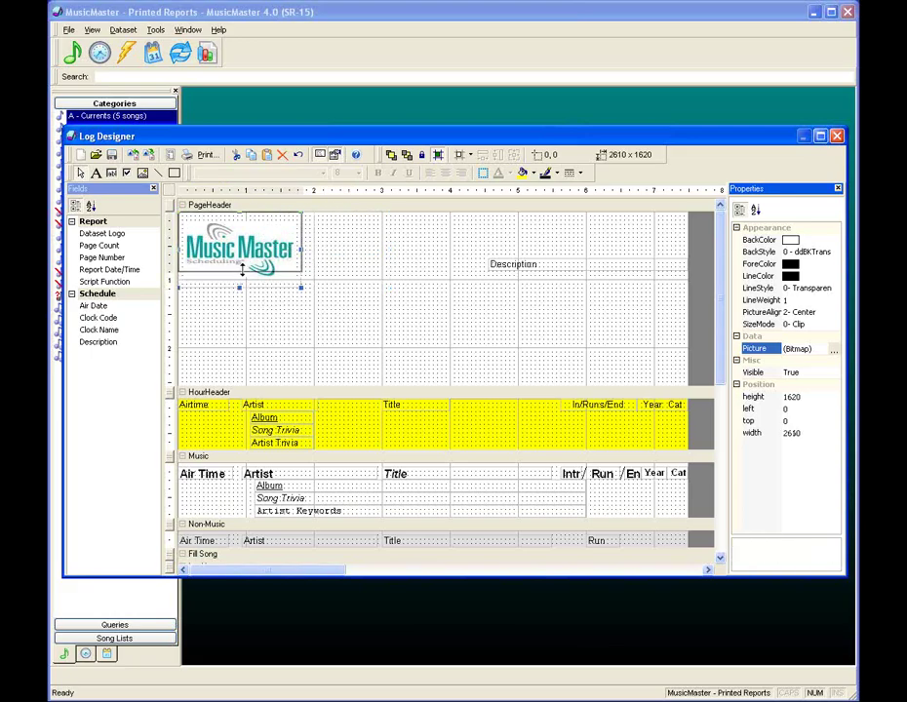
Make the PageHeader's Description field bold and right-aligned, and shrink the section to end just below the logo and the field
{"action": "left_click", "coordinate": [509, 267]}
{"action": "left_click", "coordinate": [379, 172]}
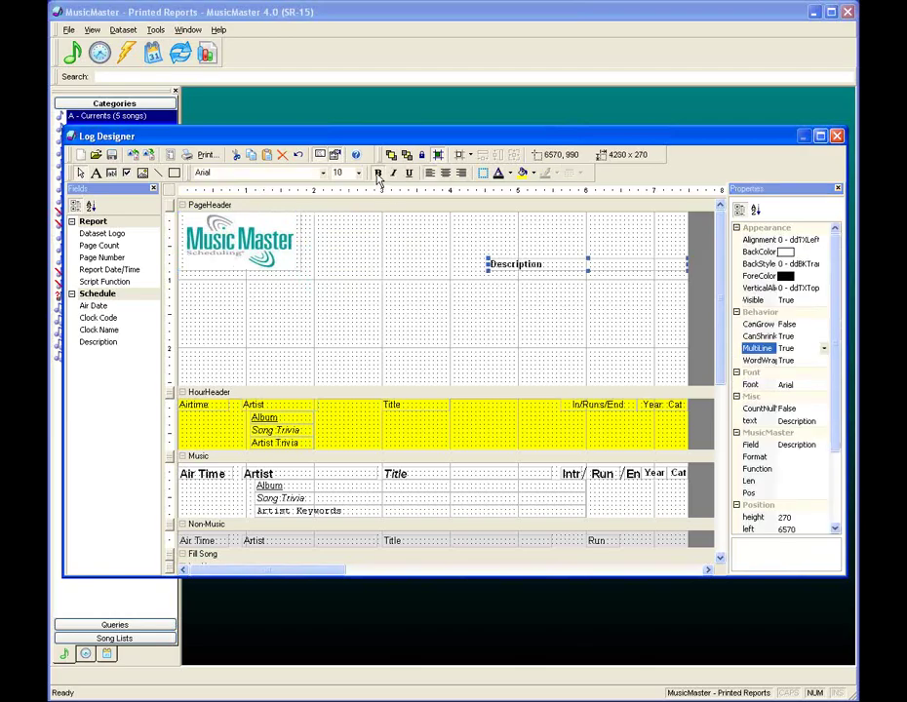
{"action": "left_click", "coordinate": [461, 172]}
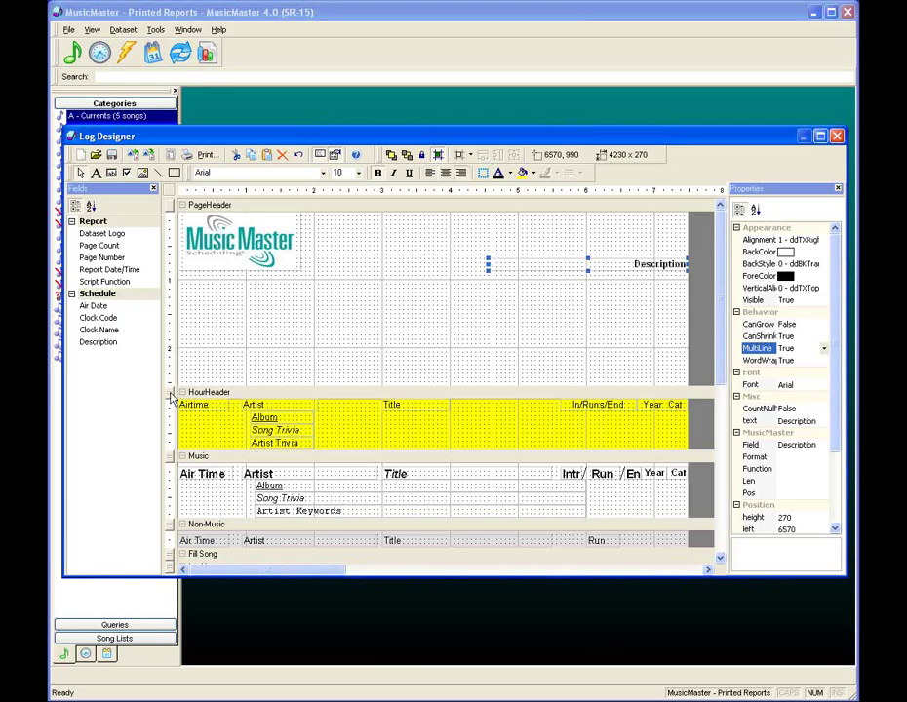
{"action": "left_click_drag", "start_coordinate": [172, 391], "coordinate": [172, 277]}
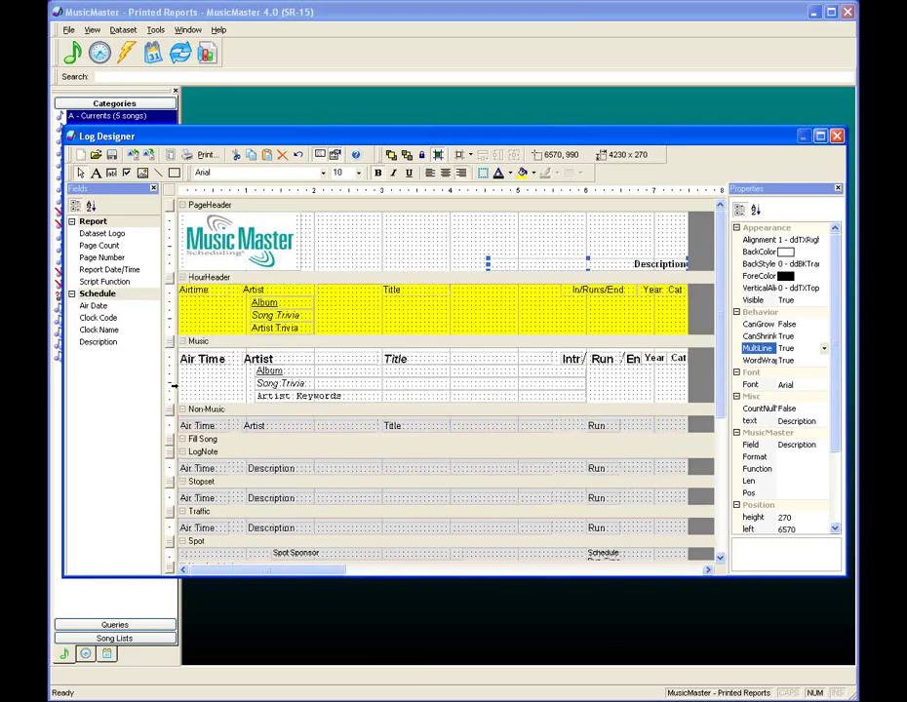
Preview the printed log, check the logo and date header on pages 1 to 5, and close the preview
{"action": "left_click", "coordinate": [205, 154]}
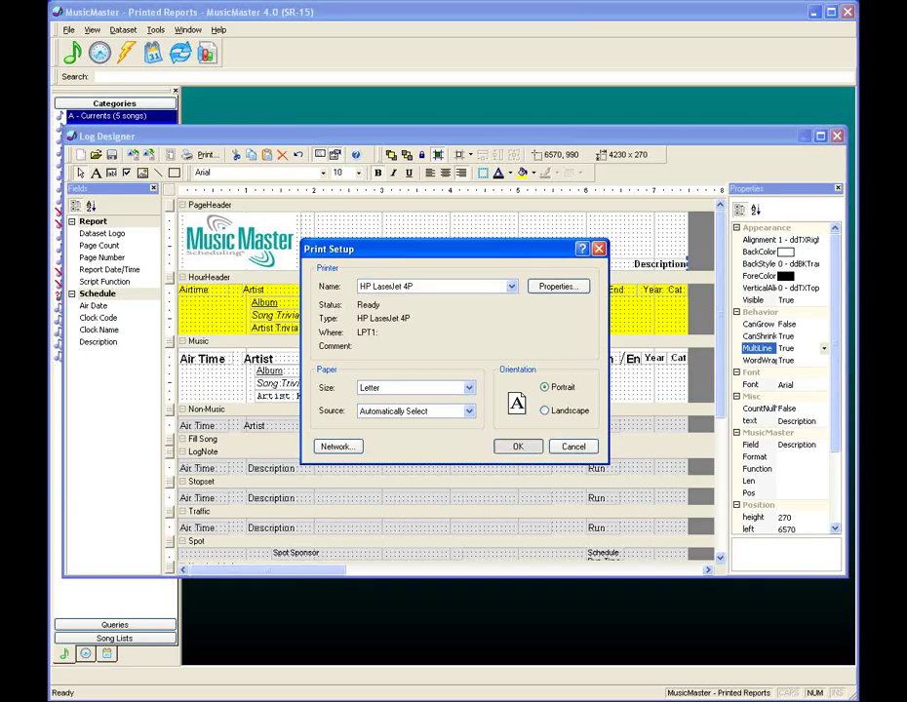
{"action": "left_click", "coordinate": [521, 447]}
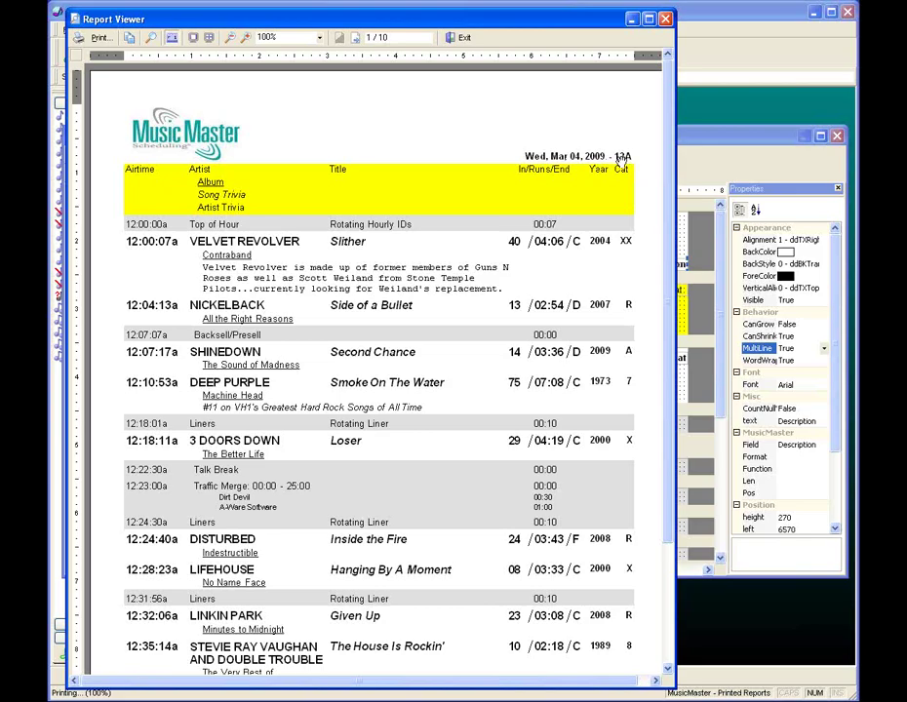
{"action": "left_click", "coordinate": [357, 39]}
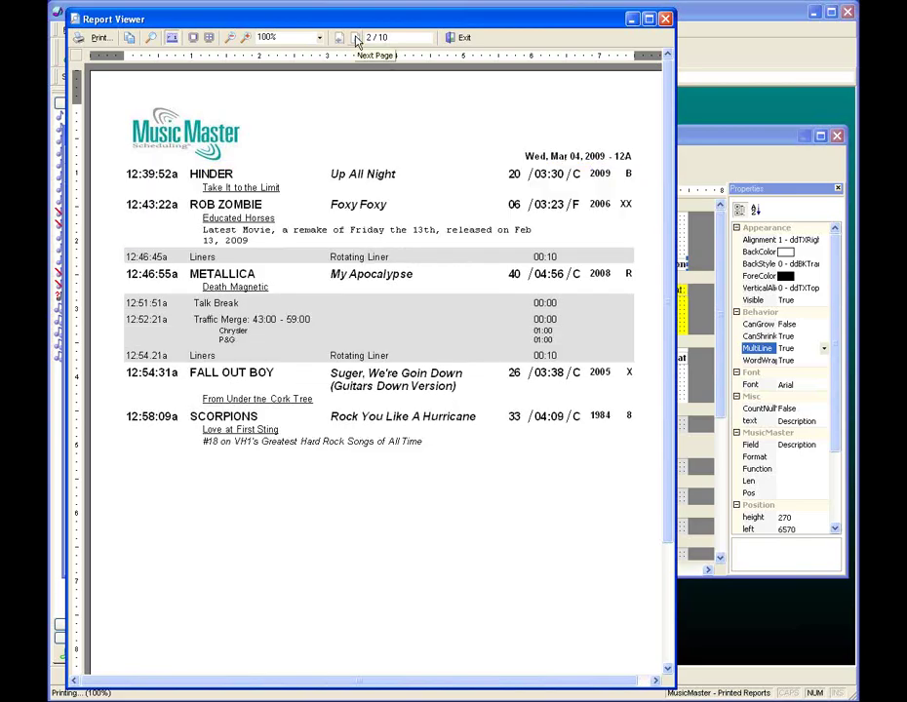
{"action": "left_click", "coordinate": [357, 39]}
{"action": "left_click", "coordinate": [357, 39]}
{"action": "left_click", "coordinate": [357, 39]}
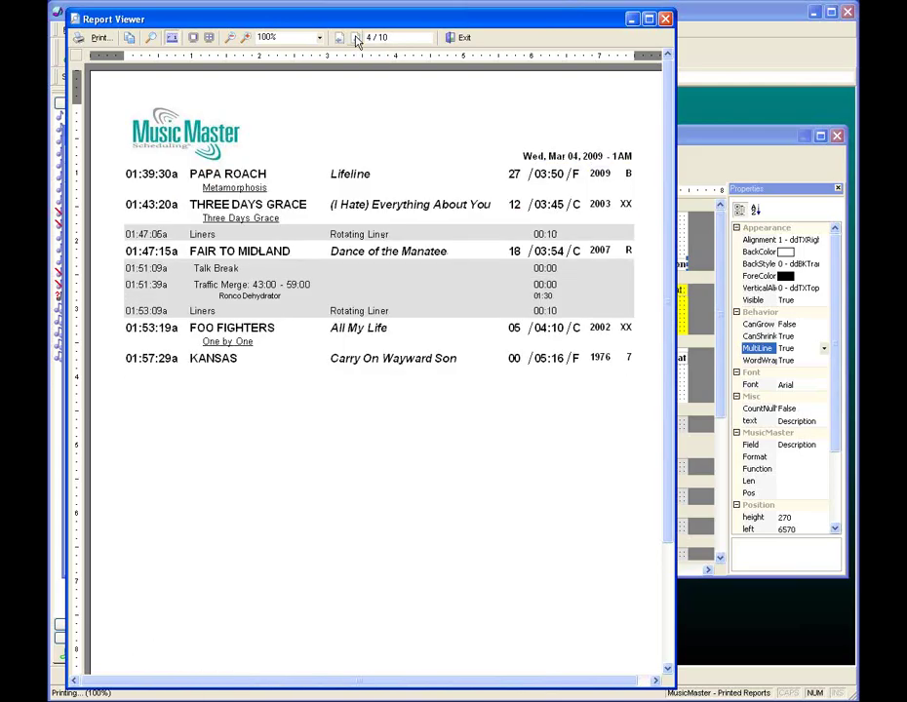
{"action": "left_click", "coordinate": [357, 39]}
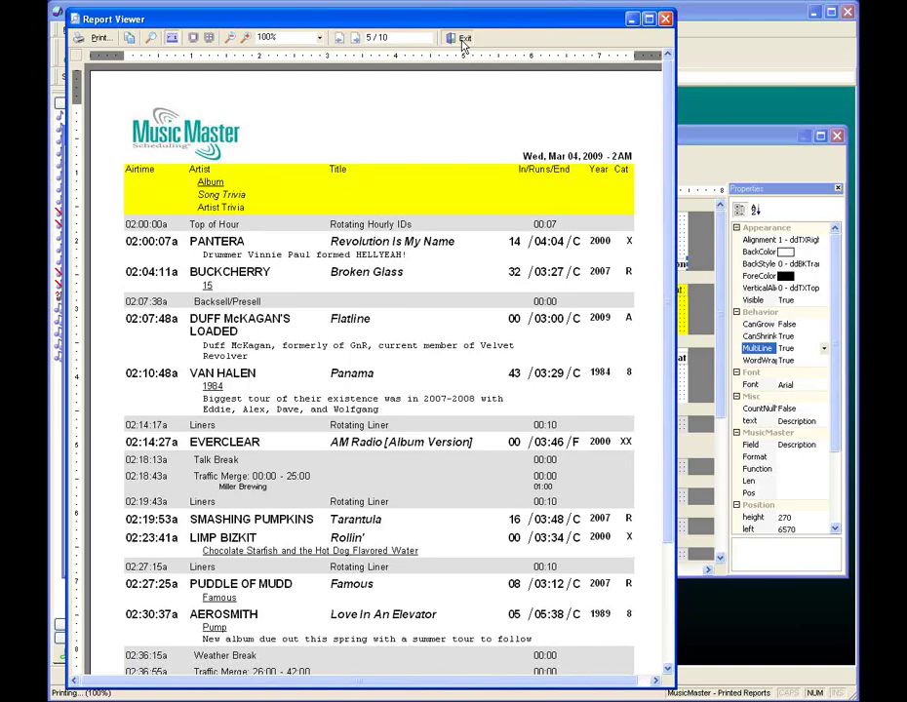
{"action": "left_click", "coordinate": [462, 39]}
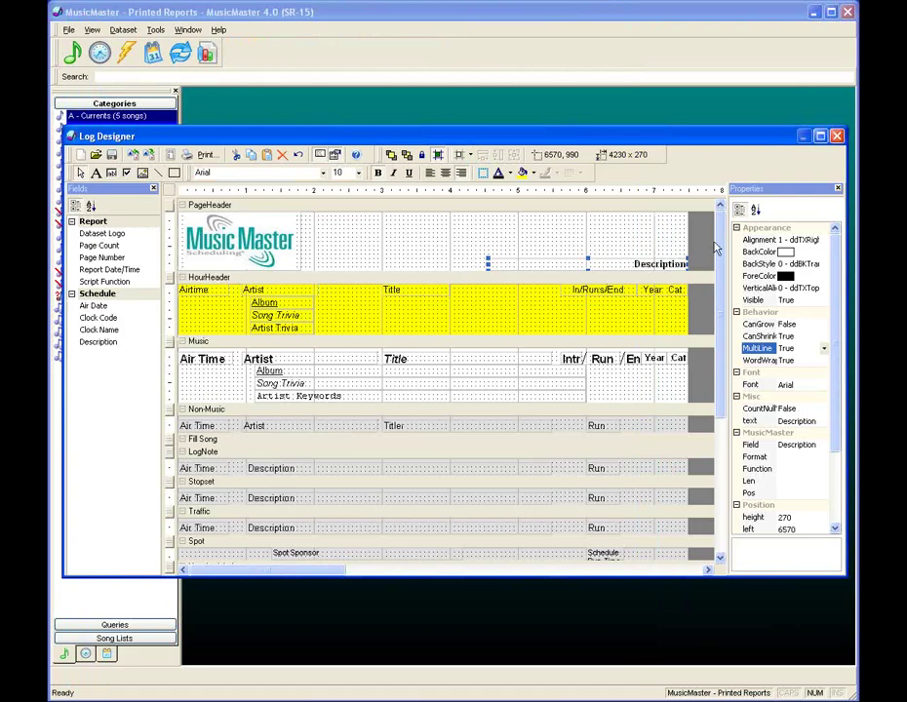
Enlarge the Unscheduled section to a height of about 675 and draw a label about 4320 x 540 in it
{"action": "left_click_drag", "start_coordinate": [722, 242], "coordinate": [722, 322]}
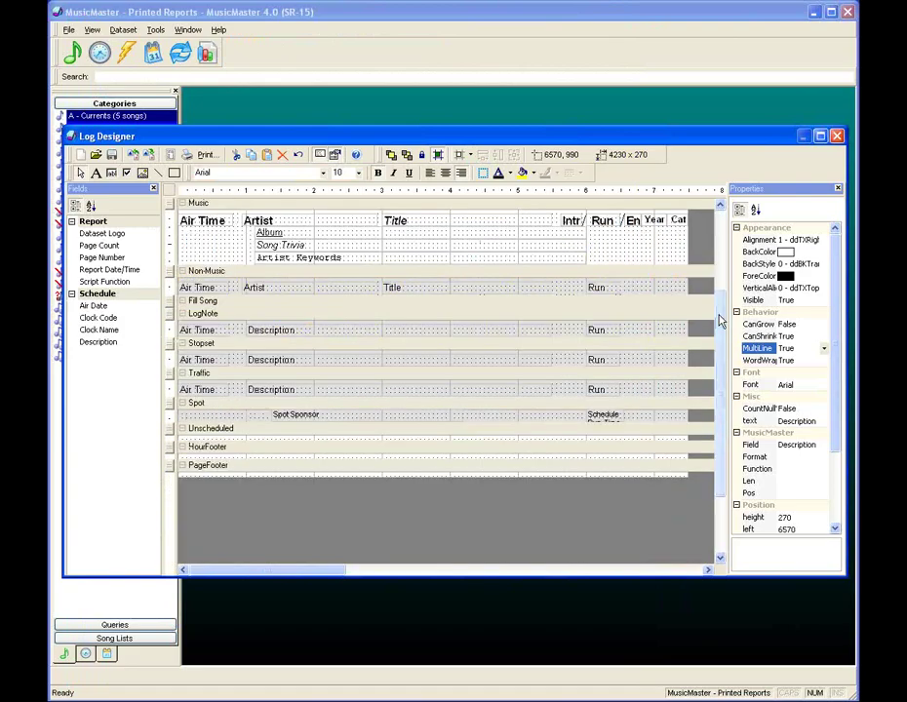
{"action": "left_click", "coordinate": [239, 429]}
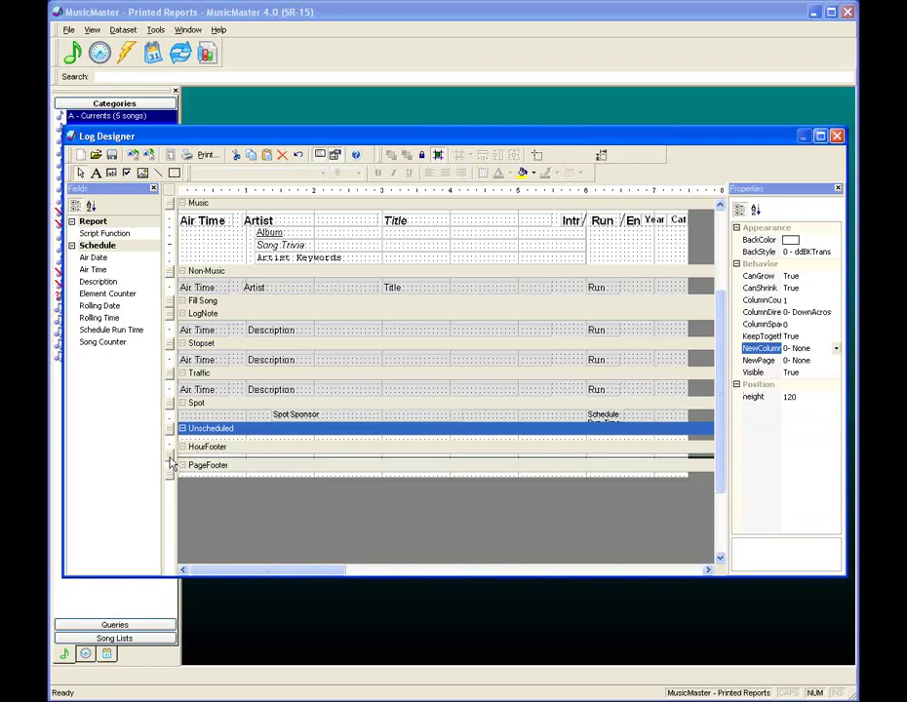
{"action": "left_click_drag", "start_coordinate": [293, 441], "coordinate": [294, 444]}
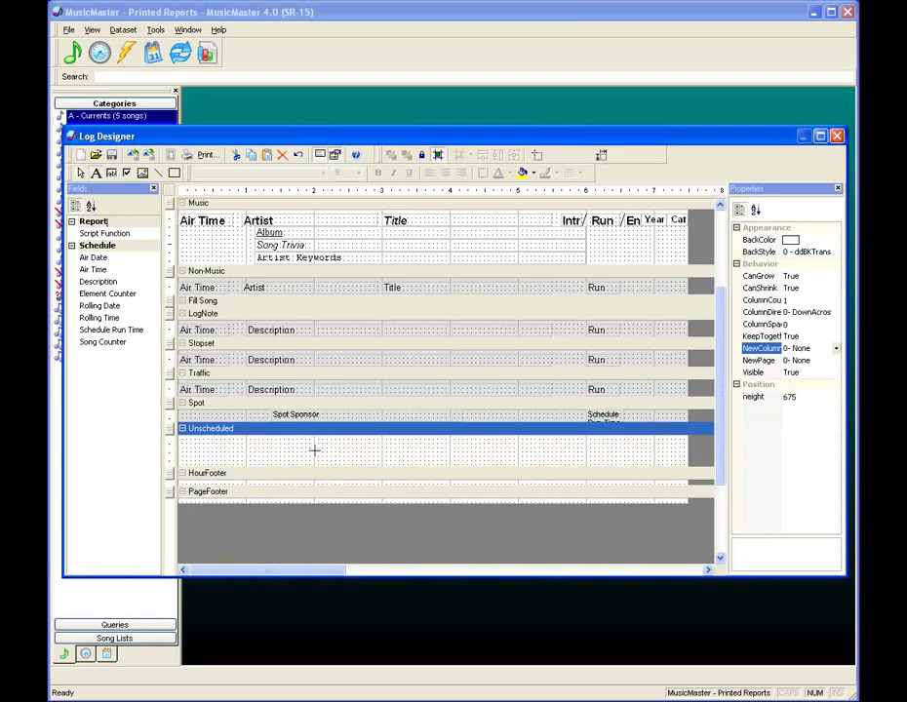
{"action": "left_click_drag", "start_coordinate": [315, 451], "coordinate": [518, 462]}
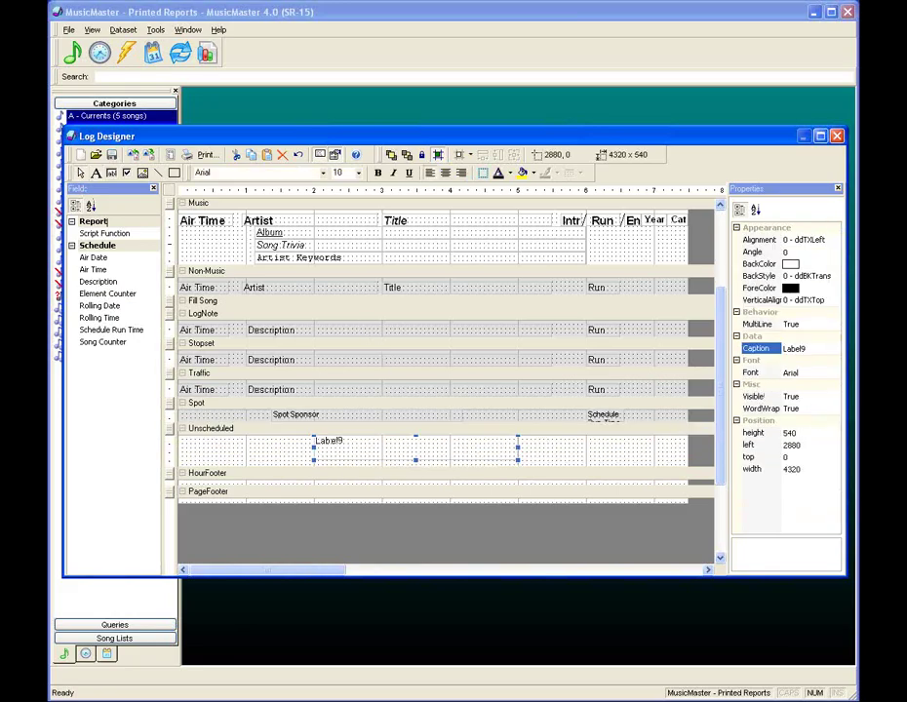
Set the Unscheduled label's caption to "Whooops, forgot to schedule...Announcer's Choice/Request"
{"action": "left_click", "coordinate": [755, 351]}
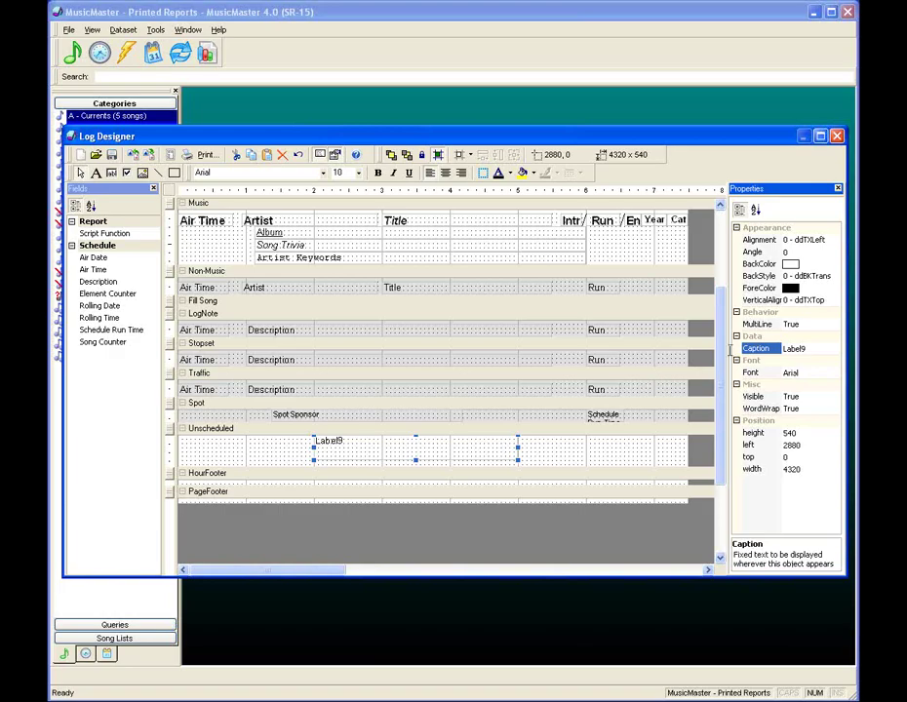
{"action": "type", "text": "W"}
{"action": "type", "text": "hooops, forgot to schedule"}
{"action": "type", "text": "...Anno"}
{"action": "type", "text": "uncer's Choi"}
{"action": "type", "text": "ce/Reque"}
{"action": "type", "text": "st"}
{"action": "left_click", "coordinate": [583, 461]}
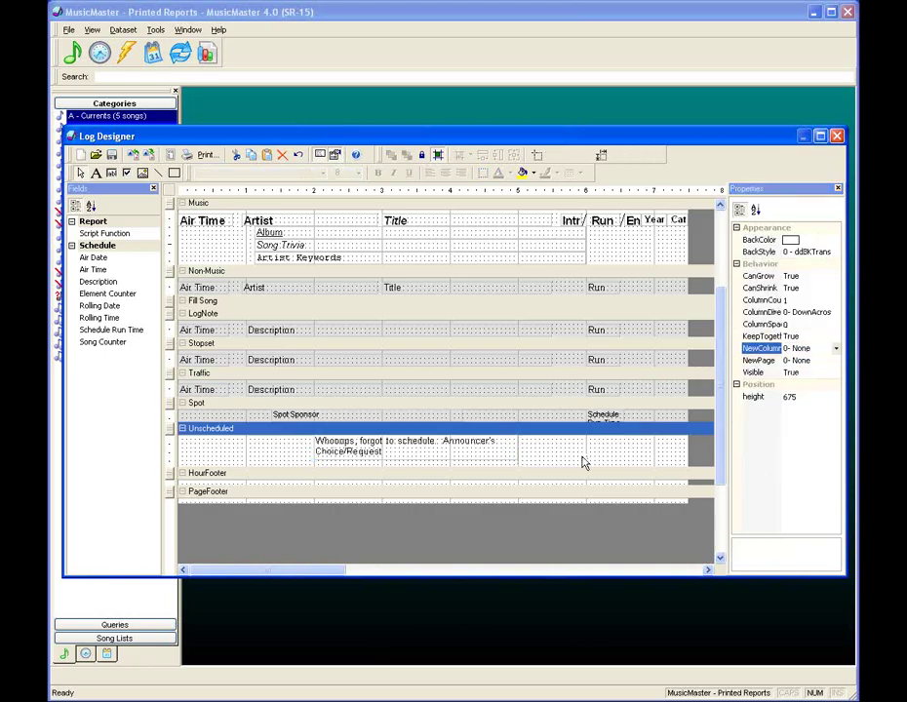
Set the Unscheduled label's font size to 12, resize it to about 7560 x 360, and shrink the section to fit
{"action": "left_click", "coordinate": [512, 453]}
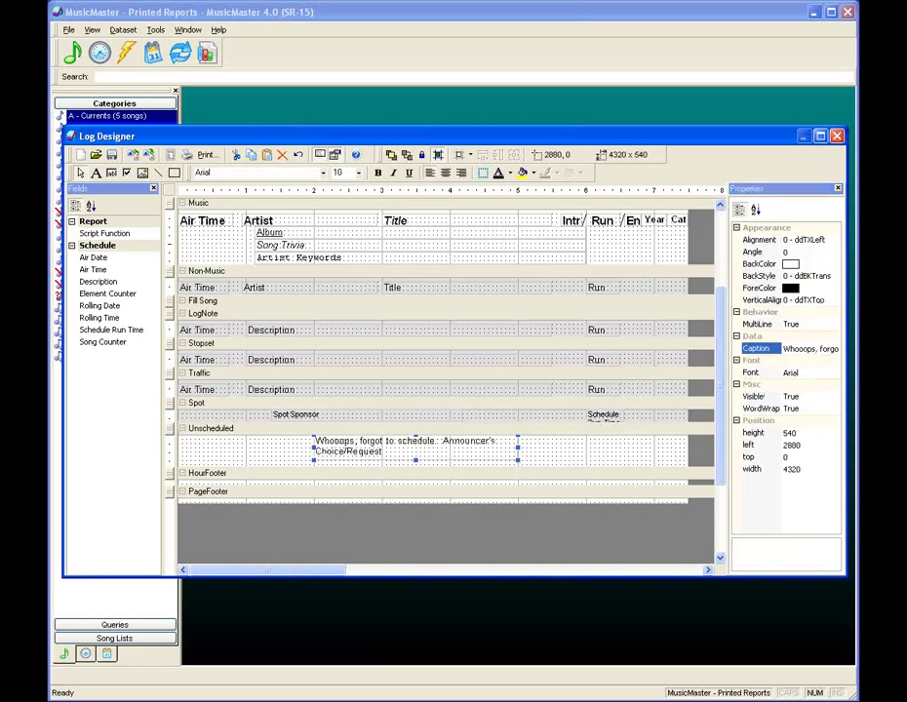
{"action": "left_click", "coordinate": [357, 173]}
{"action": "left_click", "coordinate": [343, 231]}
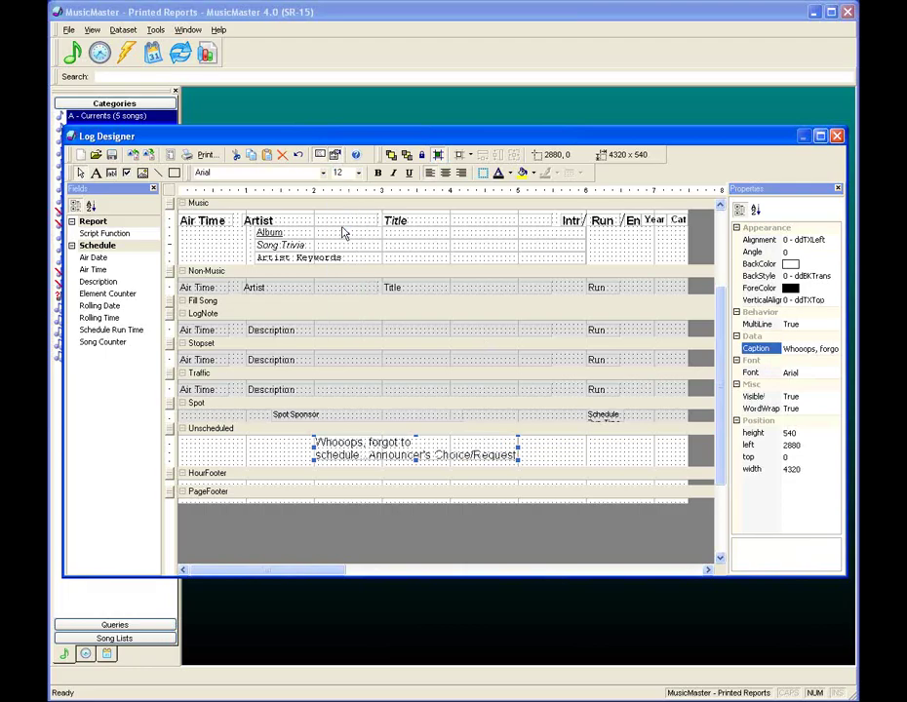
{"action": "left_click_drag", "start_coordinate": [518, 448], "coordinate": [547, 448]}
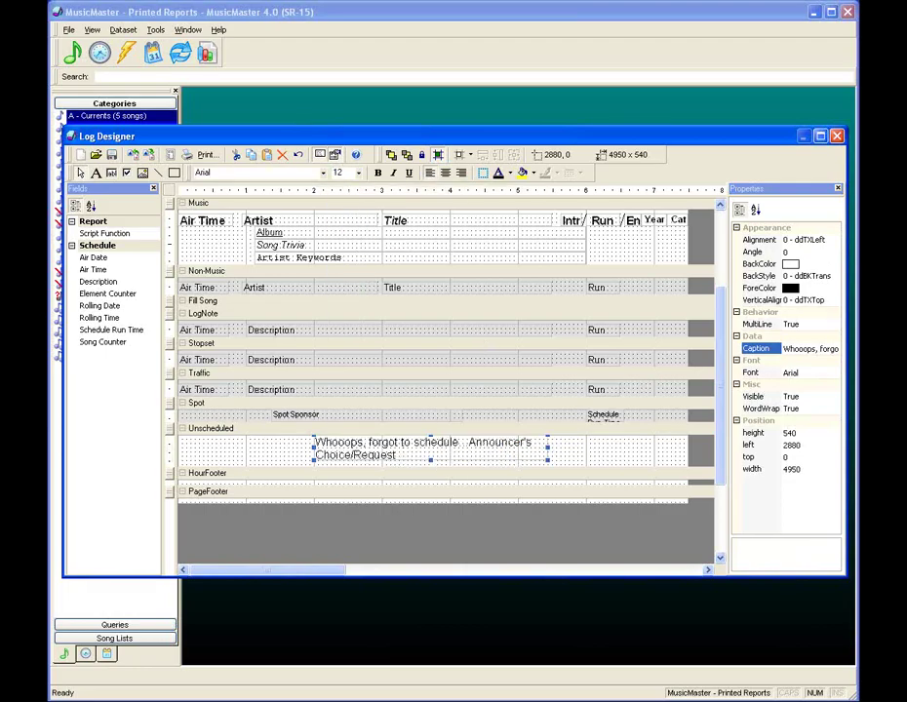
{"action": "left_click_drag", "start_coordinate": [313, 448], "coordinate": [279, 448]}
{"action": "left_click_drag", "start_coordinate": [547, 450], "coordinate": [638, 448]}
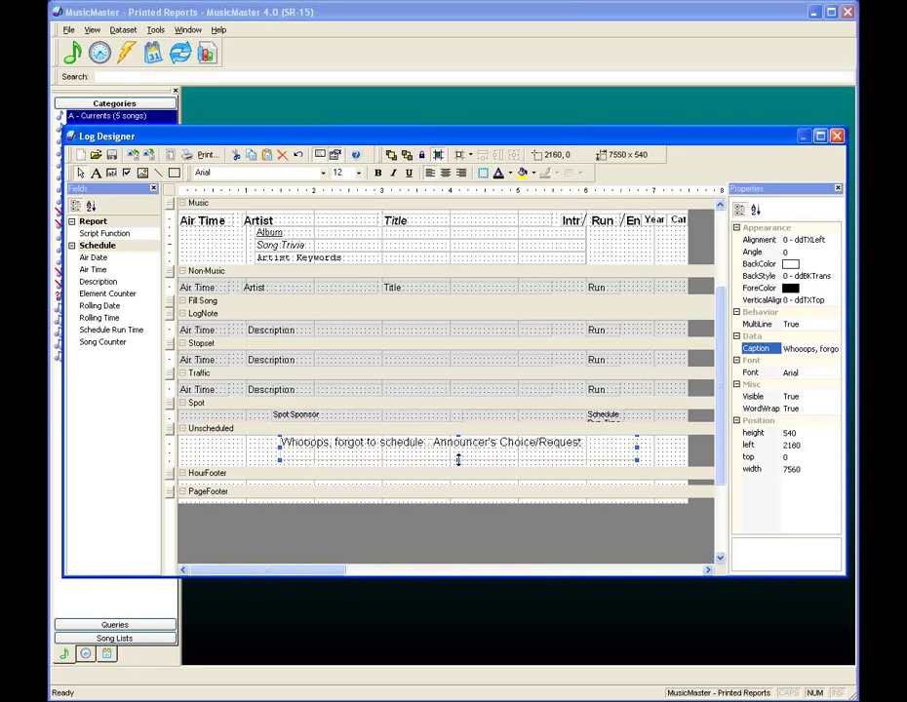
{"action": "left_click_drag", "start_coordinate": [458, 458], "coordinate": [458, 460]}
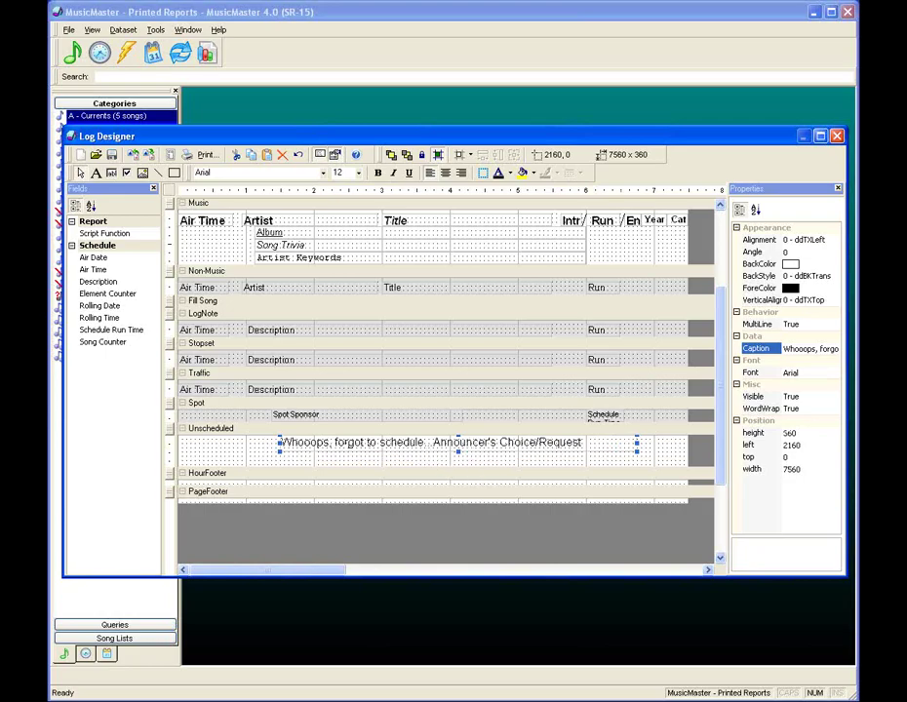
{"action": "double_click", "coordinate": [170, 476]}
Enlarge the HourFooter section to a height of about 480 and place the Total Time field in its upper-left corner
{"action": "left_click", "coordinate": [226, 461]}
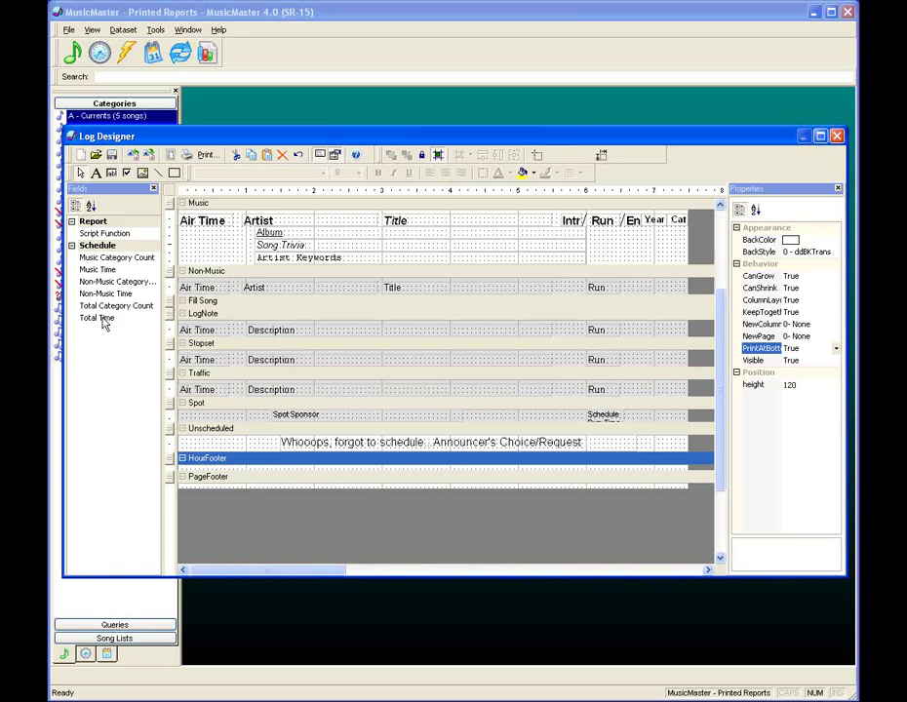
{"action": "left_click", "coordinate": [218, 481]}
{"action": "left_click_drag", "start_coordinate": [200, 471], "coordinate": [203, 488]}
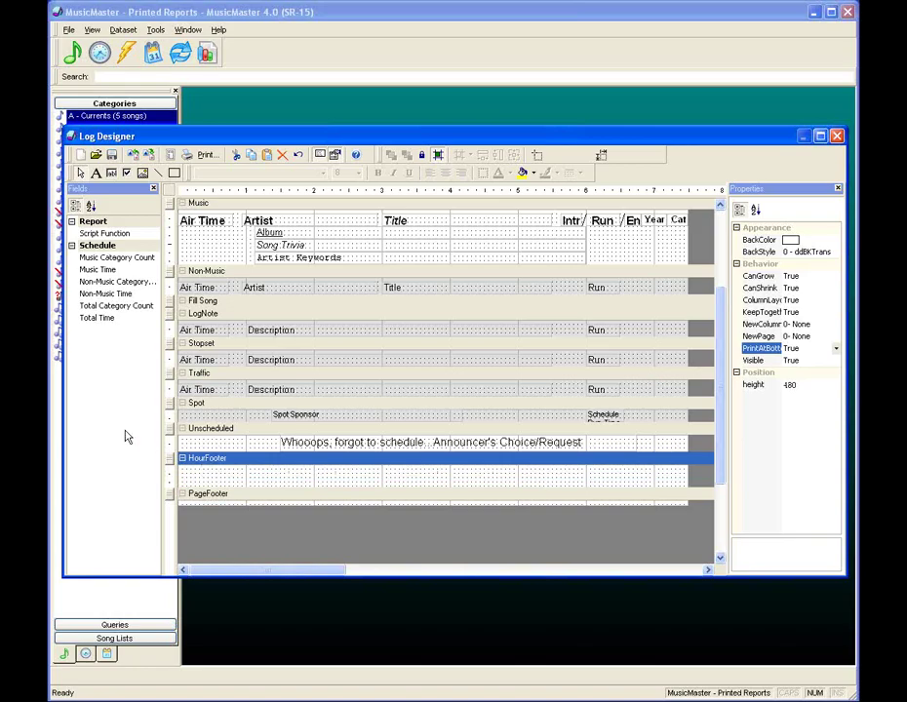
{"action": "left_click_drag", "start_coordinate": [98, 323], "coordinate": [181, 472]}
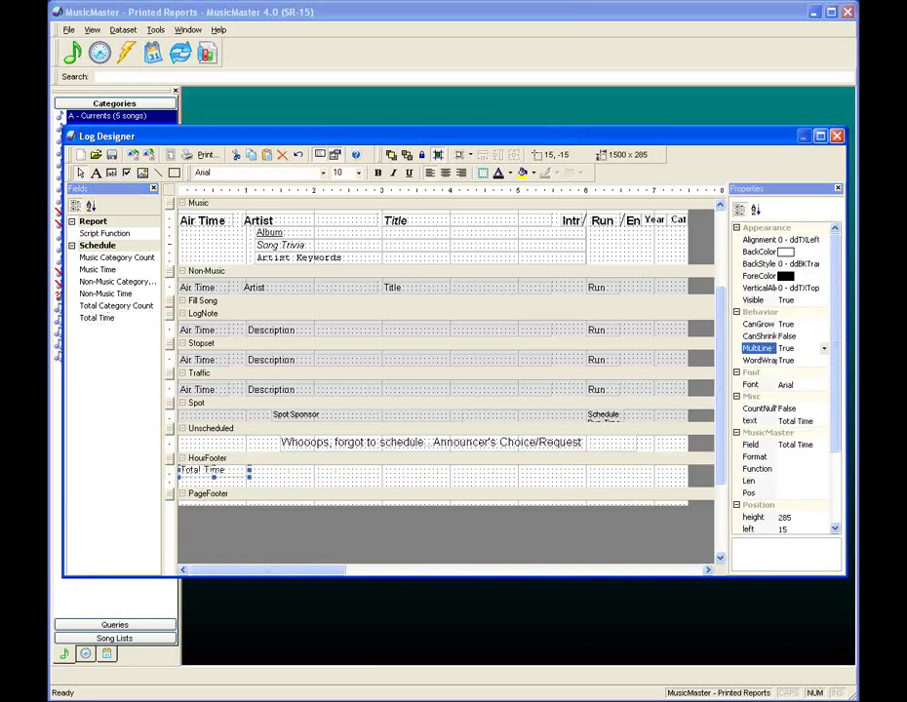
Format the HourFooter's Total Time field as bold white text on a dark purple background
{"action": "left_click", "coordinate": [377, 173]}
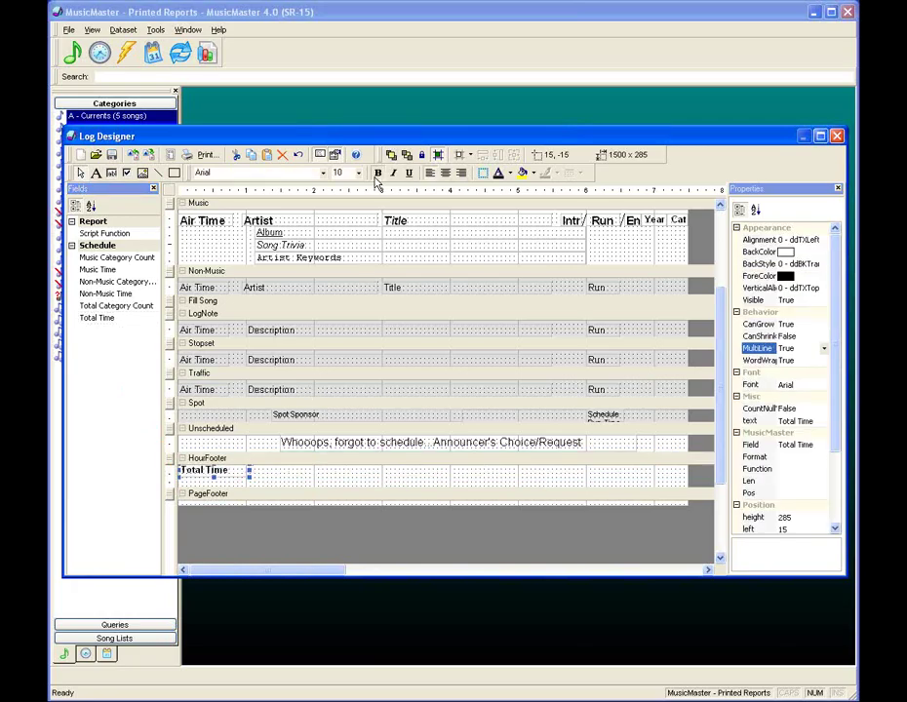
{"action": "left_click", "coordinate": [534, 174]}
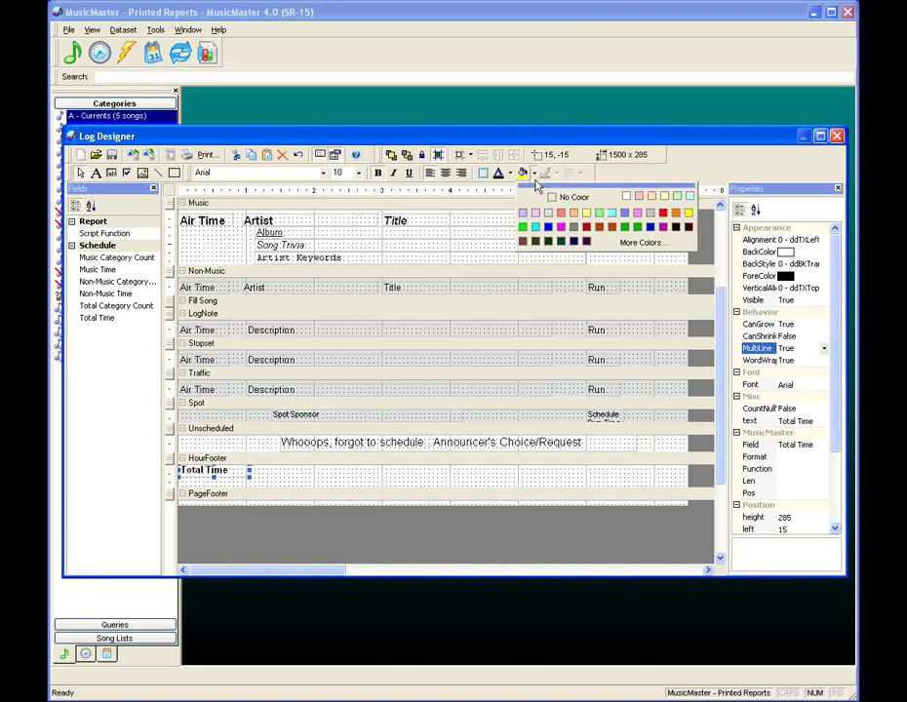
{"action": "left_click", "coordinate": [627, 196]}
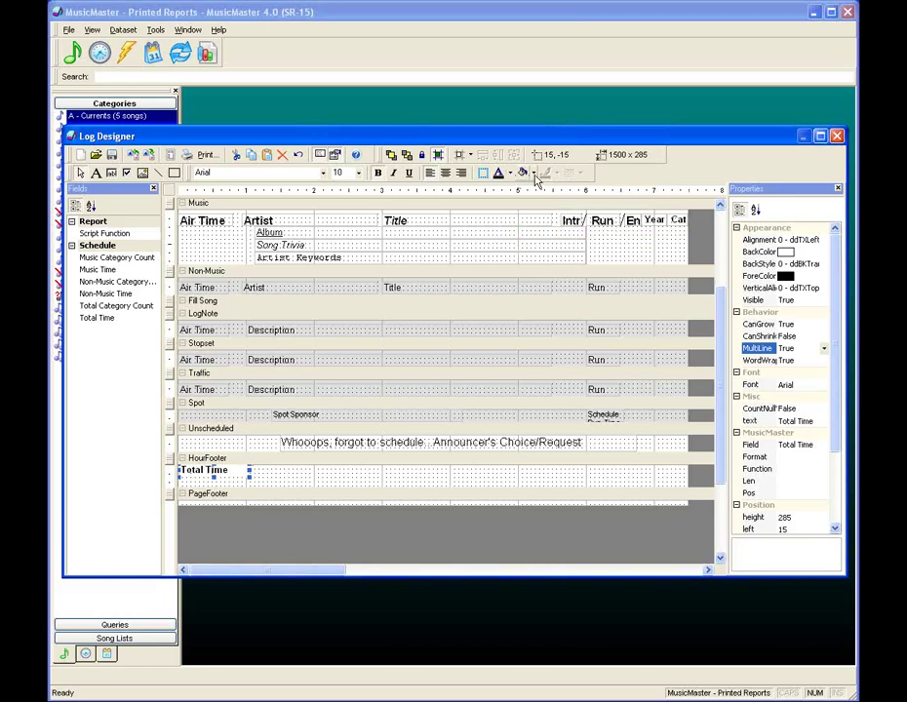
{"action": "left_click", "coordinate": [533, 173]}
{"action": "left_click", "coordinate": [550, 230]}
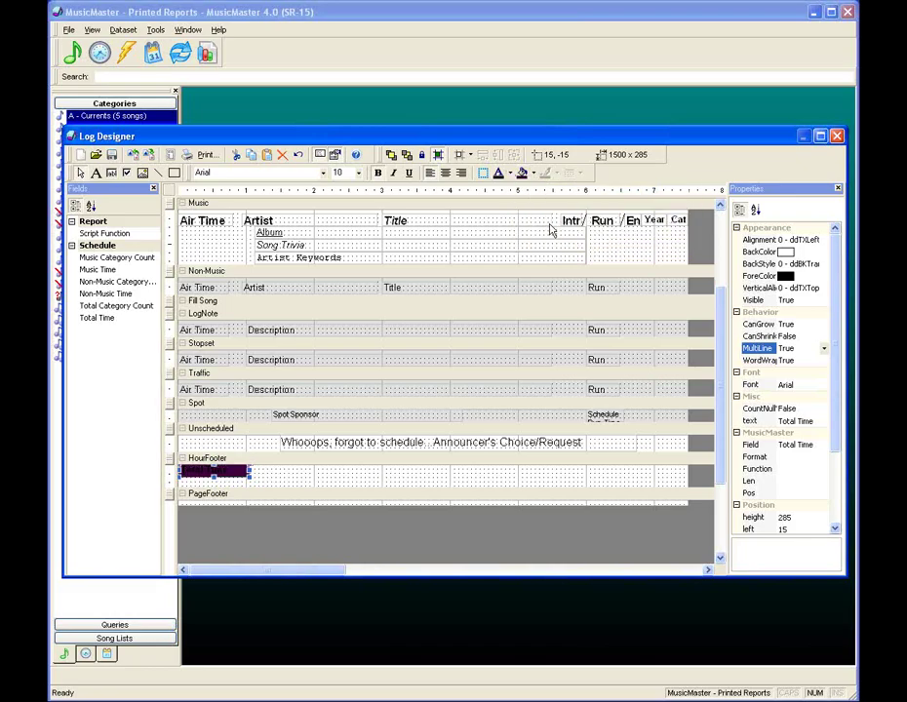
{"action": "left_click", "coordinate": [508, 174]}
{"action": "left_click", "coordinate": [504, 202]}
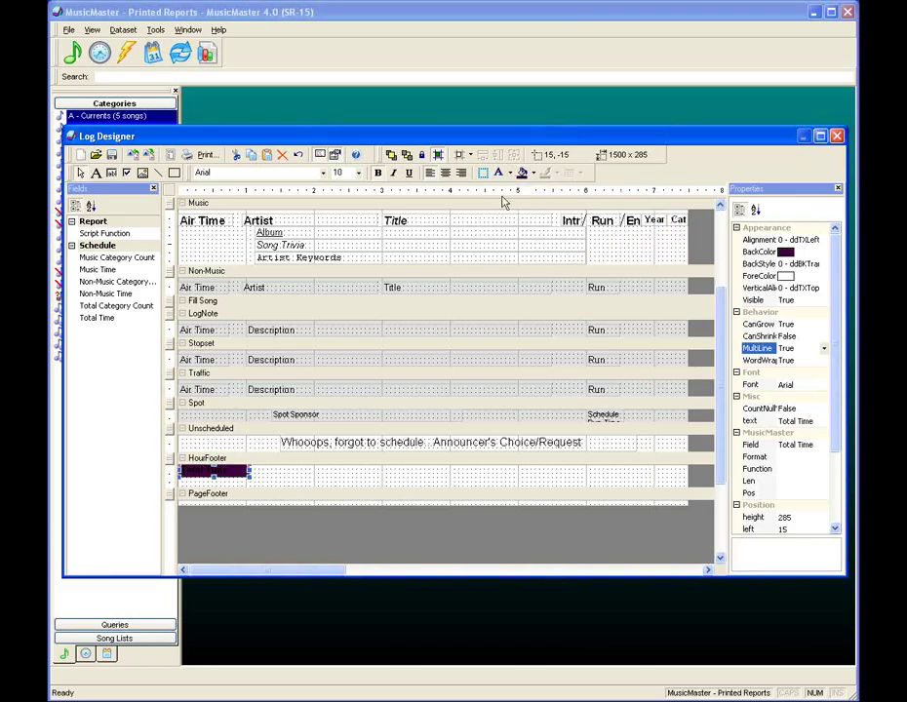
{"action": "left_click", "coordinate": [277, 478]}
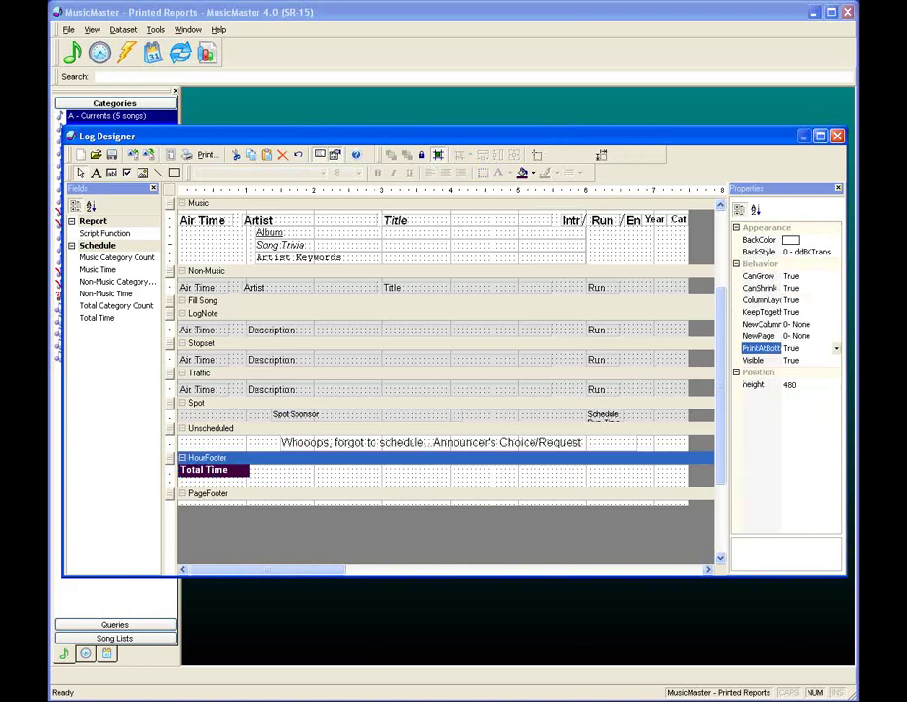
Add a Page Number field about 720 x 270 in the PageHeader's upper-right corner, right-aligned with white text on dark purple
{"action": "left_click", "coordinate": [277, 497]}
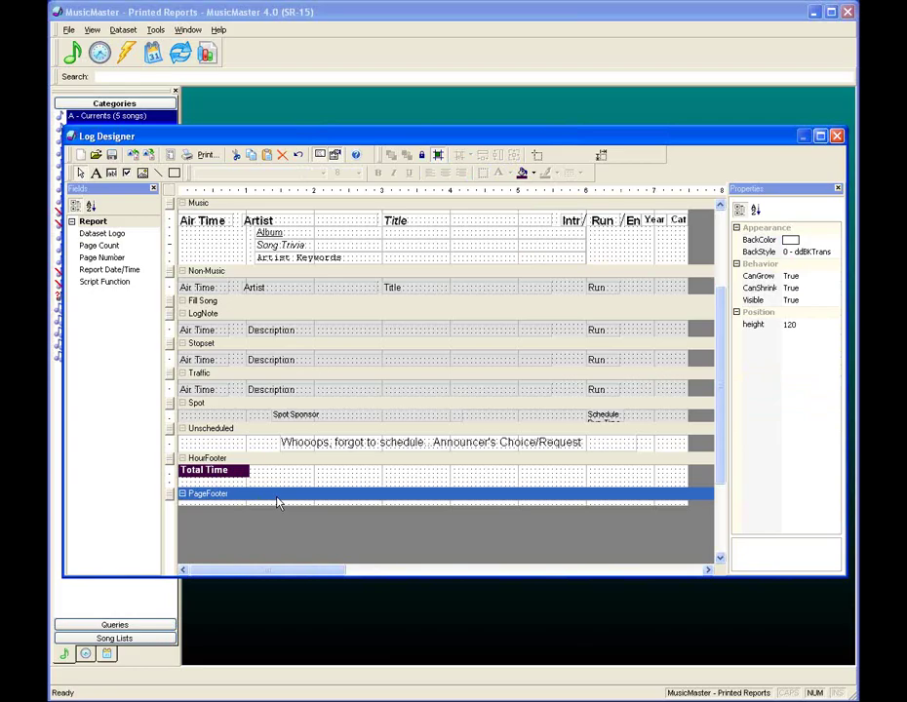
{"action": "left_click_drag", "start_coordinate": [717, 397], "coordinate": [583, 251]}
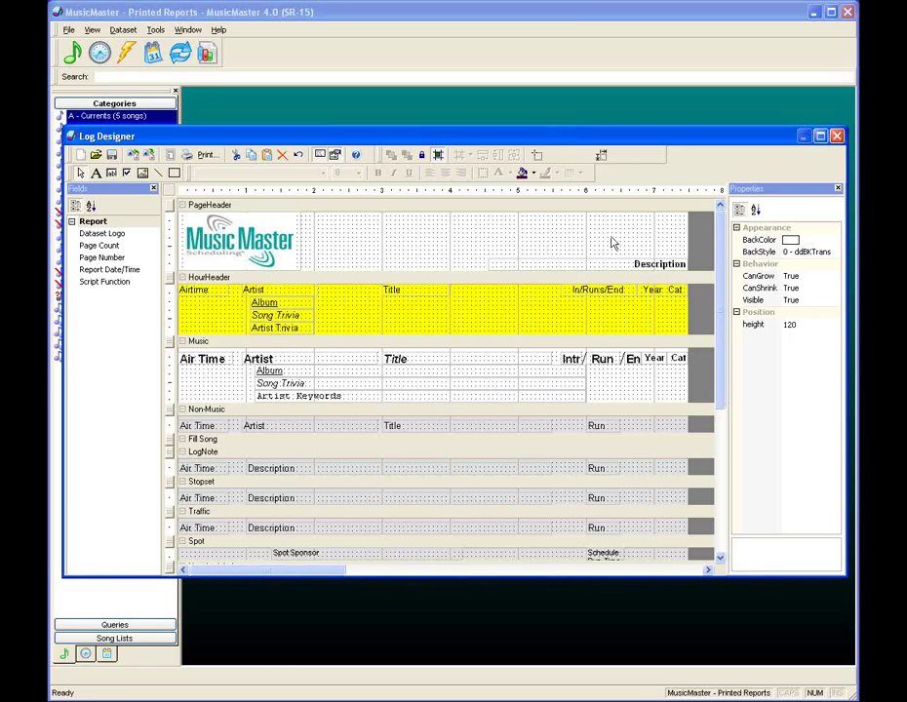
{"action": "left_click", "coordinate": [260, 211]}
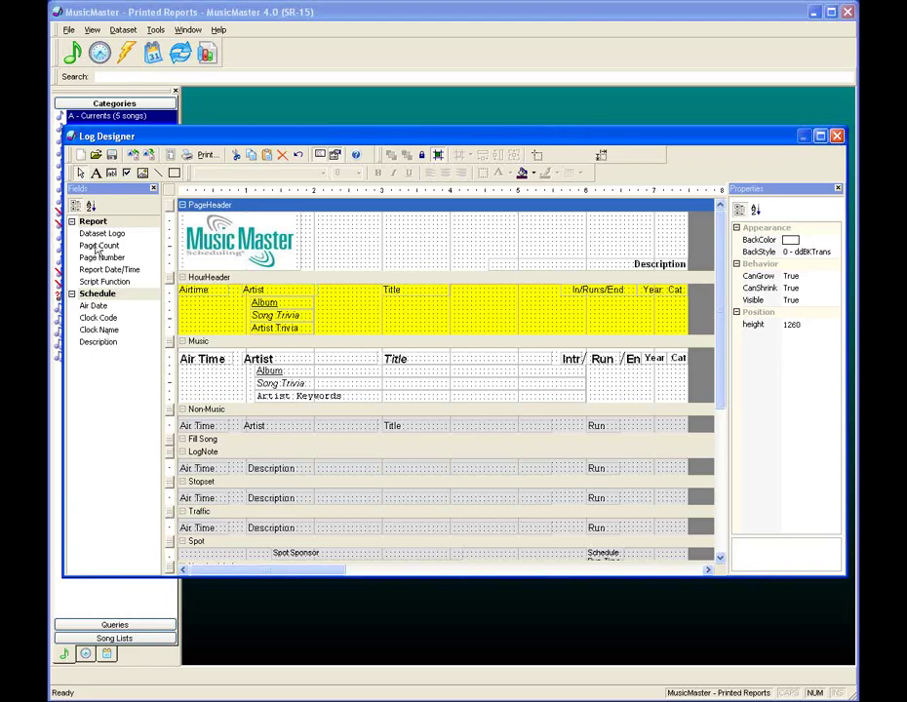
{"action": "left_click_drag", "start_coordinate": [101, 257], "coordinate": [652, 220]}
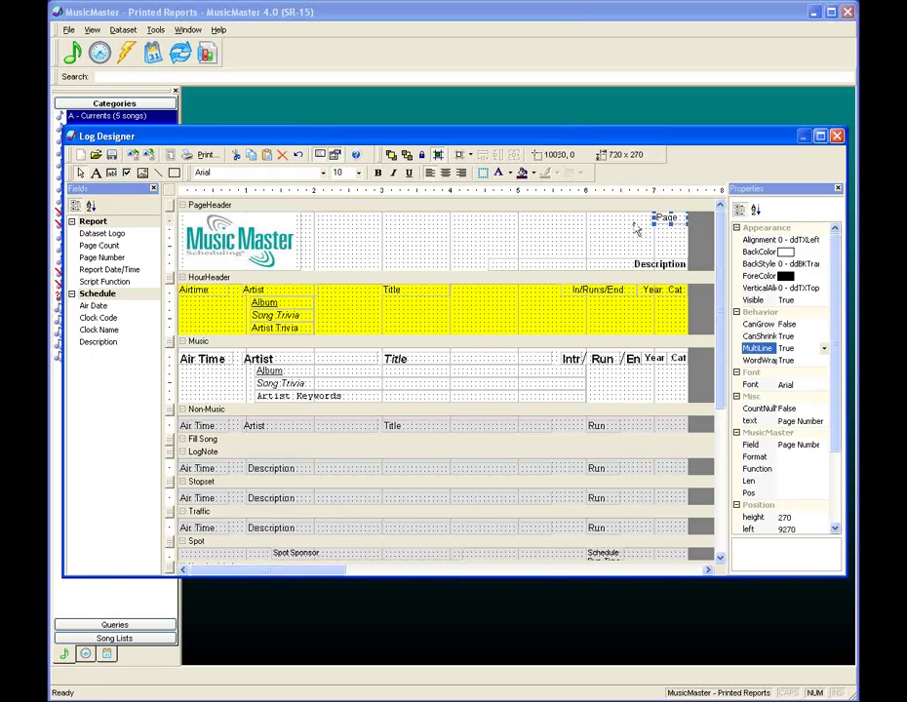
{"action": "left_click", "coordinate": [523, 172]}
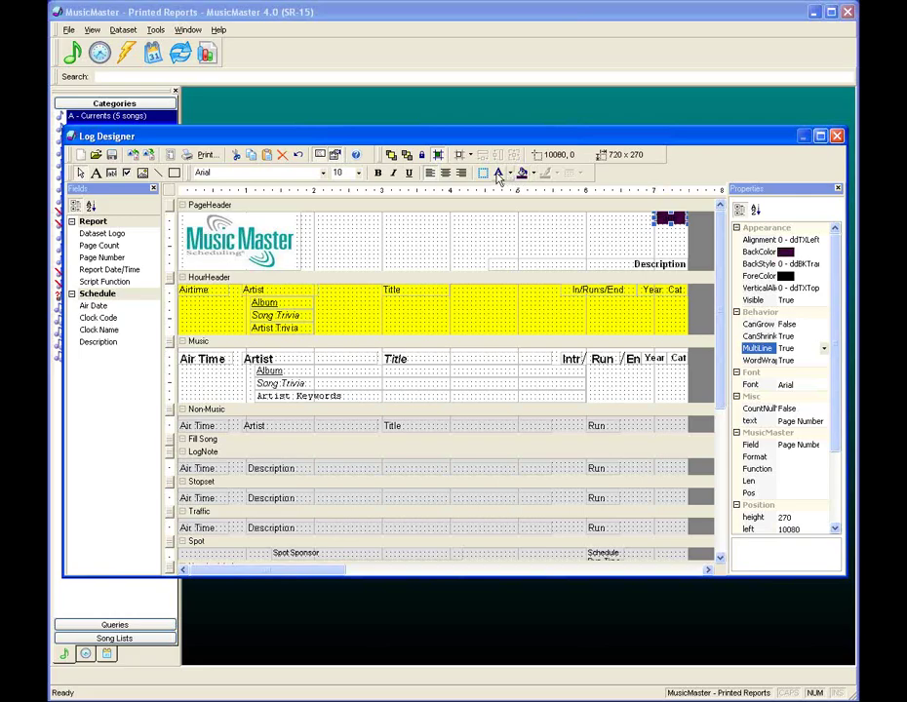
{"action": "left_click", "coordinate": [460, 173]}
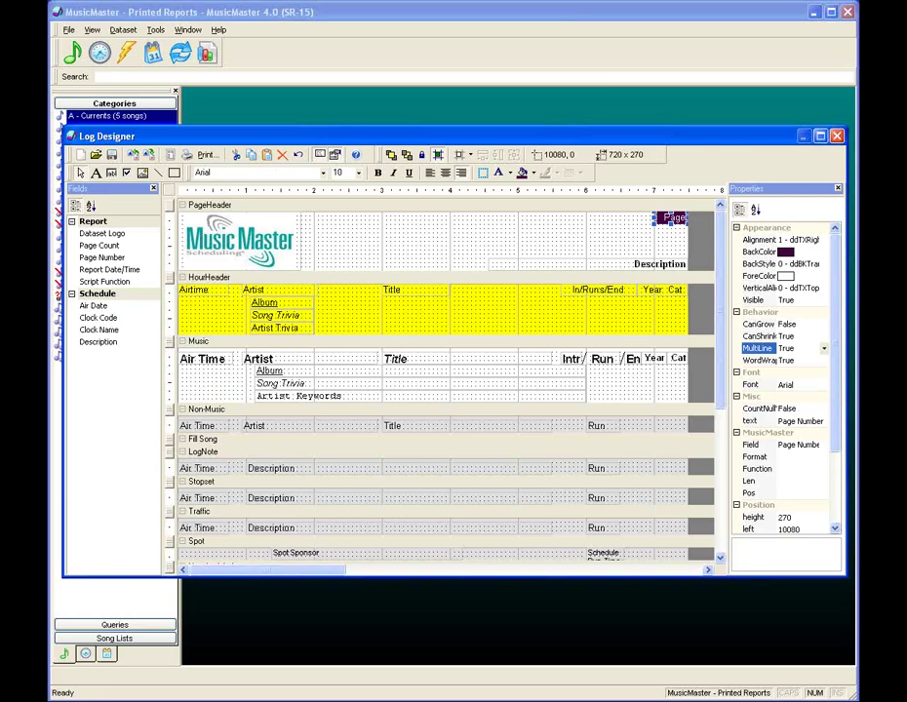
Preview the printed log, check the page numbers and hourly total times on pages 1 to 4, and close the preview
{"action": "key", "text": "ctrl+p"}
{"action": "key", "text": "Return"}
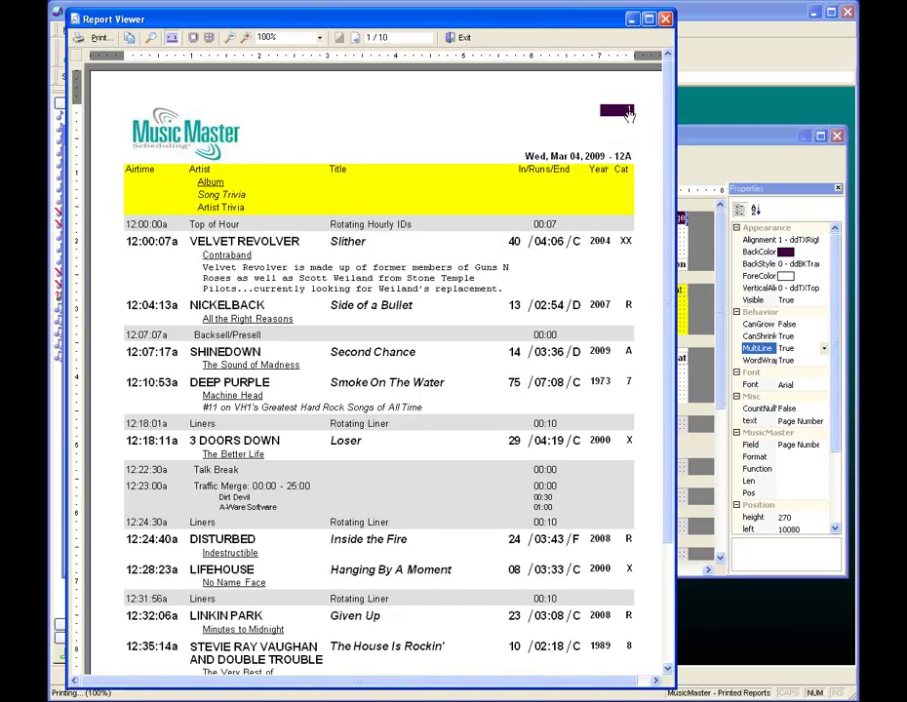
{"action": "left_click", "coordinate": [355, 37]}
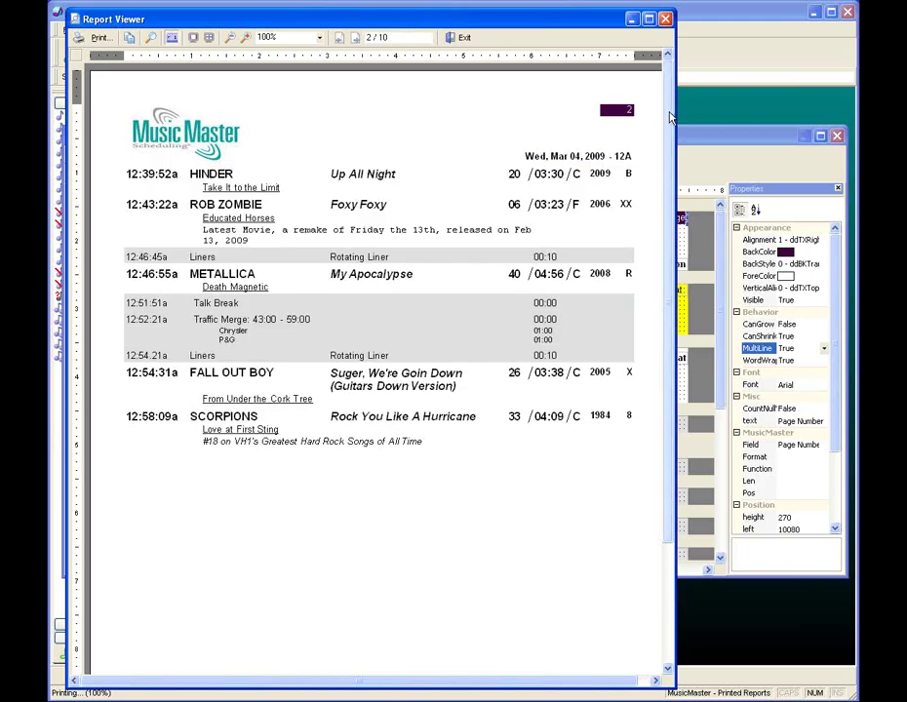
{"action": "scroll", "coordinate": [661, 214], "scroll_direction": "down", "scroll_amount": 2}
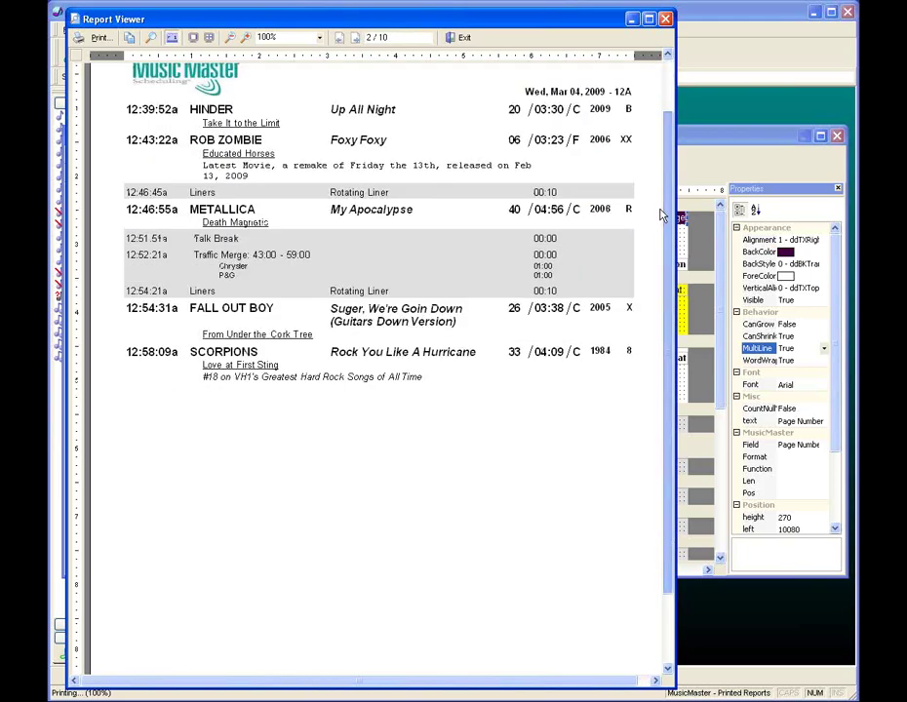
{"action": "scroll", "coordinate": [662, 215], "scroll_direction": "down", "scroll_amount": 3}
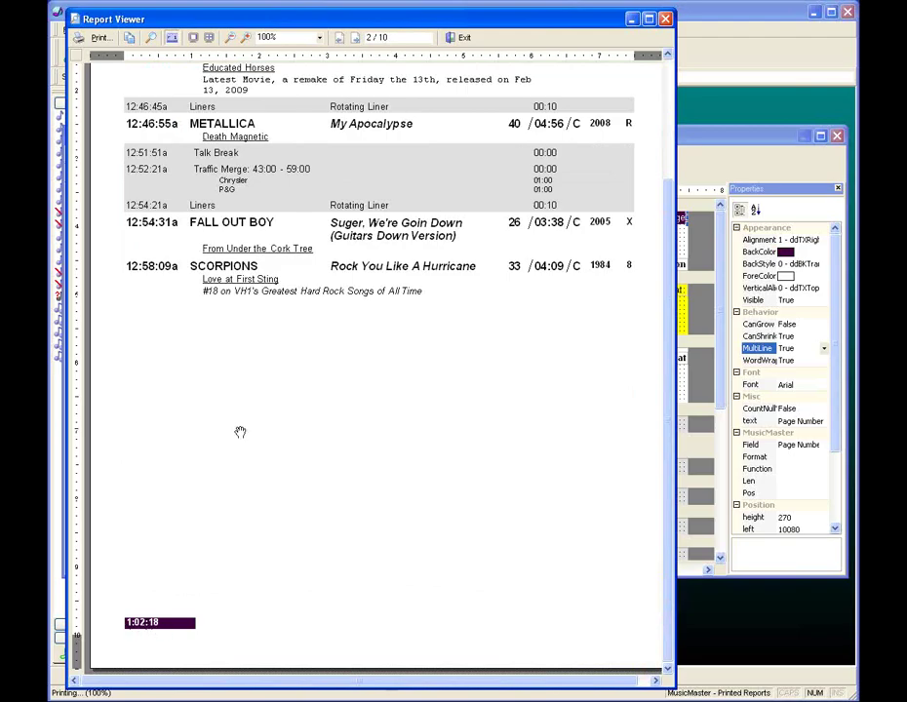
{"action": "left_click", "coordinate": [357, 38]}
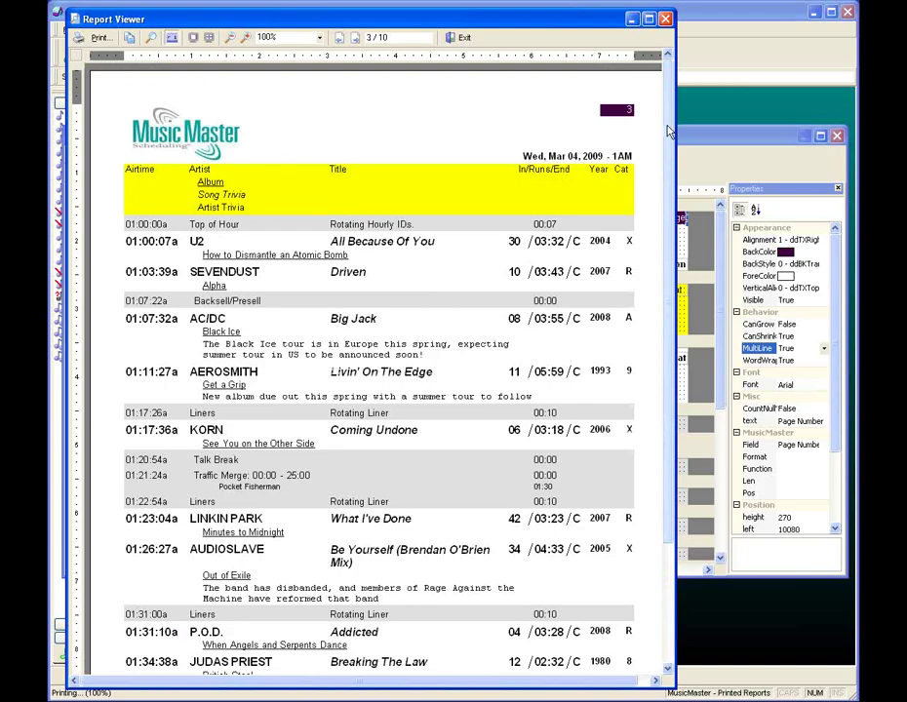
{"action": "scroll", "coordinate": [667, 313], "scroll_direction": "down", "scroll_amount": 3}
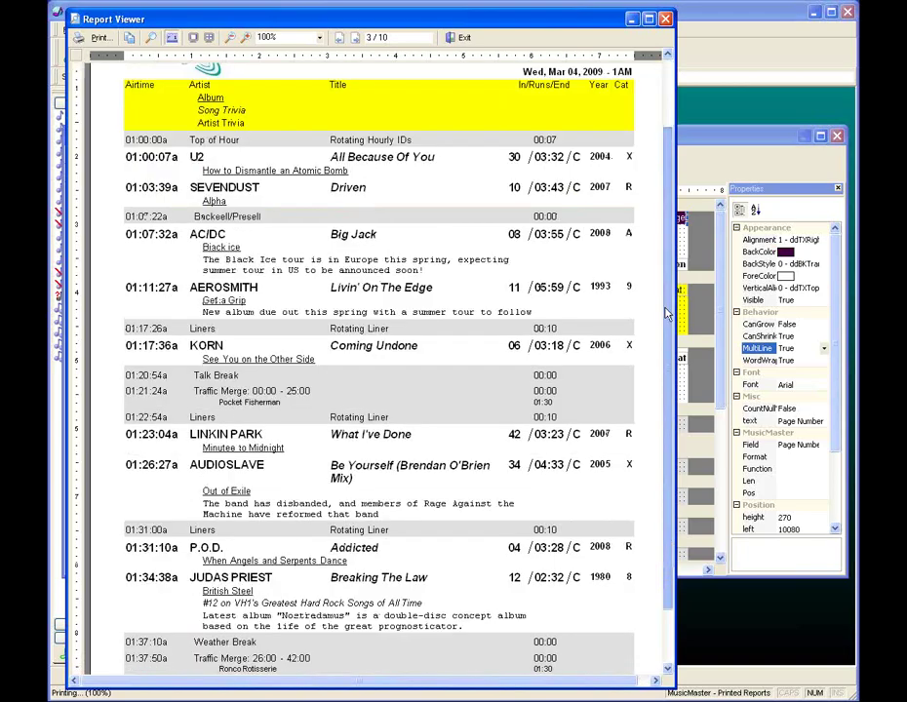
{"action": "scroll", "coordinate": [668, 313], "scroll_direction": "down", "scroll_amount": 5}
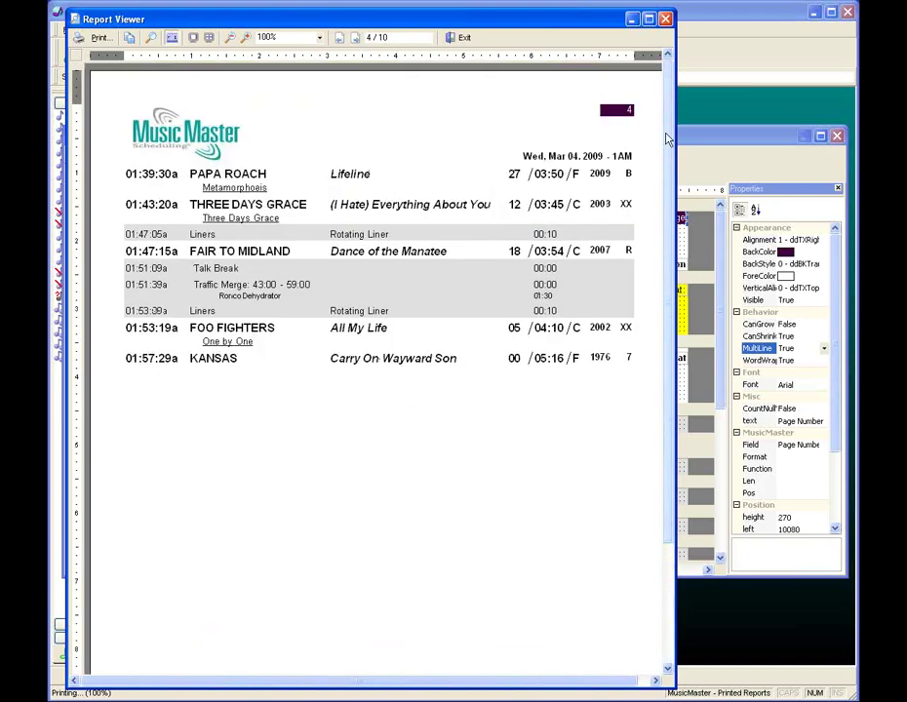
{"action": "scroll", "coordinate": [130, 624], "scroll_direction": "down", "scroll_amount": 5}
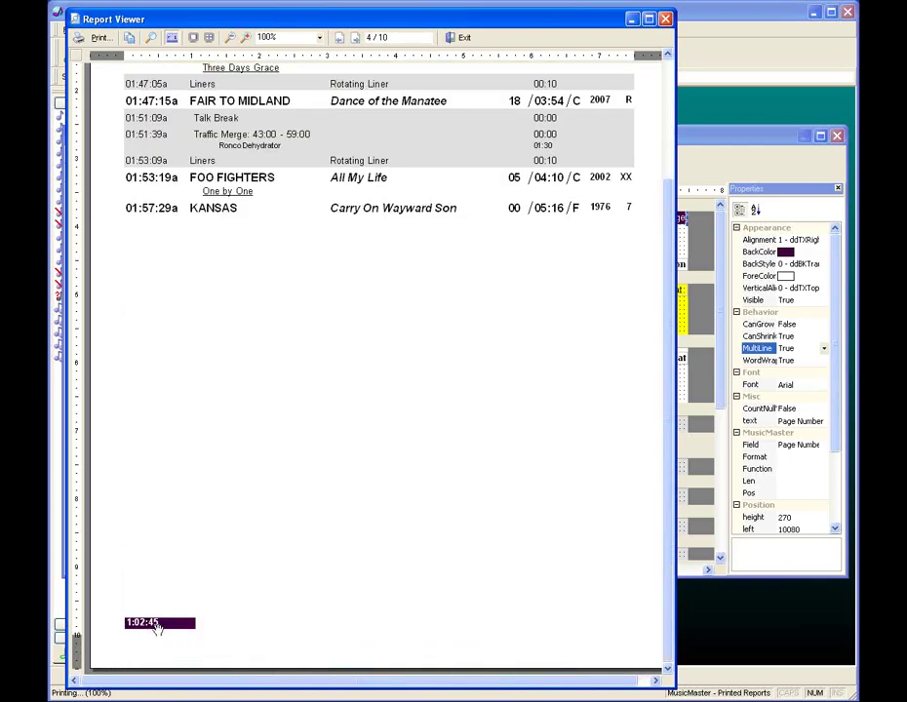
{"action": "left_click", "coordinate": [462, 40]}
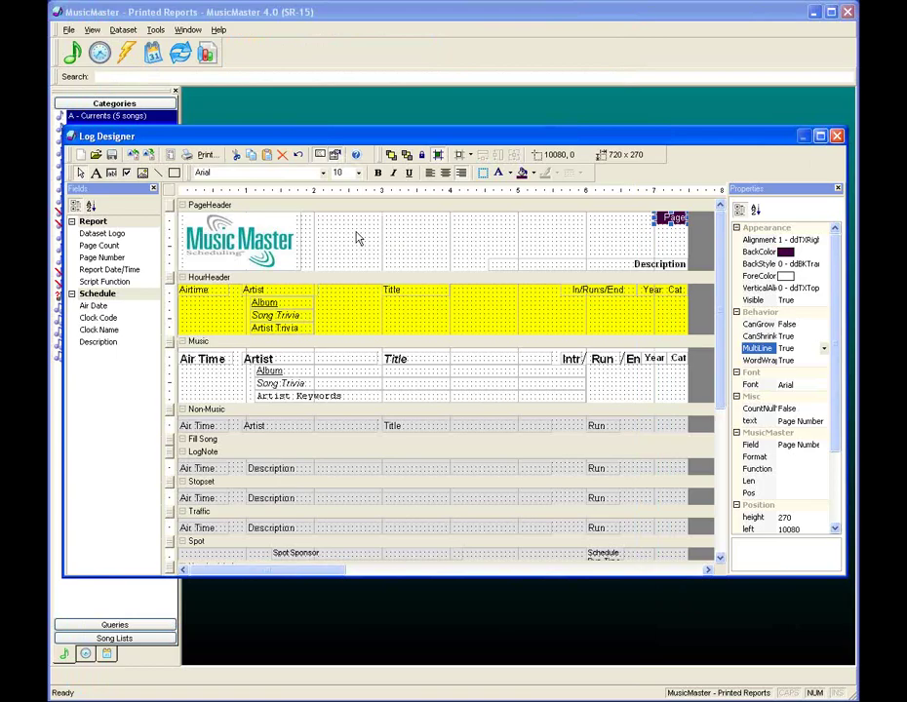
Save the log layout as a new design named MusicMaster Log Design Premium
{"action": "left_click", "coordinate": [111, 156]}
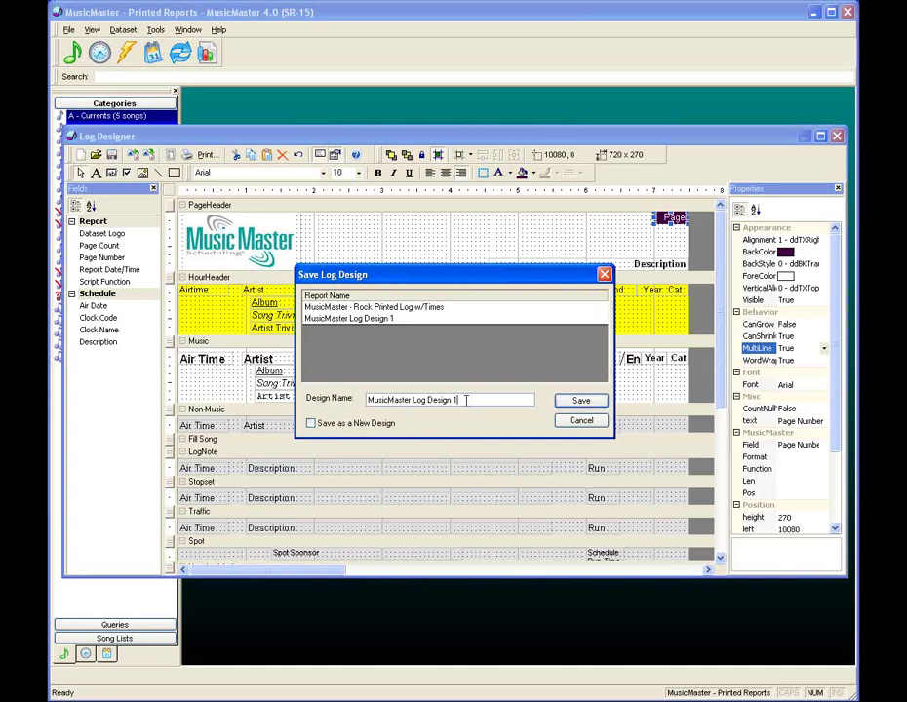
{"action": "key", "text": "BackSpace"}
{"action": "type", "text": "Premium"}
{"action": "left_click", "coordinate": [311, 423]}
{"action": "left_click", "coordinate": [588, 405]}
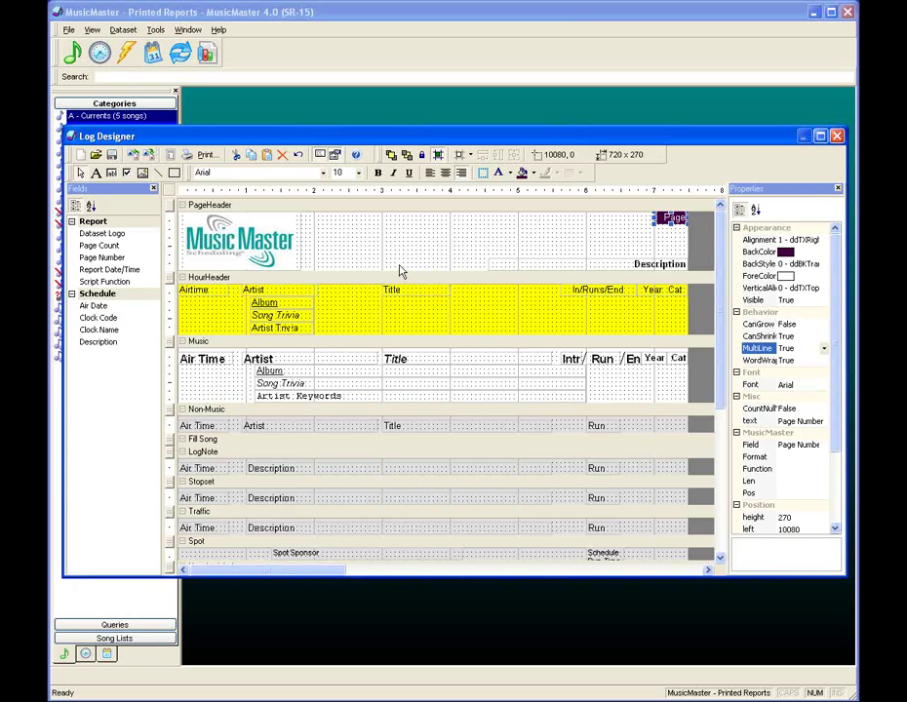
{"action": "left_click", "coordinate": [147, 164]}
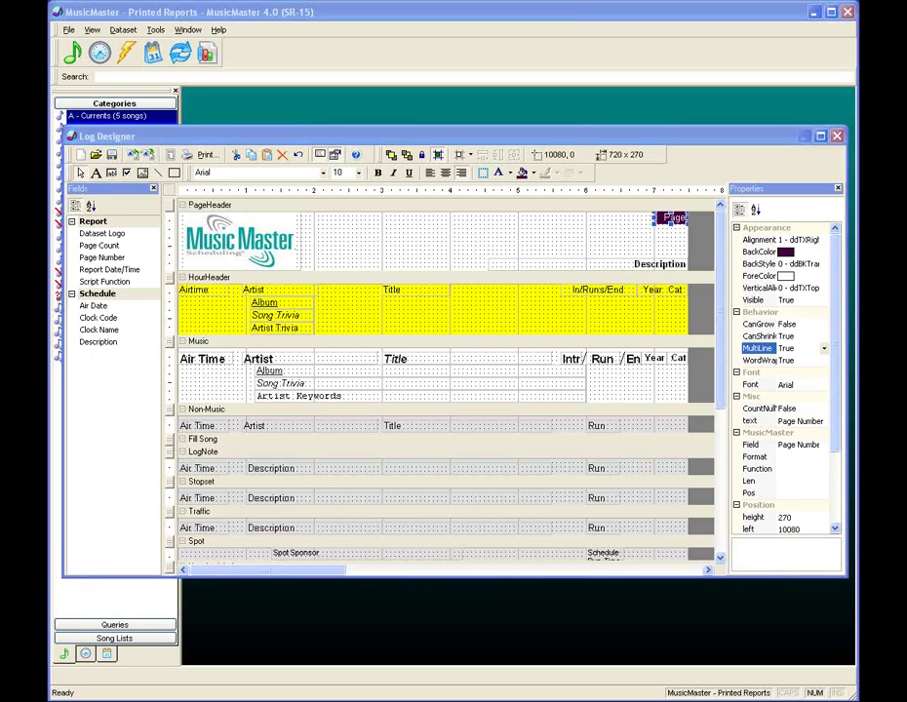
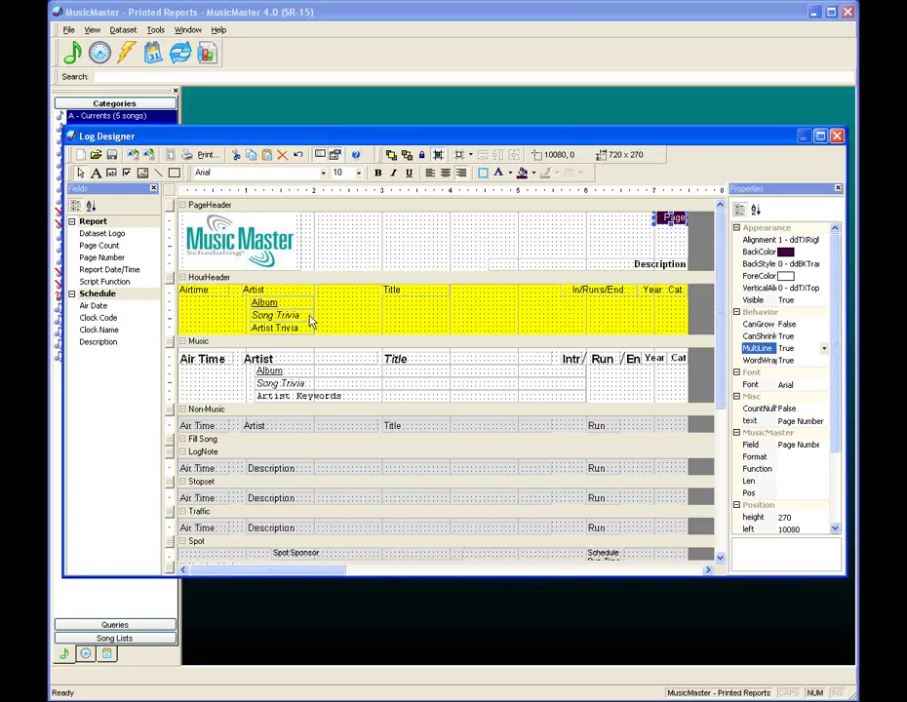
{"action": "left_click", "coordinate": [133, 156]}
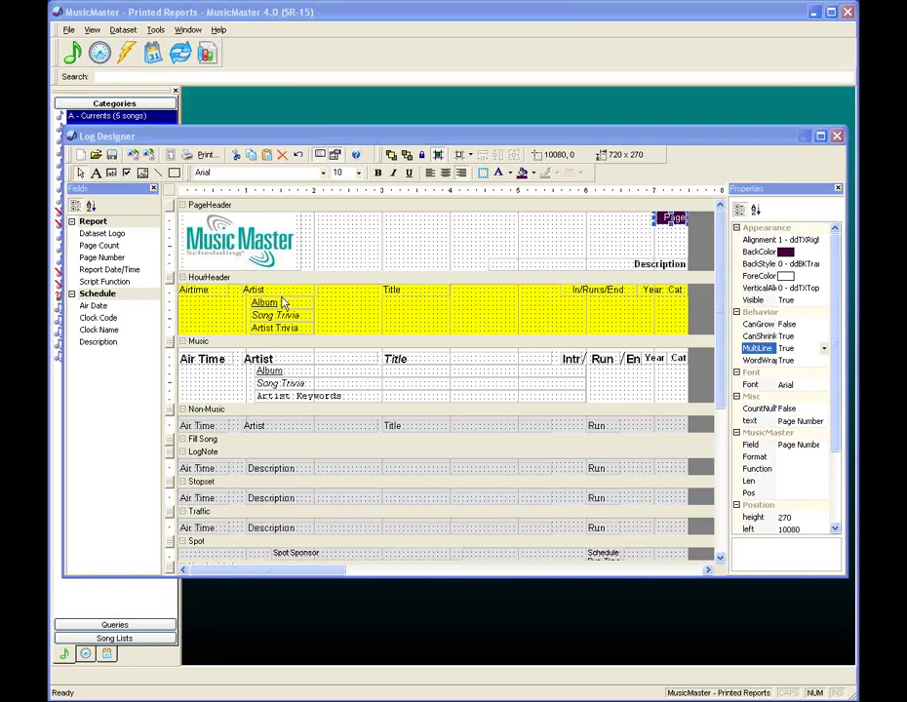
Shift the Artist field in the Music section to position 1350, 90 and close the Log Designer
{"action": "left_click", "coordinate": [265, 358]}
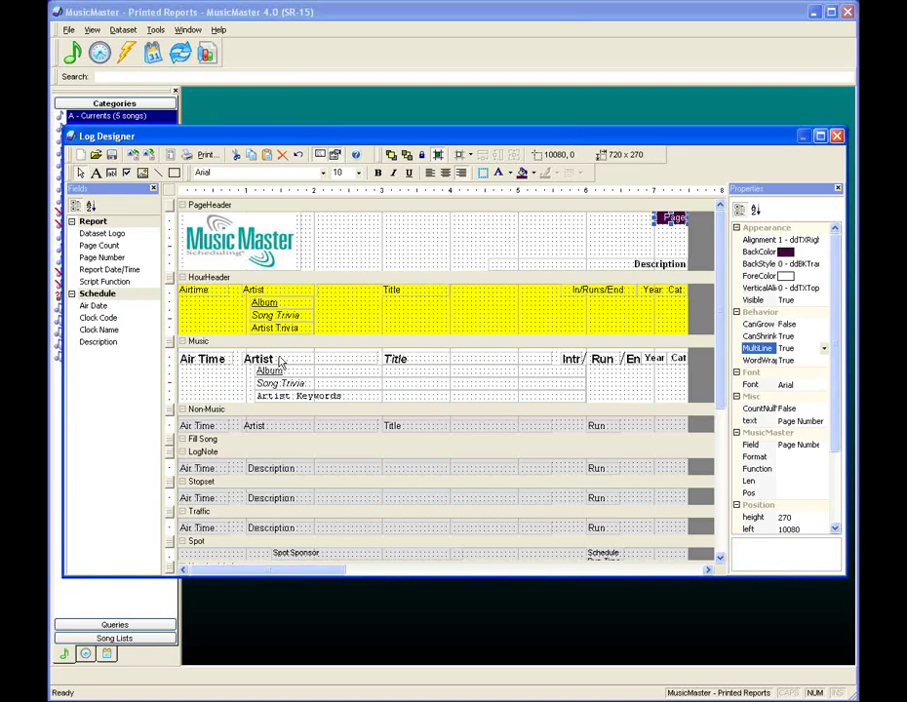
{"action": "left_click", "coordinate": [276, 360]}
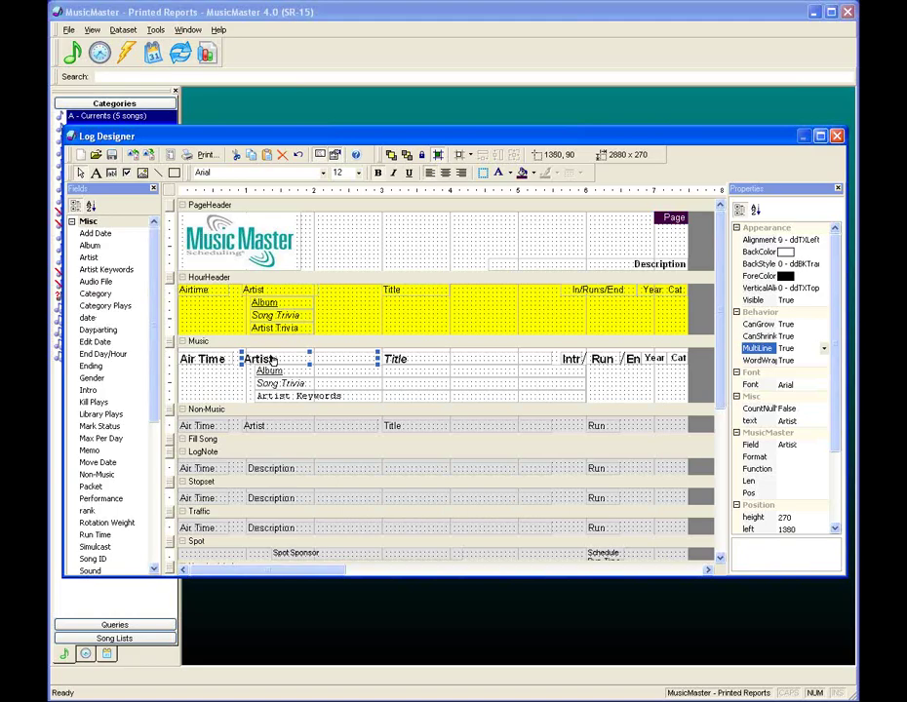
{"action": "left_click", "coordinate": [395, 359]}
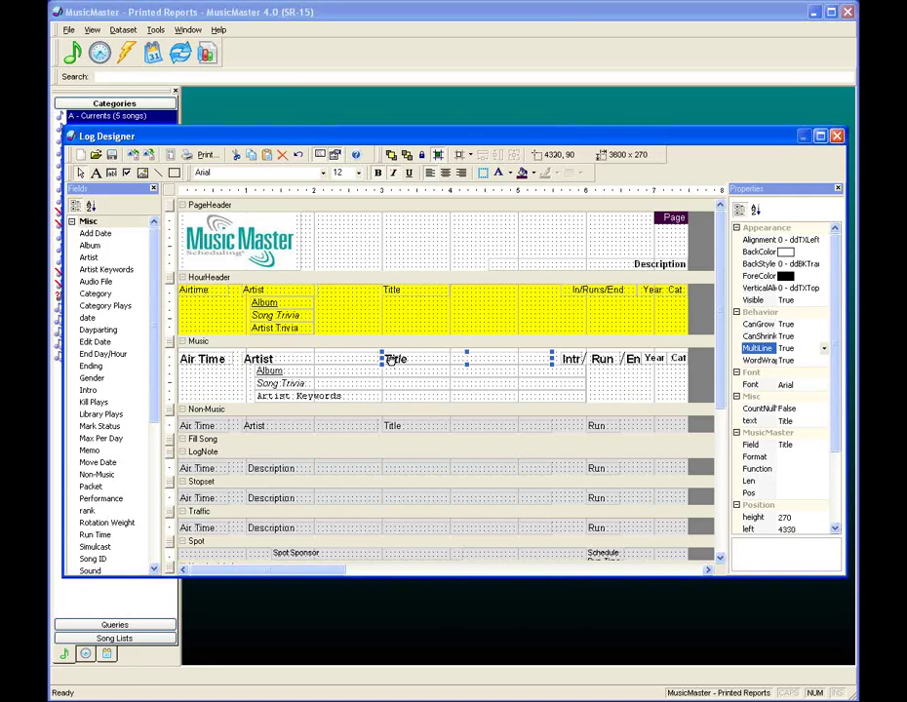
{"action": "left_click_drag", "start_coordinate": [390, 359], "coordinate": [389, 359]}
{"action": "left_click", "coordinate": [357, 363]}
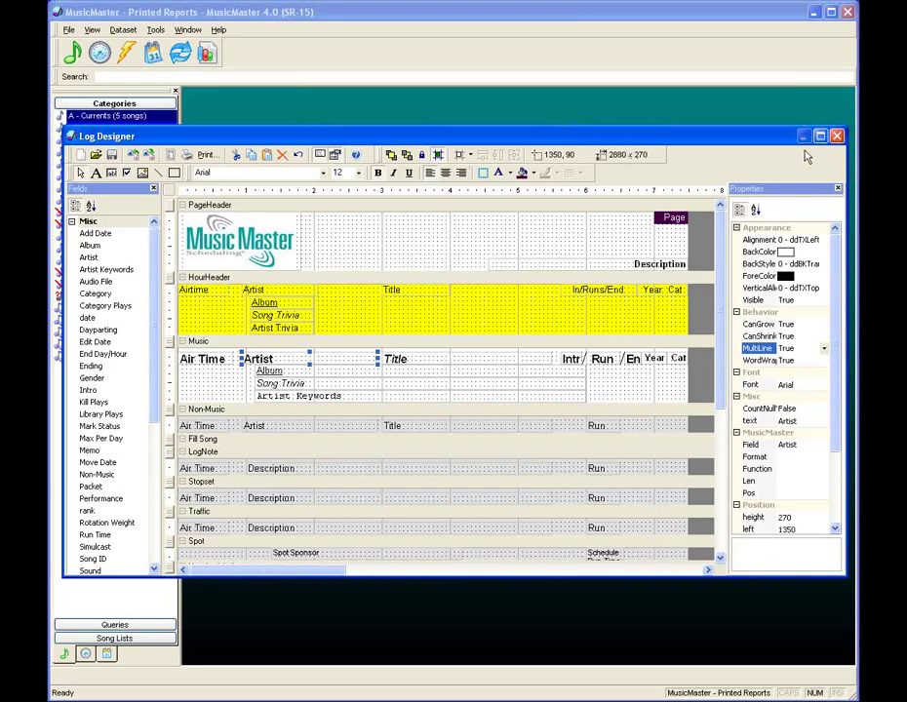
{"action": "left_click", "coordinate": [837, 136]}
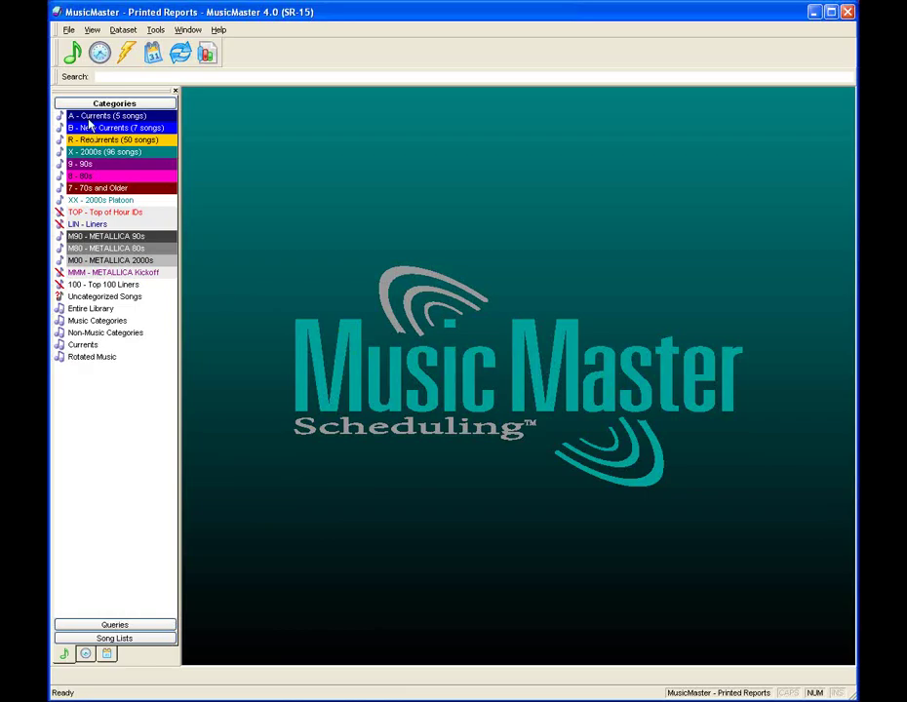
Query the song library for all Music Categories, with Artist as the first sort key and Title as the second
{"action": "left_click", "coordinate": [76, 57]}
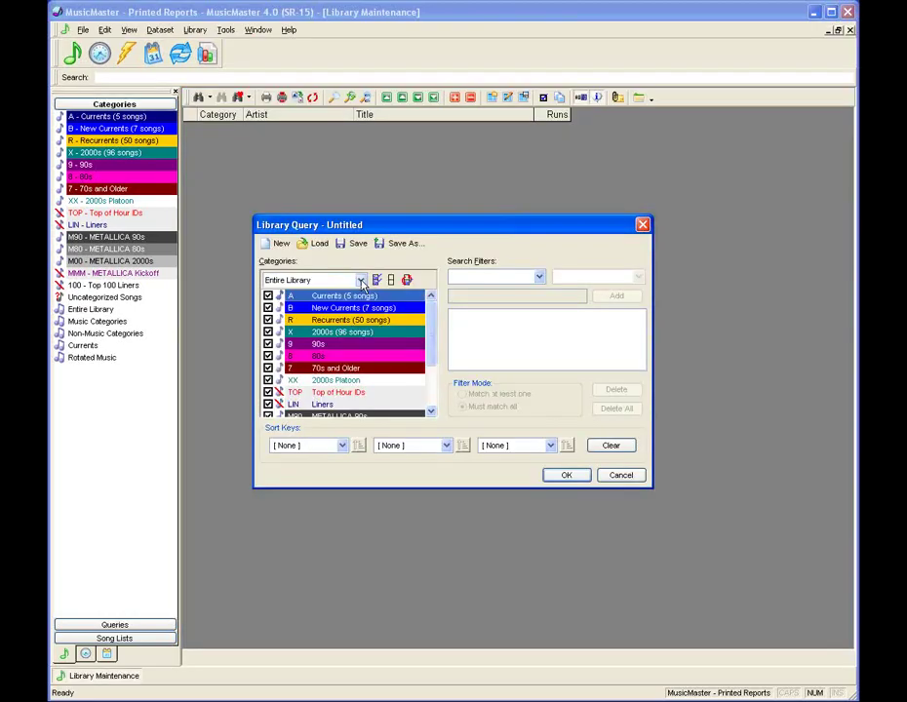
{"action": "left_click", "coordinate": [362, 281]}
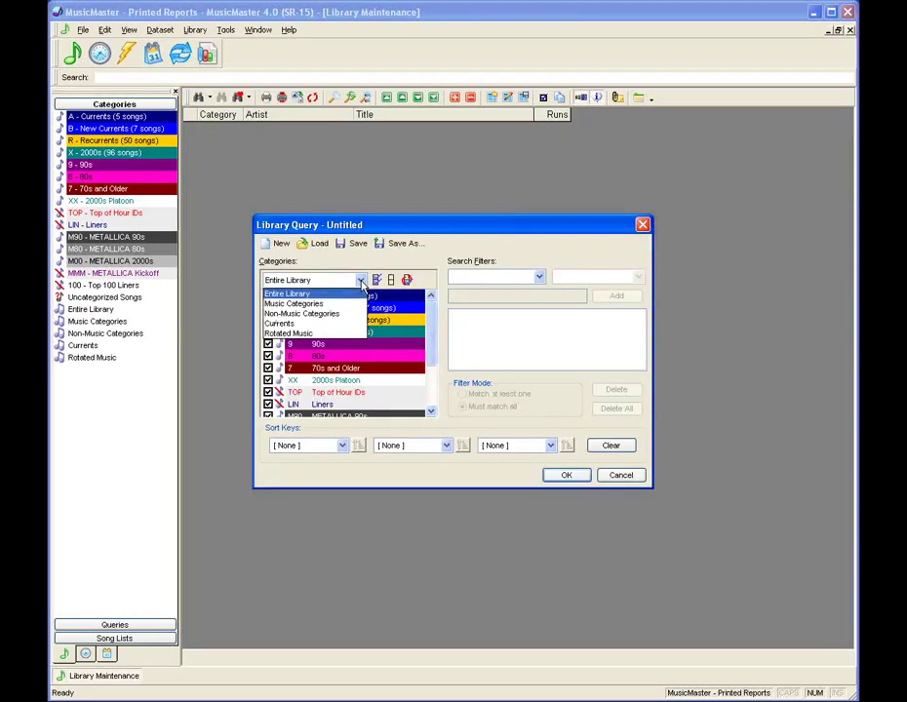
{"action": "left_click", "coordinate": [348, 310]}
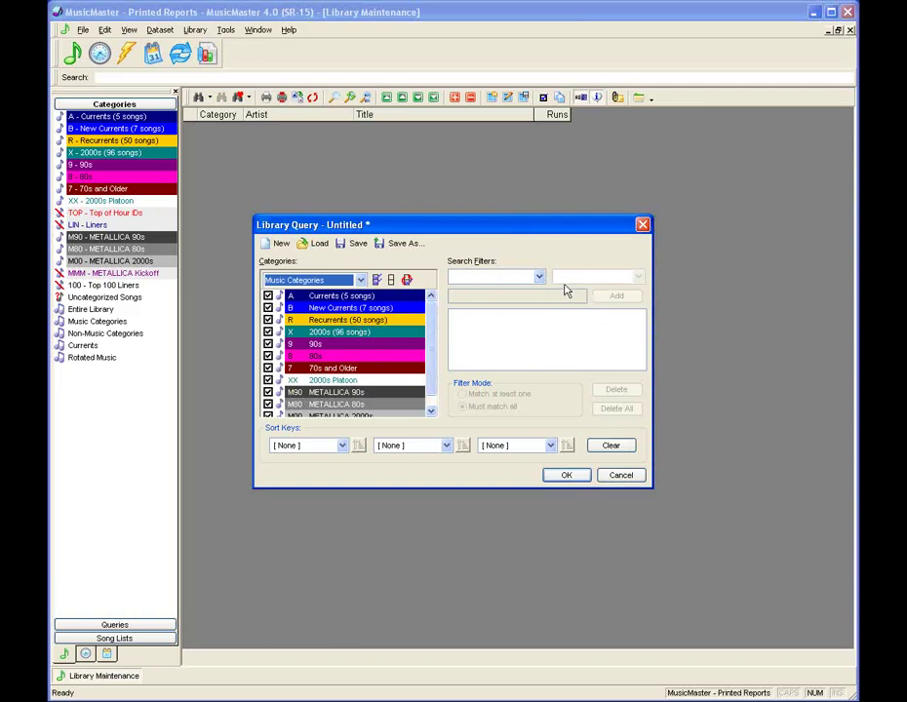
{"action": "left_click", "coordinate": [344, 447]}
{"action": "left_click", "coordinate": [304, 491]}
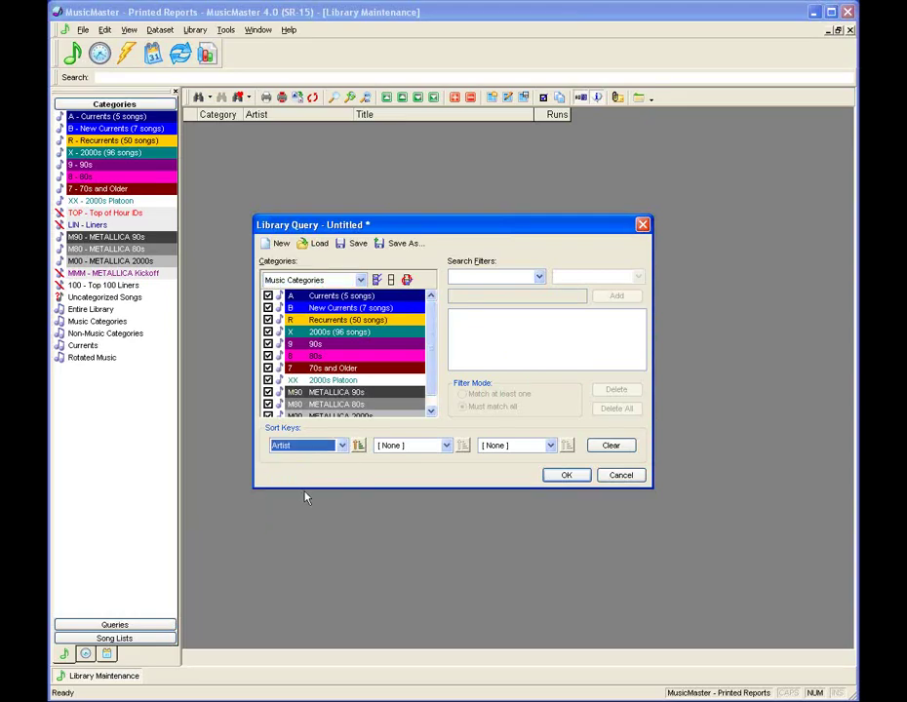
{"action": "left_click", "coordinate": [447, 446]}
{"action": "scroll", "coordinate": [445, 485], "scroll_direction": "down", "scroll_amount": 1}
{"action": "left_click_drag", "start_coordinate": [444, 485], "coordinate": [443, 520]}
{"action": "scroll", "coordinate": [444, 520], "scroll_direction": "down", "scroll_amount": 2}
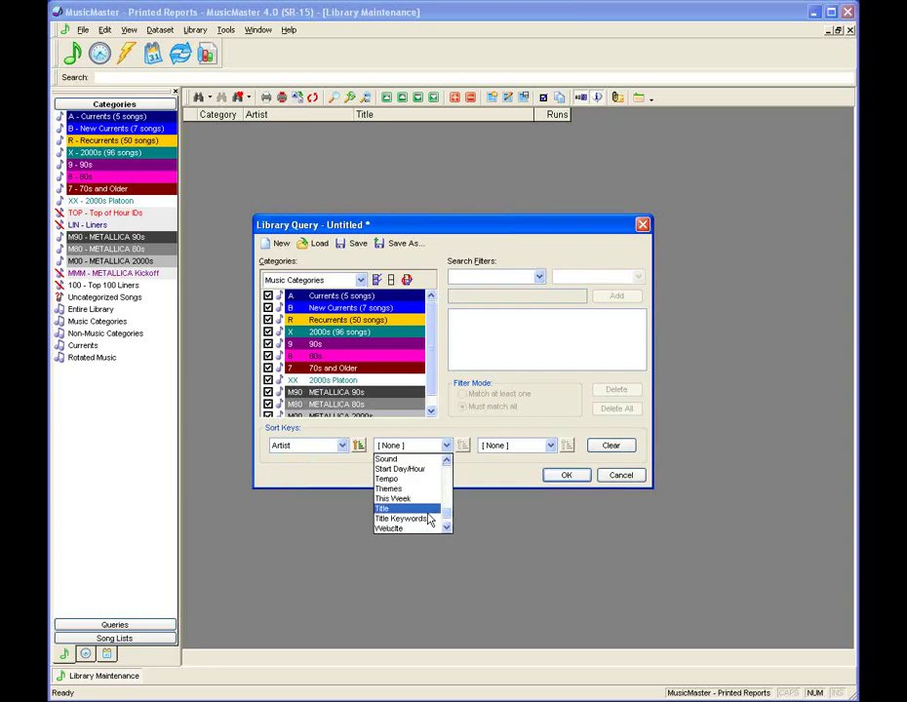
{"action": "left_click", "coordinate": [427, 511]}
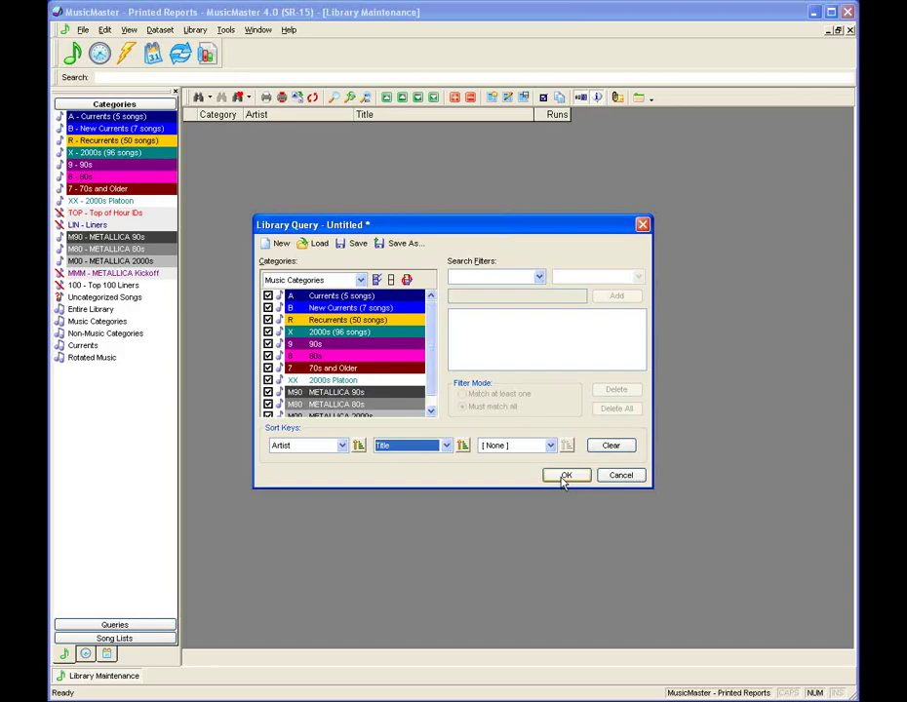
{"action": "left_click", "coordinate": [565, 476]}
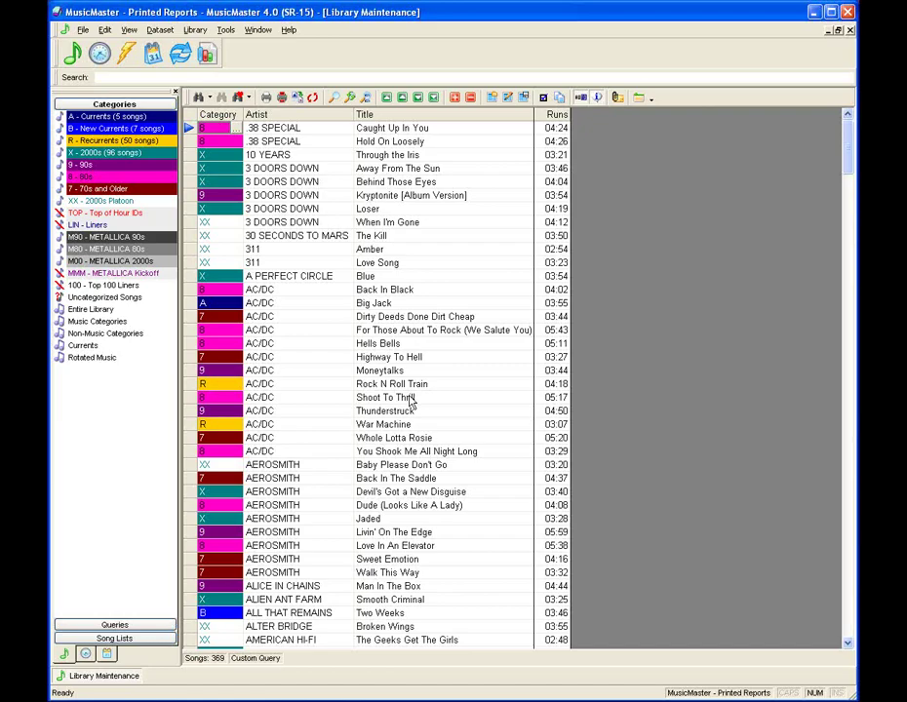
Preview the Library QuickPrint report for the HP LaserJet 4P in portrait orientation and close the preview
{"action": "left_click", "coordinate": [282, 98]}
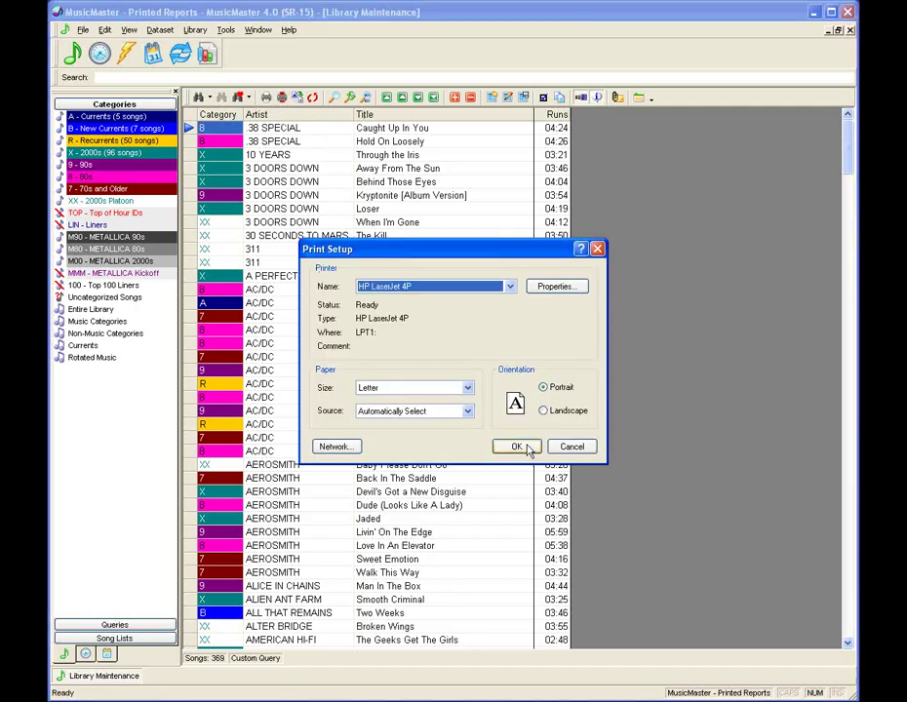
{"action": "left_click", "coordinate": [517, 447]}
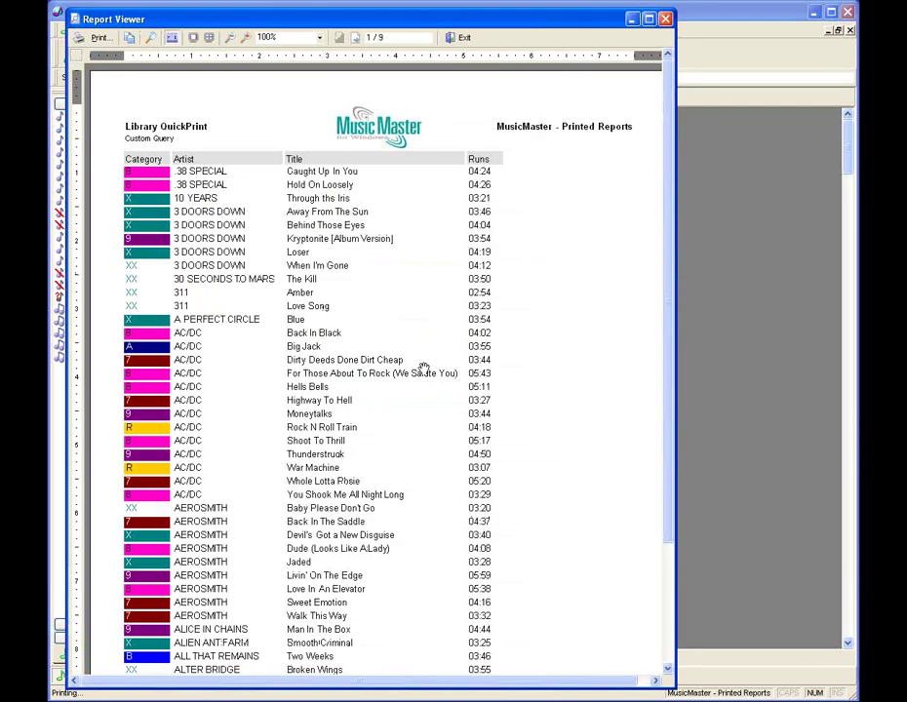
{"action": "left_click", "coordinate": [467, 42]}
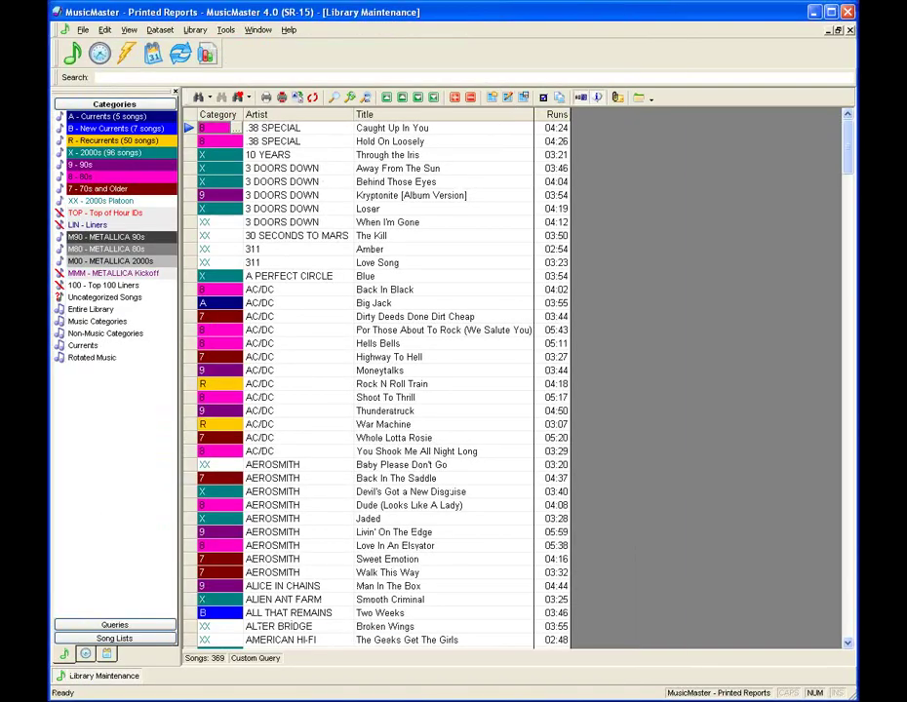
Add the Intro, Ending and Audio File fields to the library grid layout, with Intro before Run Time and the others after it
{"action": "left_click", "coordinate": [559, 97]}
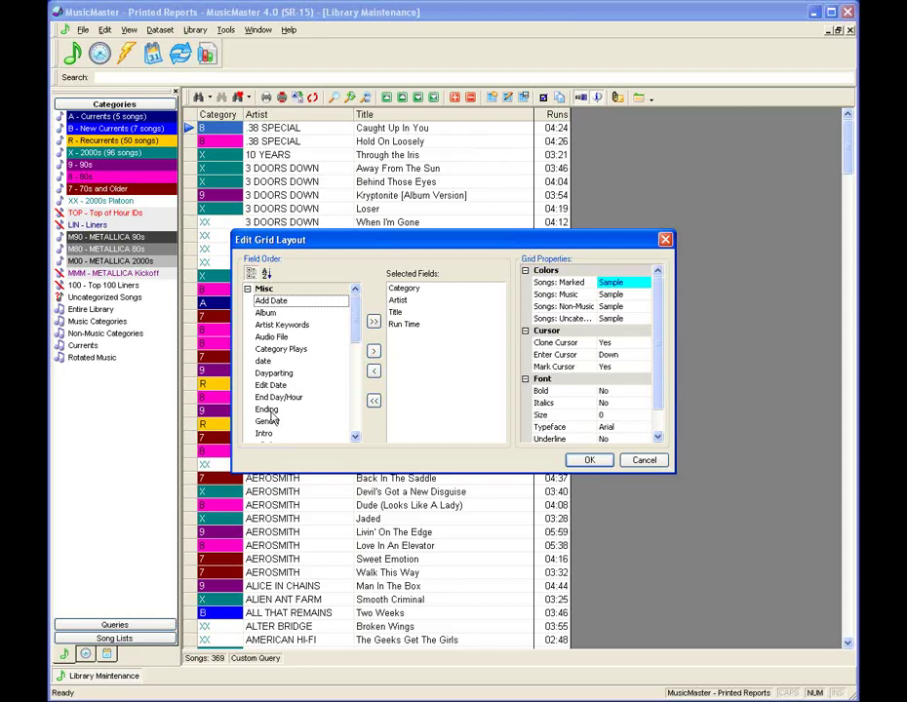
{"action": "left_click_drag", "start_coordinate": [273, 411], "coordinate": [420, 326]}
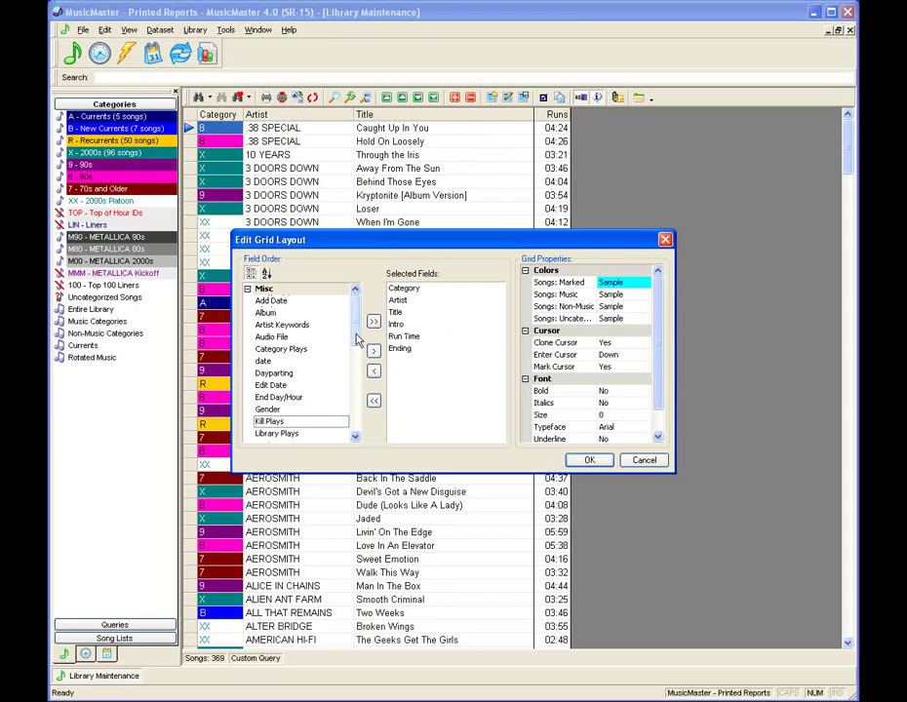
{"action": "left_click_drag", "start_coordinate": [273, 337], "coordinate": [415, 406]}
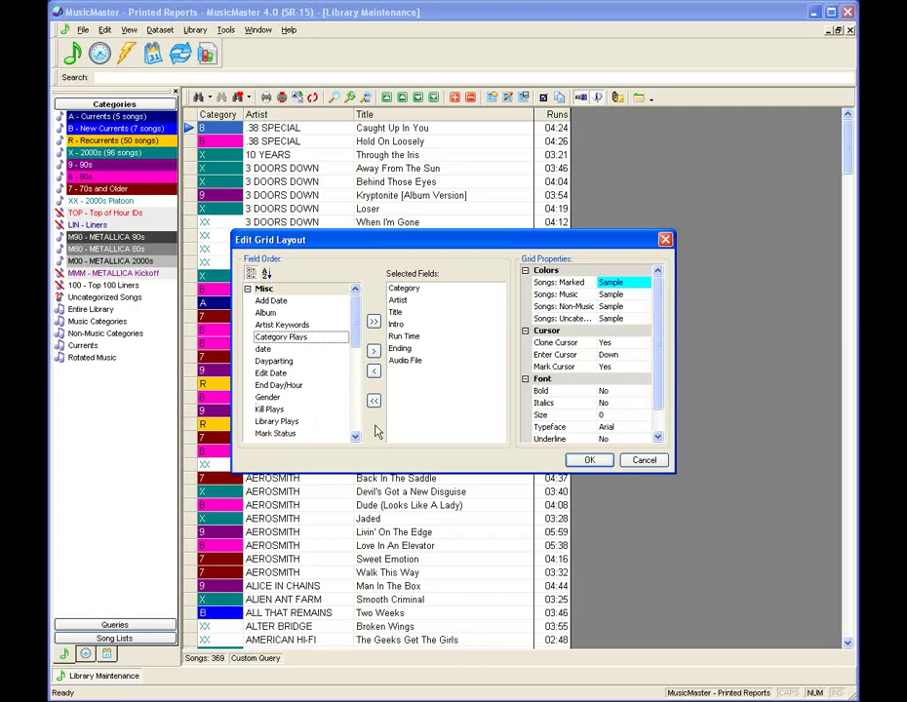
{"action": "left_click", "coordinate": [588, 459]}
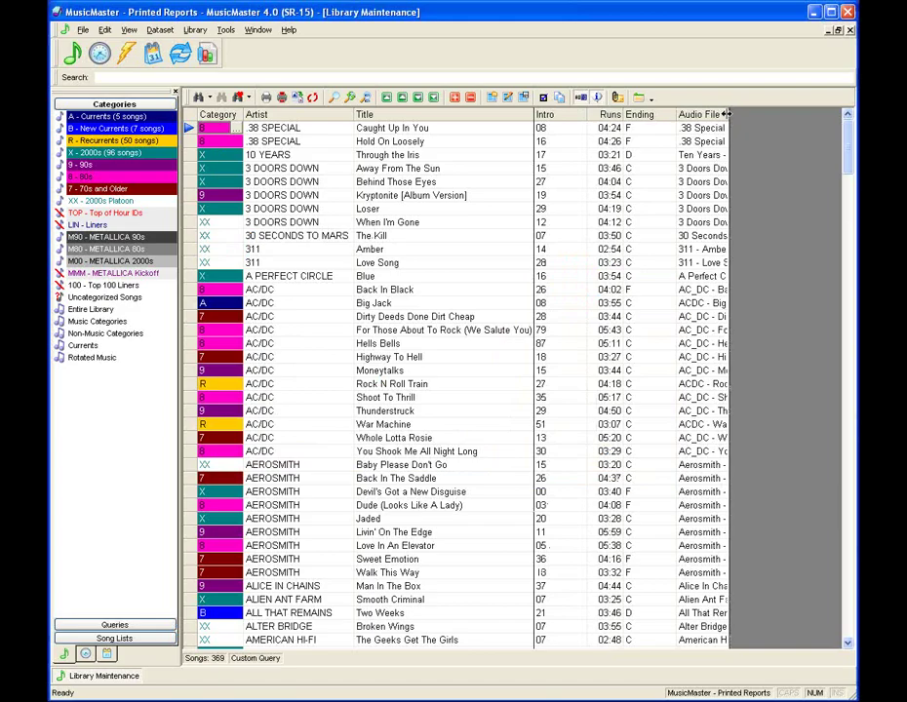
Fit the Audio File column to its contents, trim the Title column slightly, and widen the Artist column to about twice its width
{"action": "double_click", "coordinate": [728, 114]}
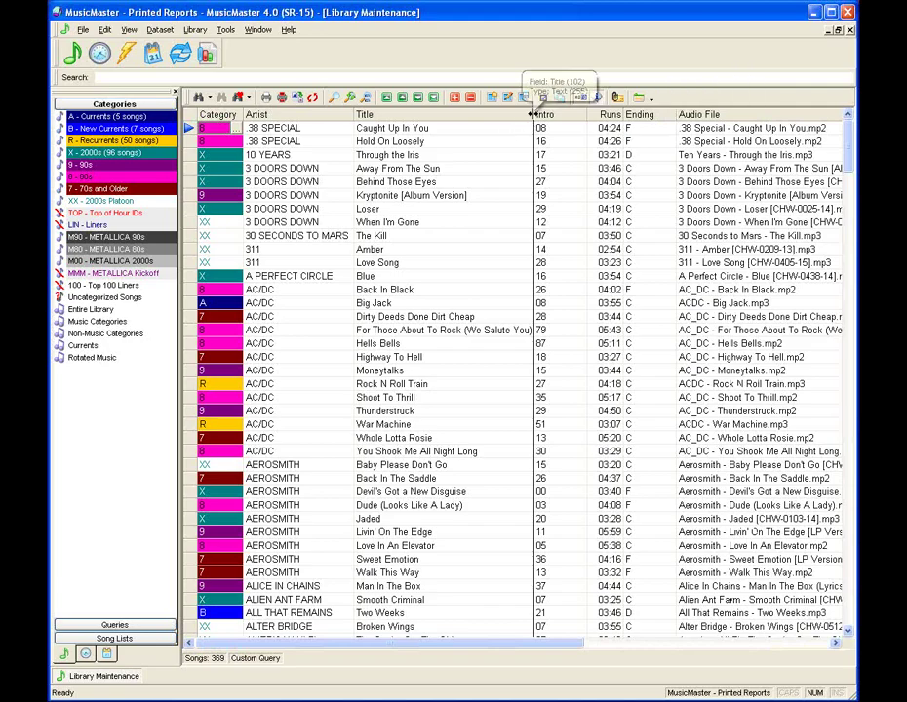
{"action": "left_click_drag", "start_coordinate": [532, 114], "coordinate": [530, 114]}
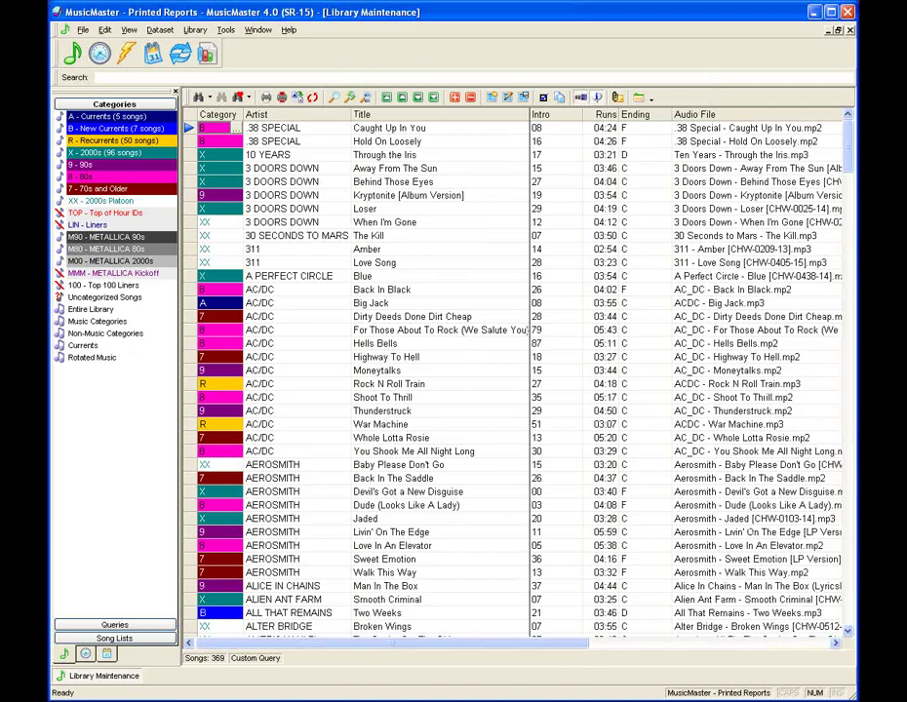
{"action": "left_click_drag", "start_coordinate": [351, 114], "coordinate": [494, 114]}
Preview the QuickPrint report with the added and widened columns, check how the fields are laid out, and close it
{"action": "left_click", "coordinate": [282, 99]}
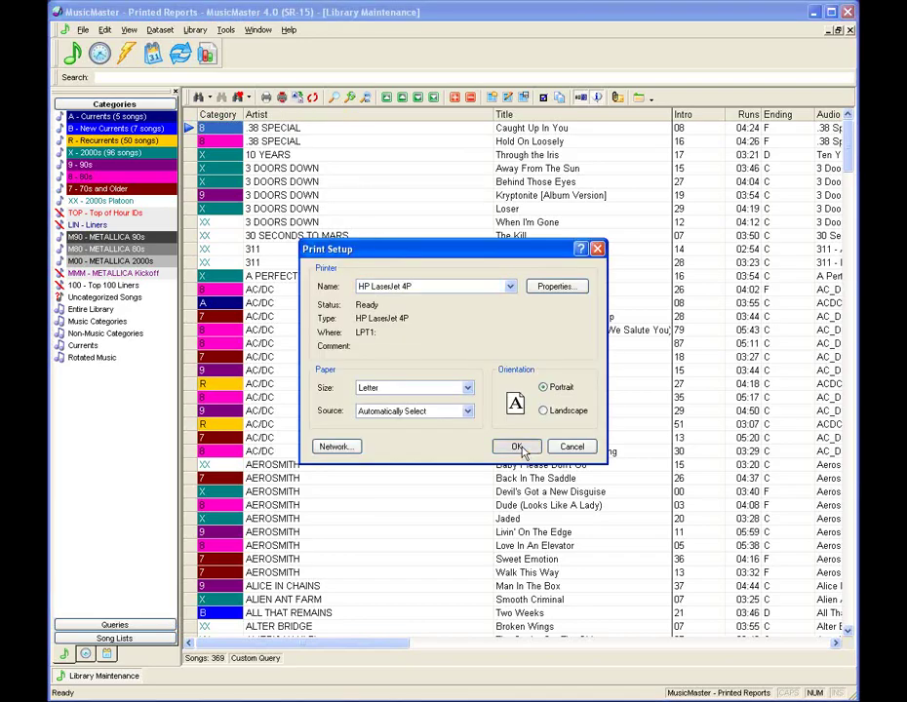
{"action": "left_click", "coordinate": [519, 448]}
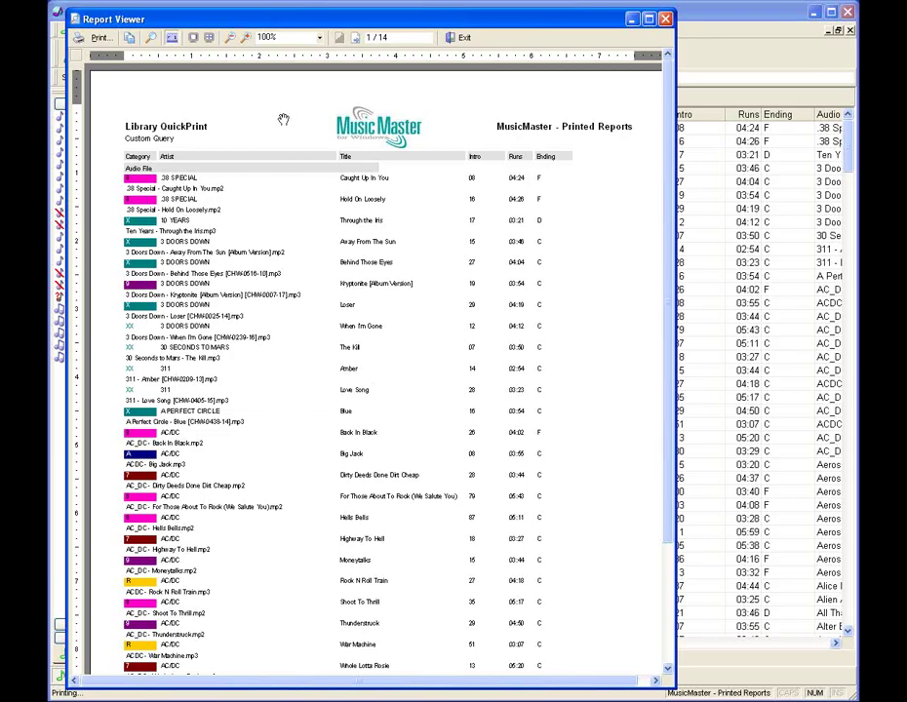
{"action": "left_click", "coordinate": [462, 41]}
Narrow the Artist, Title and Ending columns in the library grid
{"action": "left_click_drag", "start_coordinate": [493, 114], "coordinate": [375, 115]}
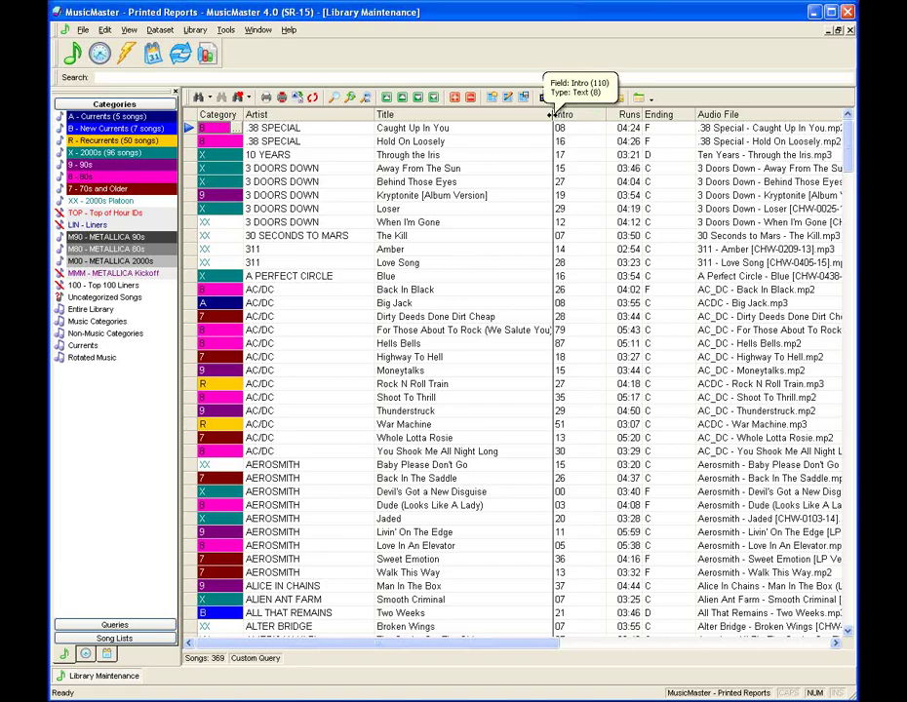
{"action": "left_click_drag", "start_coordinate": [552, 114], "coordinate": [495, 114]}
{"action": "left_click_drag", "start_coordinate": [635, 115], "coordinate": [613, 115]}
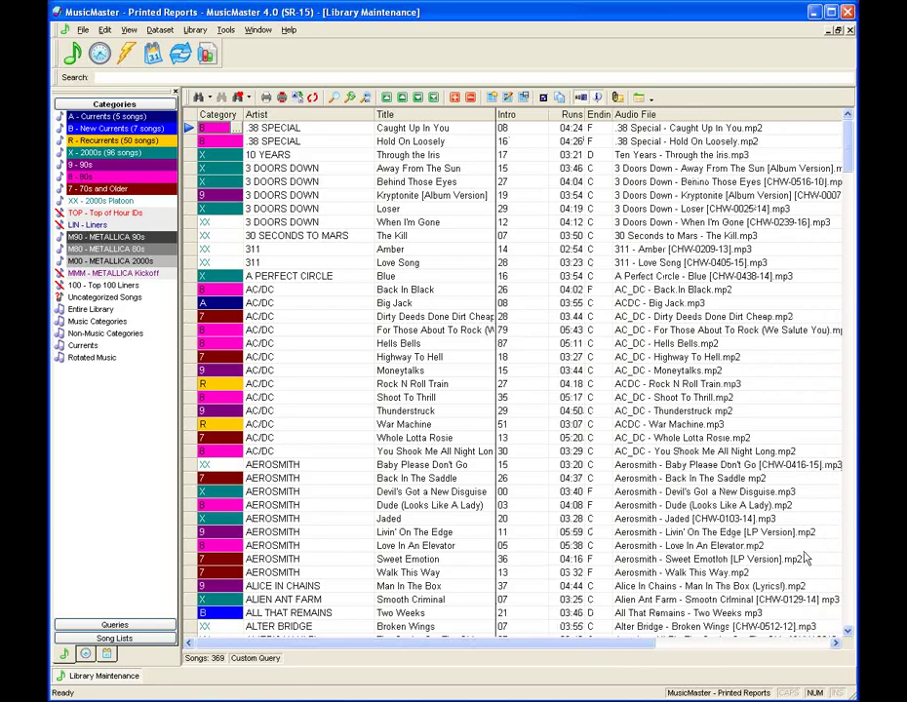
Move the Audio File column ahead of the Runs column in the library grid
{"action": "left_click", "coordinate": [838, 643]}
{"action": "left_click", "coordinate": [838, 643]}
{"action": "left_click", "coordinate": [838, 643]}
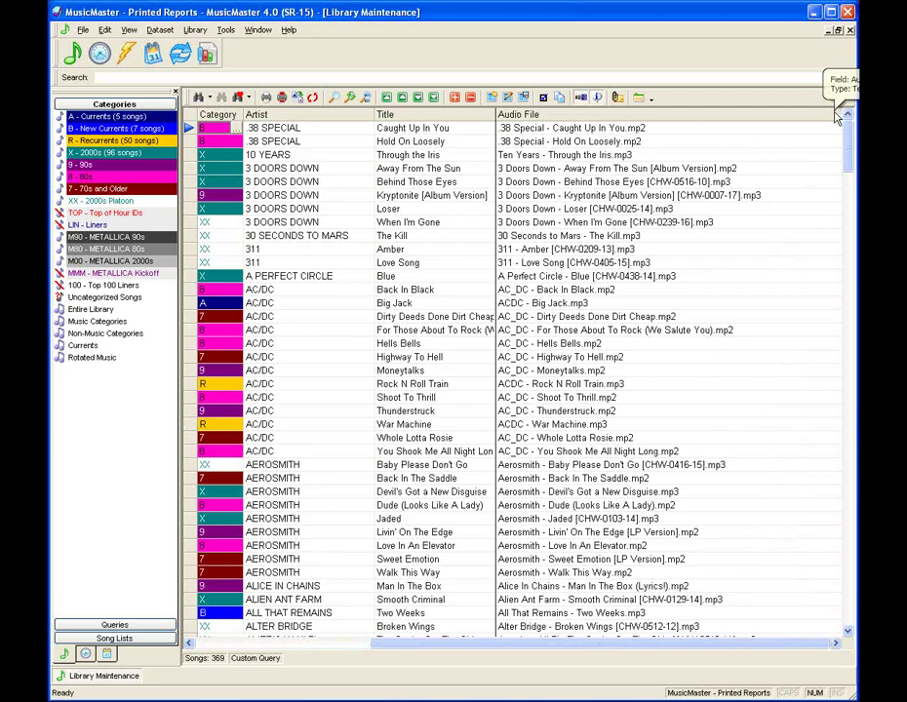
{"action": "left_click_drag", "start_coordinate": [388, 117], "coordinate": [534, 90]}
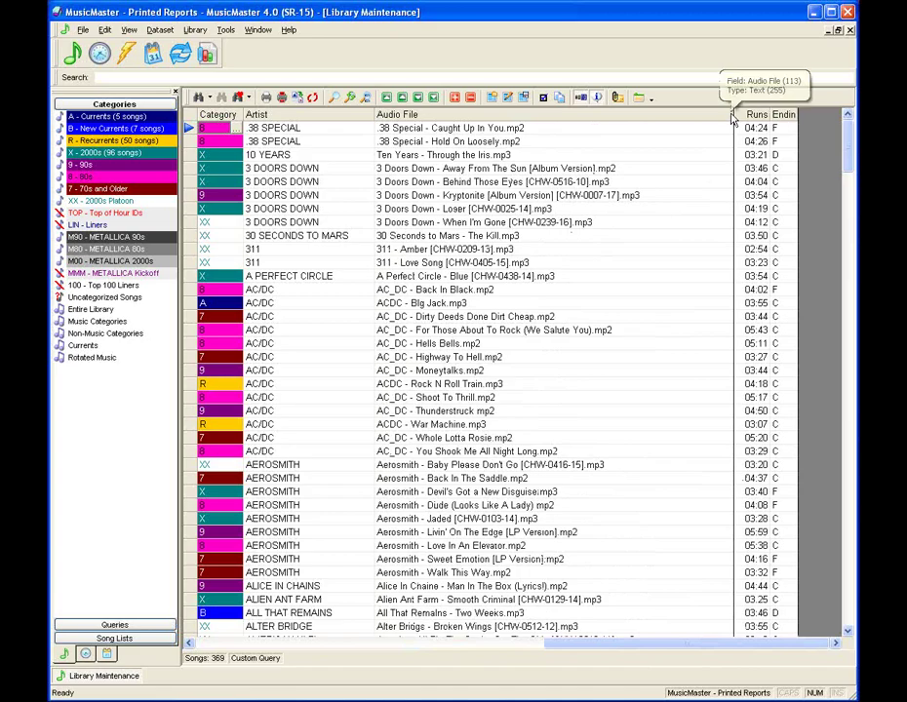
{"action": "left_click_drag", "start_coordinate": [733, 119], "coordinate": [605, 148]}
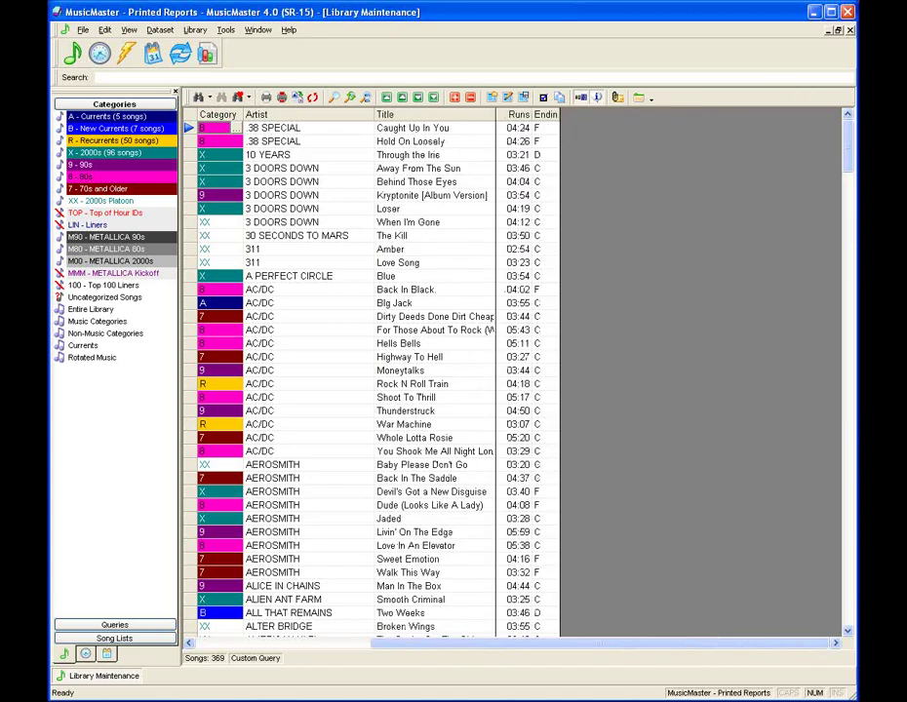
{"action": "key", "text": "ctrl+z"}
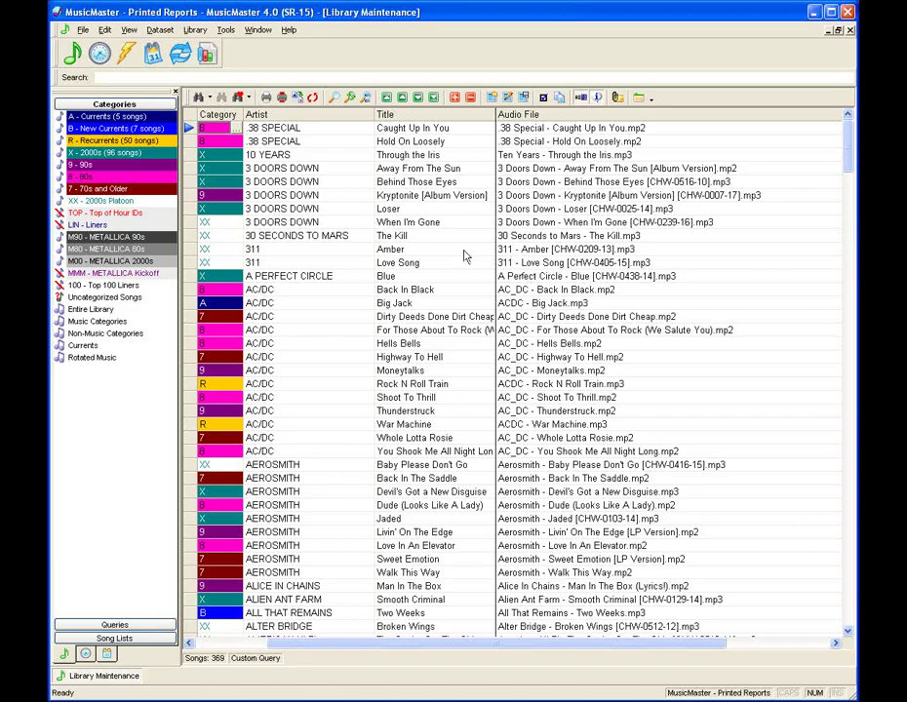
Start a new custom library report and place the Title field in the Song section, about 4320 units wide from the 1-inch mark
{"action": "left_click", "coordinate": [266, 98]}
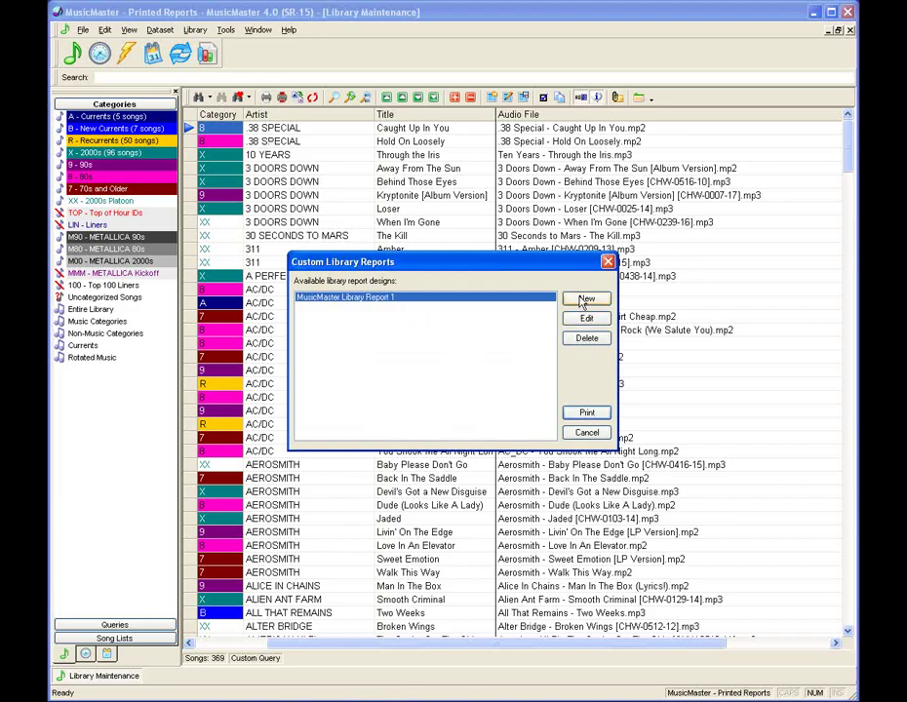
{"action": "left_click", "coordinate": [584, 300]}
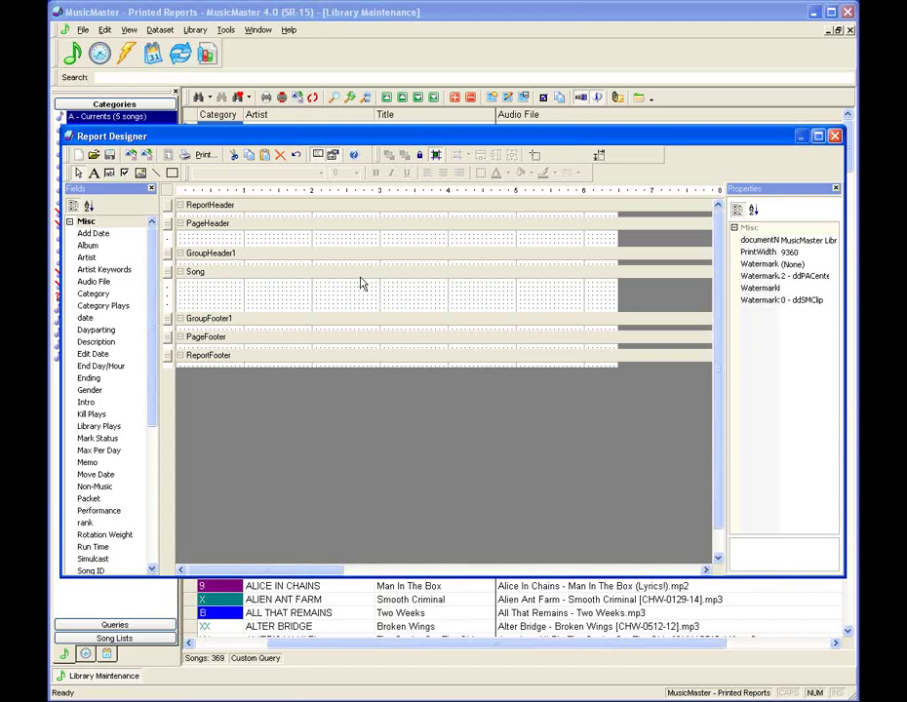
{"action": "left_click", "coordinate": [254, 281]}
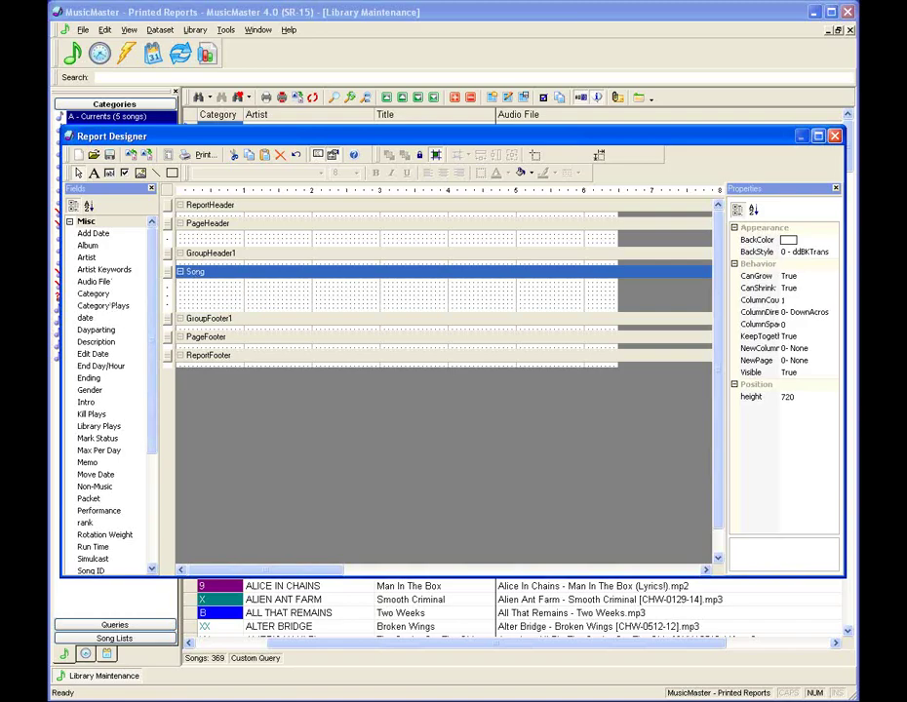
{"action": "left_click_drag", "start_coordinate": [152, 308], "coordinate": [153, 429]}
{"action": "left_click_drag", "start_coordinate": [90, 462], "coordinate": [252, 288]}
{"action": "left_click_drag", "start_coordinate": [315, 284], "coordinate": [447, 293]}
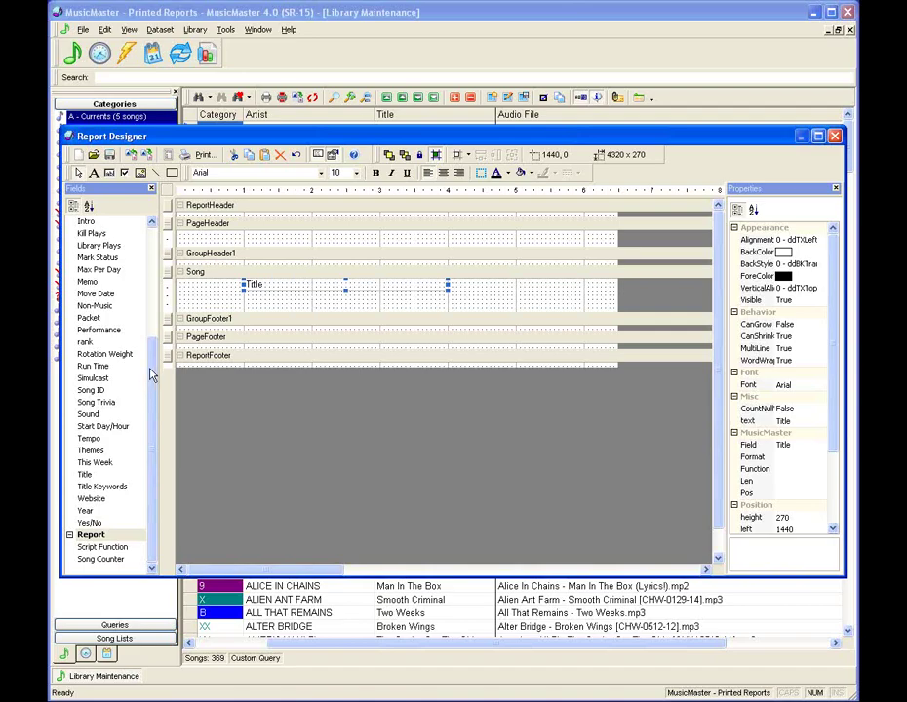
Add the Intro and Run Time fields after Title in the Song section, narrowed to about 720 and 810 units wide
{"action": "scroll", "coordinate": [117, 342], "scroll_direction": "up", "scroll_amount": 3}
{"action": "left_click_drag", "start_coordinate": [86, 294], "coordinate": [461, 288]}
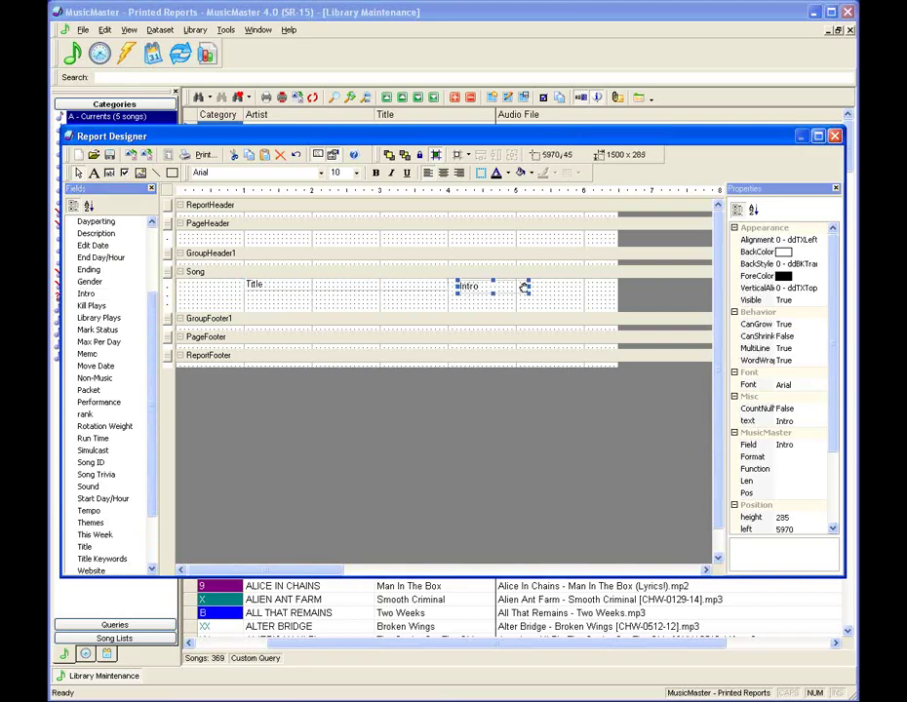
{"action": "left_click_drag", "start_coordinate": [527, 285], "coordinate": [474, 280]}
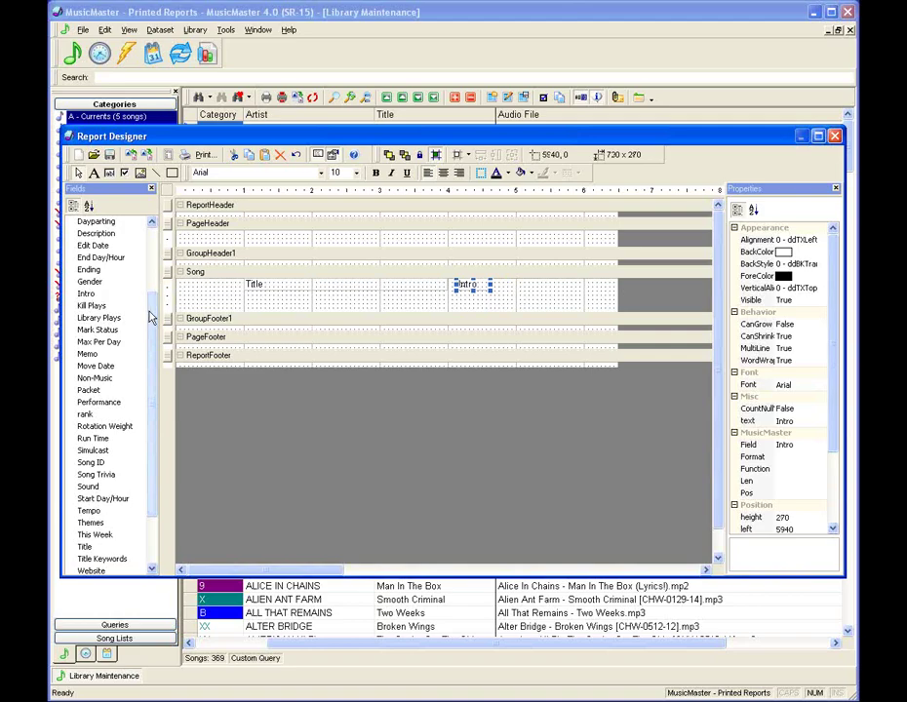
{"action": "scroll", "coordinate": [151, 395], "scroll_direction": "down", "scroll_amount": 2}
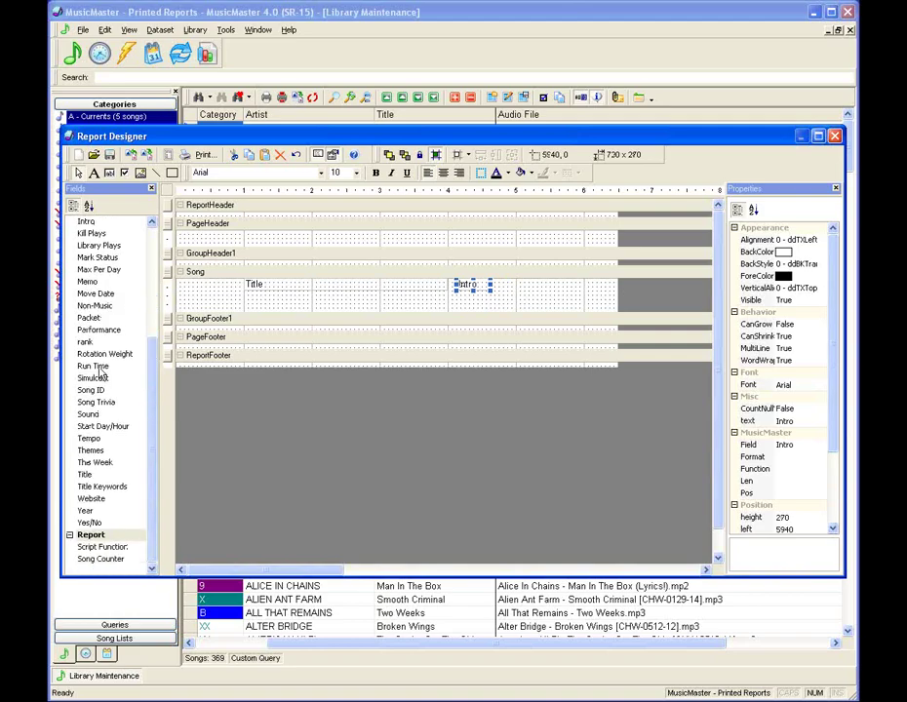
{"action": "left_click_drag", "start_coordinate": [92, 365], "coordinate": [514, 285]}
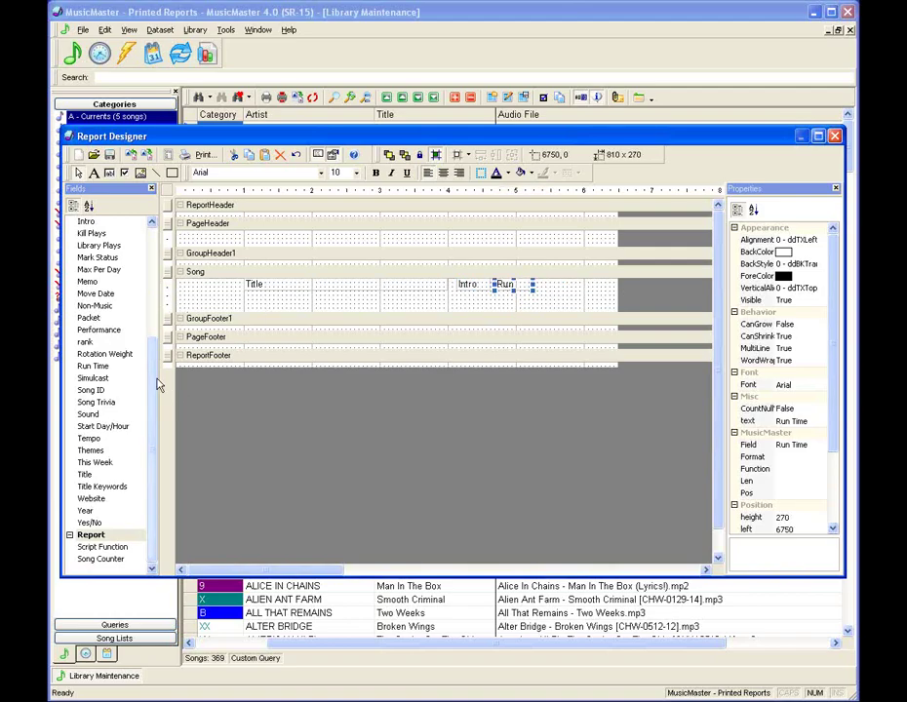
Add the Ending and Year fields after Run Time in the Song section, narrowed to fit side by side
{"action": "scroll", "coordinate": [159, 384], "scroll_direction": "up", "scroll_amount": 3}
{"action": "left_click_drag", "start_coordinate": [142, 260], "coordinate": [536, 284]}
{"action": "left_click_drag", "start_coordinate": [605, 285], "coordinate": [561, 285]}
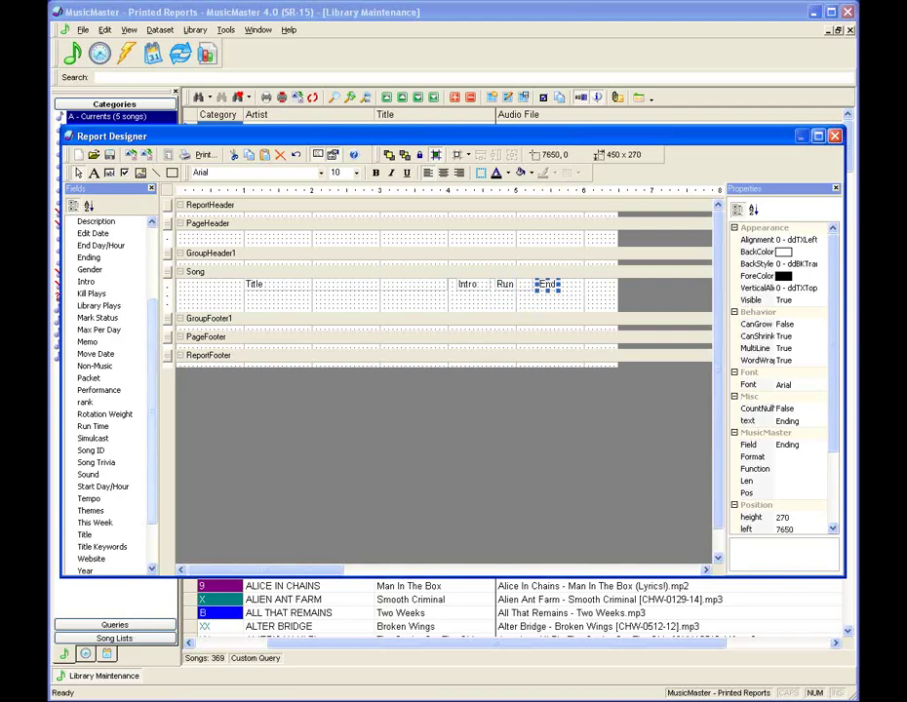
{"action": "scroll", "coordinate": [153, 359], "scroll_direction": "up", "scroll_amount": 1}
{"action": "scroll", "coordinate": [108, 390], "scroll_direction": "down", "scroll_amount": 2}
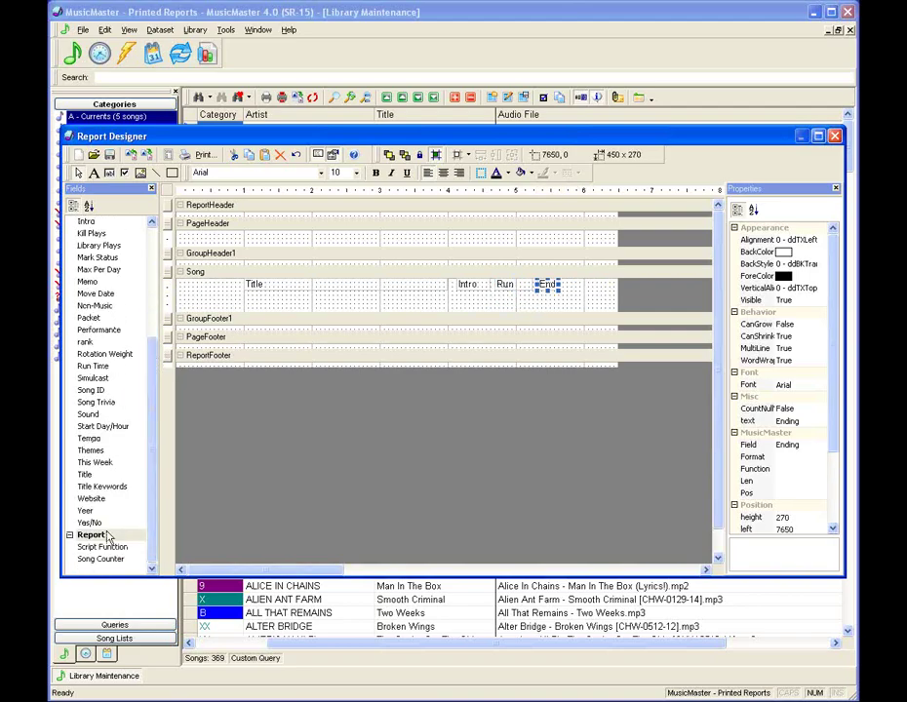
{"action": "left_click_drag", "start_coordinate": [88, 513], "coordinate": [575, 285]}
{"action": "left_click", "coordinate": [561, 302]}
Place the Category field just before Title in the Song section and narrow it to about 540 units wide
{"action": "left_click_drag", "start_coordinate": [151, 378], "coordinate": [182, 286]}
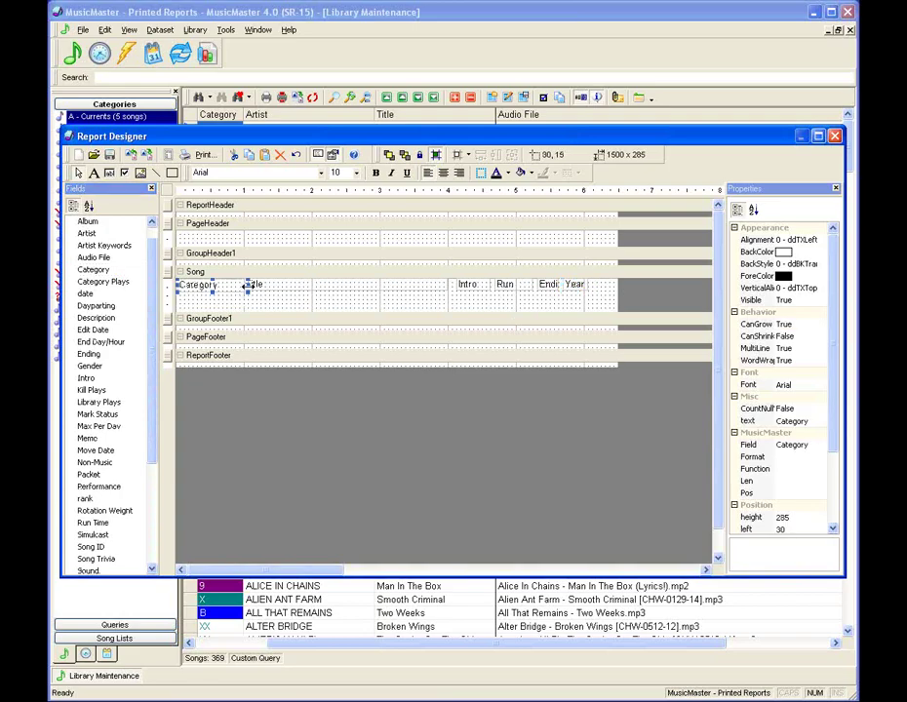
{"action": "left_click_drag", "start_coordinate": [248, 284], "coordinate": [239, 284]}
{"action": "left_click_drag", "start_coordinate": [178, 284], "coordinate": [213, 284]}
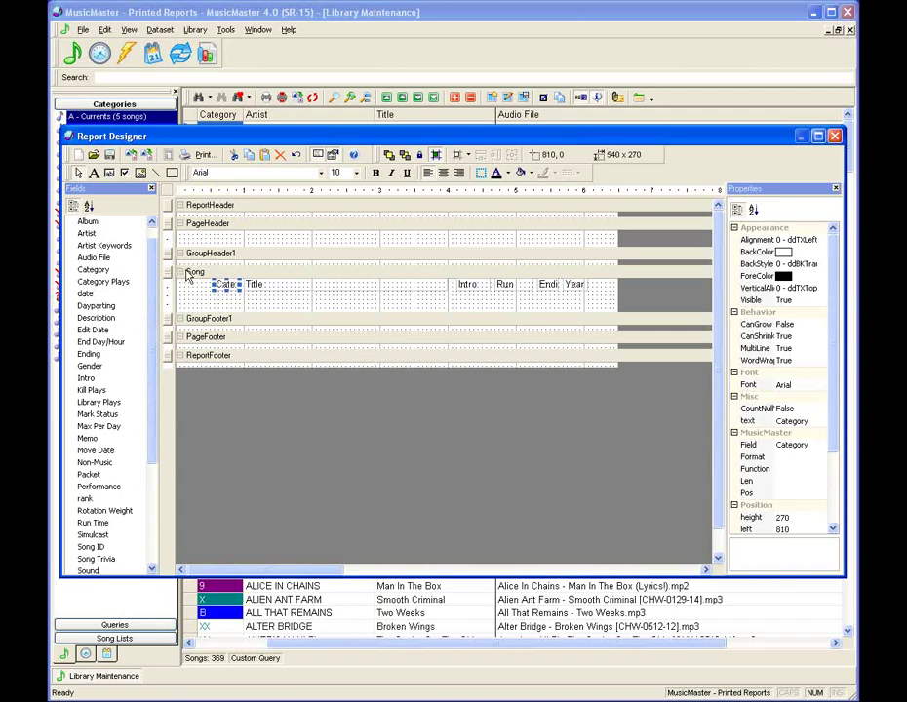
Enlarge GroupHeader1 to a height of about 765 and place the Artist field at its start, about 4320 units wide
{"action": "left_click_drag", "start_coordinate": [170, 281], "coordinate": [167, 303]}
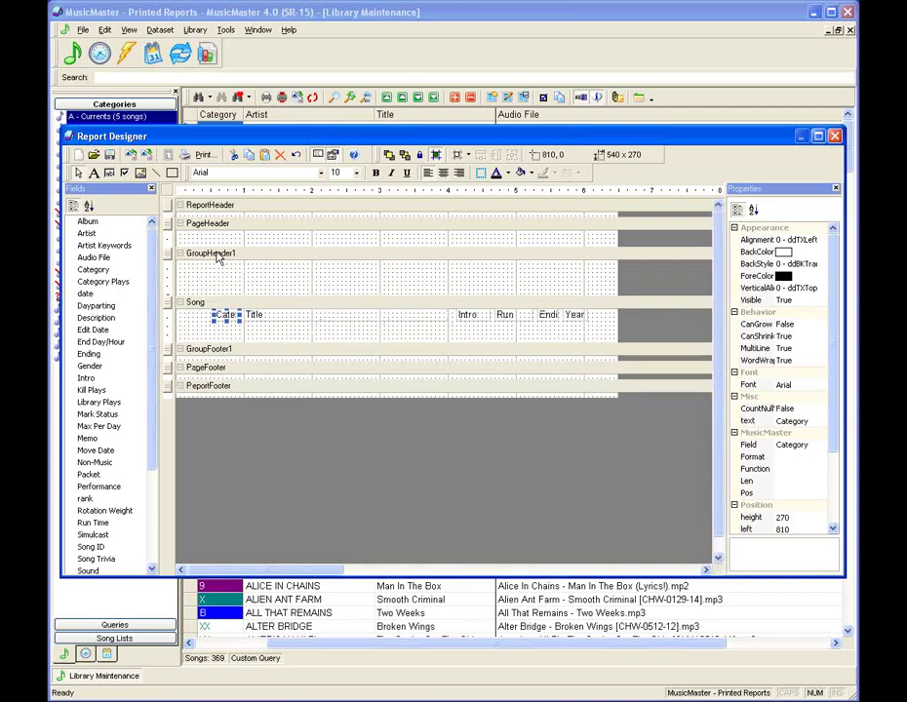
{"action": "left_click", "coordinate": [205, 271]}
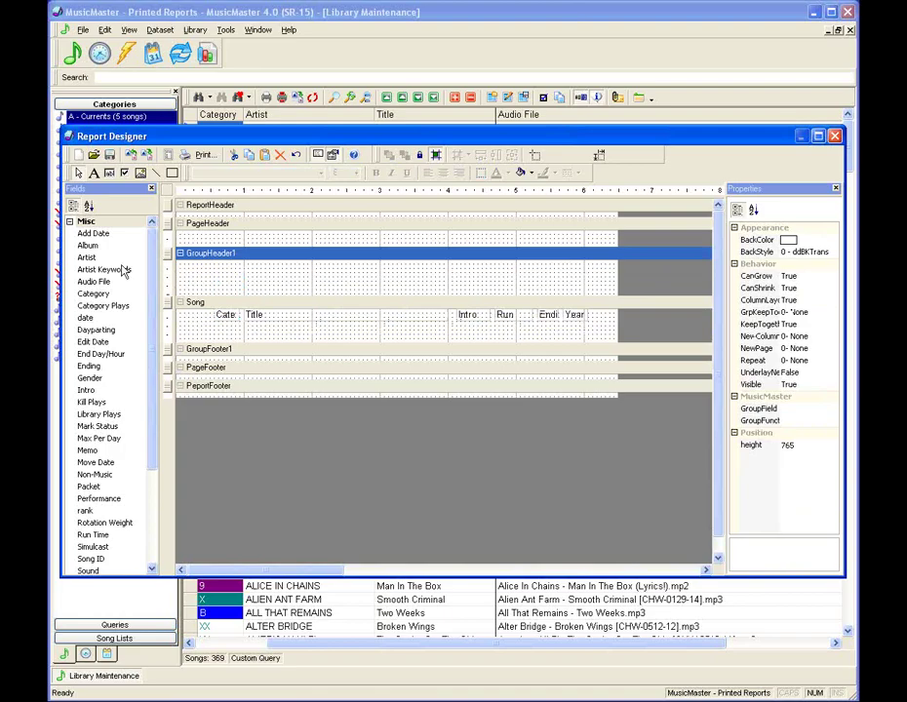
{"action": "left_click_drag", "start_coordinate": [89, 259], "coordinate": [181, 270]}
{"action": "left_click_drag", "start_coordinate": [252, 265], "coordinate": [380, 266]}
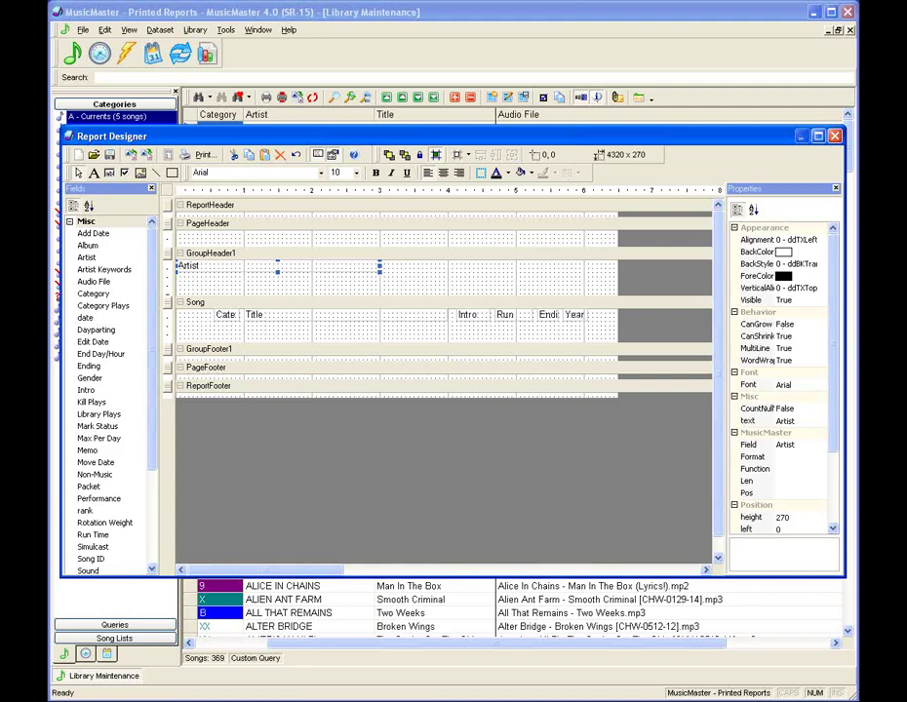
Set CanGrow to True for the Artist and Title fields, preview the report, and close the preview
{"action": "left_click", "coordinate": [800, 334]}
{"action": "double_click", "coordinate": [757, 323]}
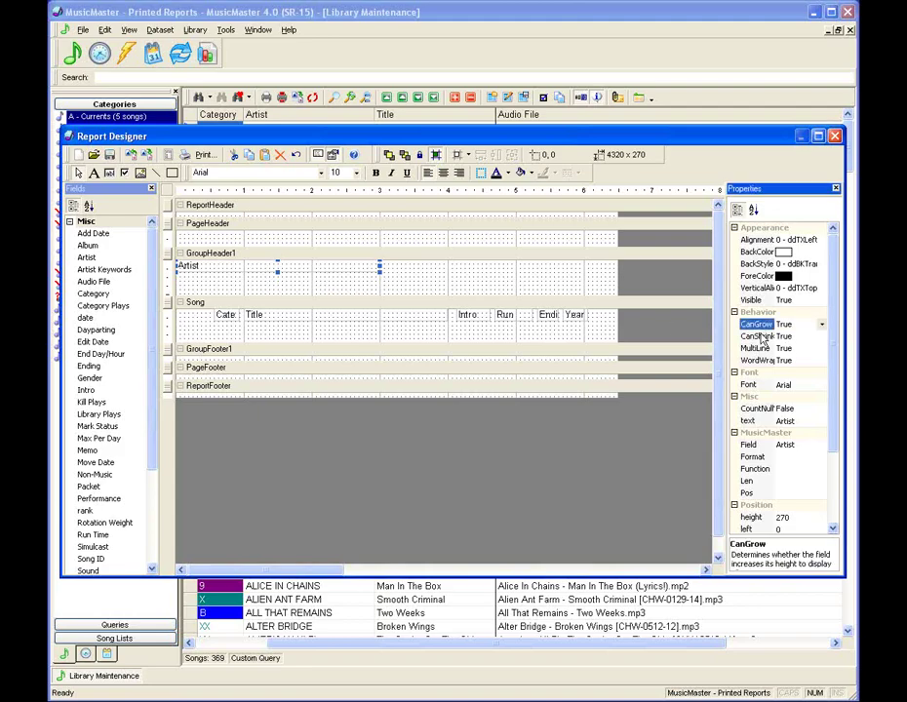
{"action": "left_click", "coordinate": [385, 323]}
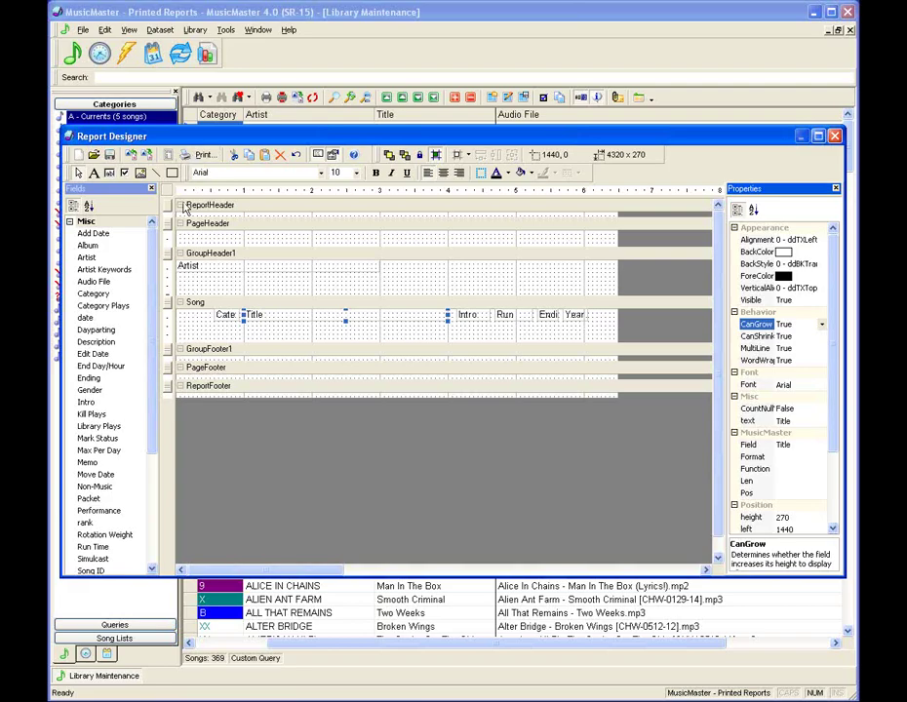
{"action": "left_click", "coordinate": [512, 447]}
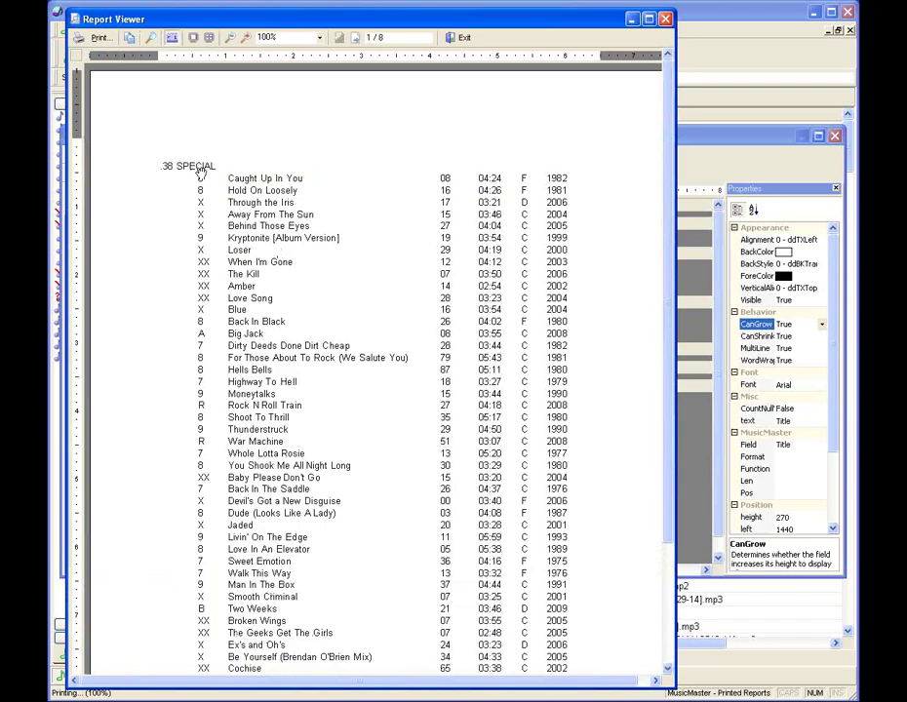
{"action": "left_click", "coordinate": [458, 41]}
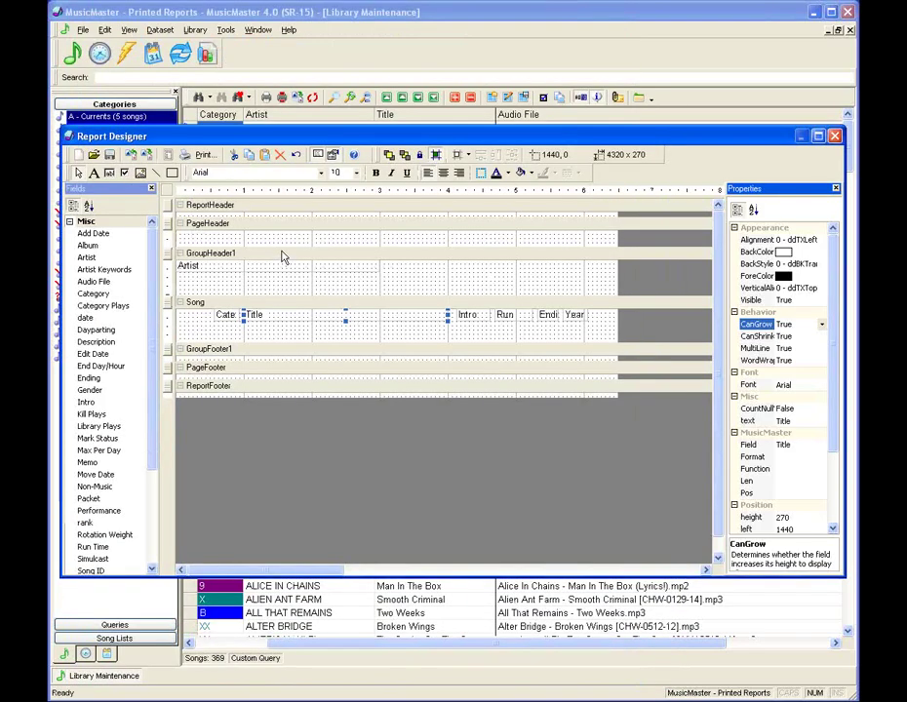
Set the GroupField property of GroupHeader1 to Artist
{"action": "left_click", "coordinate": [285, 261]}
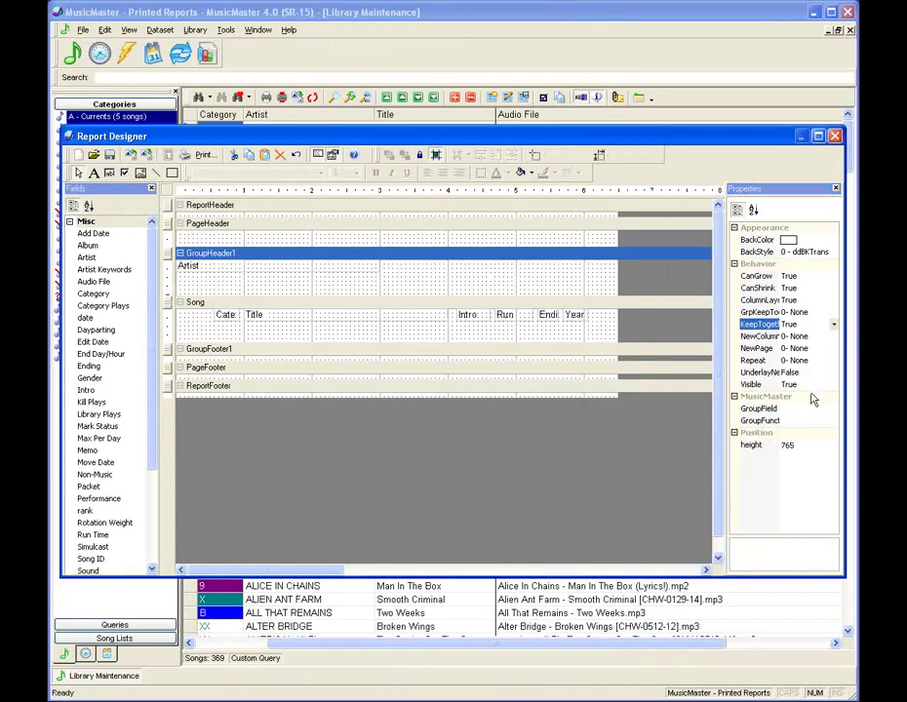
{"action": "left_click", "coordinate": [761, 409]}
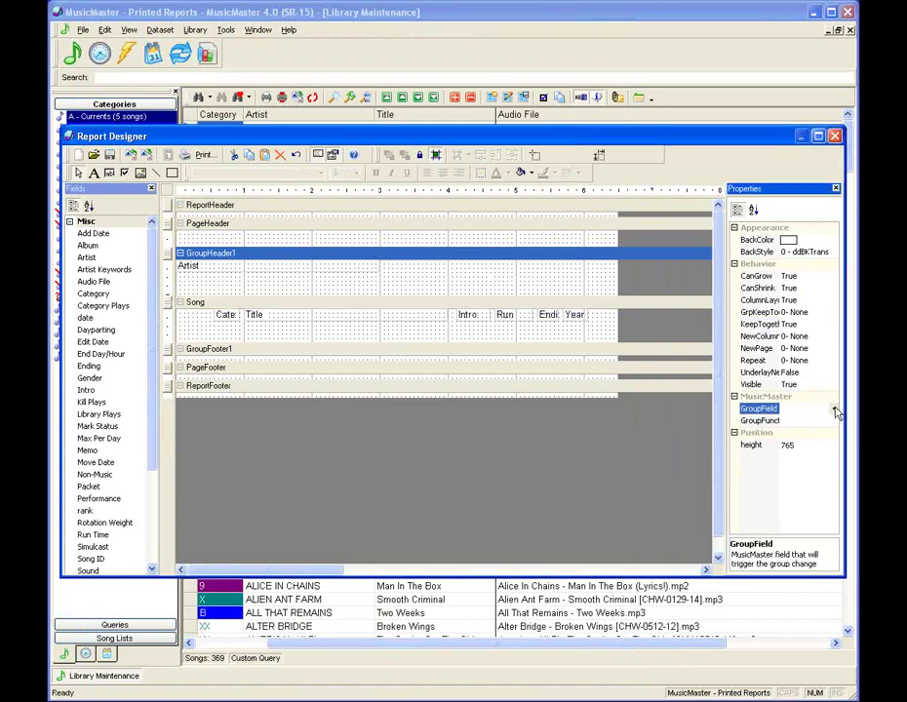
{"action": "left_click", "coordinate": [834, 410]}
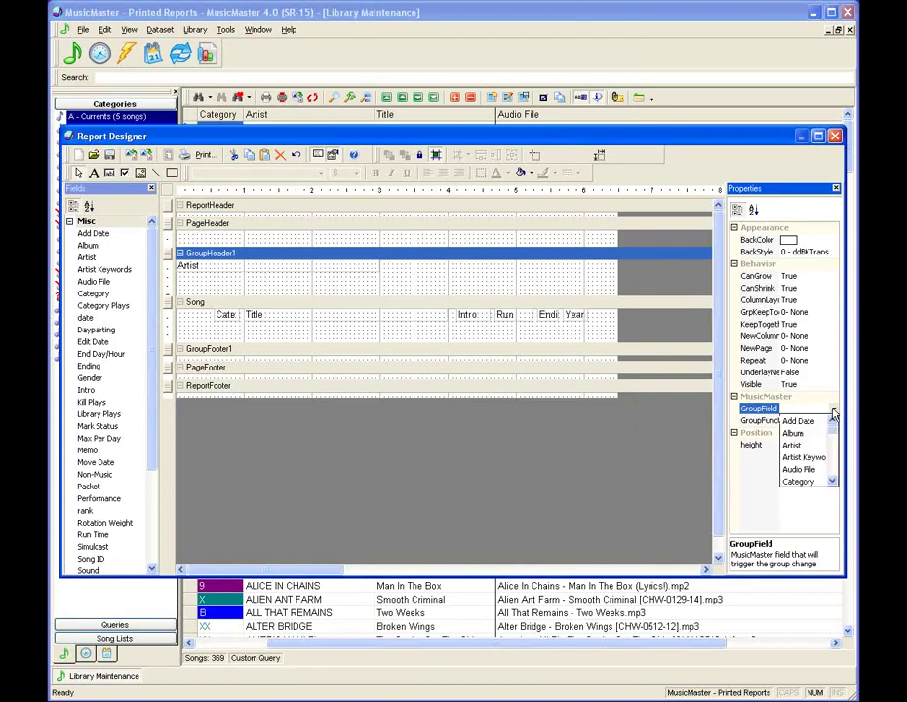
{"action": "left_click", "coordinate": [792, 446]}
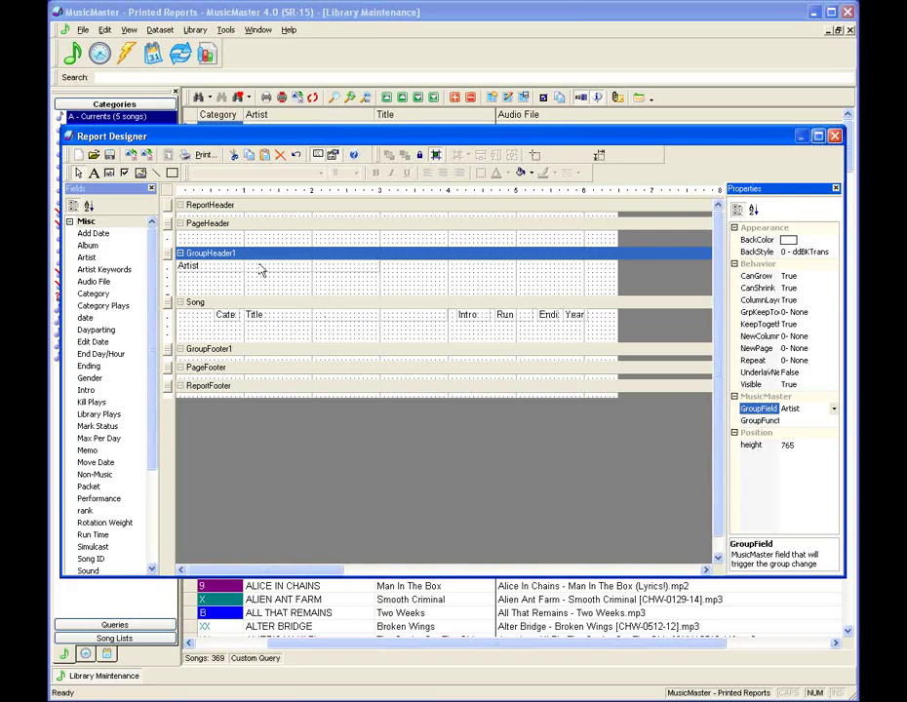
Preview the grouped report, check the first four pages for artist headings separated from their songs, and close the preview
{"action": "left_click", "coordinate": [520, 447]}
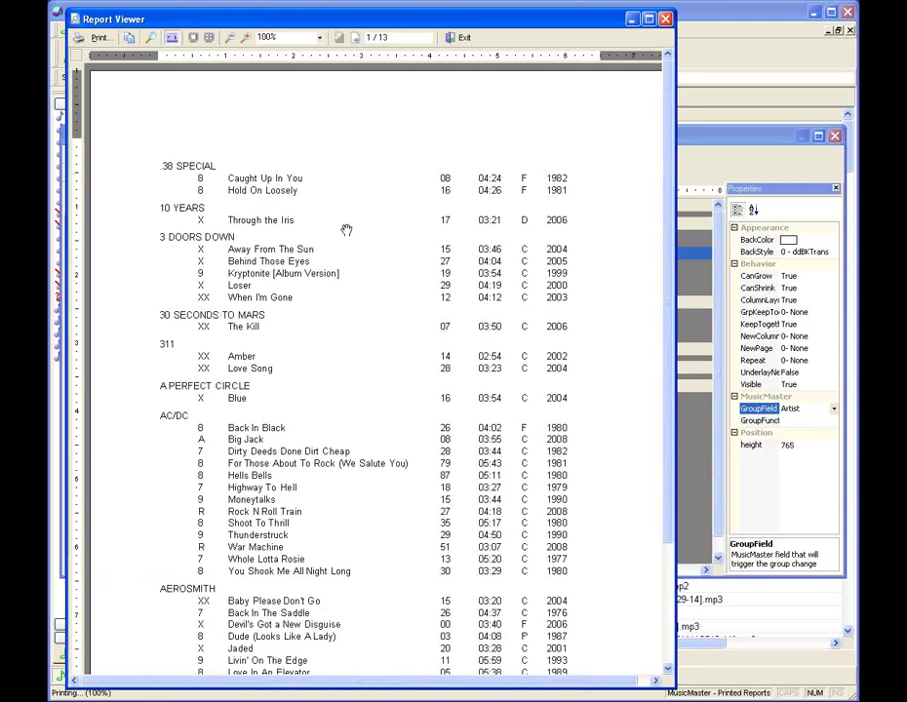
{"action": "scroll", "coordinate": [346, 231], "scroll_direction": "down", "scroll_amount": 1}
{"action": "scroll", "coordinate": [346, 230], "scroll_direction": "down", "scroll_amount": 3}
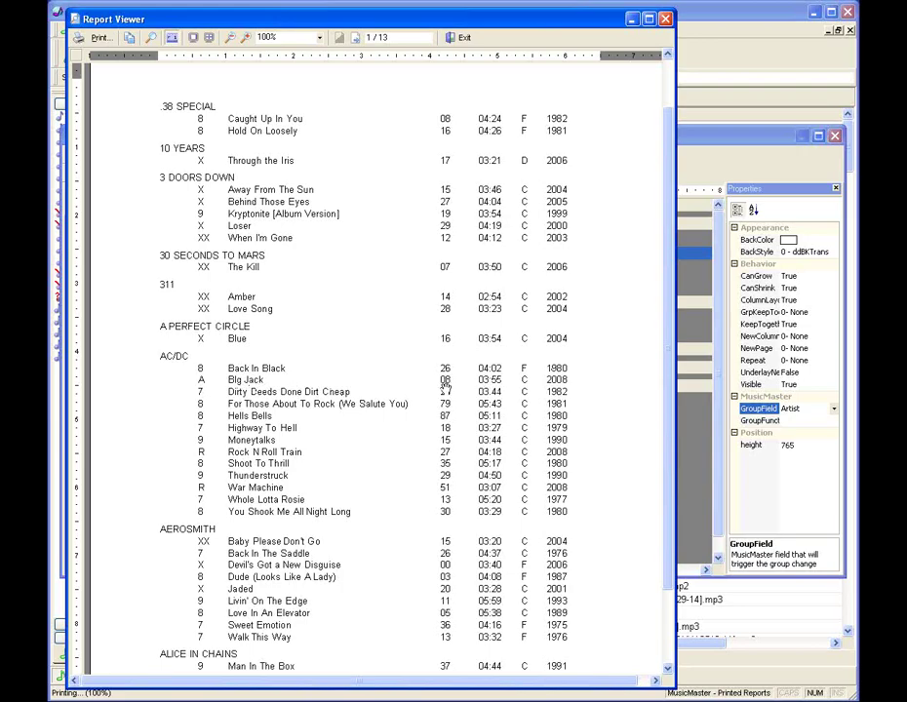
{"action": "scroll", "coordinate": [247, 375], "scroll_direction": "down", "scroll_amount": 3}
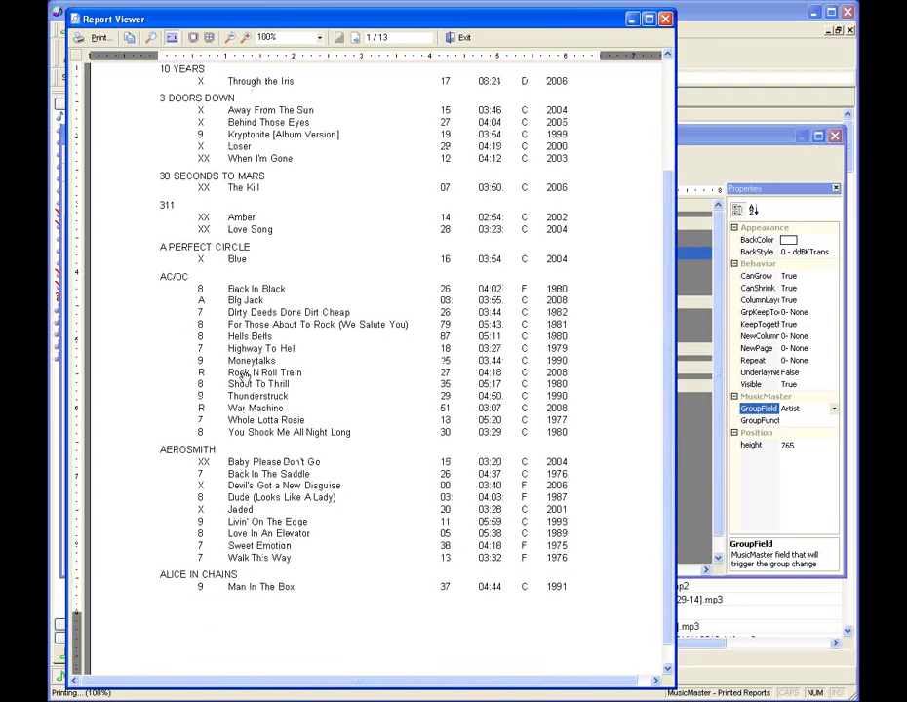
{"action": "left_click", "coordinate": [357, 38]}
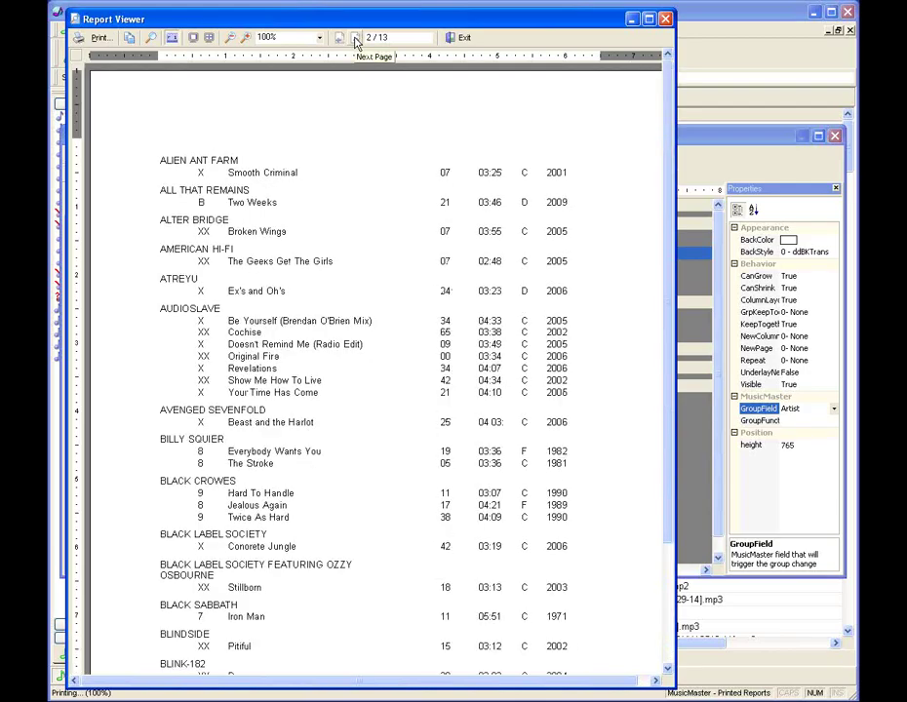
{"action": "left_click", "coordinate": [356, 39]}
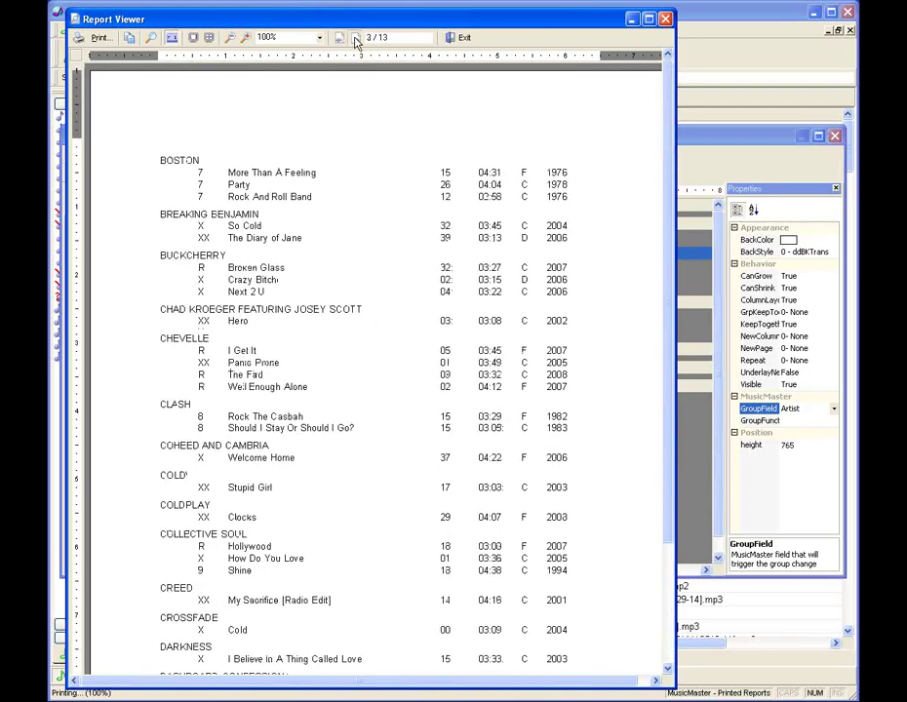
{"action": "left_click", "coordinate": [356, 39]}
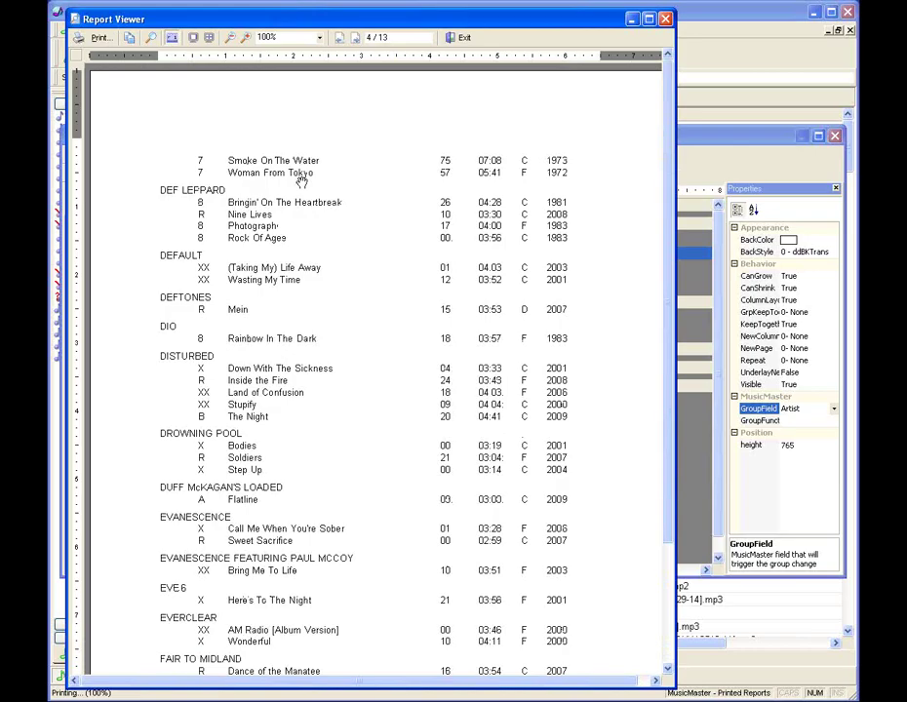
{"action": "left_click", "coordinate": [339, 39]}
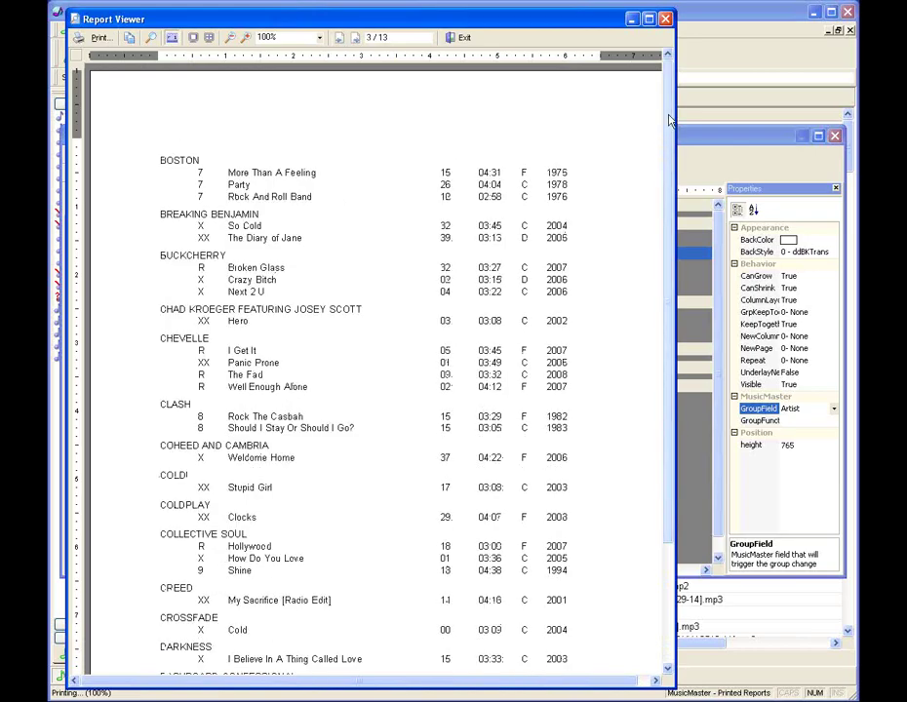
{"action": "scroll", "coordinate": [669, 120], "scroll_direction": "down", "scroll_amount": 5}
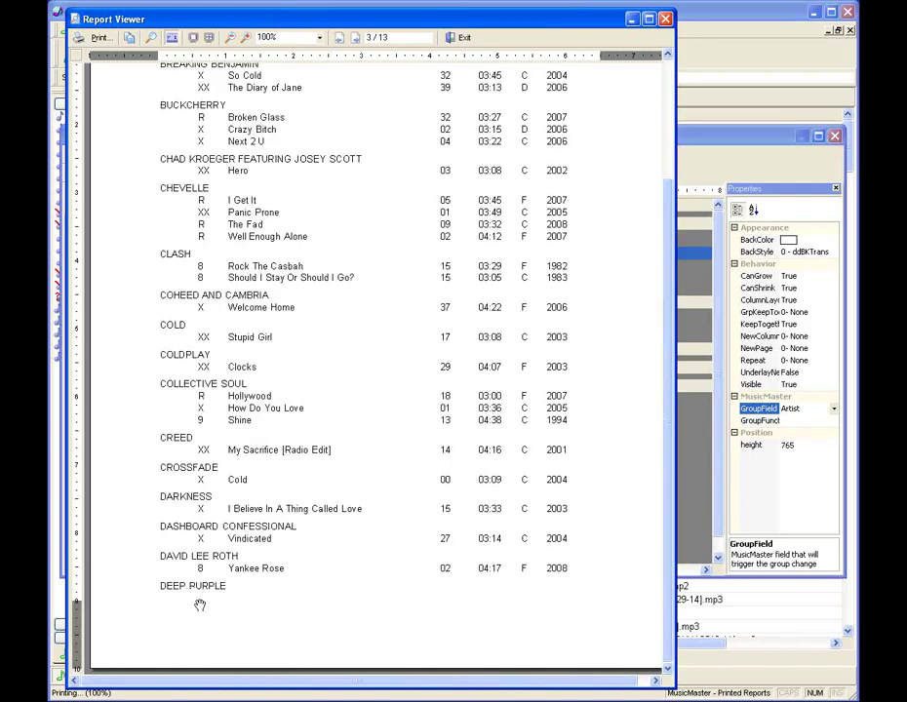
{"action": "left_click", "coordinate": [465, 39]}
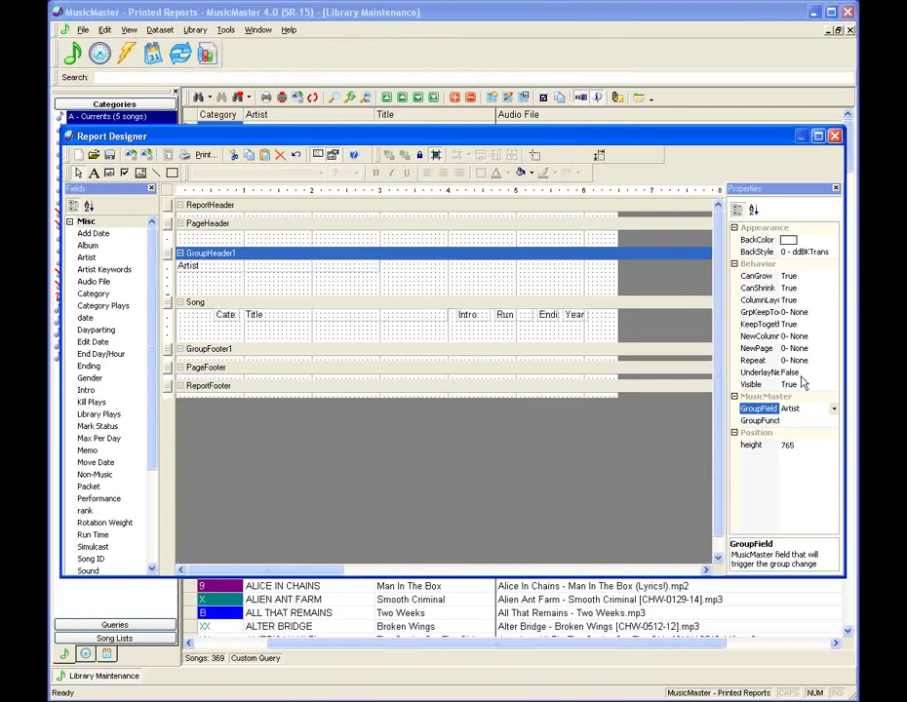
Set the GrpKeepTogether property of GroupHeader1 to 2- All
{"action": "left_click", "coordinate": [805, 313]}
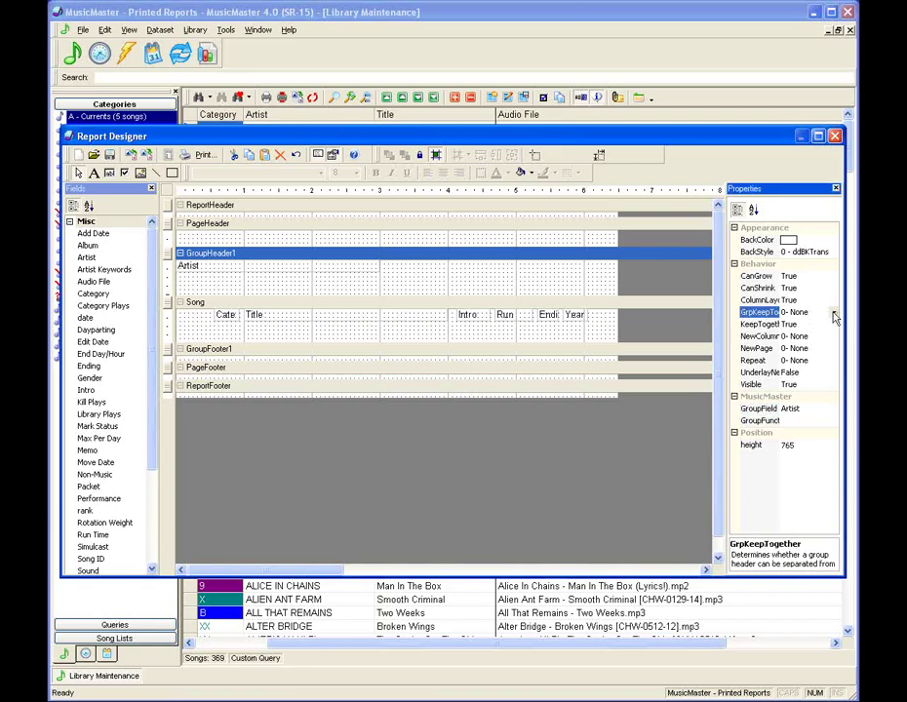
{"action": "left_click", "coordinate": [835, 313]}
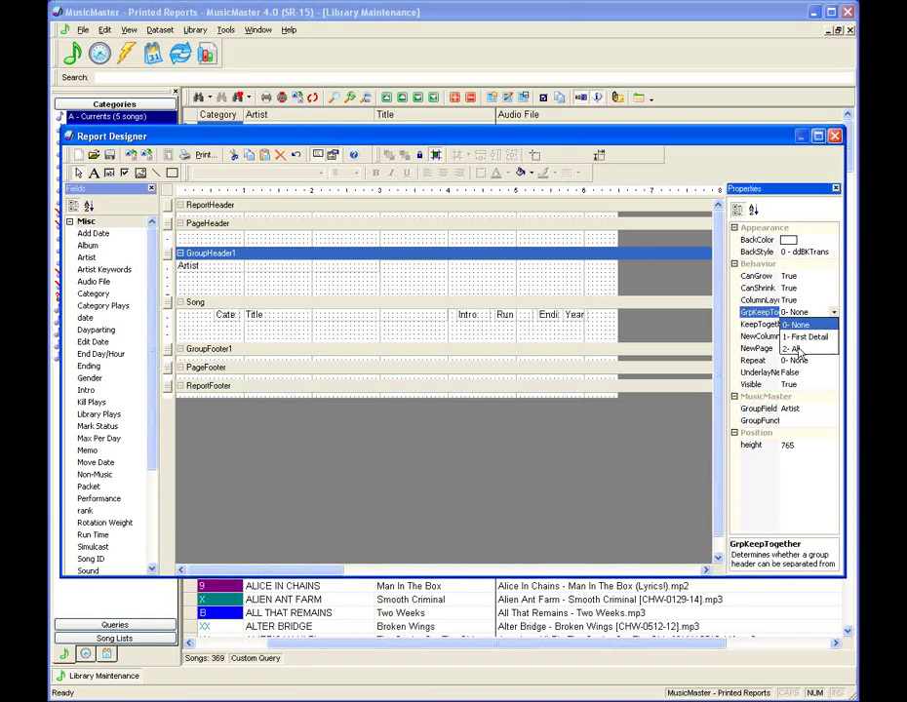
{"action": "left_click", "coordinate": [795, 348]}
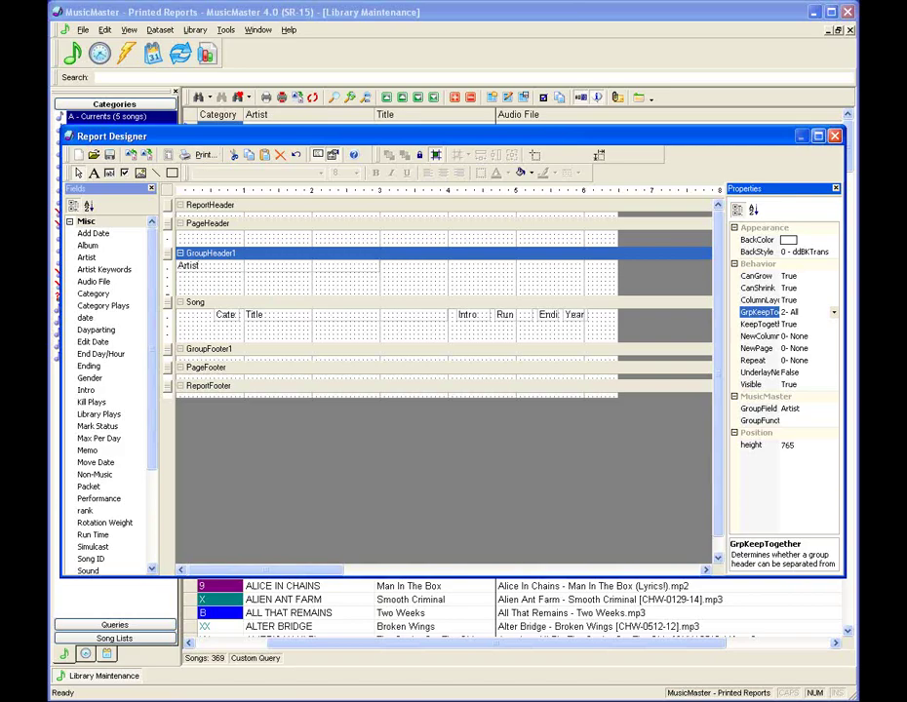
Preview the report, check through page 8 whether each artist's songs stay together across page breaks, and close the preview
{"action": "left_click", "coordinate": [200, 155]}
{"action": "left_click", "coordinate": [517, 445]}
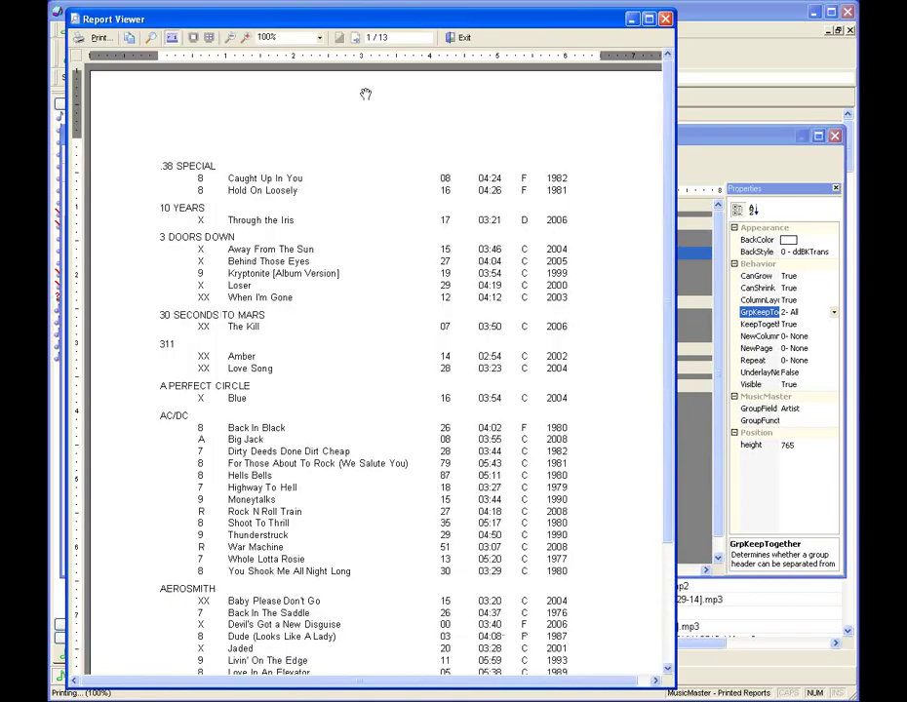
{"action": "left_click", "coordinate": [357, 38]}
{"action": "left_click", "coordinate": [358, 38]}
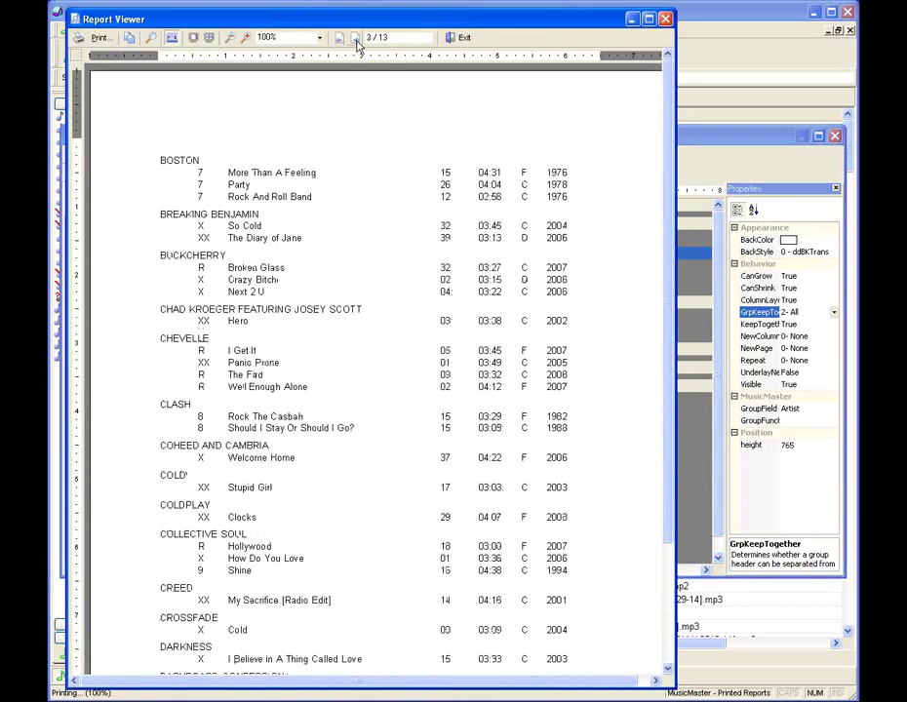
{"action": "left_click", "coordinate": [357, 38]}
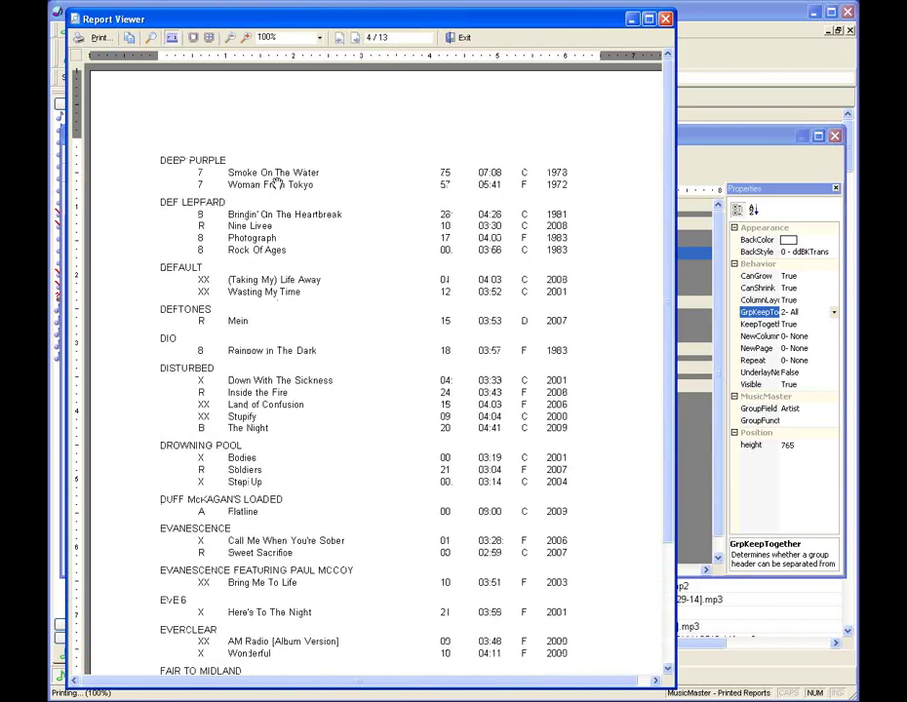
{"action": "left_click", "coordinate": [357, 38]}
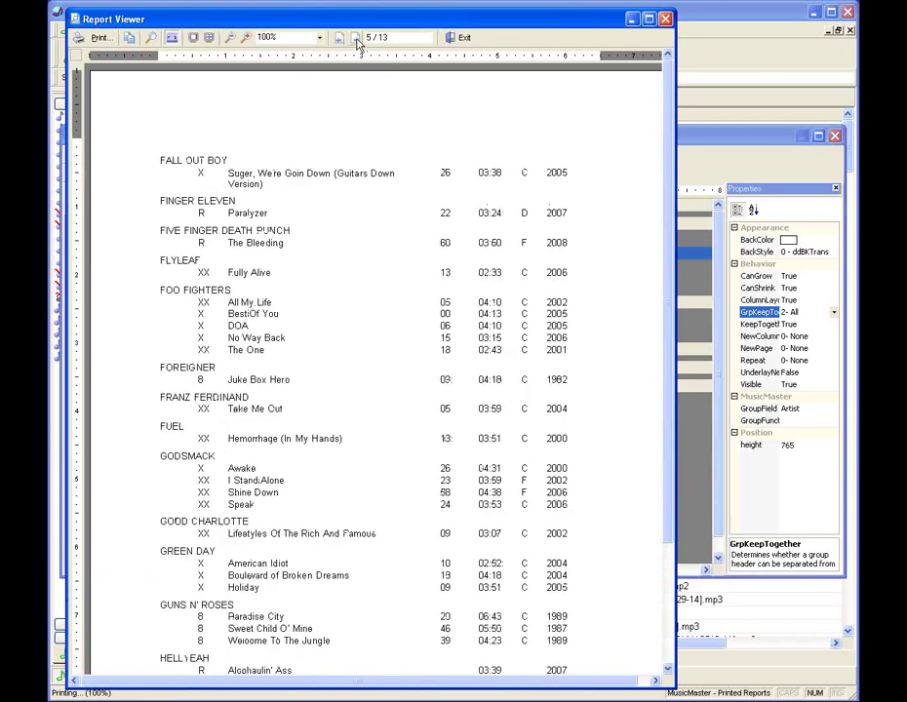
{"action": "left_click", "coordinate": [357, 38]}
{"action": "left_click", "coordinate": [357, 39]}
{"action": "left_click", "coordinate": [357, 39]}
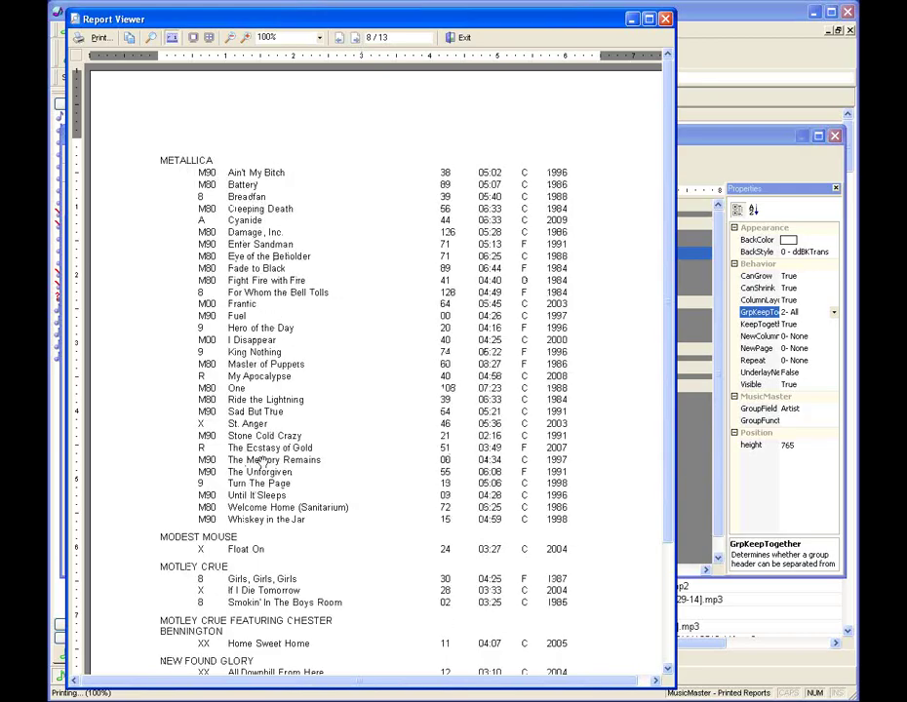
{"action": "left_click", "coordinate": [340, 40]}
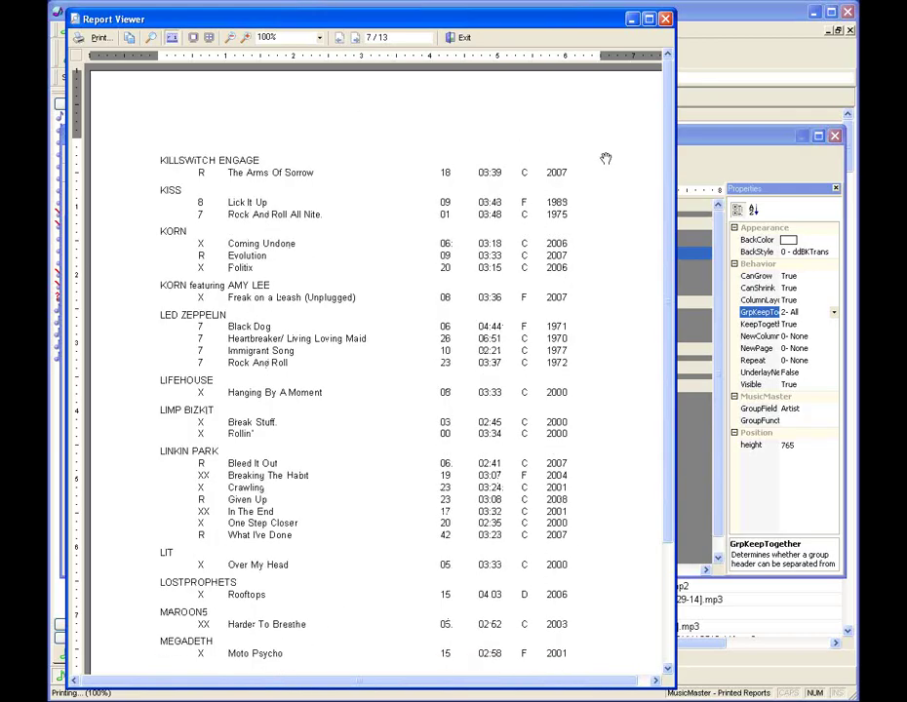
{"action": "left_click_drag", "start_coordinate": [668, 133], "coordinate": [668, 244]}
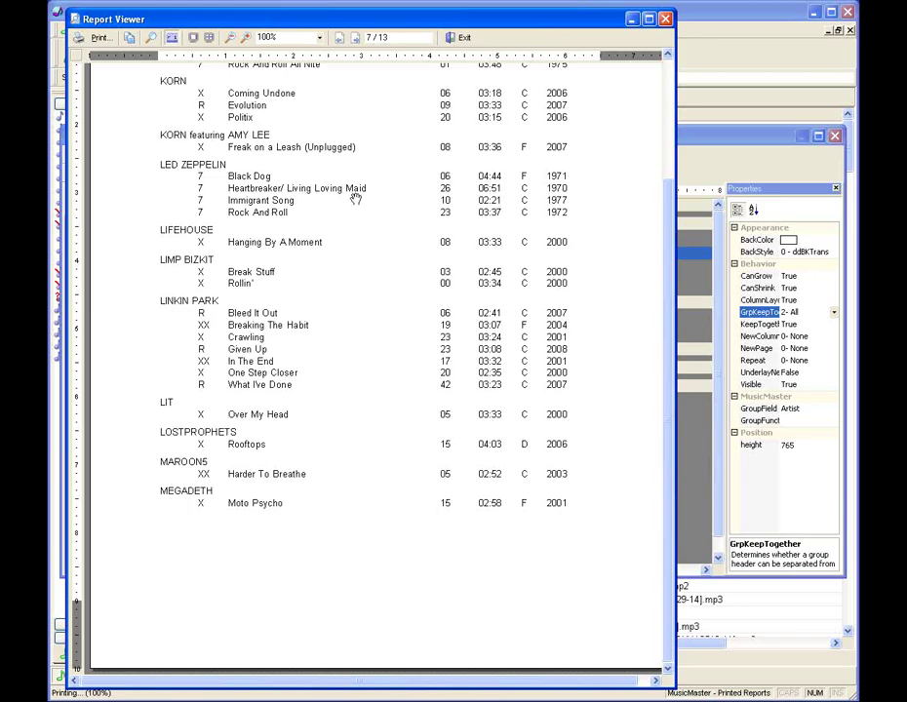
{"action": "left_click", "coordinate": [356, 38]}
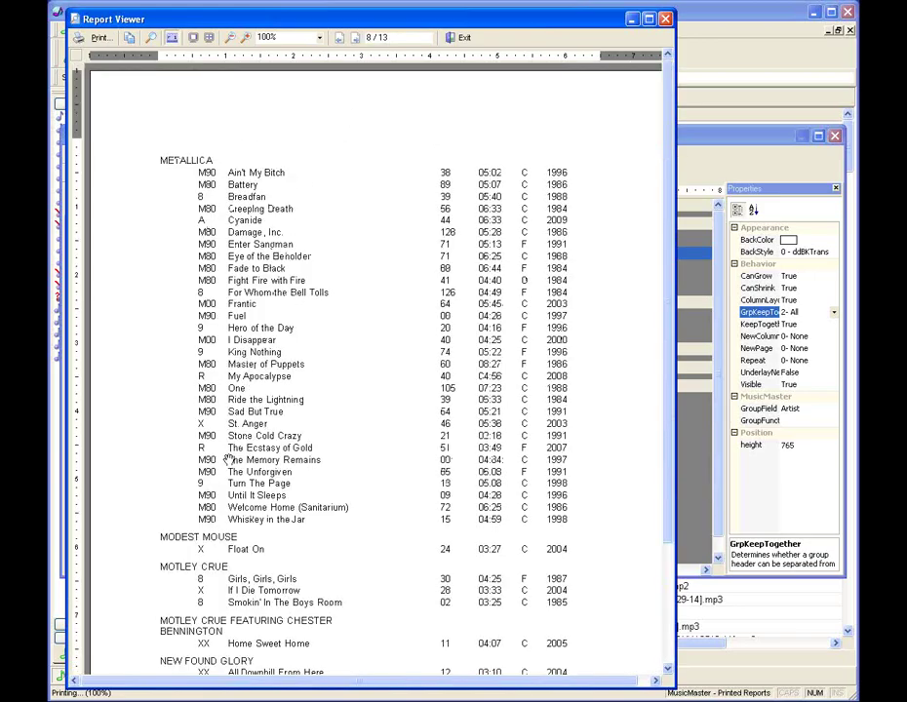
{"action": "left_click", "coordinate": [464, 39]}
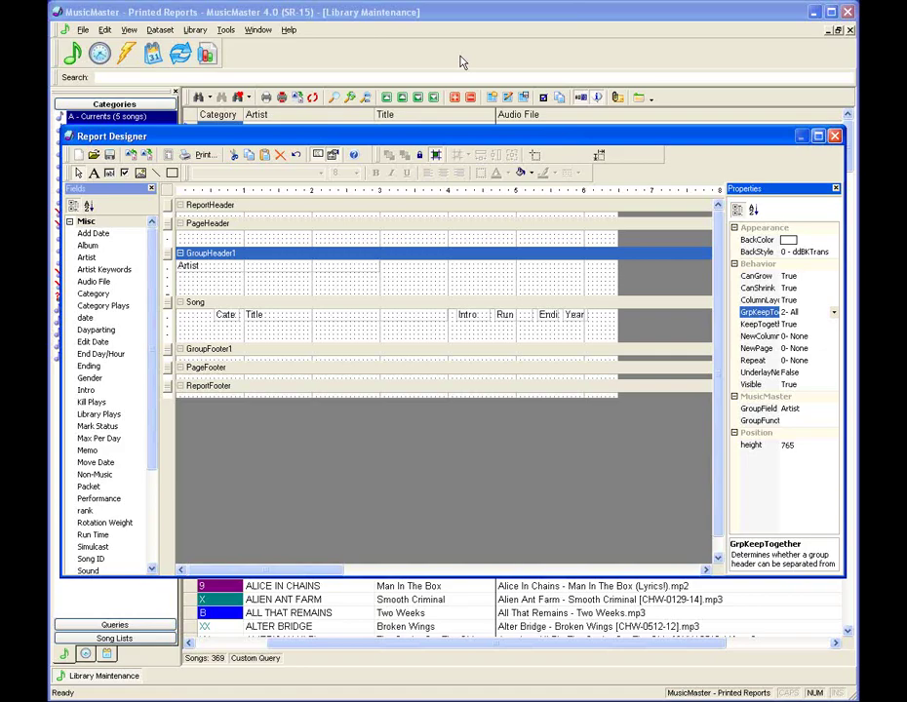
Enlarge the ReportHeader section to a height of about 855 and add a Report Date/Time field about 3150 wide at its left edge
{"action": "left_click", "coordinate": [273, 204]}
{"action": "left_click_drag", "start_coordinate": [168, 227], "coordinate": [168, 262]}
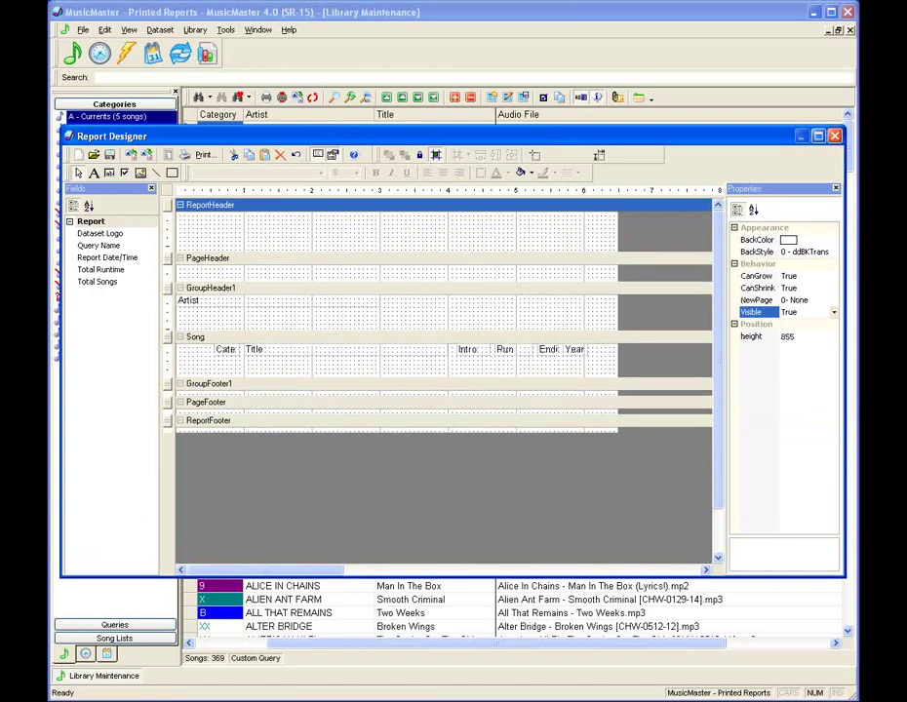
{"action": "left_click", "coordinate": [108, 235]}
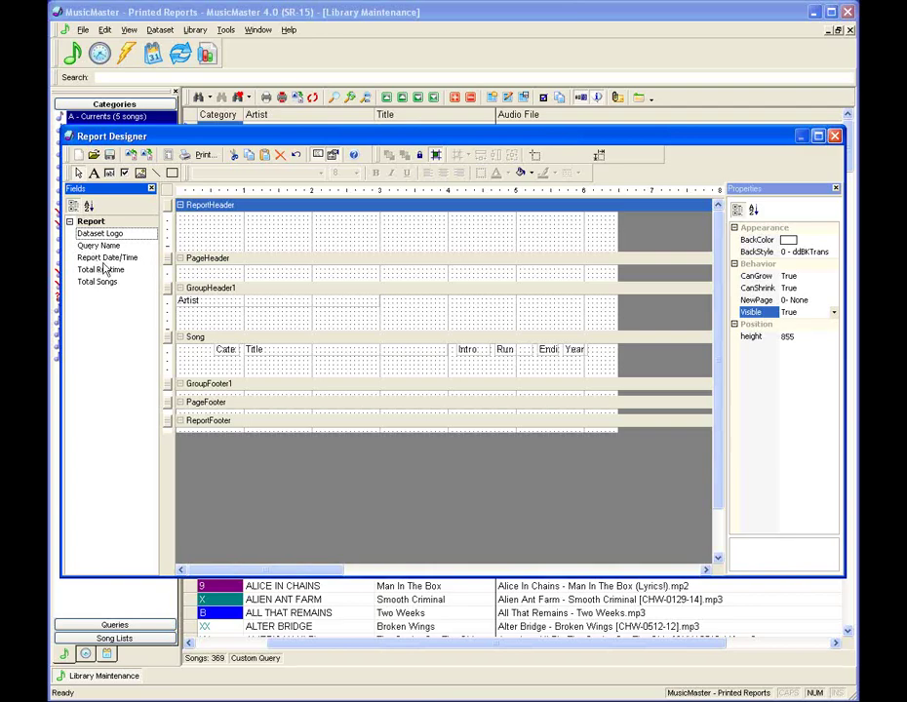
{"action": "left_click_drag", "start_coordinate": [105, 257], "coordinate": [183, 220]}
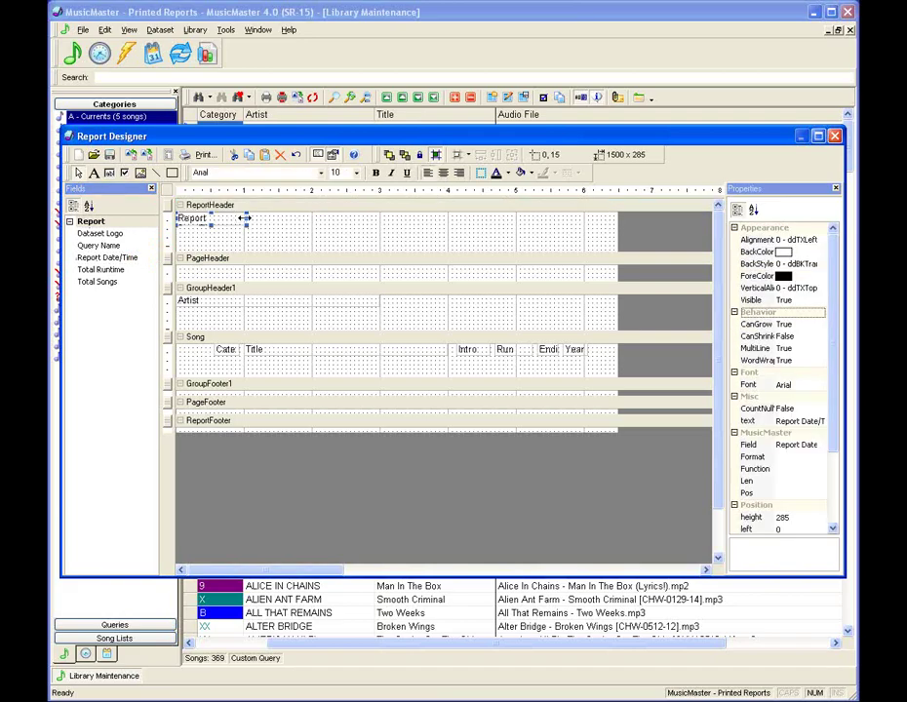
{"action": "left_click_drag", "start_coordinate": [302, 220], "coordinate": [318, 220]}
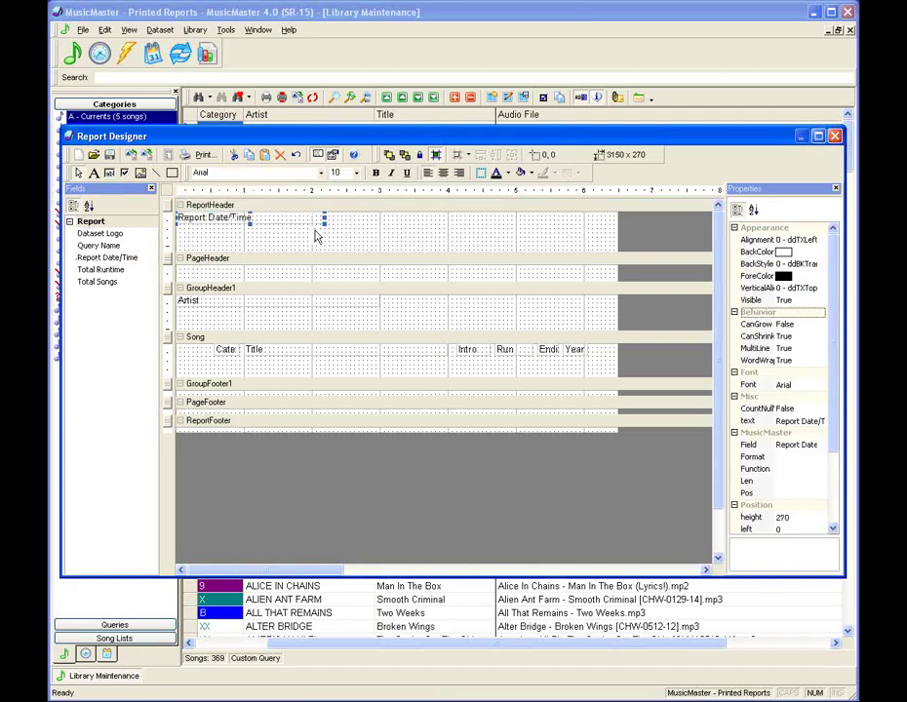
{"action": "left_click", "coordinate": [115, 248]}
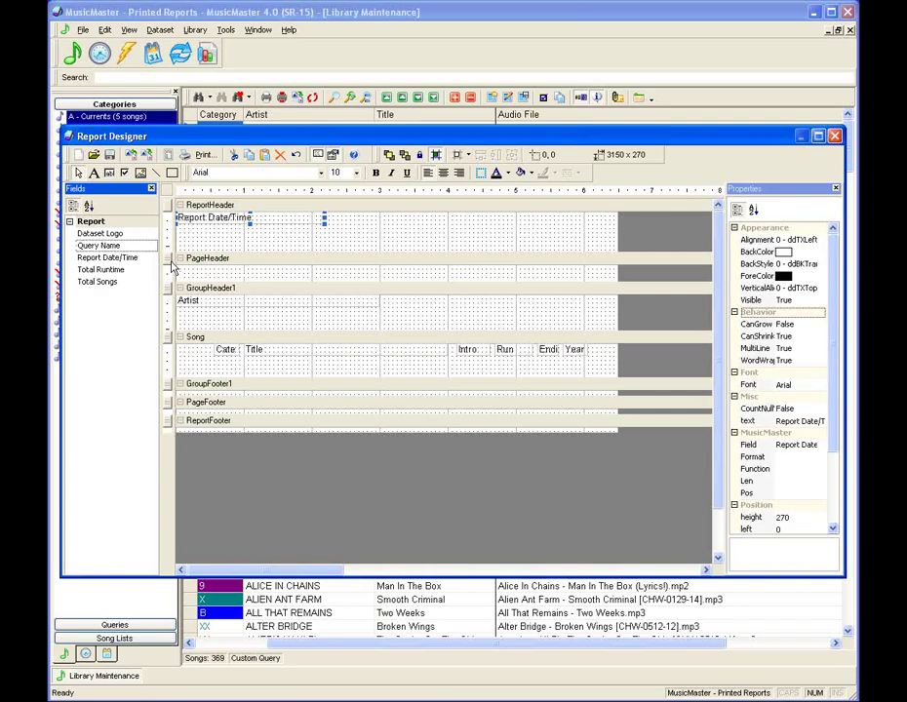
{"action": "left_click", "coordinate": [210, 205]}
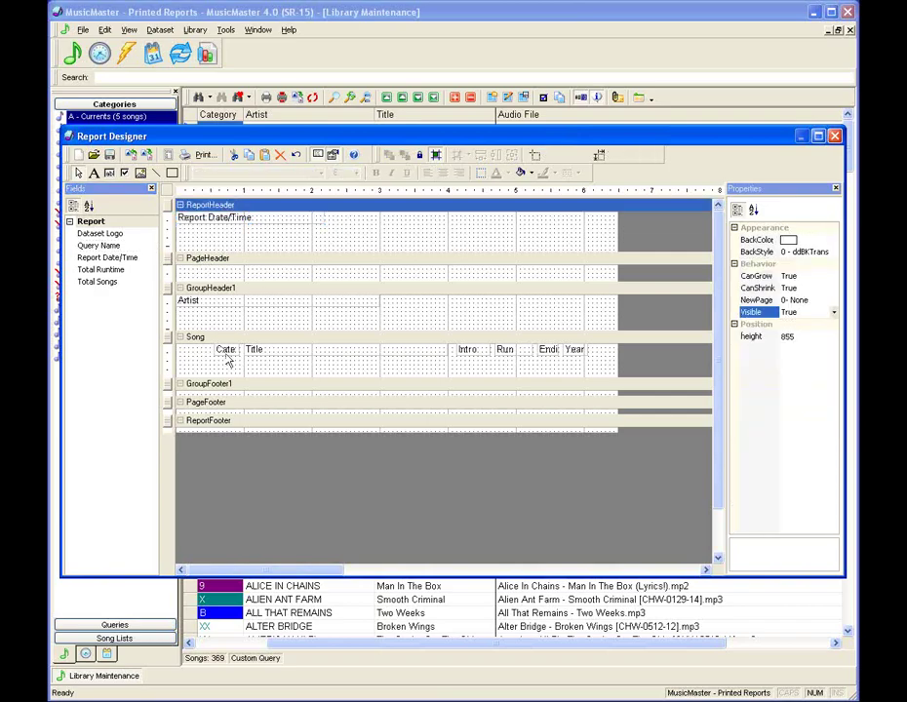
Enlarge the ReportFooter section and add the Total Songs field at its left edge
{"action": "left_click", "coordinate": [233, 423]}
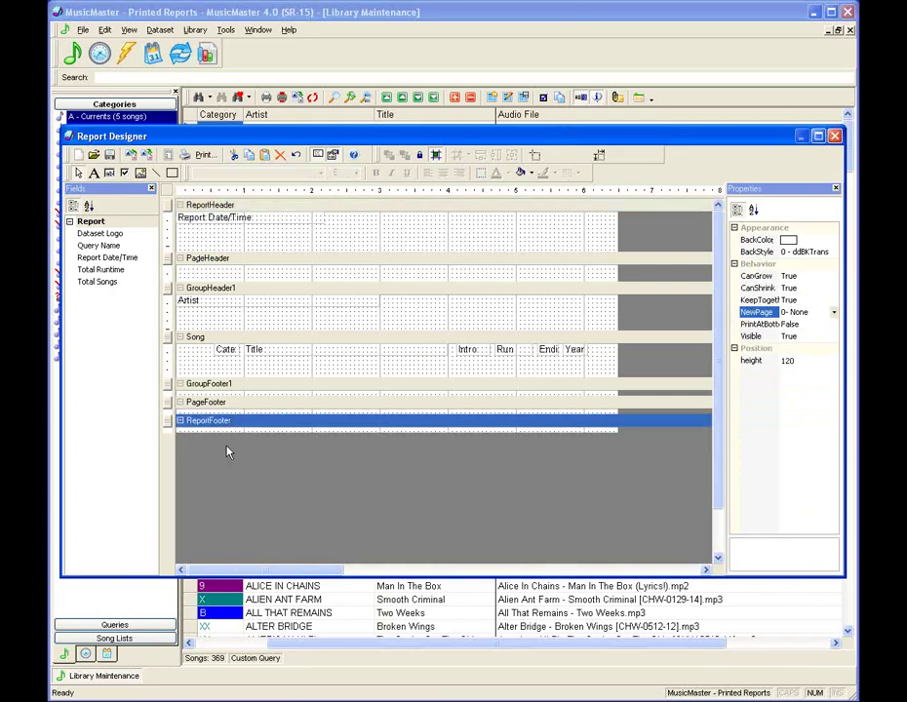
{"action": "left_click_drag", "start_coordinate": [247, 432], "coordinate": [247, 453]}
{"action": "left_click_drag", "start_coordinate": [101, 281], "coordinate": [183, 435]}
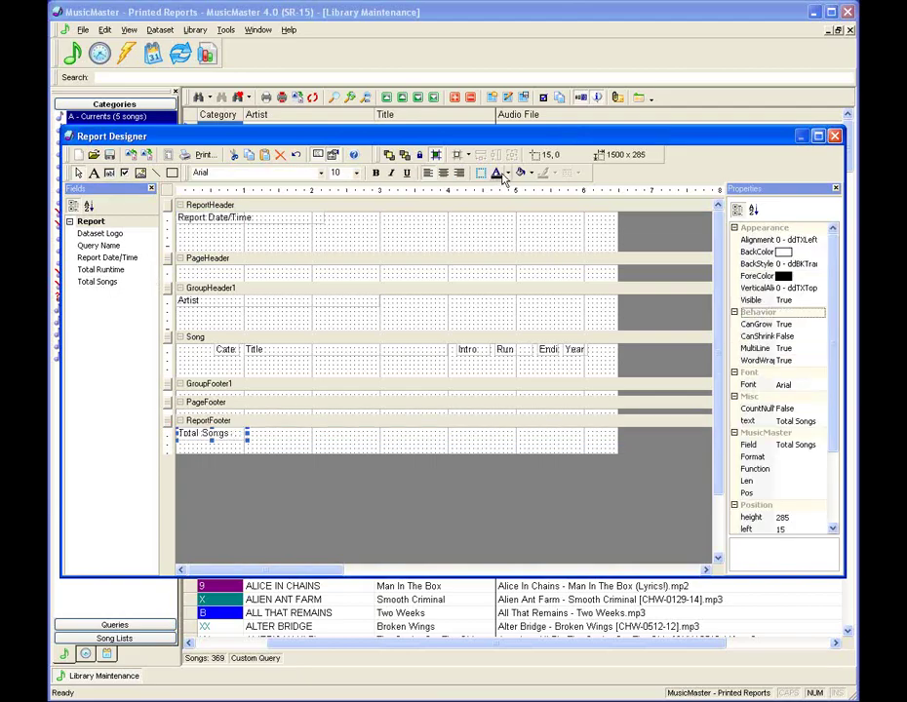
Format the Total Songs field with white text on a dark purple background and shrink the ReportFooter to the field's height
{"action": "left_click", "coordinate": [510, 178]}
{"action": "left_click", "coordinate": [506, 196]}
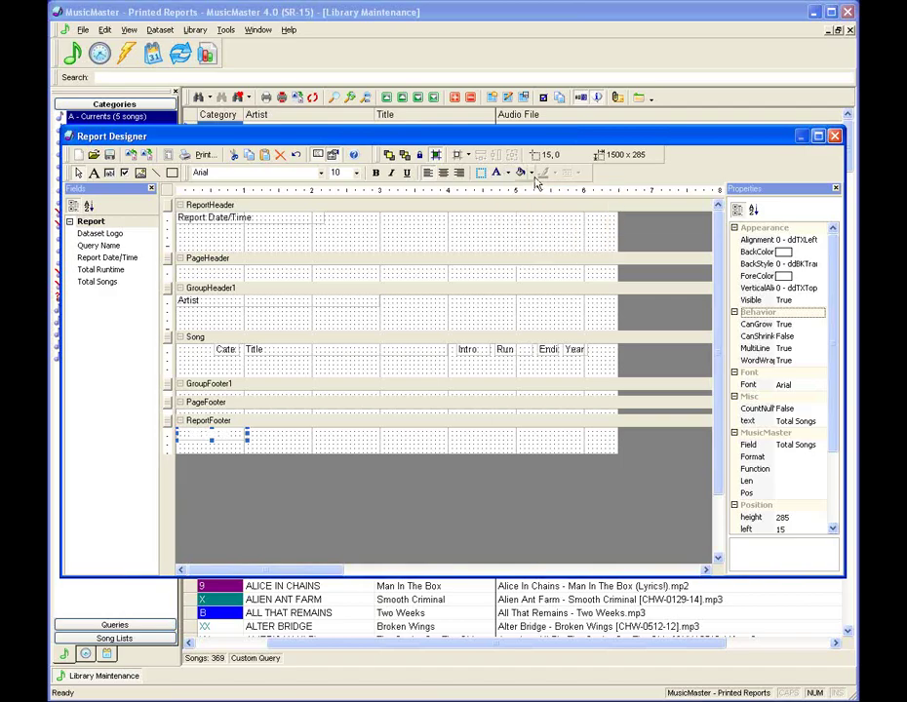
{"action": "left_click", "coordinate": [531, 175]}
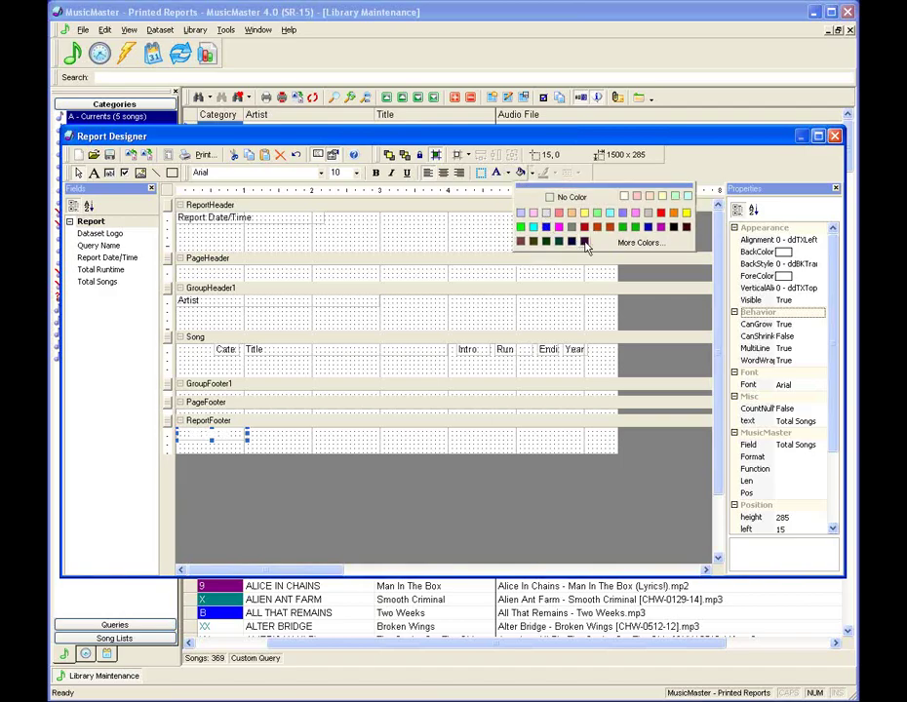
{"action": "left_click", "coordinate": [582, 237]}
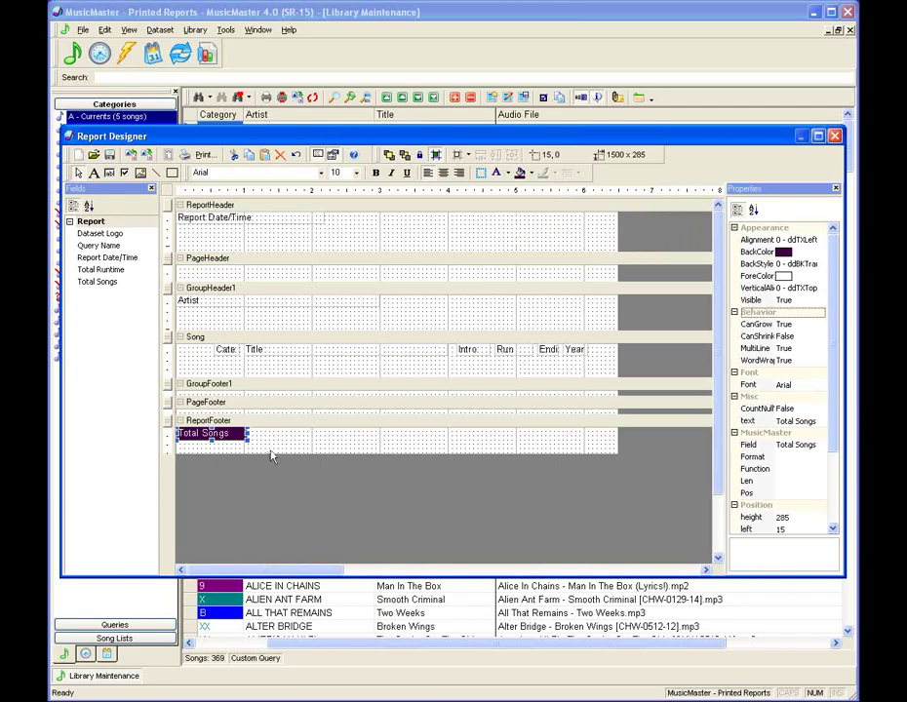
{"action": "left_click_drag", "start_coordinate": [295, 455], "coordinate": [296, 439]}
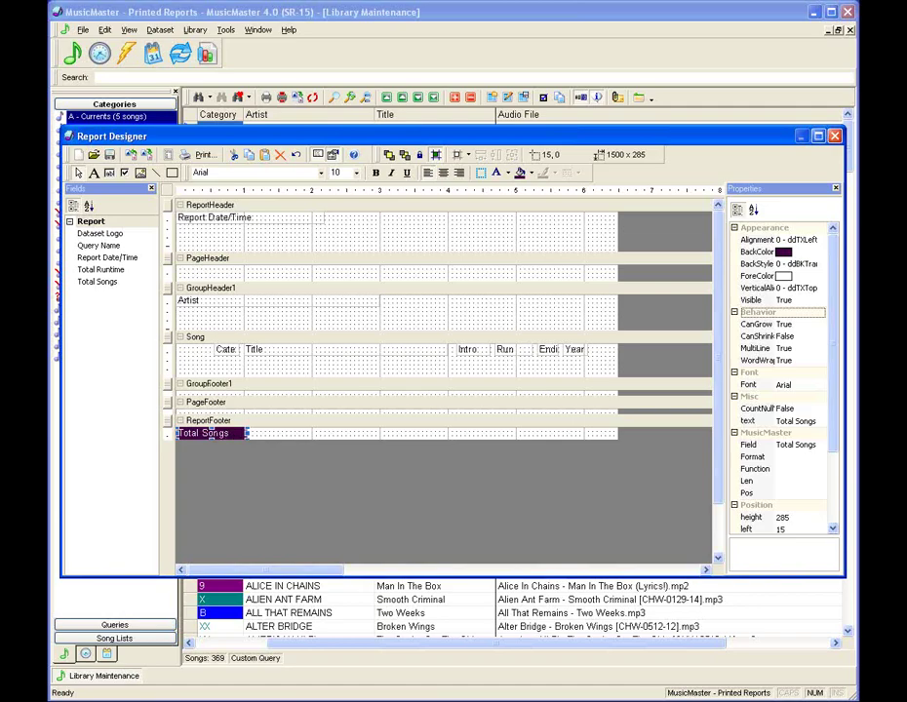
Enlarge the PageHeader section to a height of about 615 and add a fixed text label about 1080 wide captioned Artist
{"action": "left_click", "coordinate": [232, 261]}
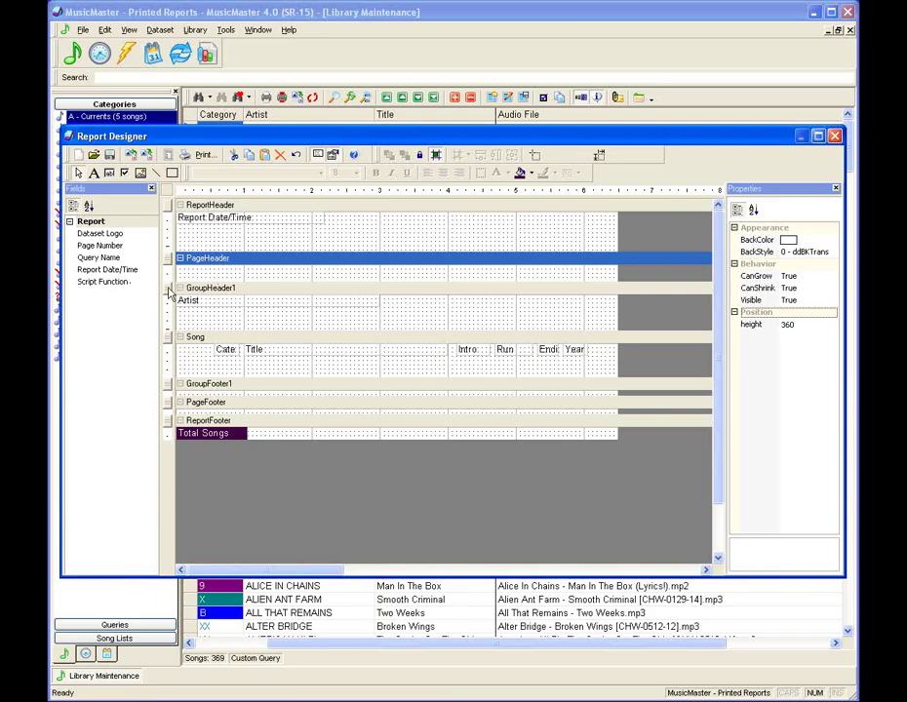
{"action": "left_click_drag", "start_coordinate": [168, 293], "coordinate": [168, 304]}
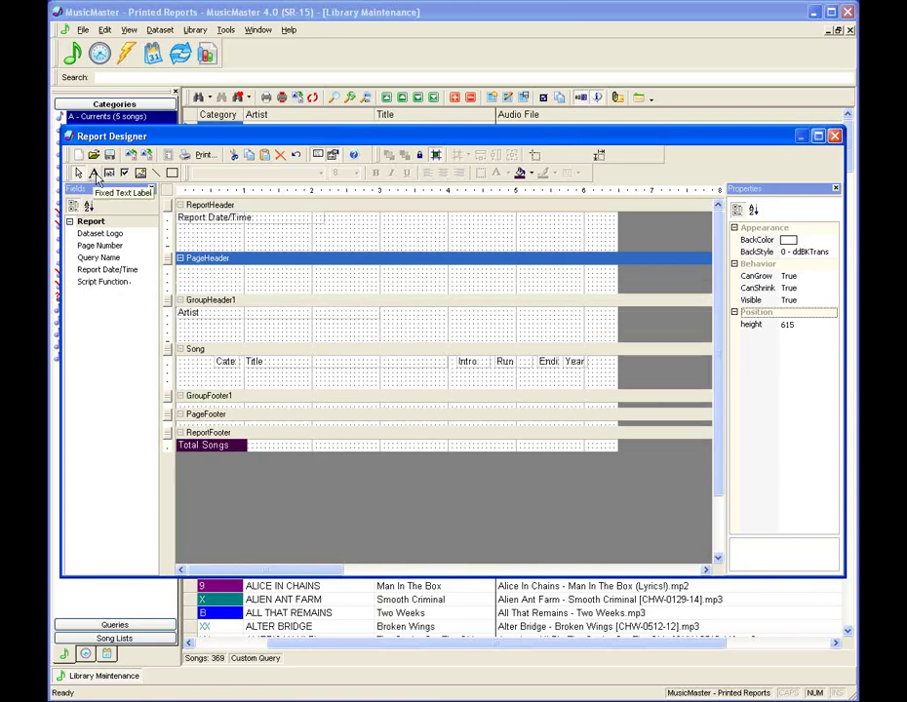
{"action": "left_click", "coordinate": [93, 172]}
{"action": "left_click_drag", "start_coordinate": [181, 272], "coordinate": [230, 284]}
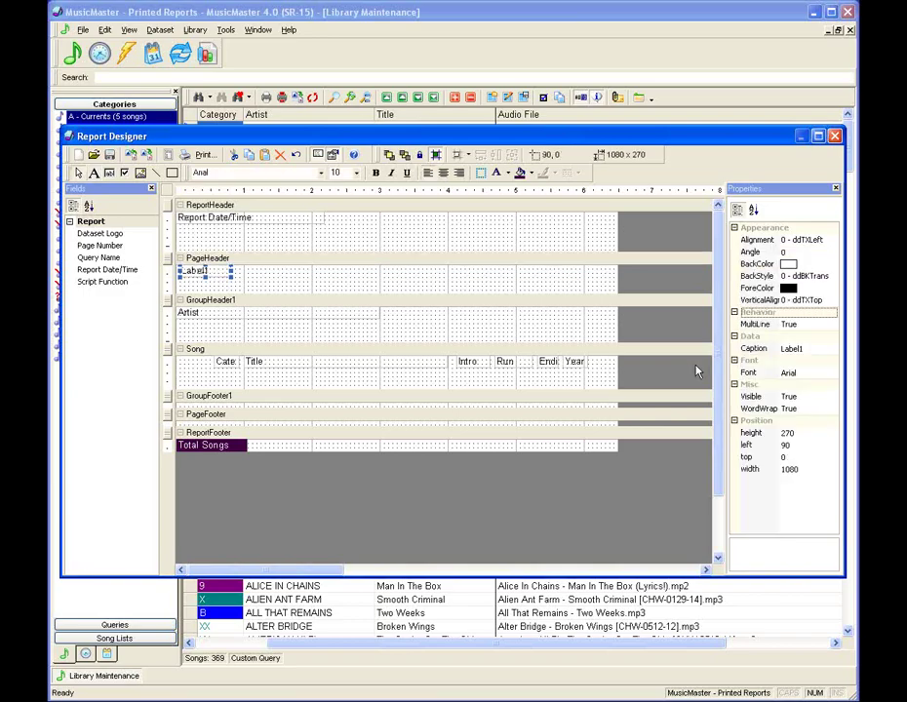
{"action": "left_click", "coordinate": [816, 348]}
{"action": "type", "text": "Al"}
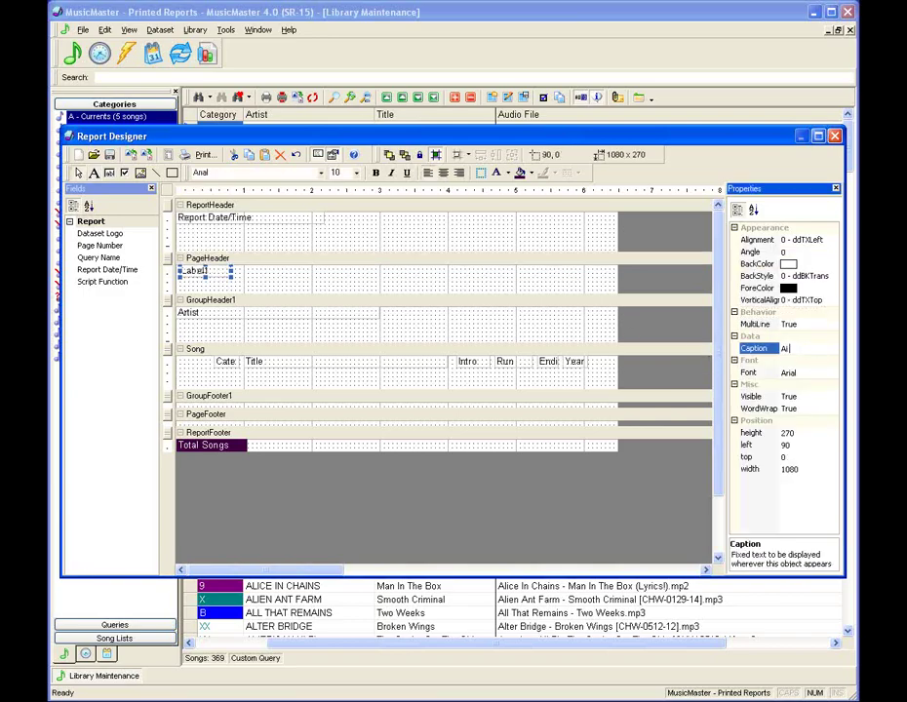
{"action": "key", "text": "Return"}
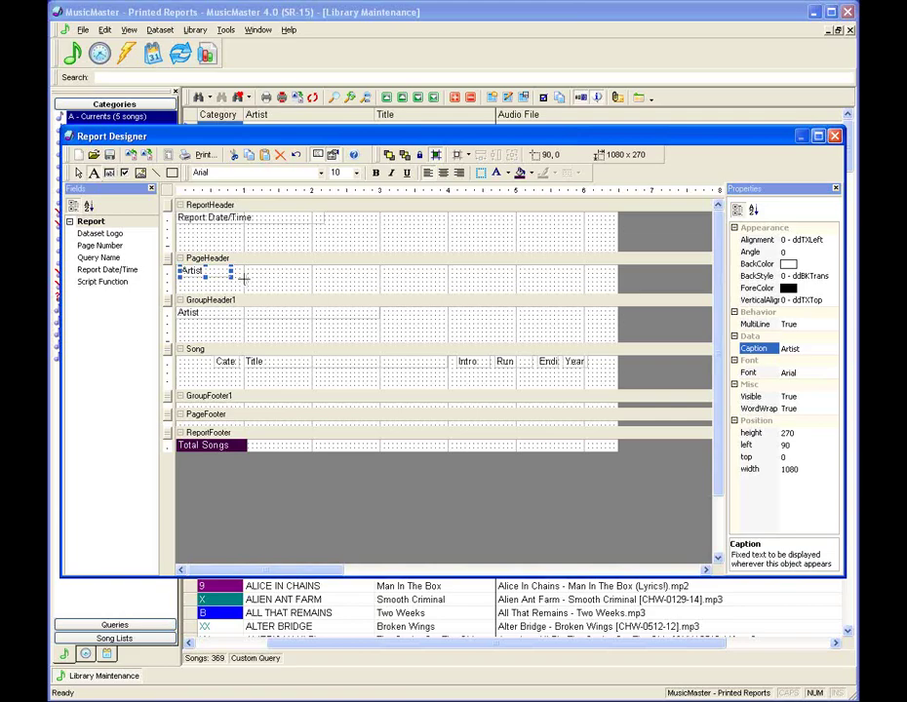
Add a fixed text label about 2340 wide in the PageHeader, below the Artist label and above the Title column, captioned Title
{"action": "left_click_drag", "start_coordinate": [243, 279], "coordinate": [355, 291]}
{"action": "left_click", "coordinate": [801, 348]}
{"action": "type", "text": "Title"}
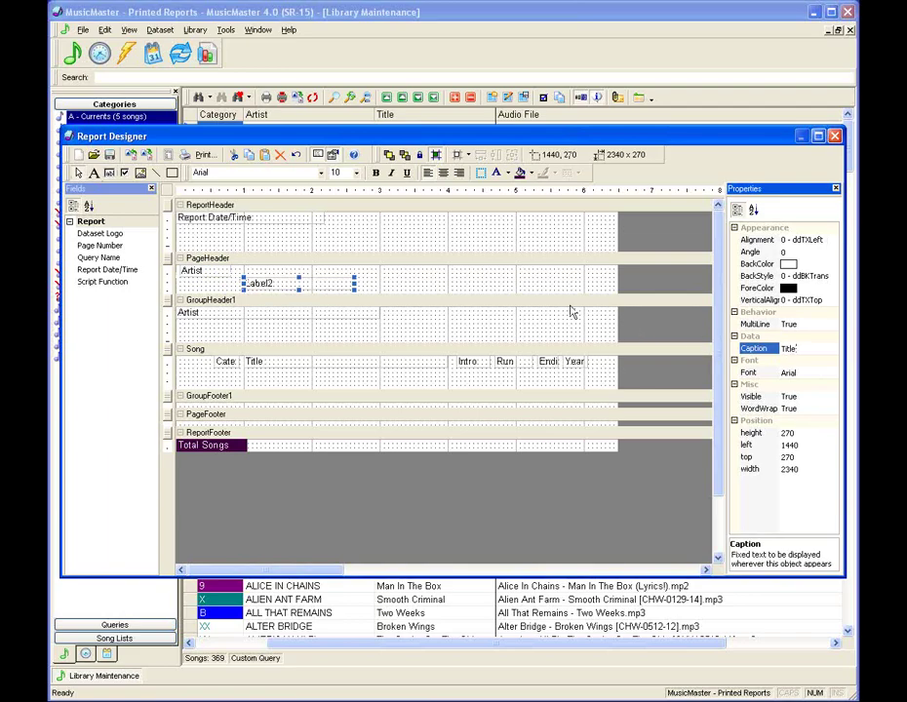
{"action": "left_click", "coordinate": [493, 286]}
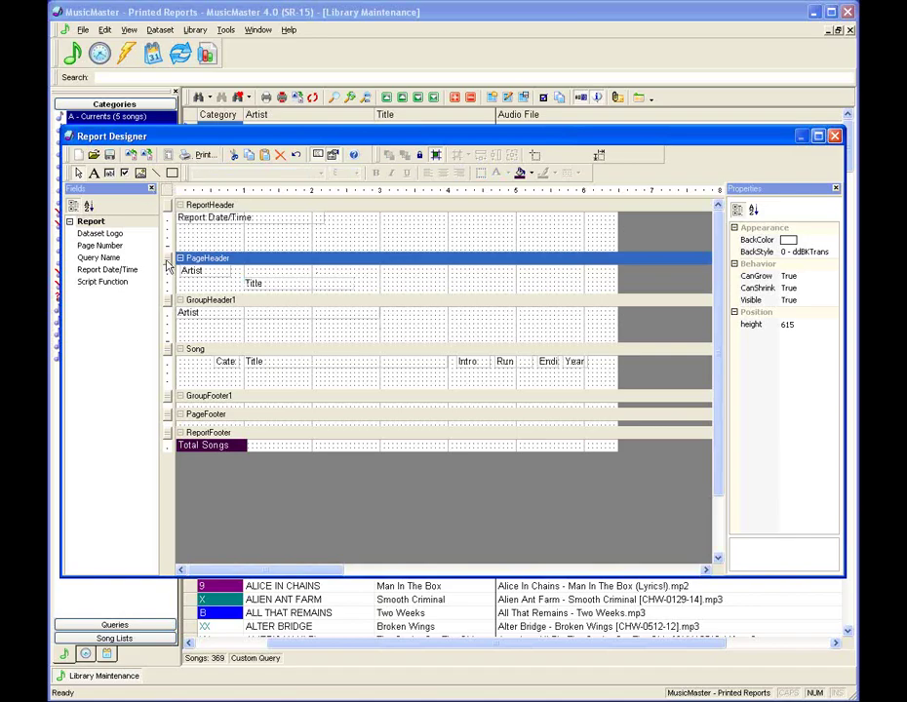
Shrink the ReportHeader, PageHeader, GroupHeader1 and Song sections to fit the fields they contain
{"action": "left_click_drag", "start_coordinate": [168, 265], "coordinate": [167, 290]}
{"action": "left_click_drag", "start_coordinate": [167, 339], "coordinate": [167, 315]}
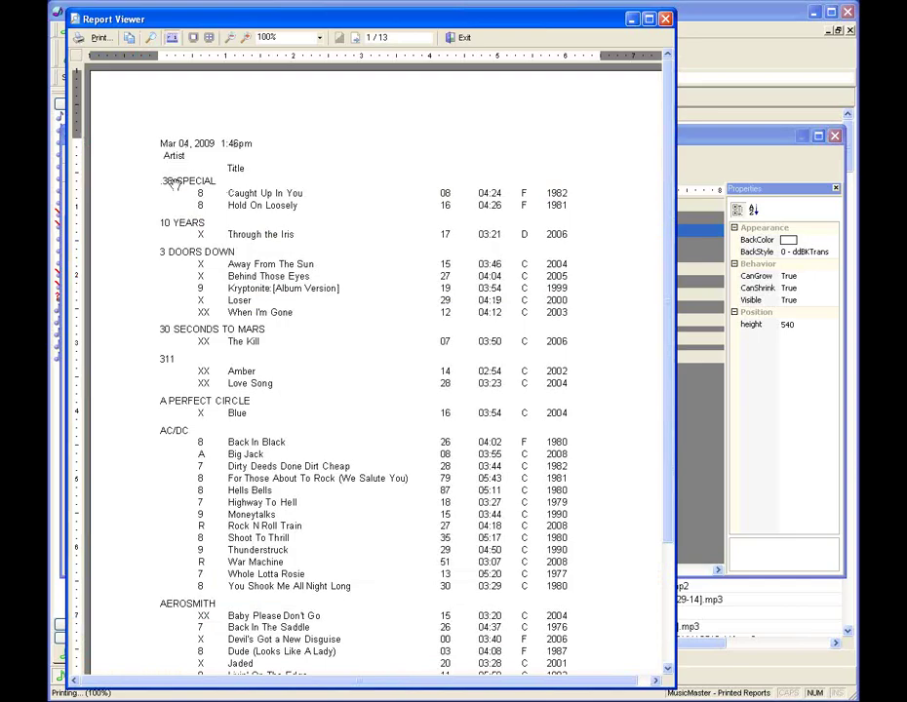
Page through the report preview to the last page, check the date, page headings and total songs, and close the preview
{"action": "left_click", "coordinate": [357, 39]}
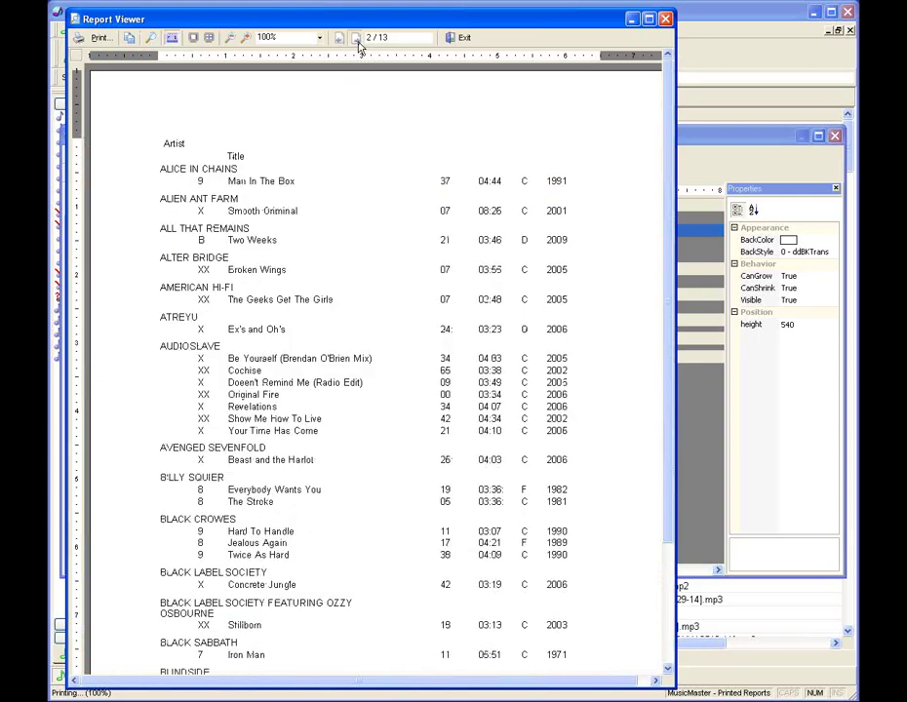
{"action": "left_click", "coordinate": [357, 39]}
{"action": "left_click", "coordinate": [357, 39]}
{"action": "left_click", "coordinate": [357, 39]}
{"action": "left_click", "coordinate": [357, 39]}
{"action": "left_click", "coordinate": [357, 39]}
{"action": "left_click", "coordinate": [357, 39]}
{"action": "left_click", "coordinate": [357, 39]}
{"action": "left_click", "coordinate": [357, 39]}
{"action": "left_click", "coordinate": [357, 39]}
{"action": "left_click", "coordinate": [357, 39]}
{"action": "left_click", "coordinate": [357, 39]}
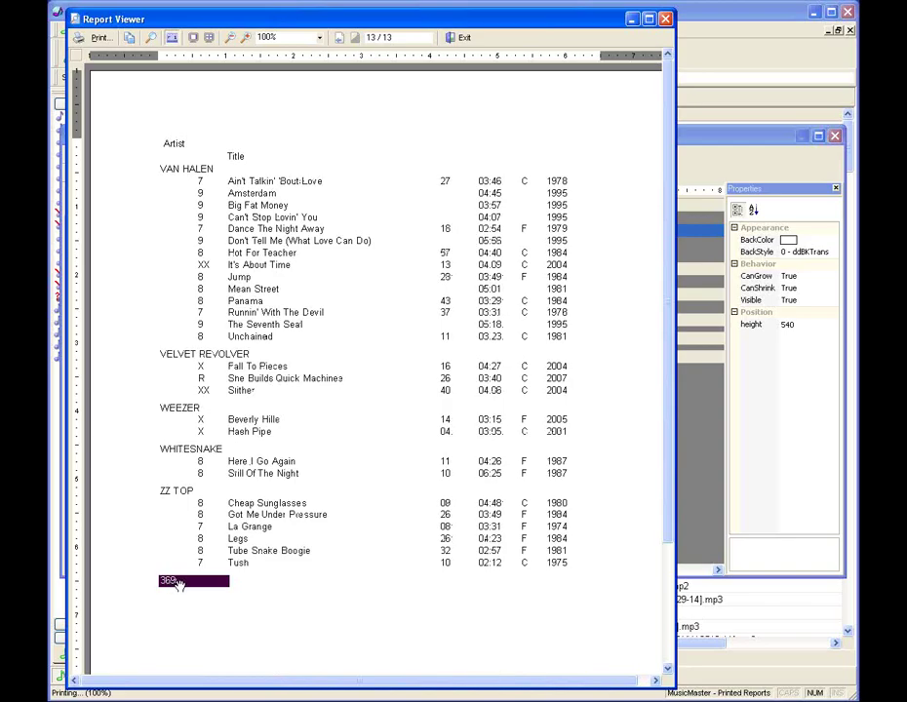
{"action": "left_click", "coordinate": [464, 39]}
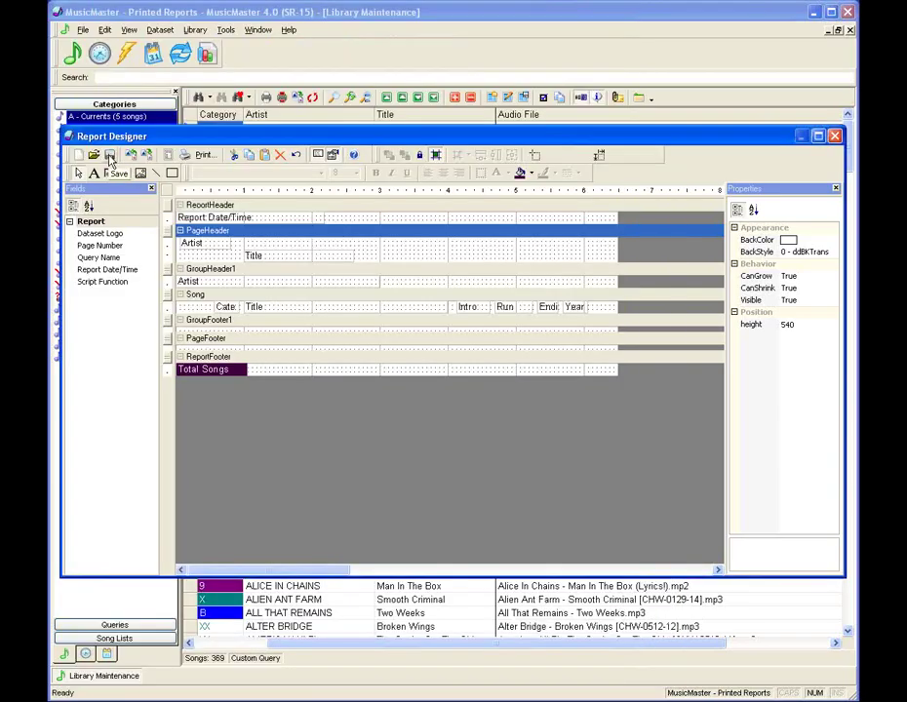
Save the library report design under the name Artist Title Report
{"action": "left_click", "coordinate": [110, 161]}
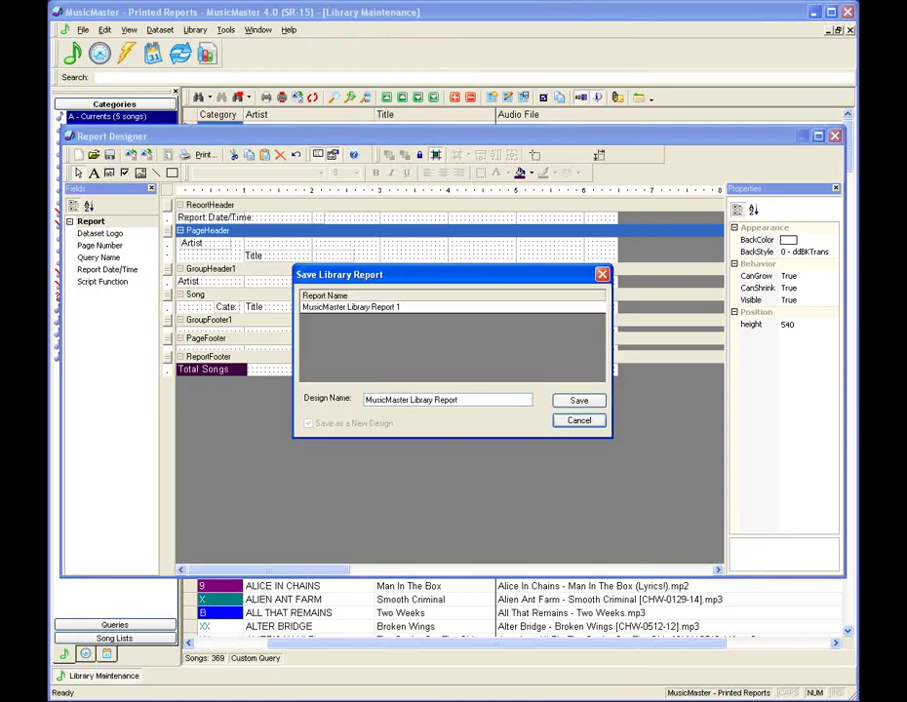
{"action": "left_click_drag", "start_coordinate": [462, 399], "coordinate": [364, 400]}
{"action": "type", "text": "A"}
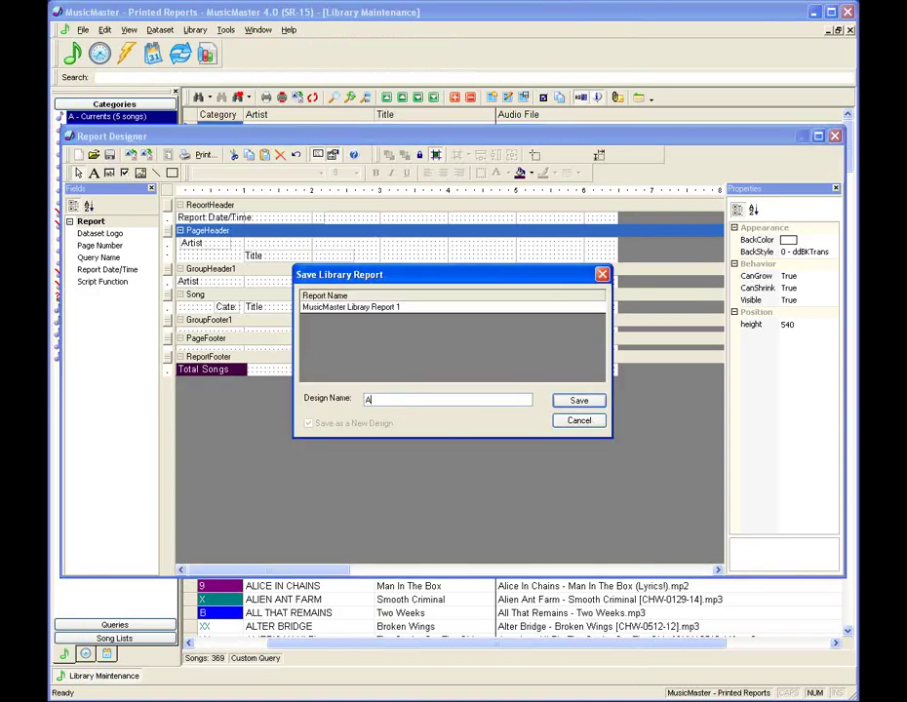
{"action": "type", "text": "rtist Title Repo"}
{"action": "left_click", "coordinate": [580, 407]}
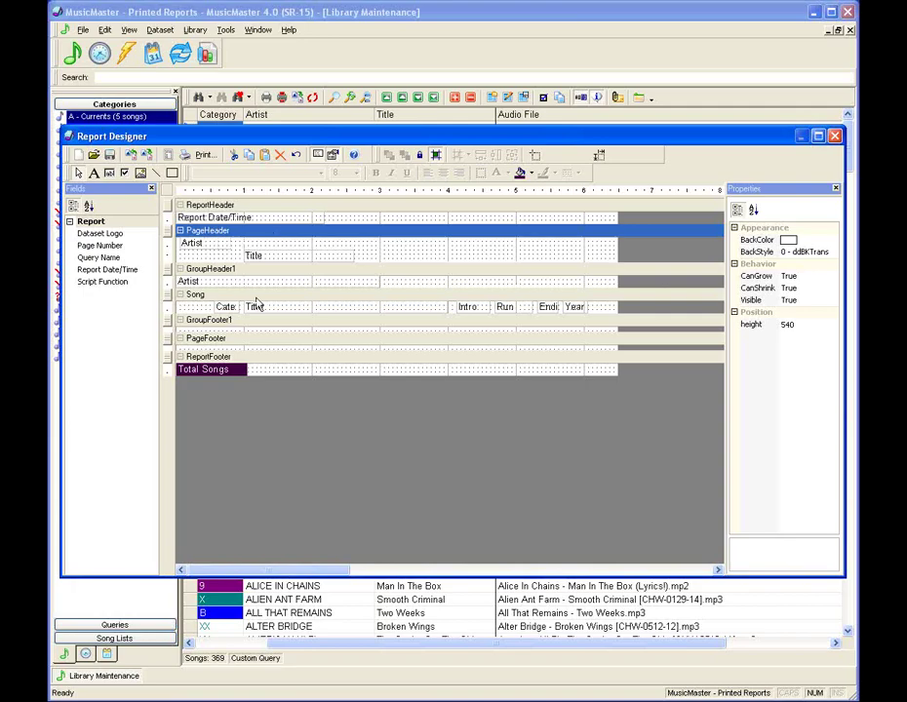
Close the report design, list the Music Categories songs, and generate a preview of the Artist Title Report for them
{"action": "left_click", "coordinate": [836, 138]}
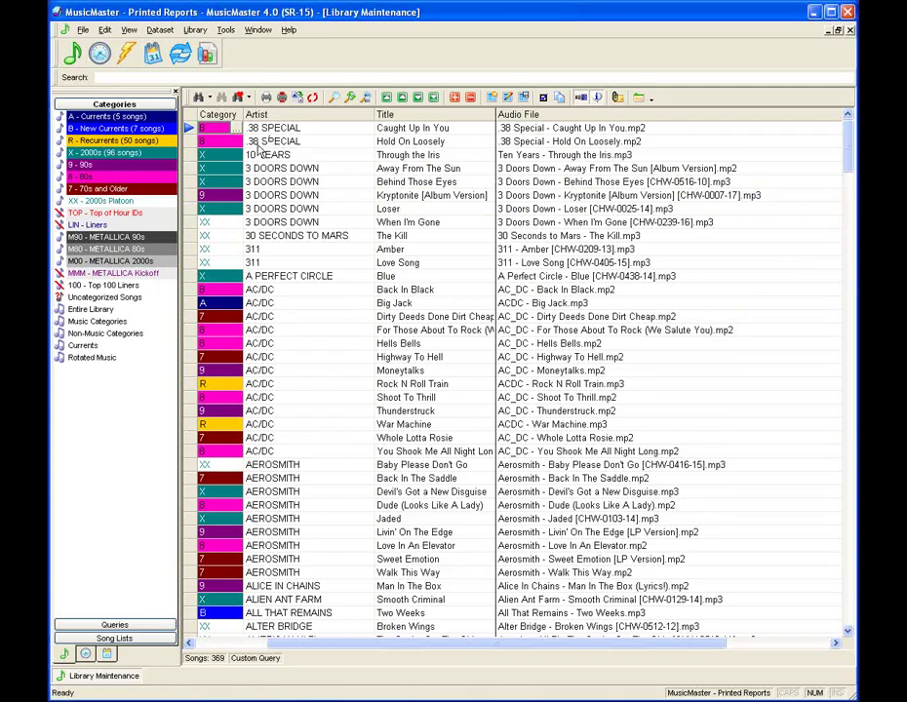
{"action": "left_click", "coordinate": [93, 321]}
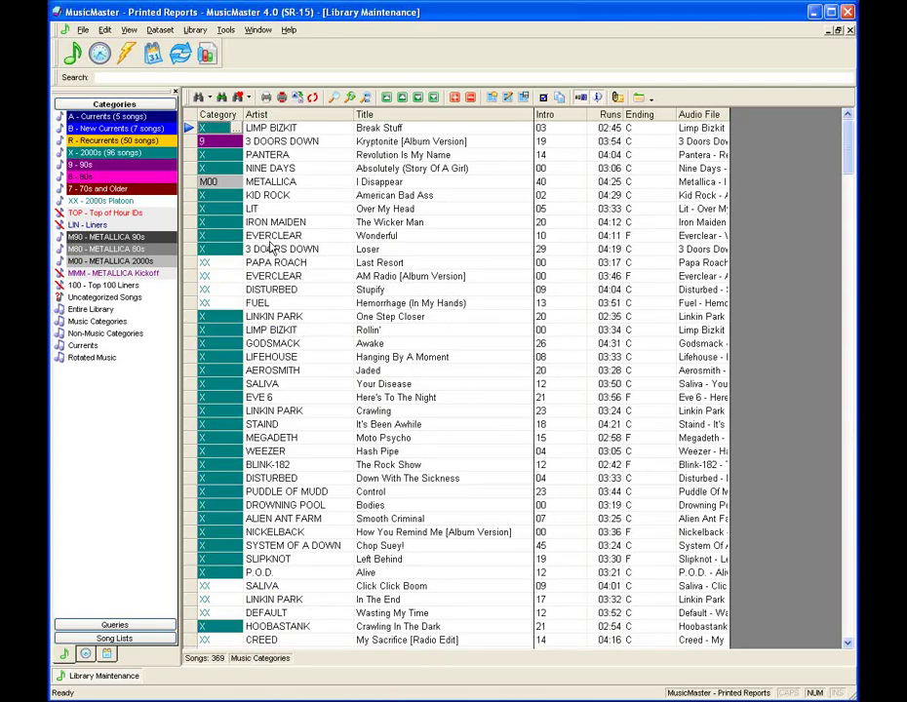
{"action": "left_click", "coordinate": [267, 98]}
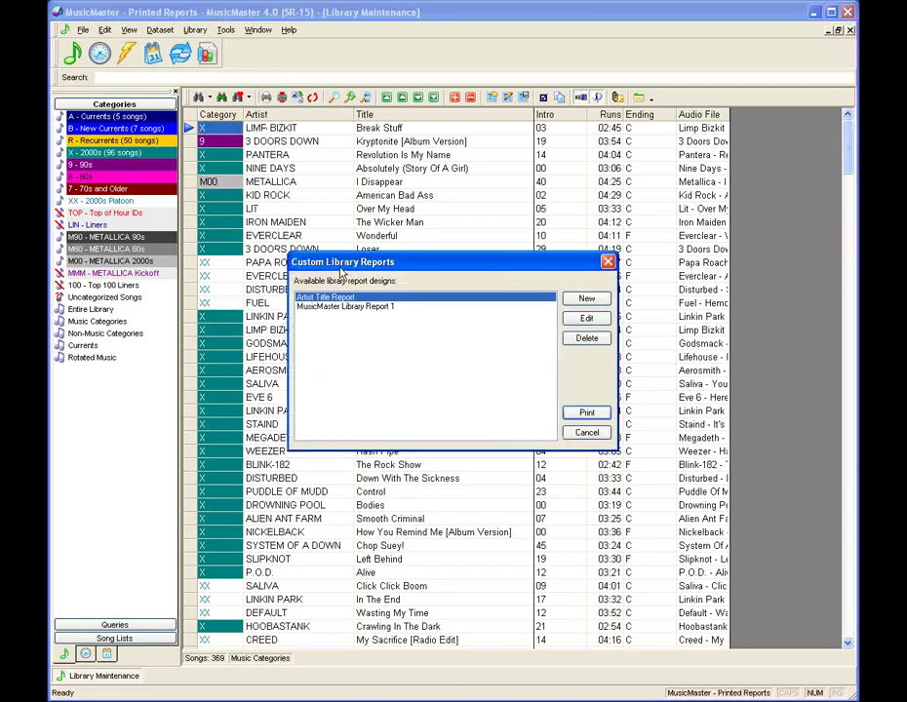
{"action": "left_click", "coordinate": [589, 414]}
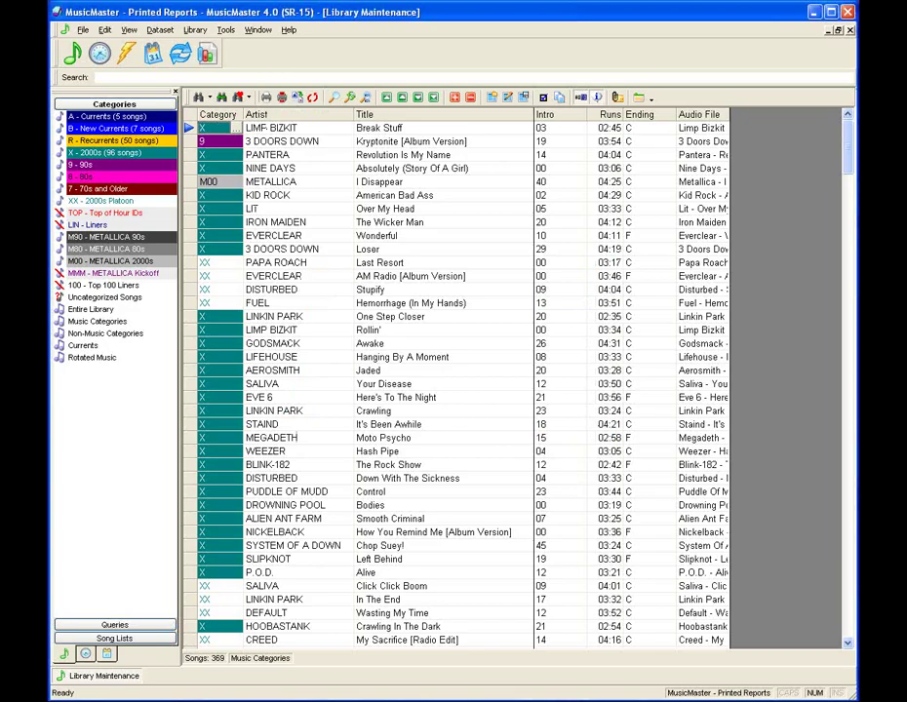
{"action": "left_click", "coordinate": [494, 313]}
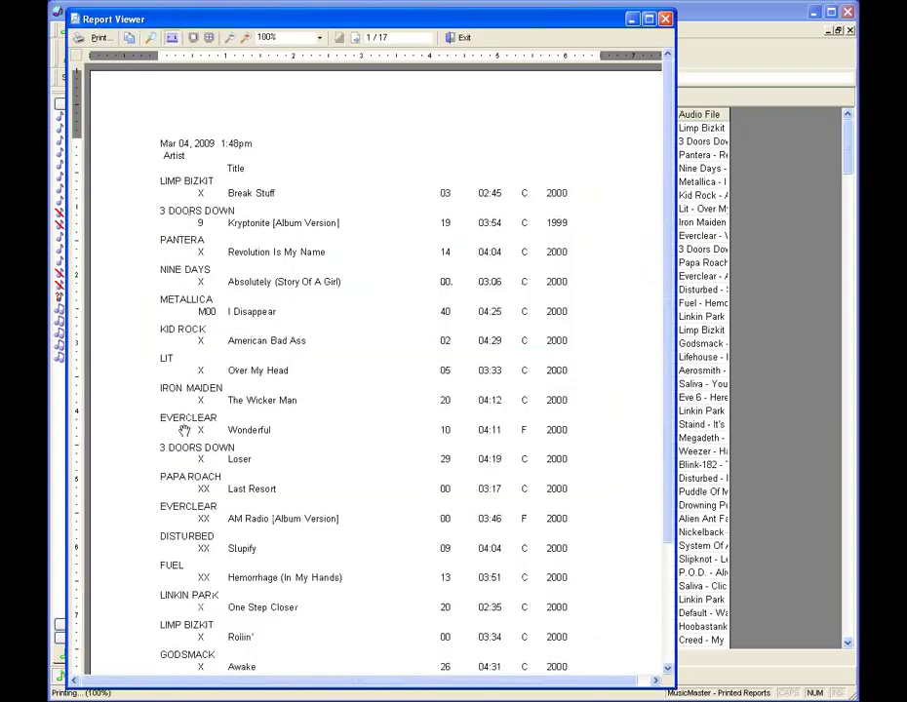
Check how songs group under artists through page 8 of the report preview, and close the preview and the library list
{"action": "scroll", "coordinate": [260, 354], "scroll_direction": "down", "scroll_amount": 2}
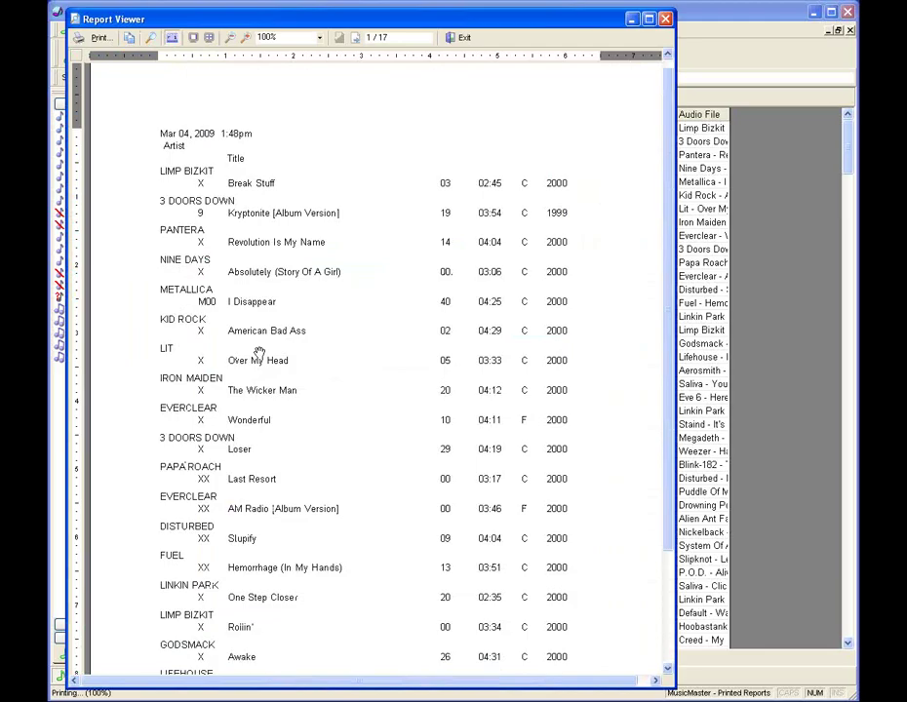
{"action": "scroll", "coordinate": [256, 353], "scroll_direction": "down", "scroll_amount": 2}
{"action": "left_click", "coordinate": [357, 37]}
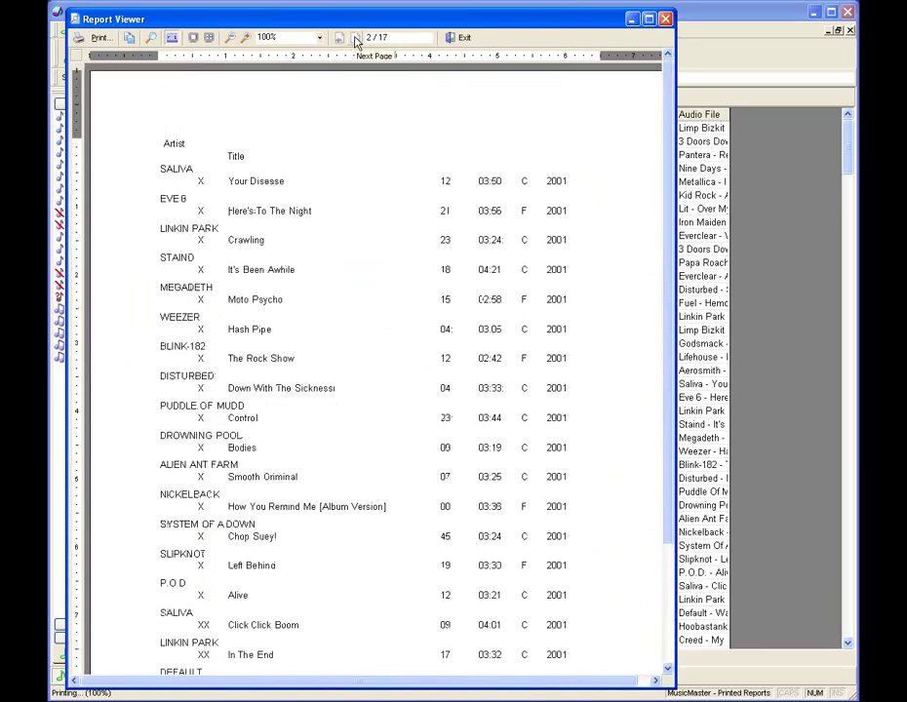
{"action": "left_click", "coordinate": [357, 38]}
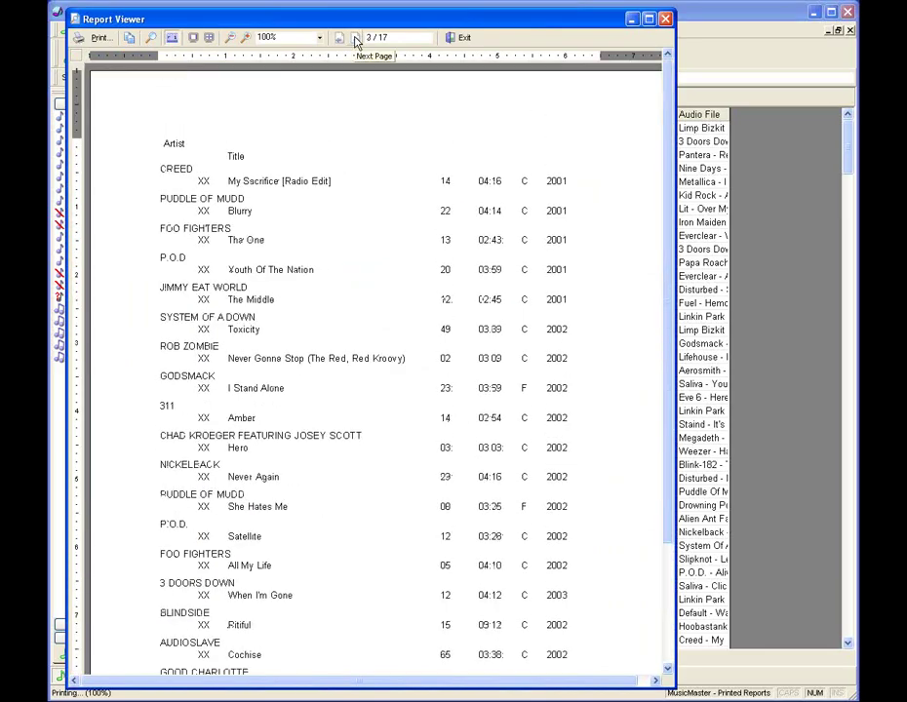
{"action": "left_click", "coordinate": [357, 38]}
{"action": "left_click", "coordinate": [357, 38]}
{"action": "left_click", "coordinate": [357, 38]}
{"action": "left_click", "coordinate": [357, 38]}
{"action": "left_click", "coordinate": [357, 38]}
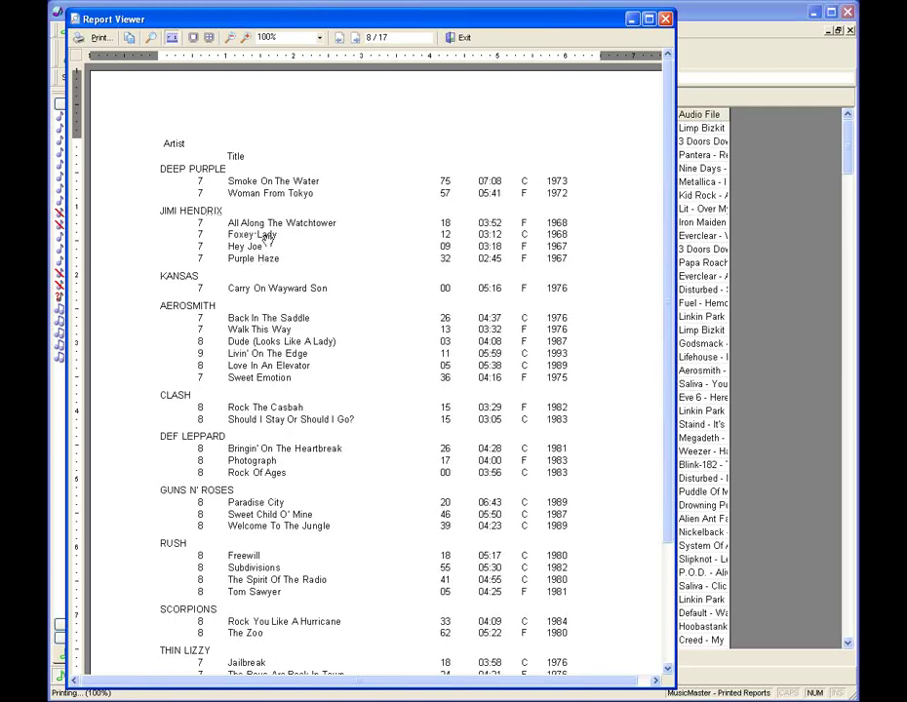
{"action": "left_click", "coordinate": [460, 39]}
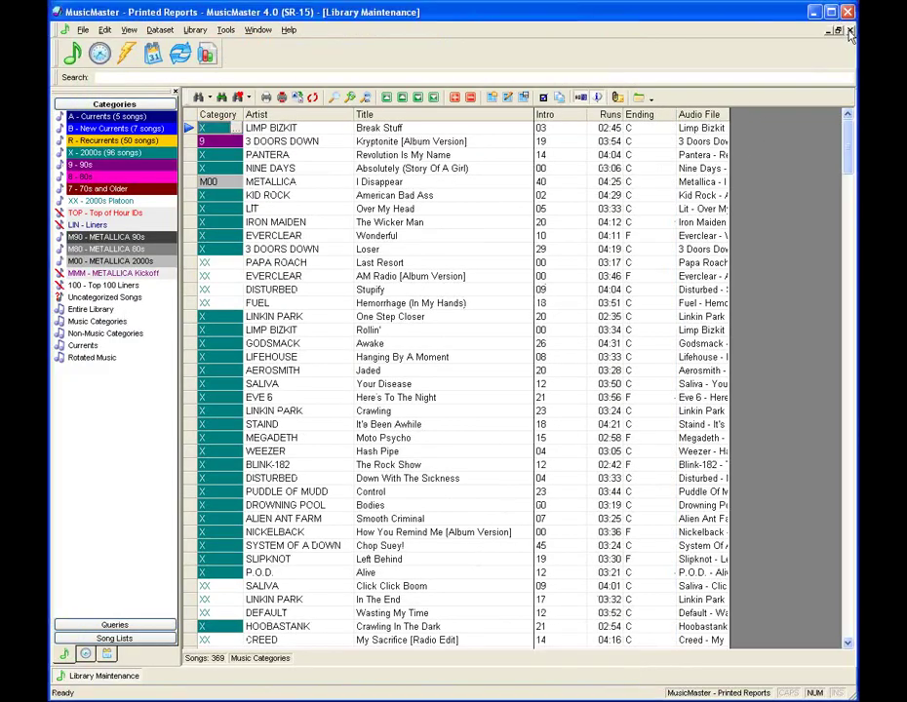
{"action": "left_click", "coordinate": [850, 32]}
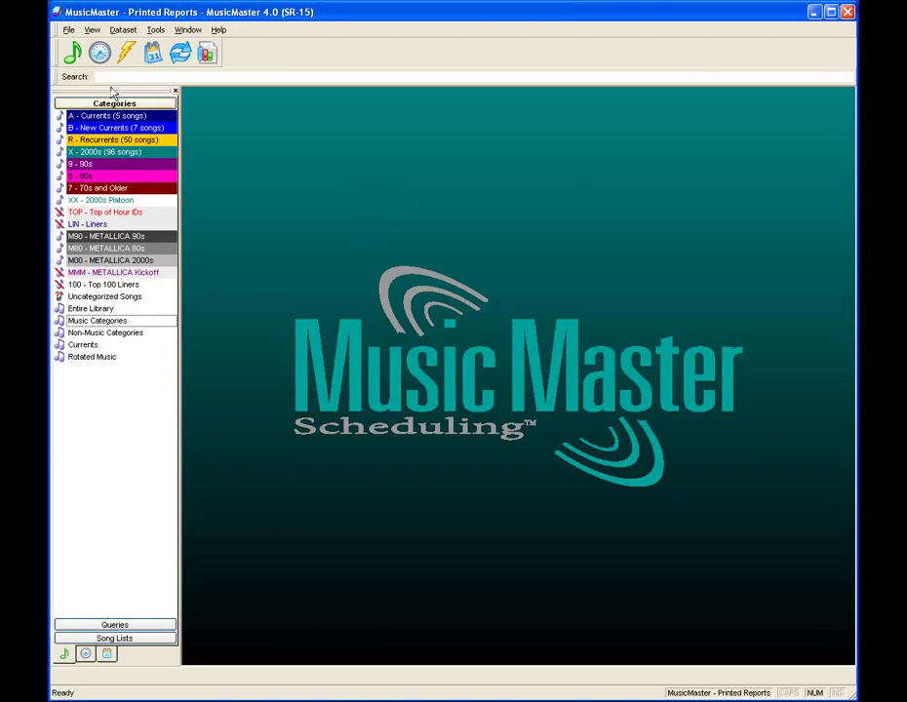
Open format clock A1 General Clock and preview its printout with song elements, non-song elements and pie chart included
{"action": "left_click", "coordinate": [100, 53]}
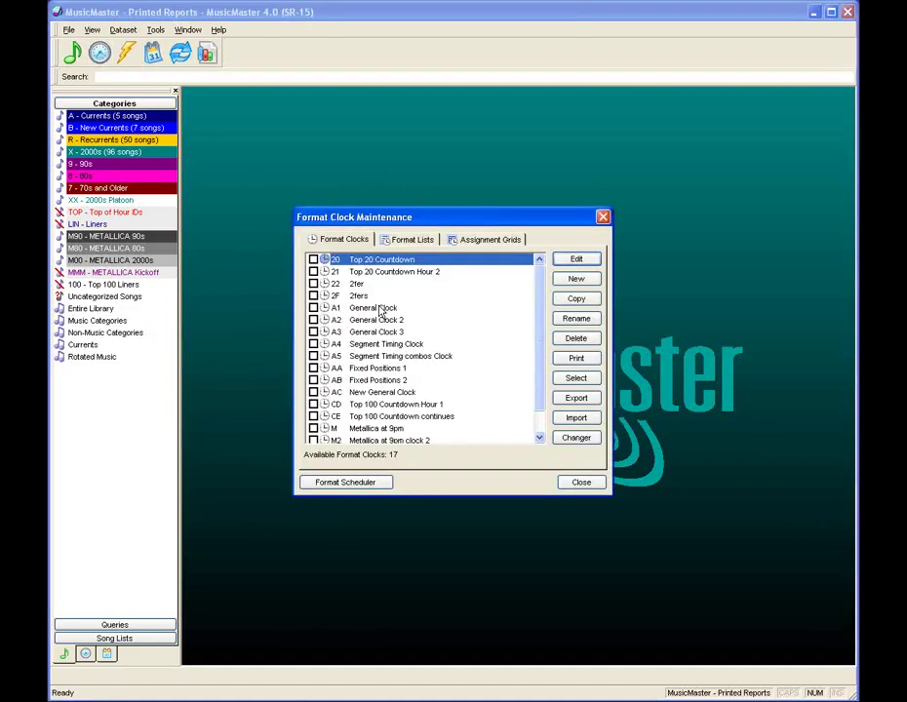
{"action": "left_click", "coordinate": [379, 309]}
{"action": "left_click", "coordinate": [266, 333]}
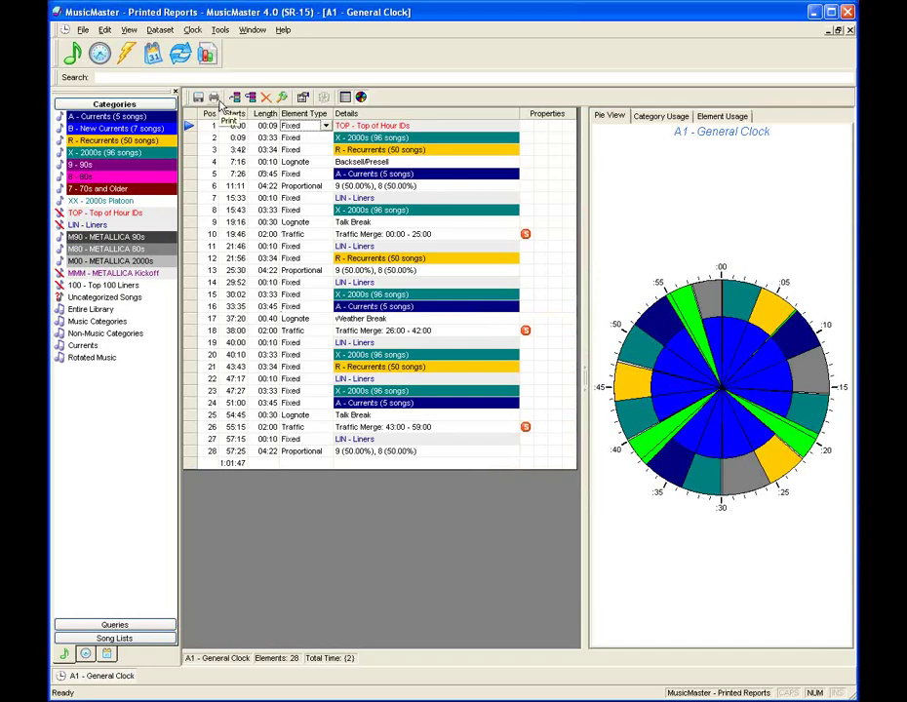
{"action": "left_click", "coordinate": [219, 101]}
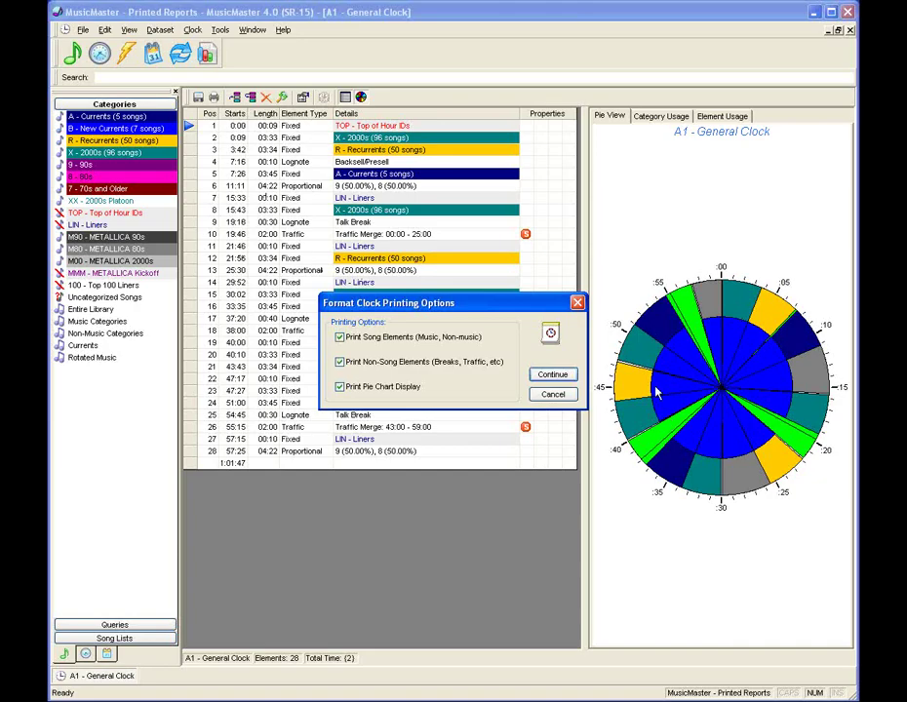
{"action": "left_click", "coordinate": [566, 381]}
{"action": "left_click", "coordinate": [516, 446]}
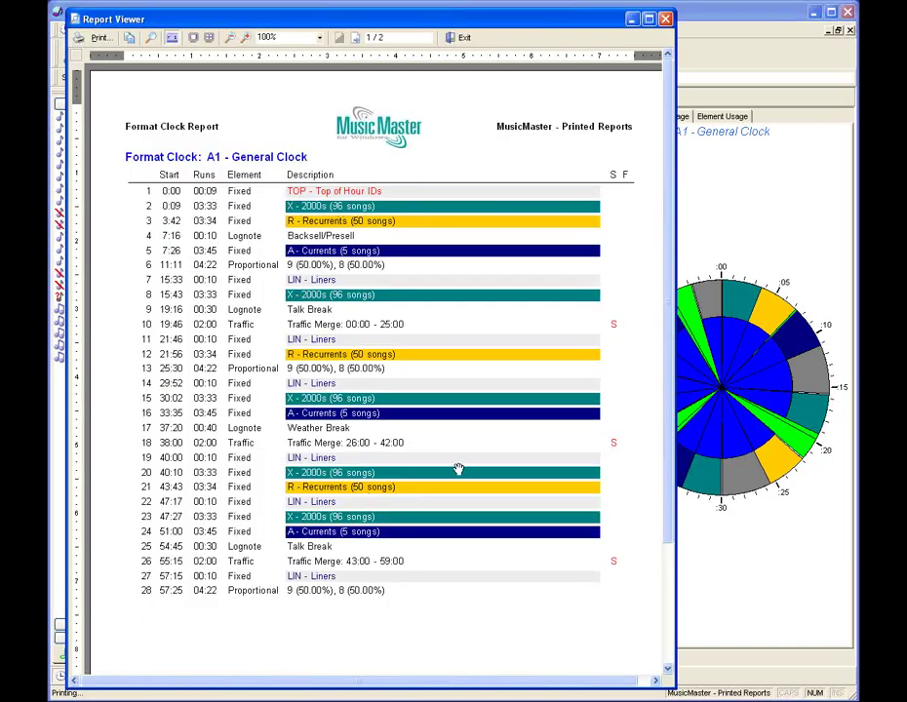
View the pie chart on page 2 of the General Clock report, and close the preview and the clock
{"action": "left_click", "coordinate": [358, 37]}
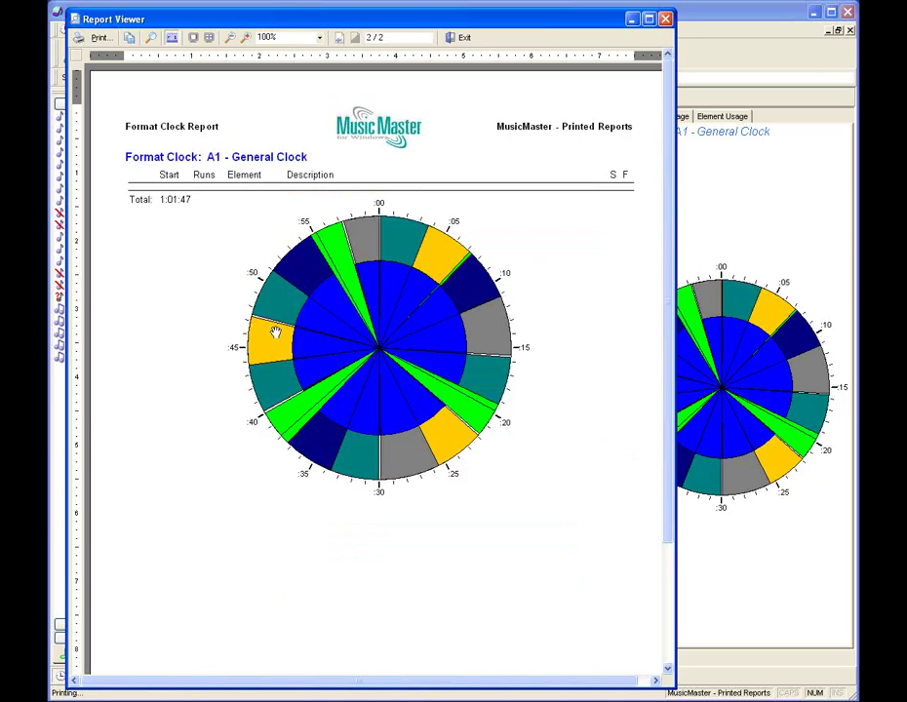
{"action": "left_click", "coordinate": [466, 39]}
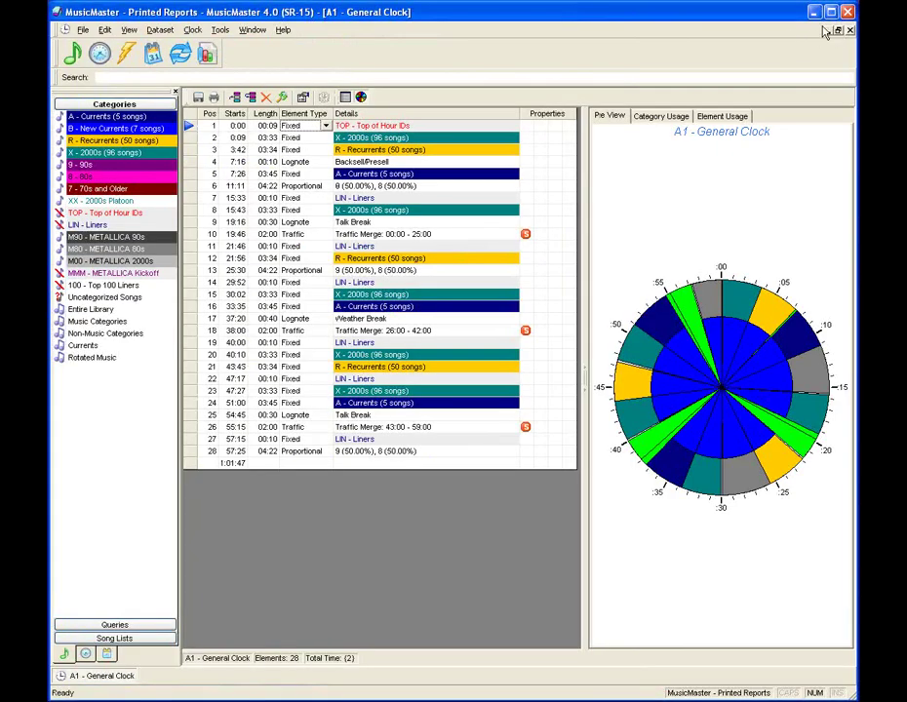
{"action": "left_click", "coordinate": [850, 31]}
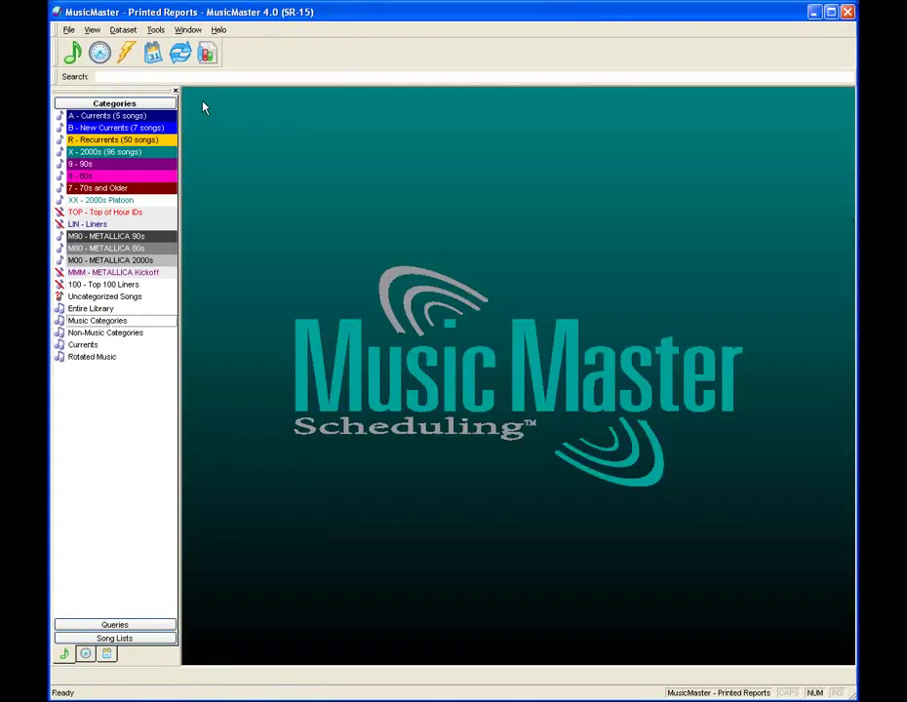
Preview one combined printout of format clocks A1, AA, CD and CE with song elements, non-song elements and pie charts
{"action": "left_click", "coordinate": [105, 55]}
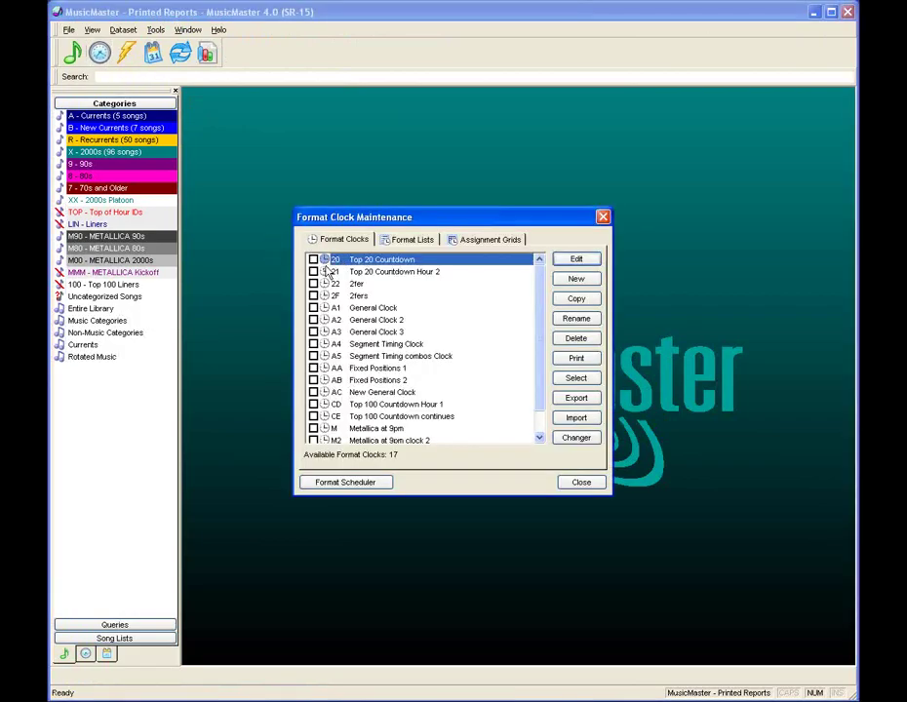
{"action": "left_click", "coordinate": [313, 308]}
{"action": "left_click", "coordinate": [314, 369]}
{"action": "left_click", "coordinate": [313, 403]}
{"action": "left_click", "coordinate": [313, 416]}
{"action": "left_click", "coordinate": [568, 361]}
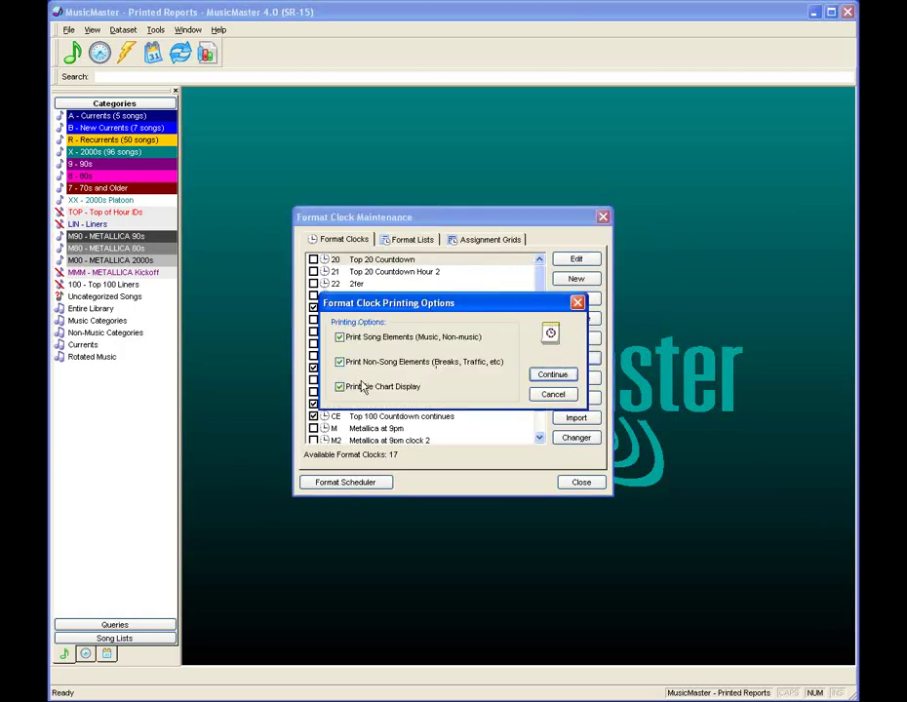
{"action": "left_click", "coordinate": [550, 375]}
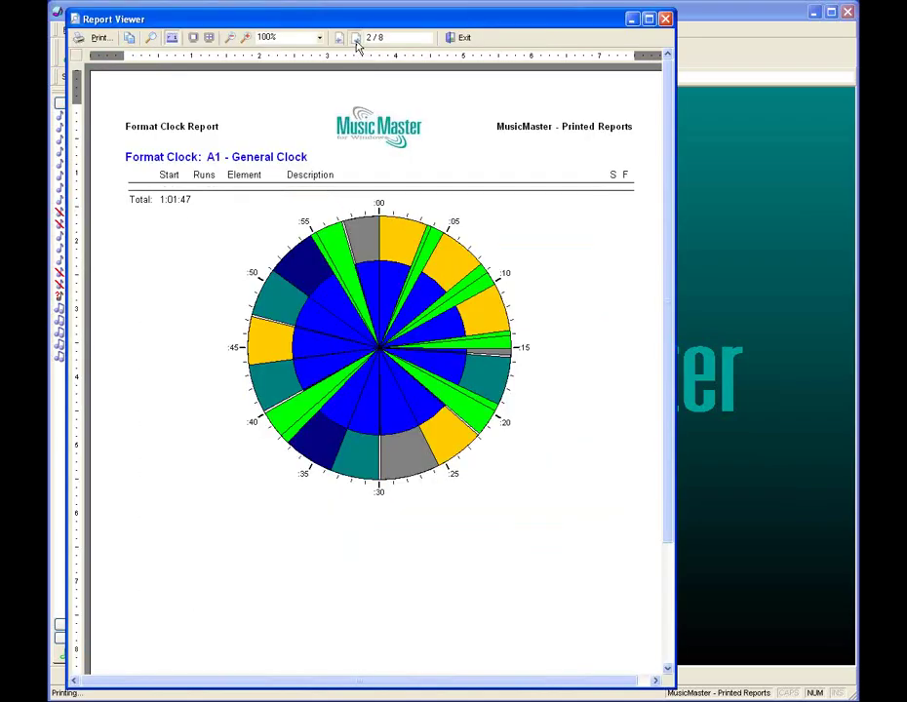
Page through the element lists and pie charts of the Format Clock Report to page 8 and close the preview
{"action": "left_click", "coordinate": [357, 40]}
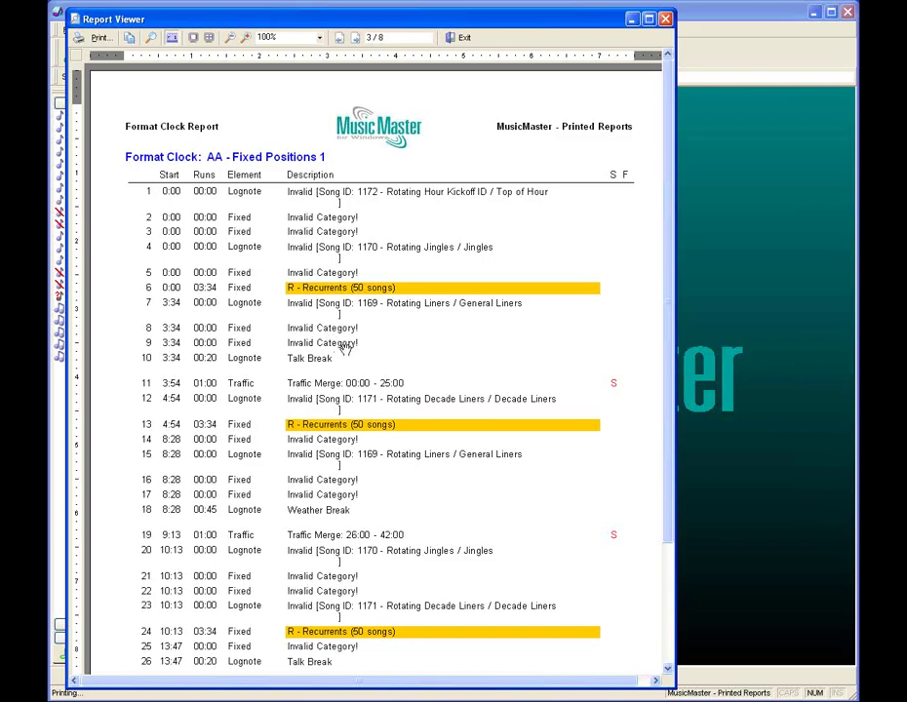
{"action": "left_click", "coordinate": [357, 40]}
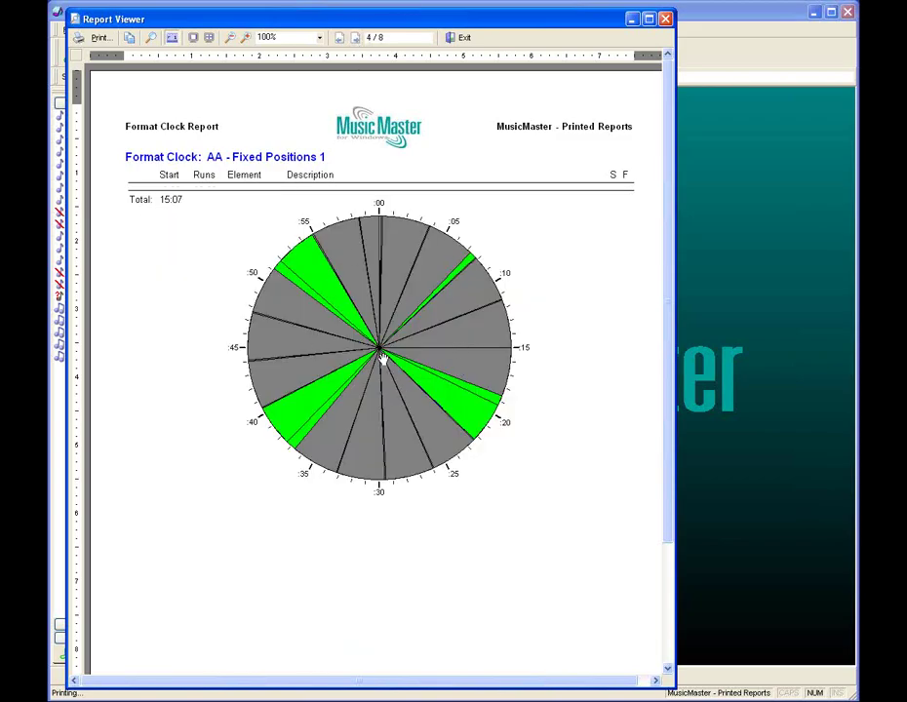
{"action": "left_click", "coordinate": [357, 40]}
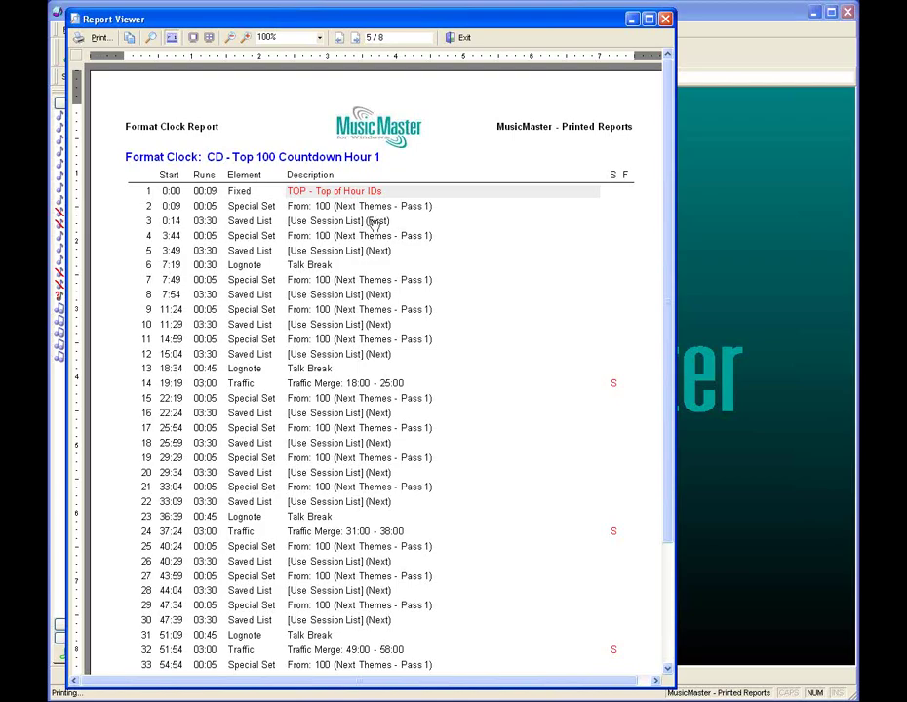
{"action": "left_click", "coordinate": [356, 39]}
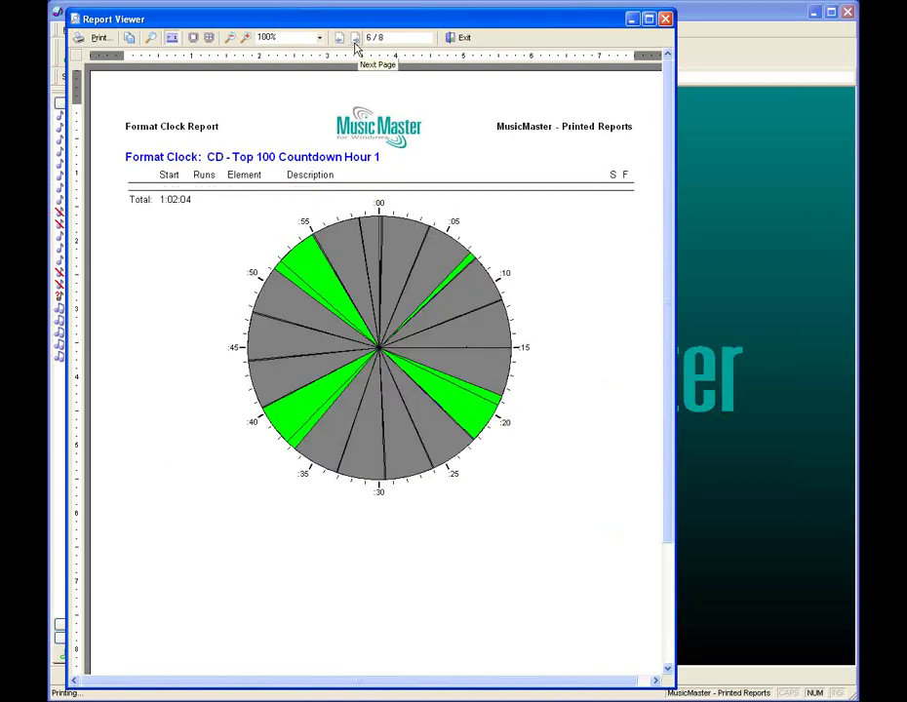
{"action": "left_click", "coordinate": [356, 45]}
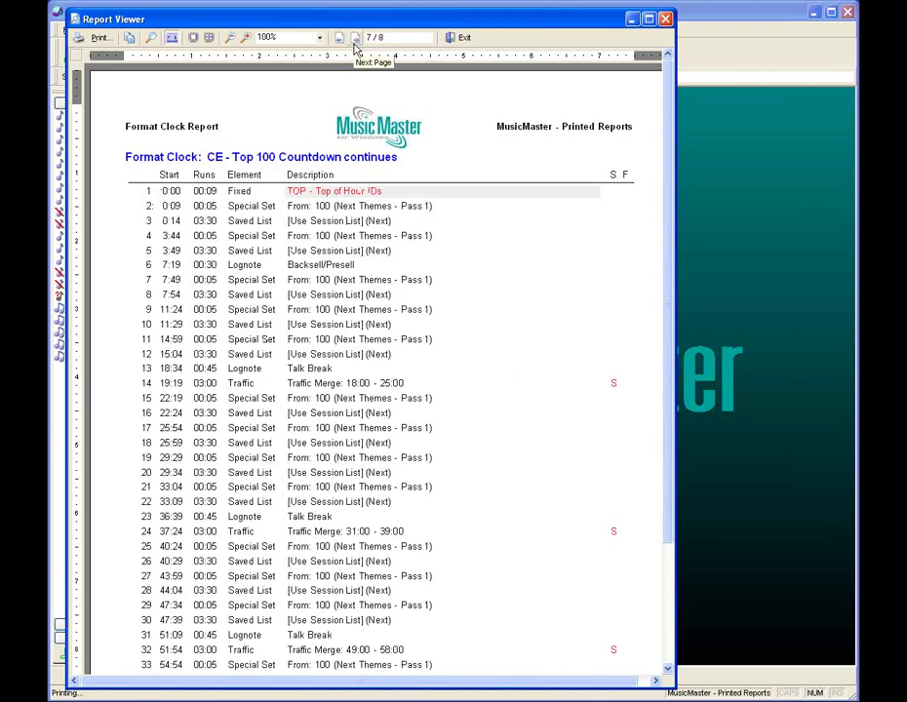
{"action": "left_click", "coordinate": [356, 41]}
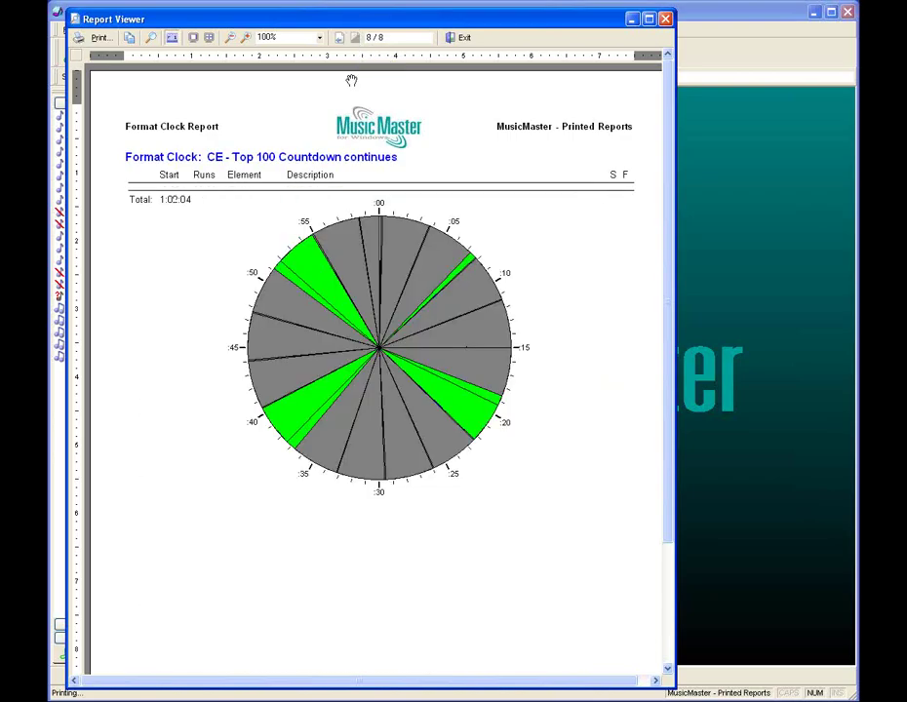
{"action": "left_click", "coordinate": [465, 39]}
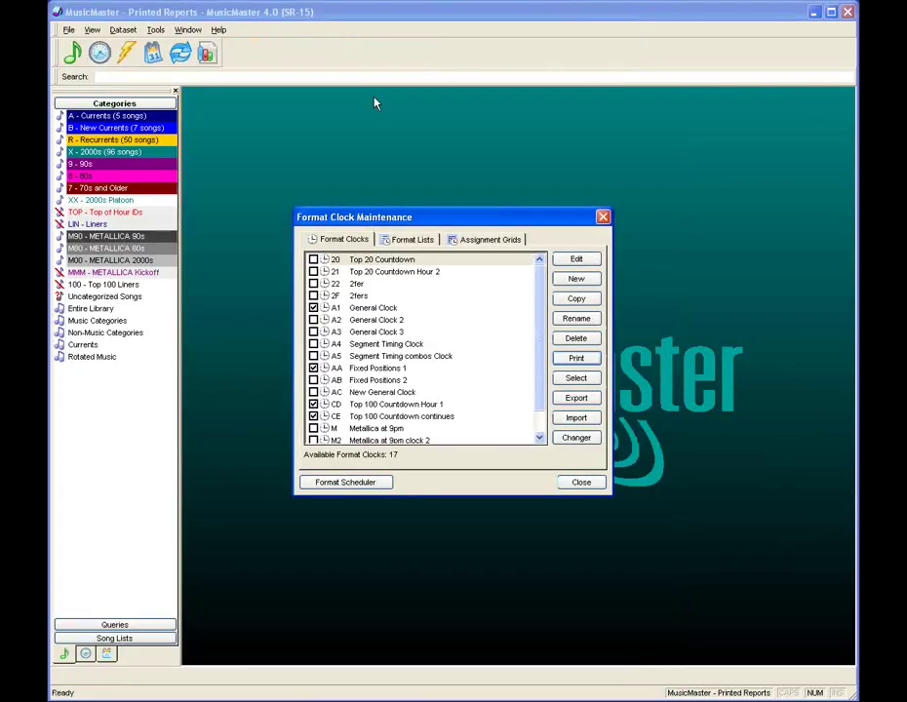
Preview a printout of the Main, New Main and Segment Time assignment grids and page through it to the last grid
{"action": "left_click", "coordinate": [413, 241]}
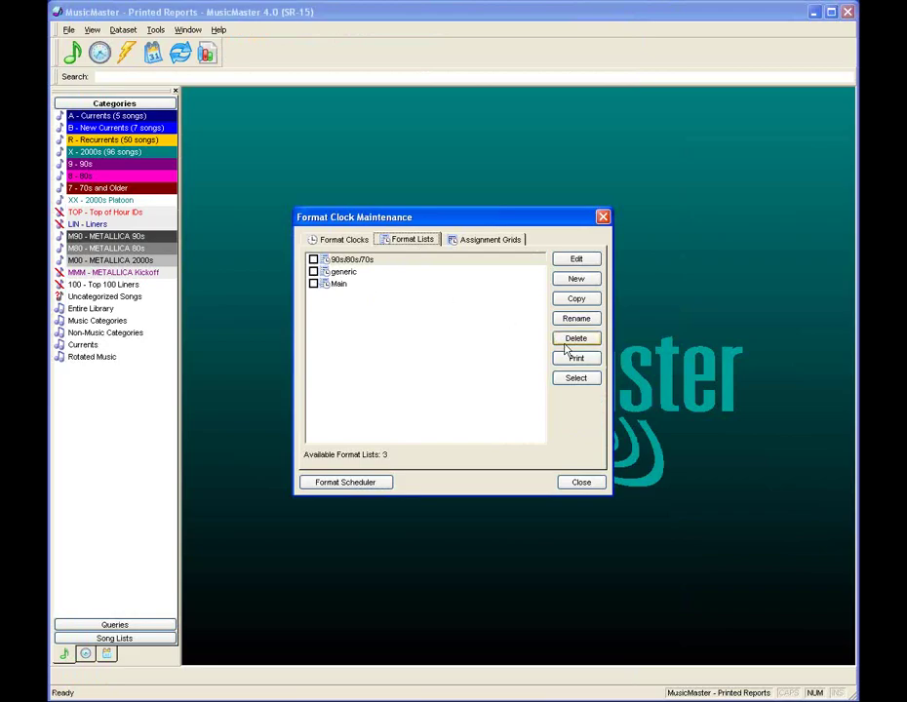
{"action": "left_click", "coordinate": [498, 244]}
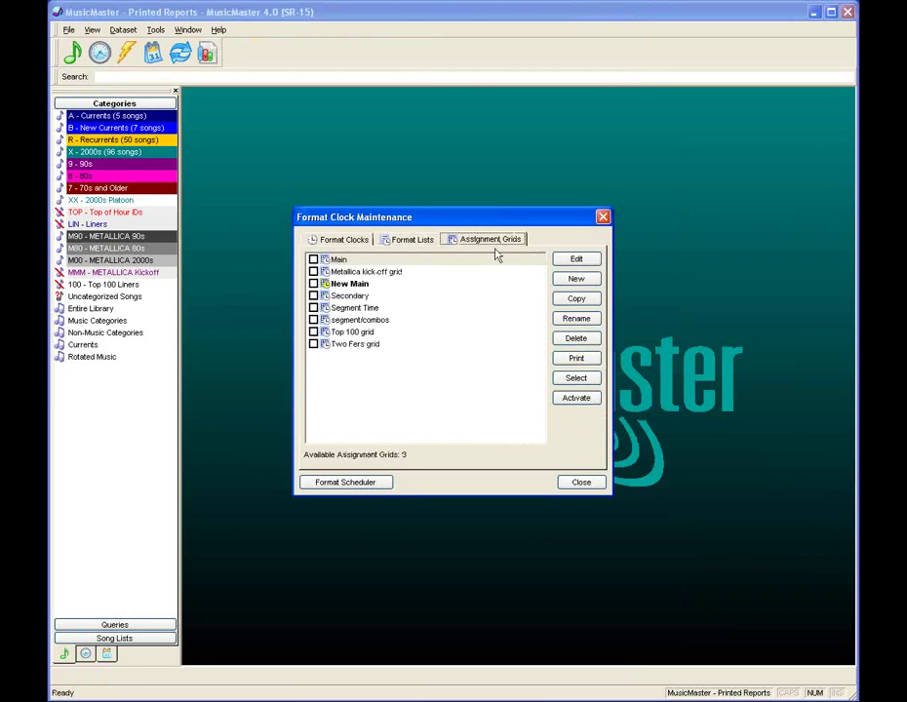
{"action": "left_click", "coordinate": [350, 260]}
{"action": "left_click", "coordinate": [353, 261]}
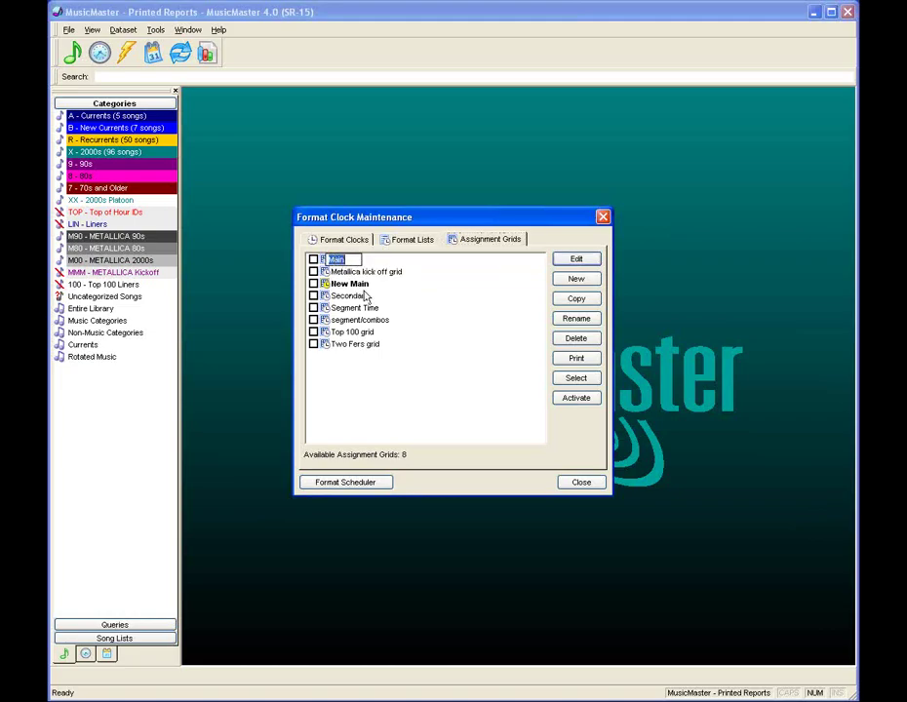
{"action": "left_click", "coordinate": [314, 260]}
{"action": "left_click", "coordinate": [313, 283]}
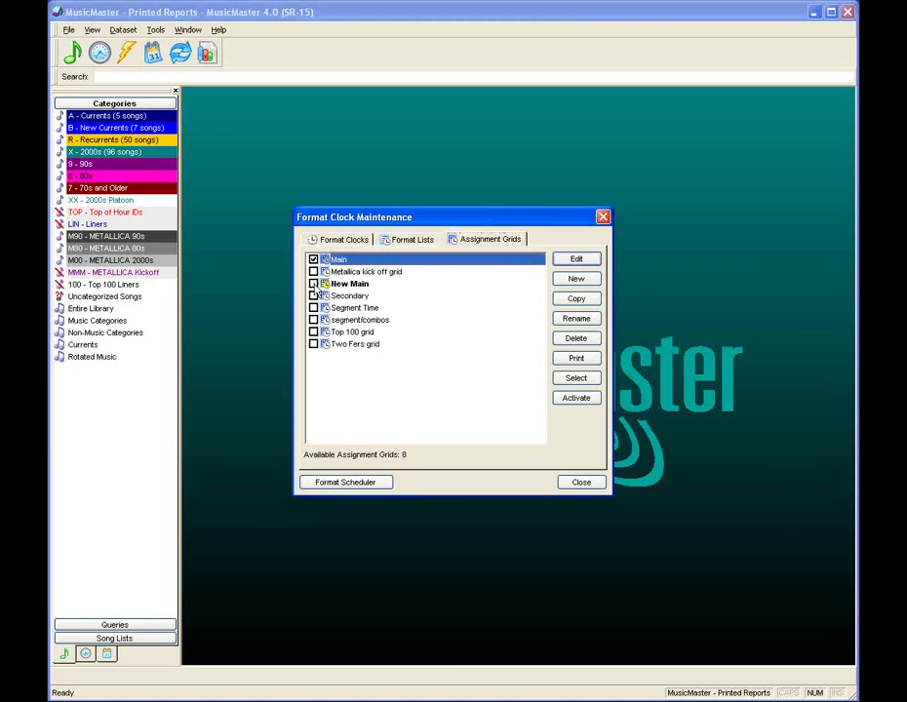
{"action": "left_click", "coordinate": [313, 308]}
{"action": "left_click", "coordinate": [577, 359]}
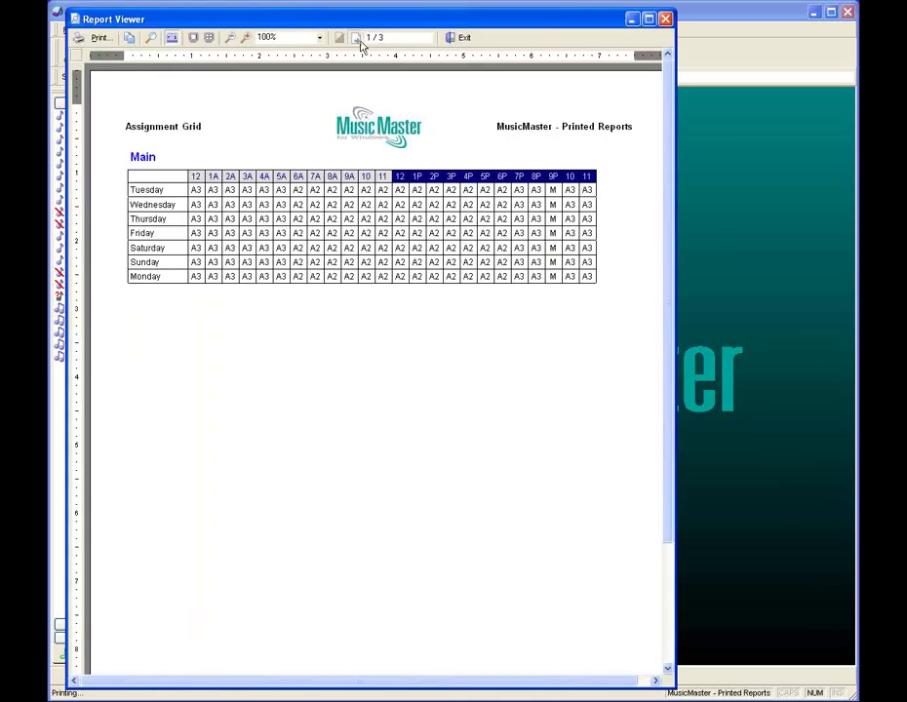
{"action": "left_click", "coordinate": [357, 39]}
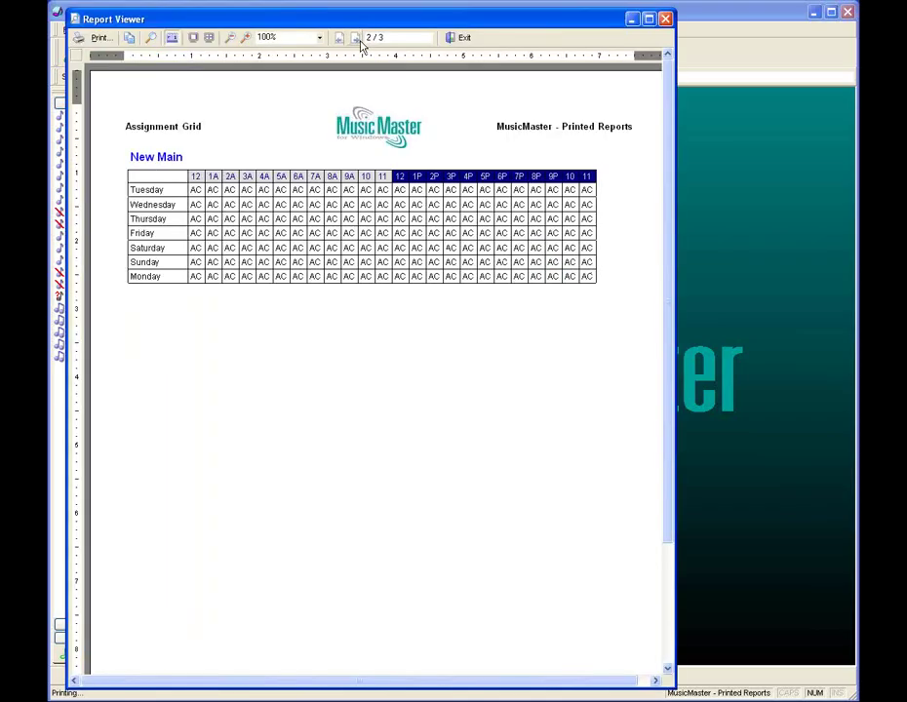
{"action": "left_click", "coordinate": [357, 39]}
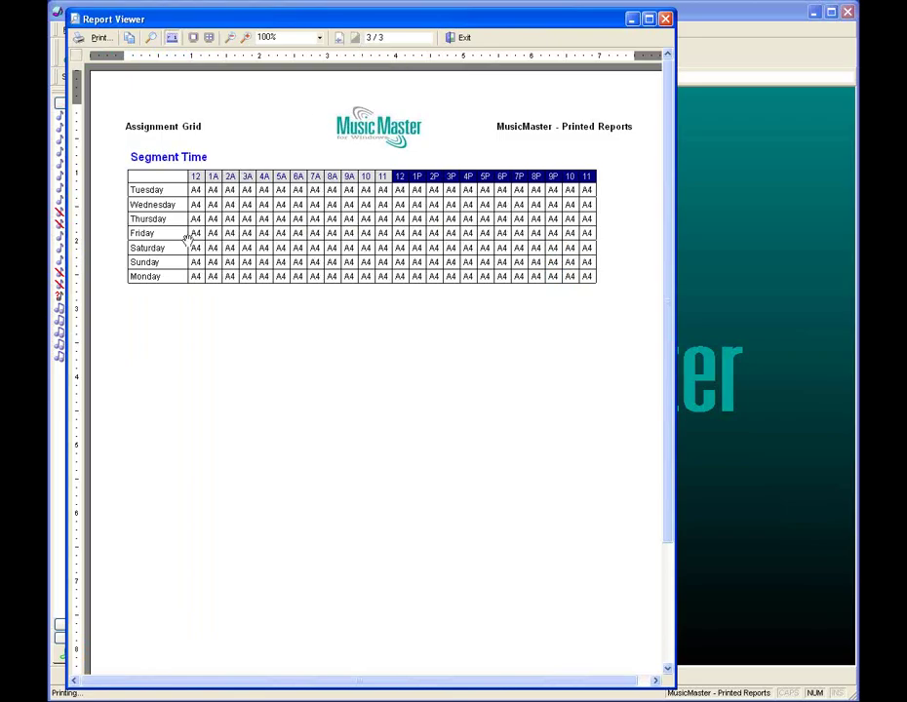
Close the Assignment Grid report preview and the Format Clock Maintenance window
{"action": "left_click", "coordinate": [464, 39]}
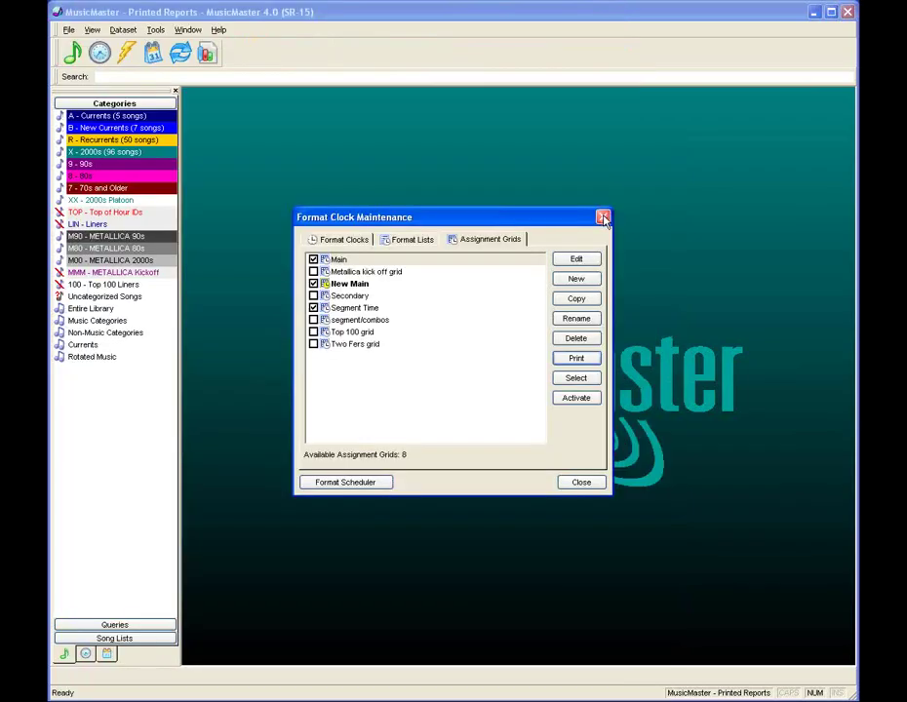
{"action": "left_click", "coordinate": [604, 217]}
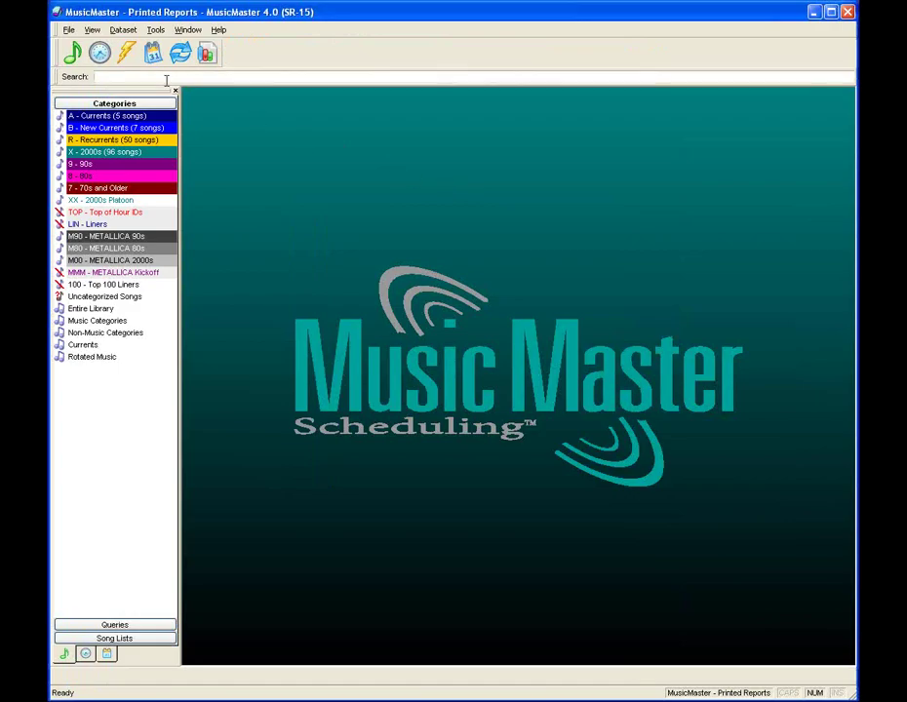
Open the Rule Tree Editor and expand the Unbreakable and Breakable 1 folders under All Categories
{"action": "left_click", "coordinate": [128, 56]}
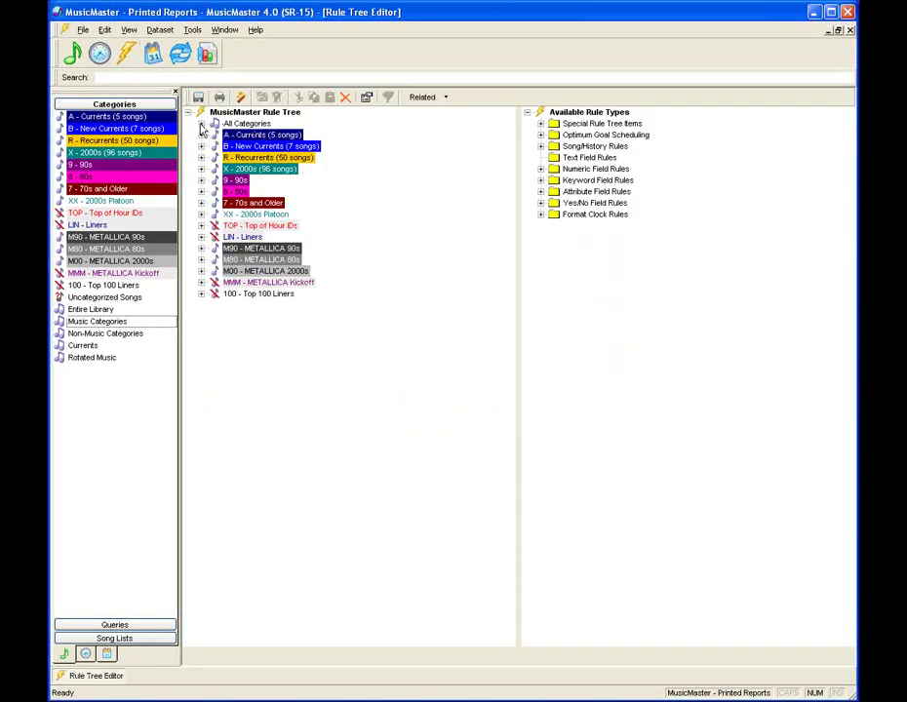
{"action": "left_click", "coordinate": [201, 125]}
{"action": "left_click", "coordinate": [214, 135]}
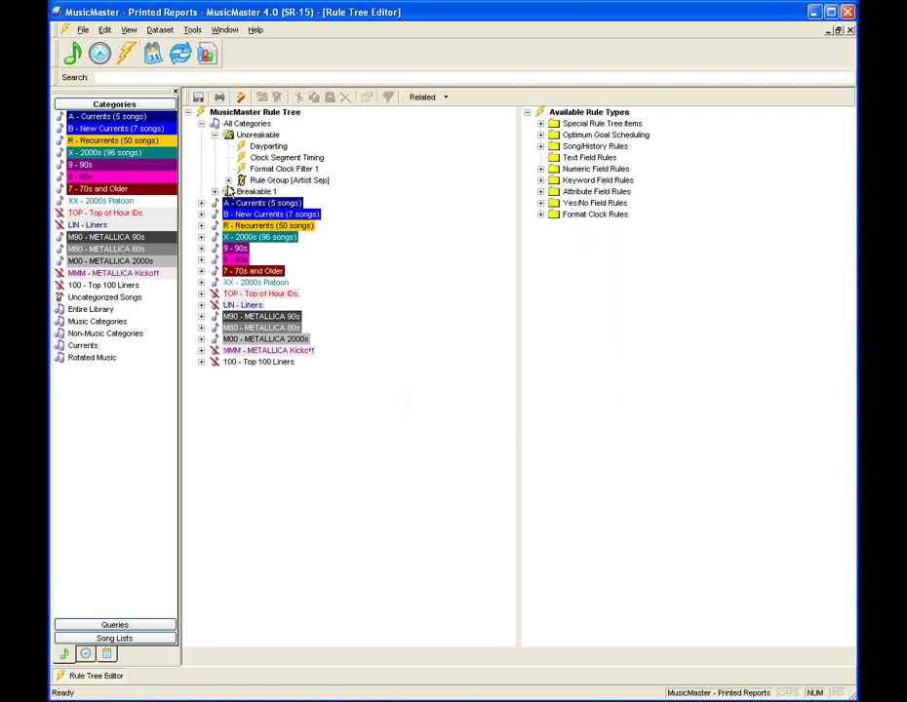
{"action": "left_click", "coordinate": [215, 191]}
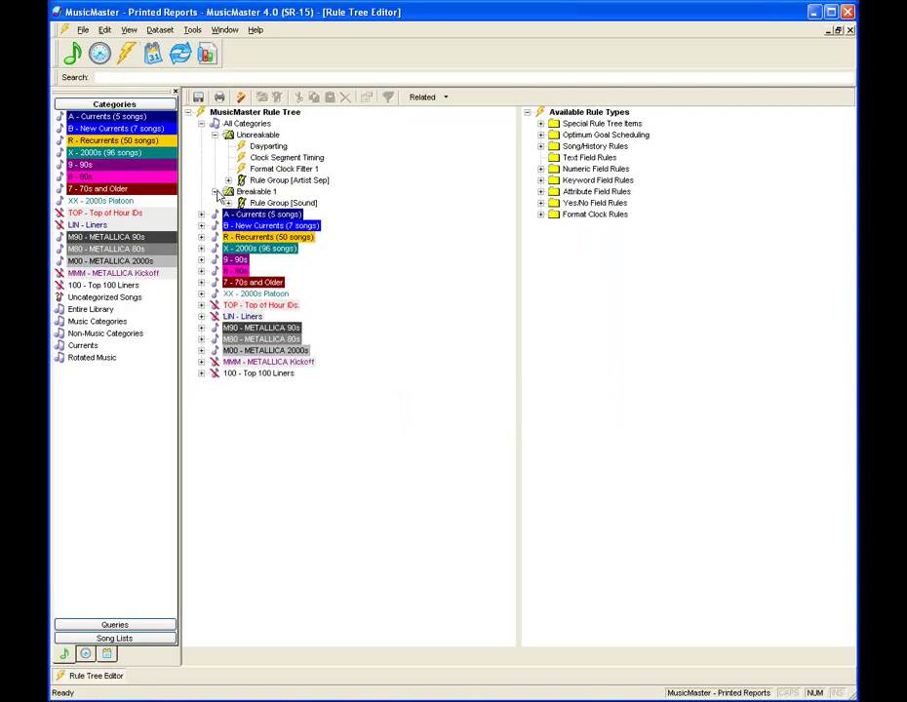
Preview a printout of the entire rule tree, including empty rule folders, rule properties and grid property graphics, not limited to visible rules
{"action": "left_click", "coordinate": [245, 124]}
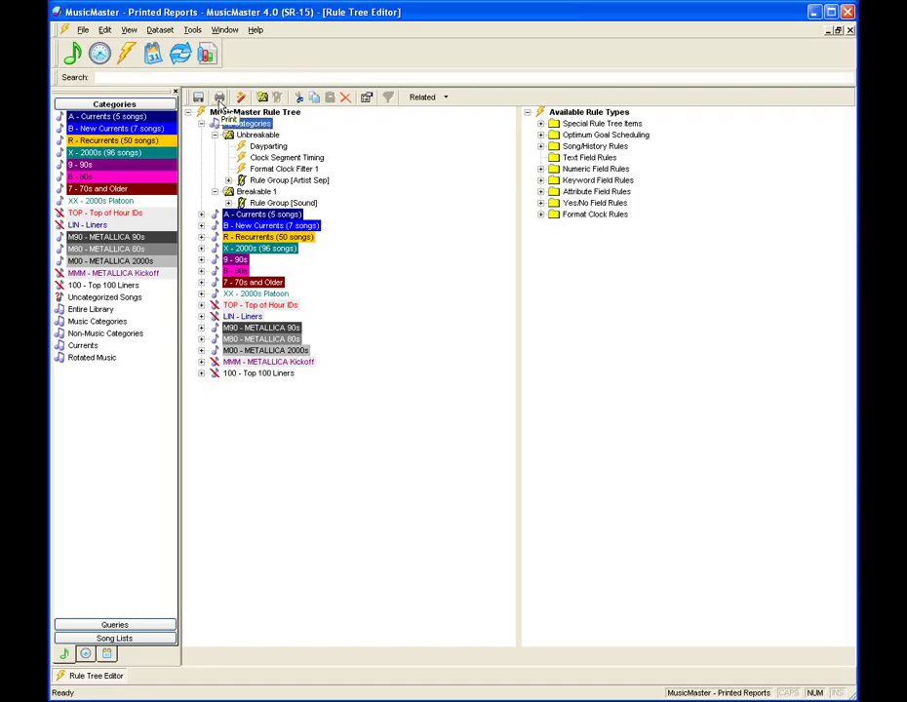
{"action": "left_click", "coordinate": [220, 98]}
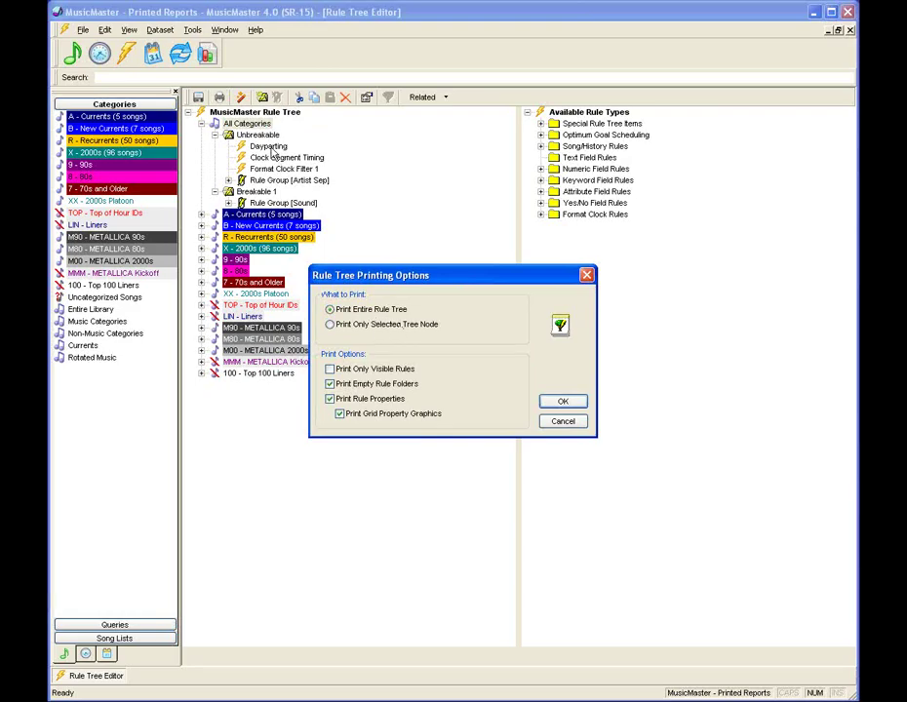
{"action": "left_click", "coordinate": [330, 327]}
{"action": "left_click", "coordinate": [330, 368]}
{"action": "left_click", "coordinate": [330, 369]}
{"action": "left_click", "coordinate": [329, 310]}
{"action": "left_click", "coordinate": [562, 401]}
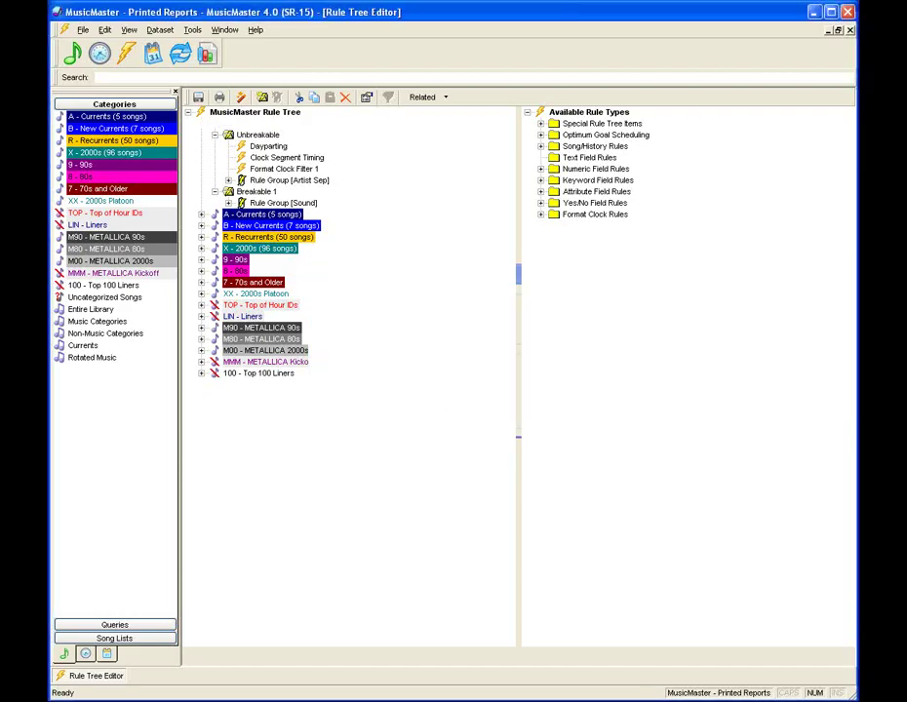
{"action": "left_click", "coordinate": [525, 450]}
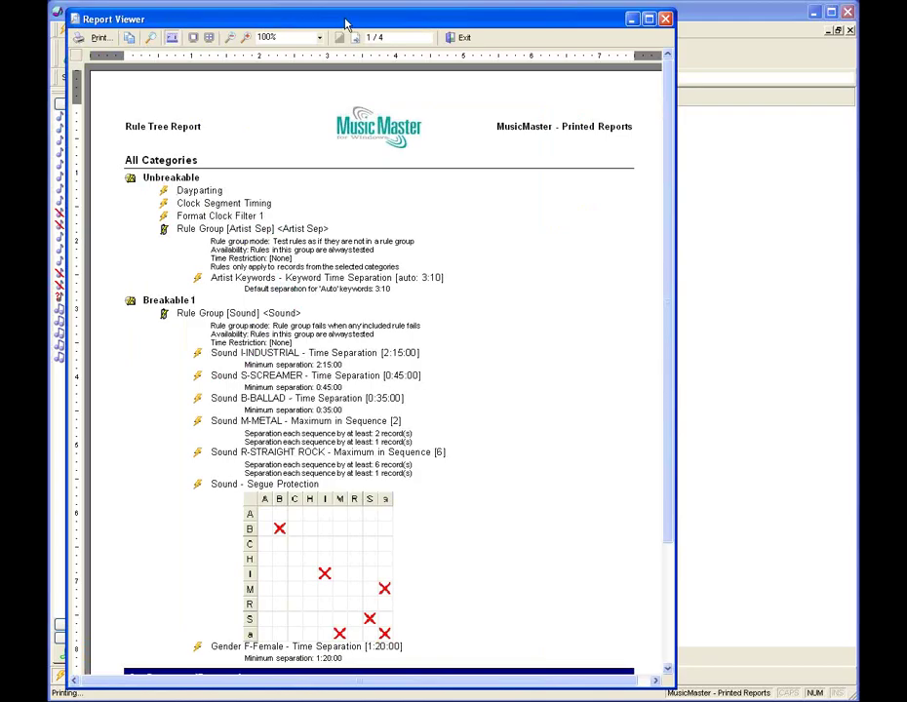
Place the Rule Tree Report preview beside the rule tree and examine page 1 from All Categories down to A - Currents
{"action": "left_click_drag", "start_coordinate": [345, 23], "coordinate": [514, 28]}
{"action": "left_click_drag", "start_coordinate": [223, 91], "coordinate": [411, 95]}
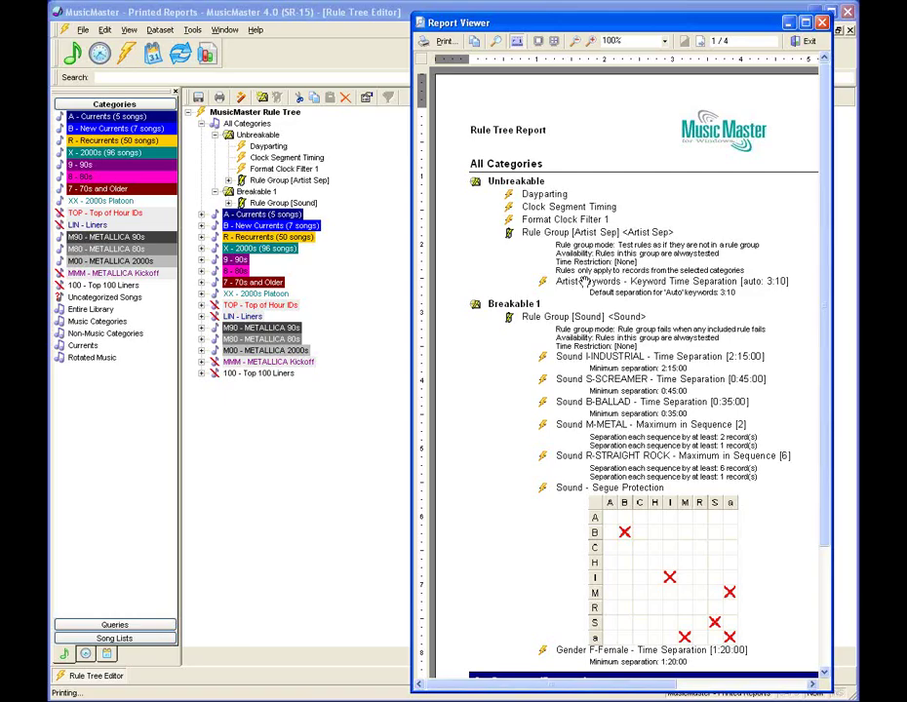
{"action": "scroll", "coordinate": [583, 282], "scroll_direction": "down", "scroll_amount": 1}
{"action": "scroll", "coordinate": [583, 285], "scroll_direction": "down", "scroll_amount": 1}
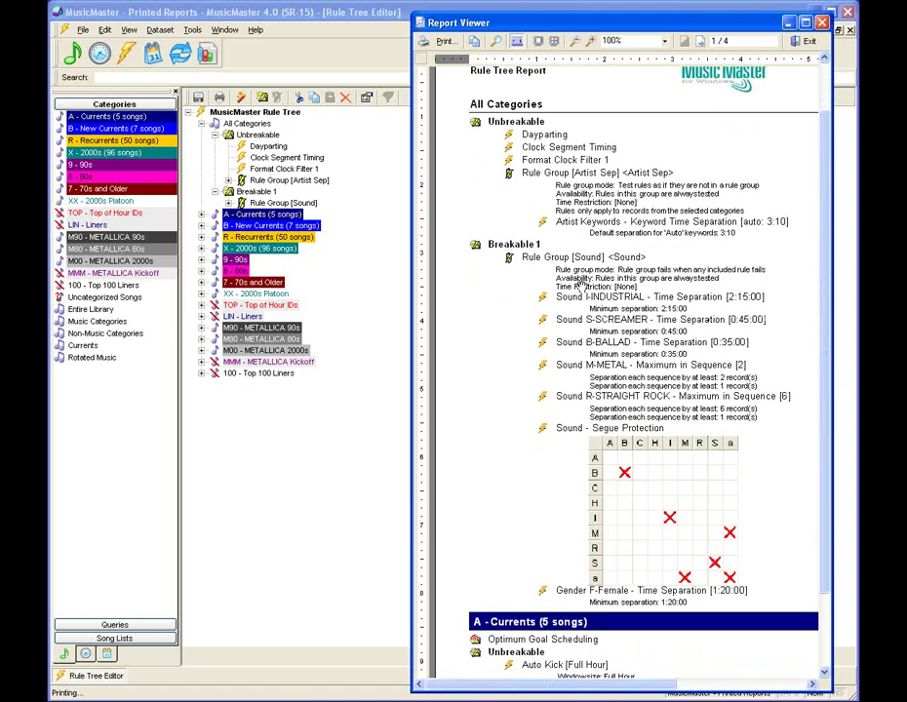
{"action": "scroll", "coordinate": [583, 285], "scroll_direction": "down", "scroll_amount": 1}
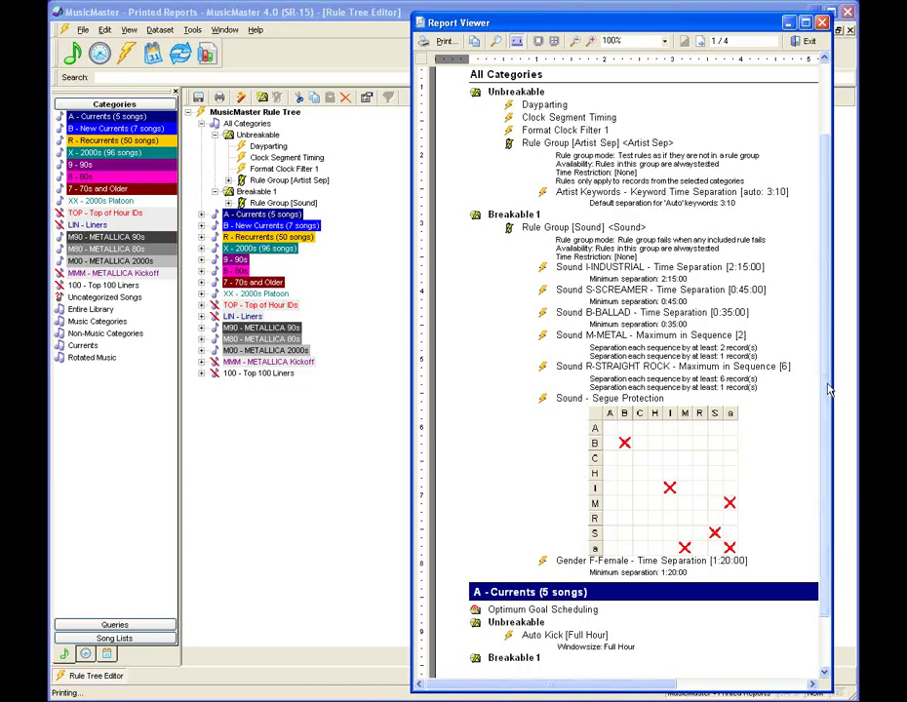
{"action": "left_click_drag", "start_coordinate": [822, 389], "coordinate": [822, 398]}
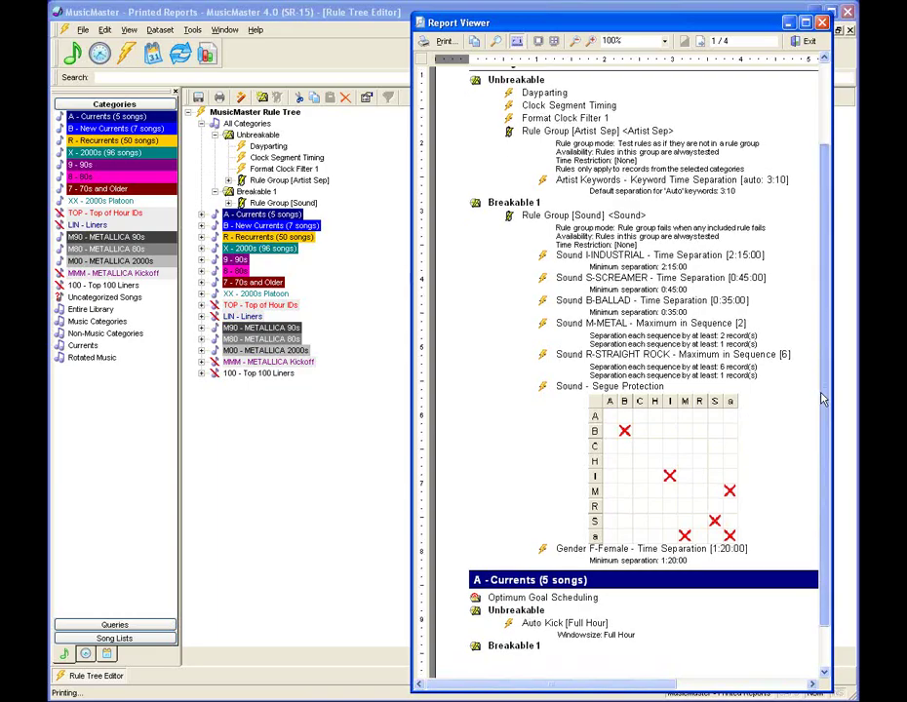
{"action": "scroll", "coordinate": [573, 586], "scroll_direction": "down", "scroll_amount": 1}
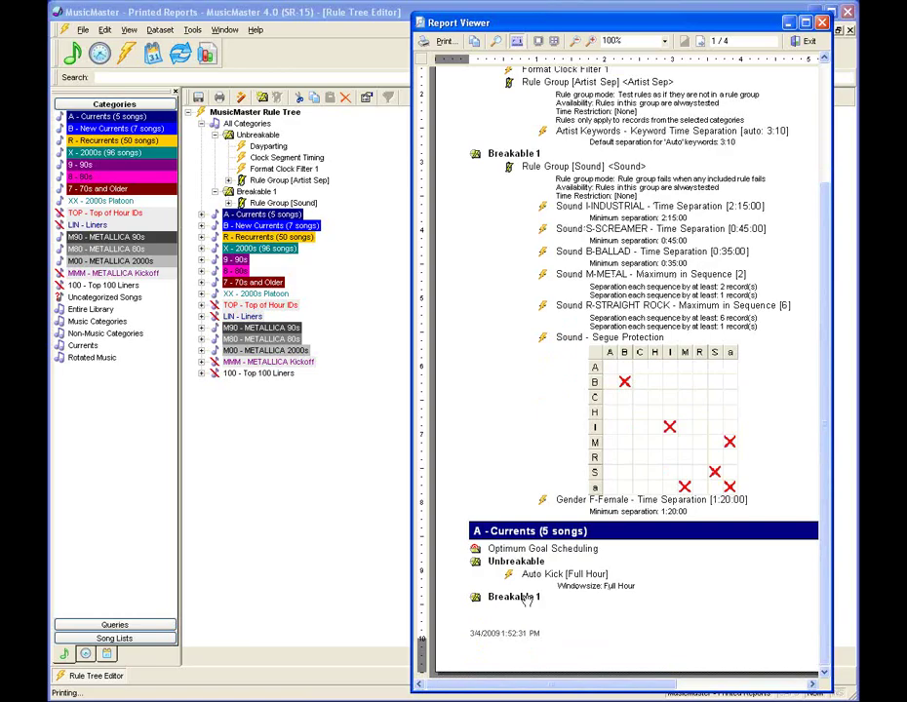
Page through the remaining category rules of the Rule Tree Report to page 4 and close the preview
{"action": "left_click", "coordinate": [702, 44]}
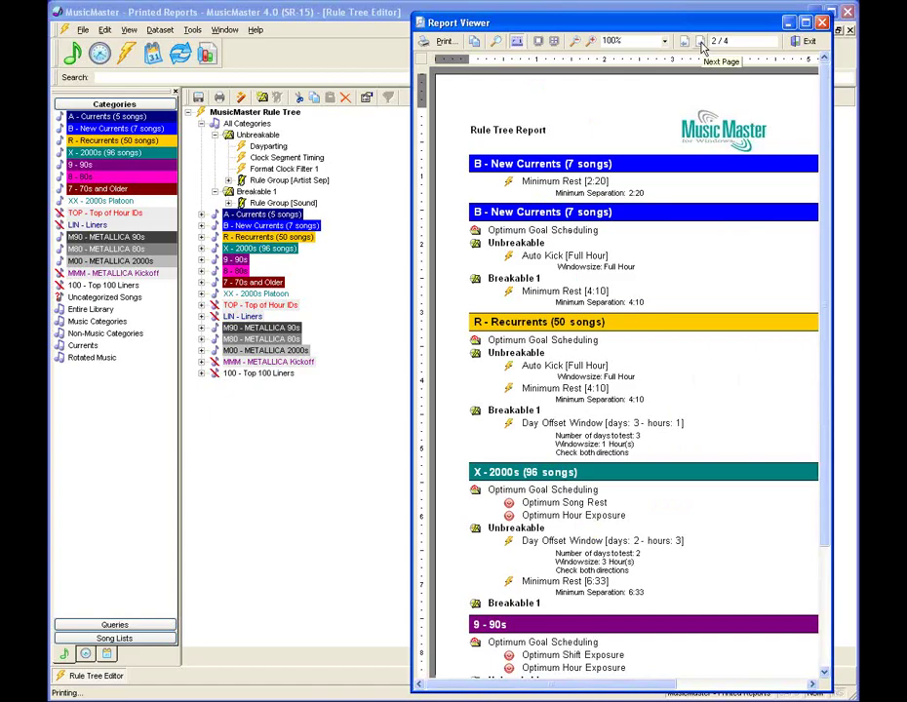
{"action": "left_click", "coordinate": [702, 44]}
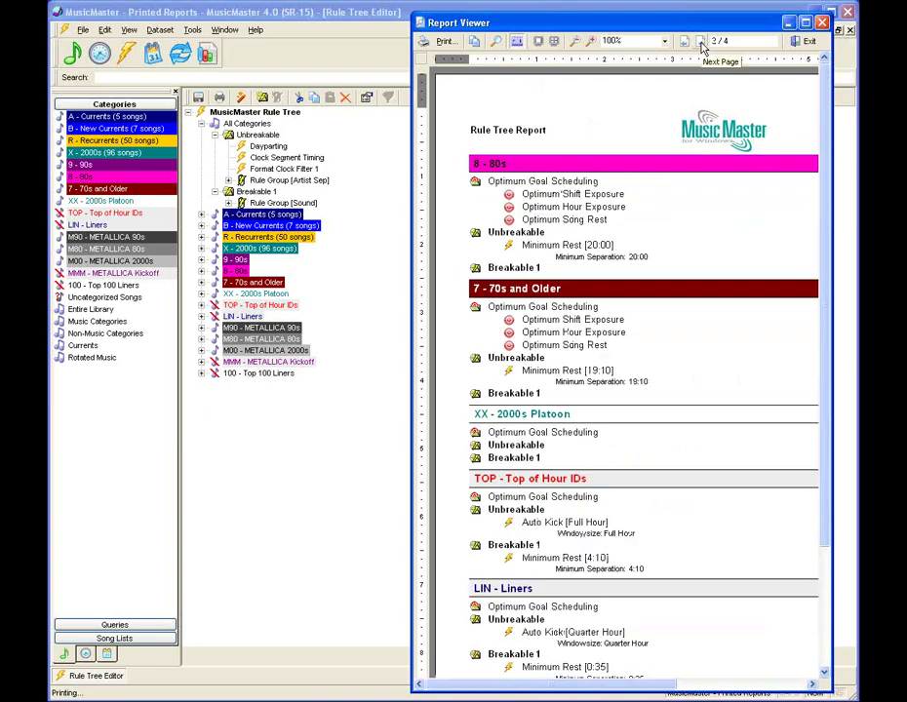
{"action": "left_click", "coordinate": [703, 43]}
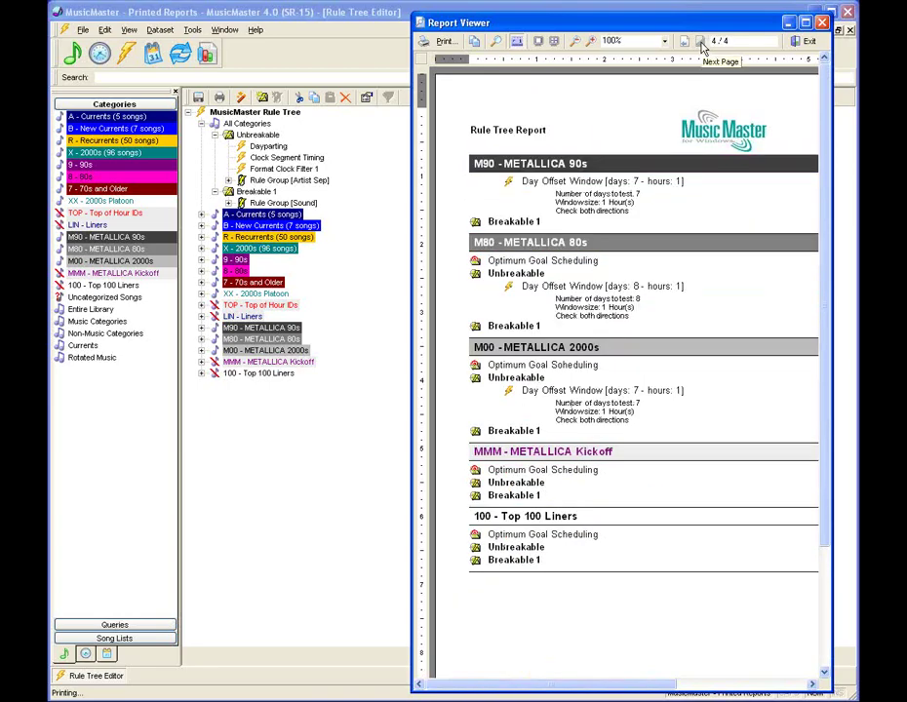
{"action": "left_click", "coordinate": [800, 45]}
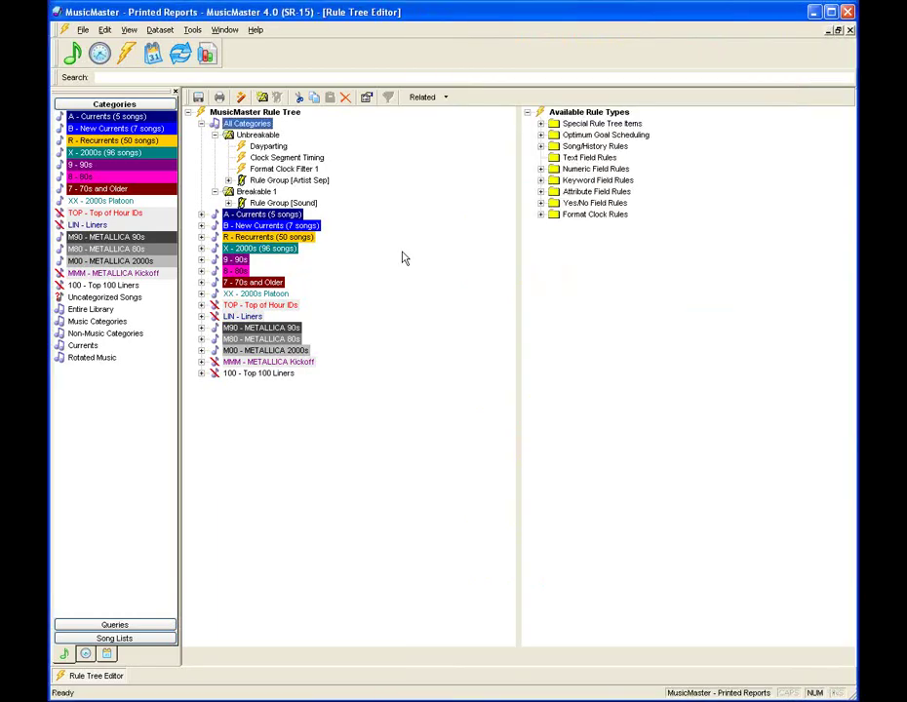